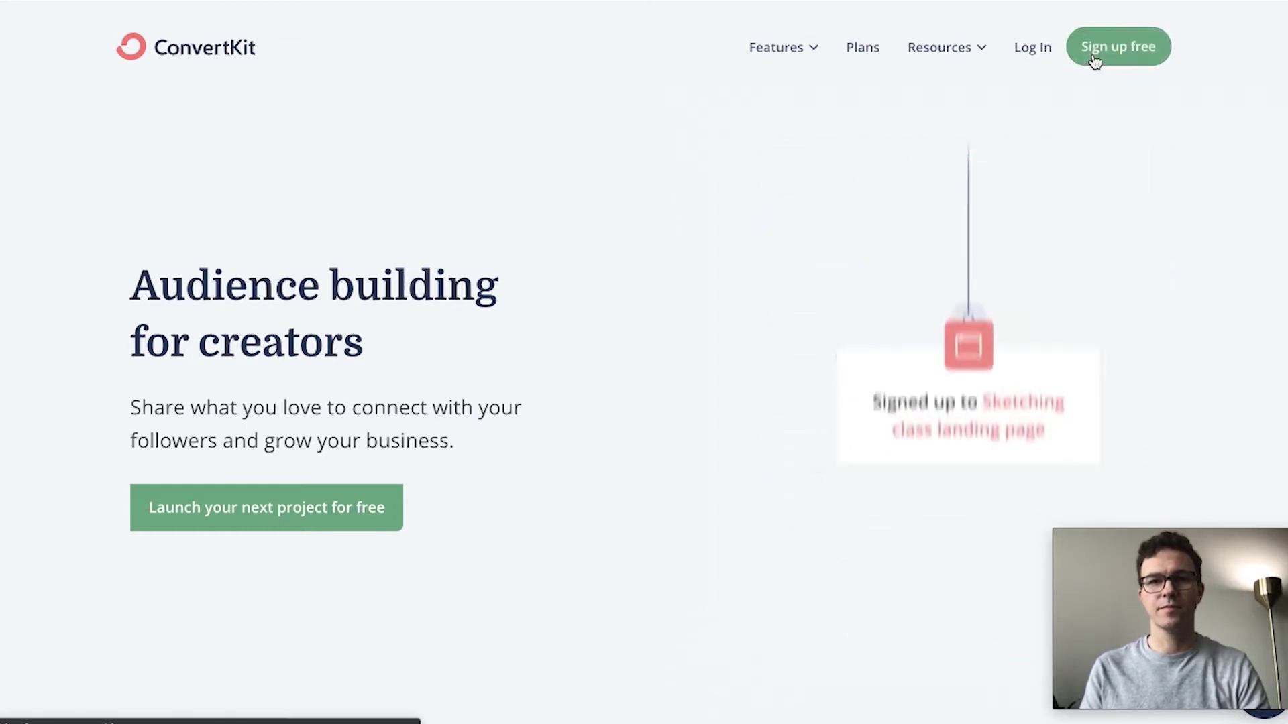
# Sign up for a free ConvertKit account as a beginner with no website, accepting the terms.
pyautogui.click(1095, 60)
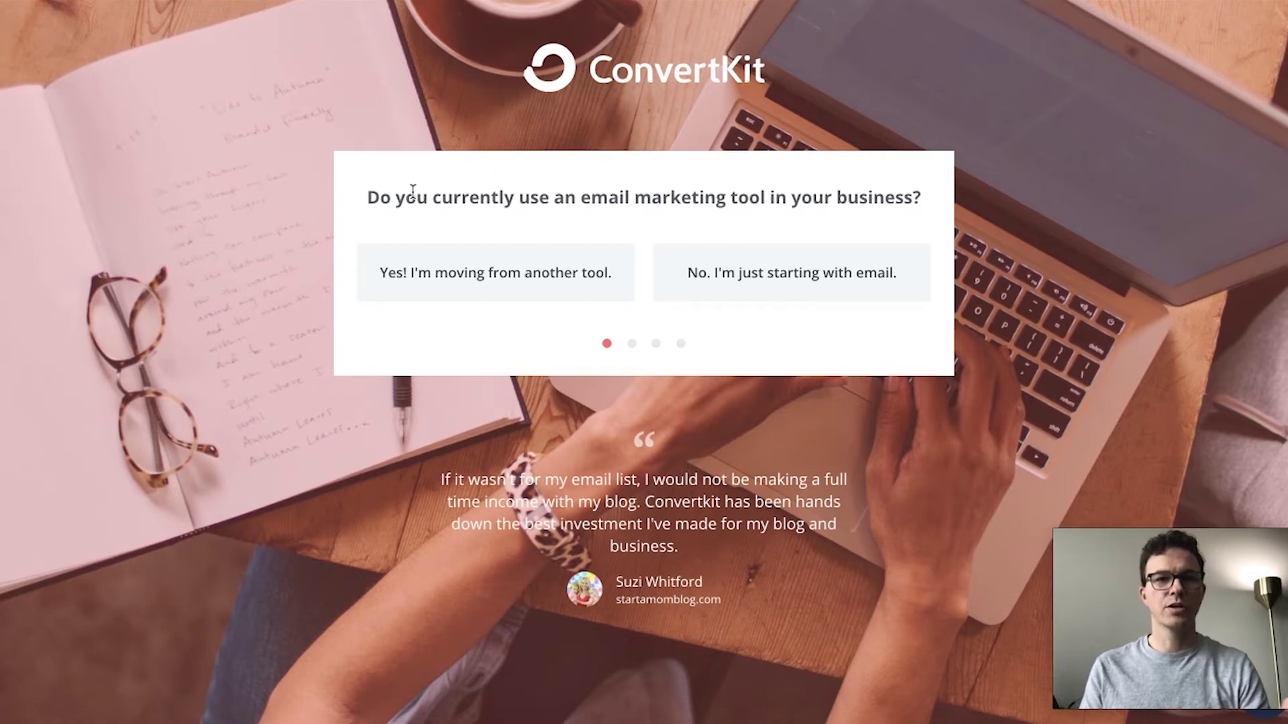
pyautogui.click(734, 269)
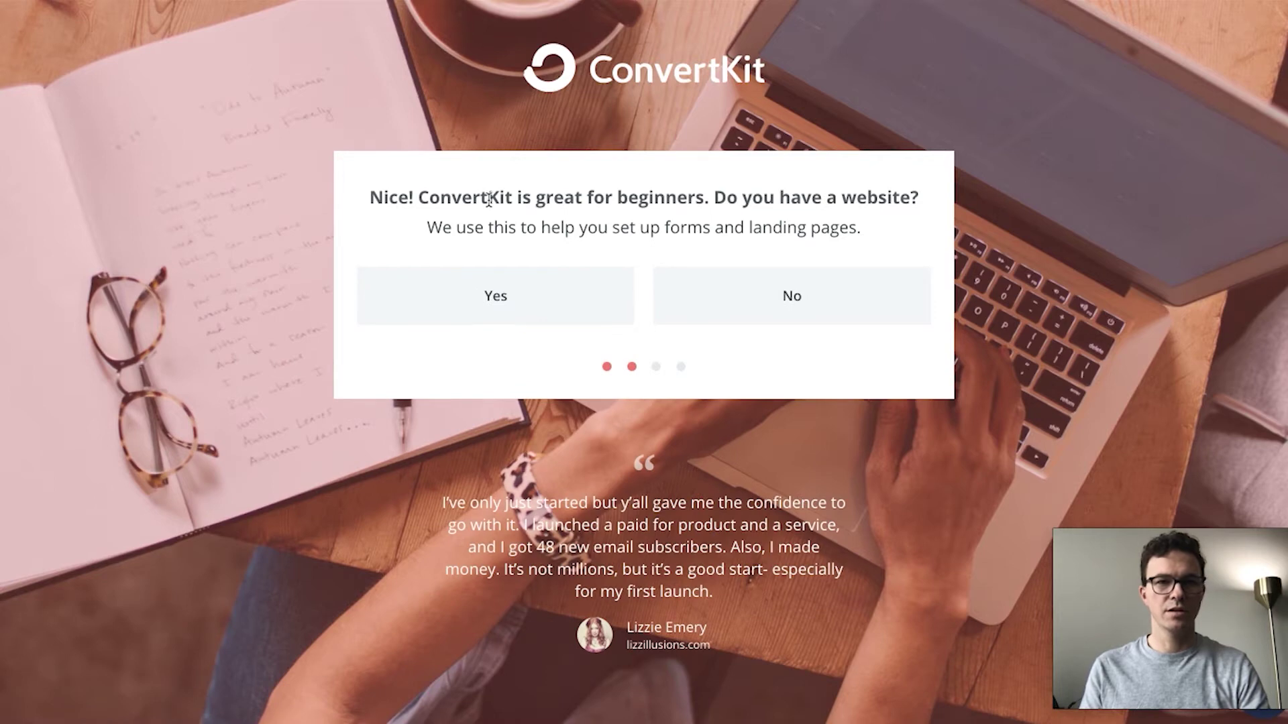
pyautogui.click(766, 298)
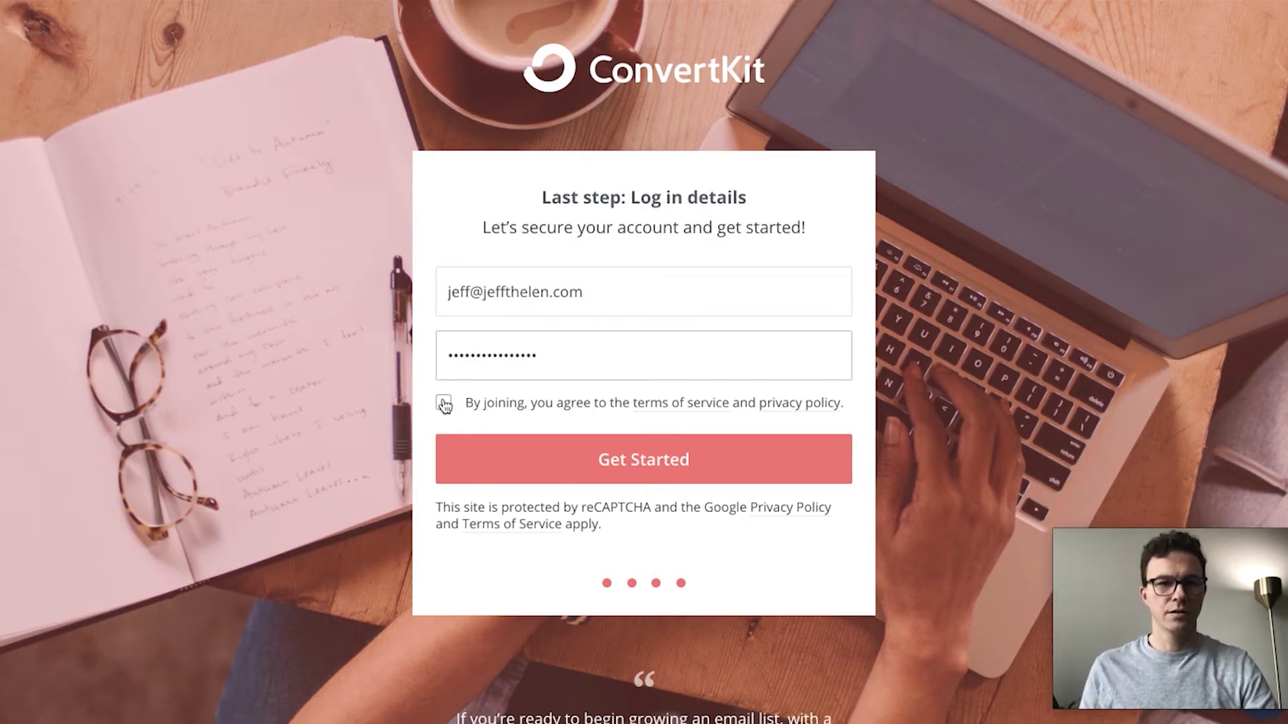
pyautogui.click(443, 403)
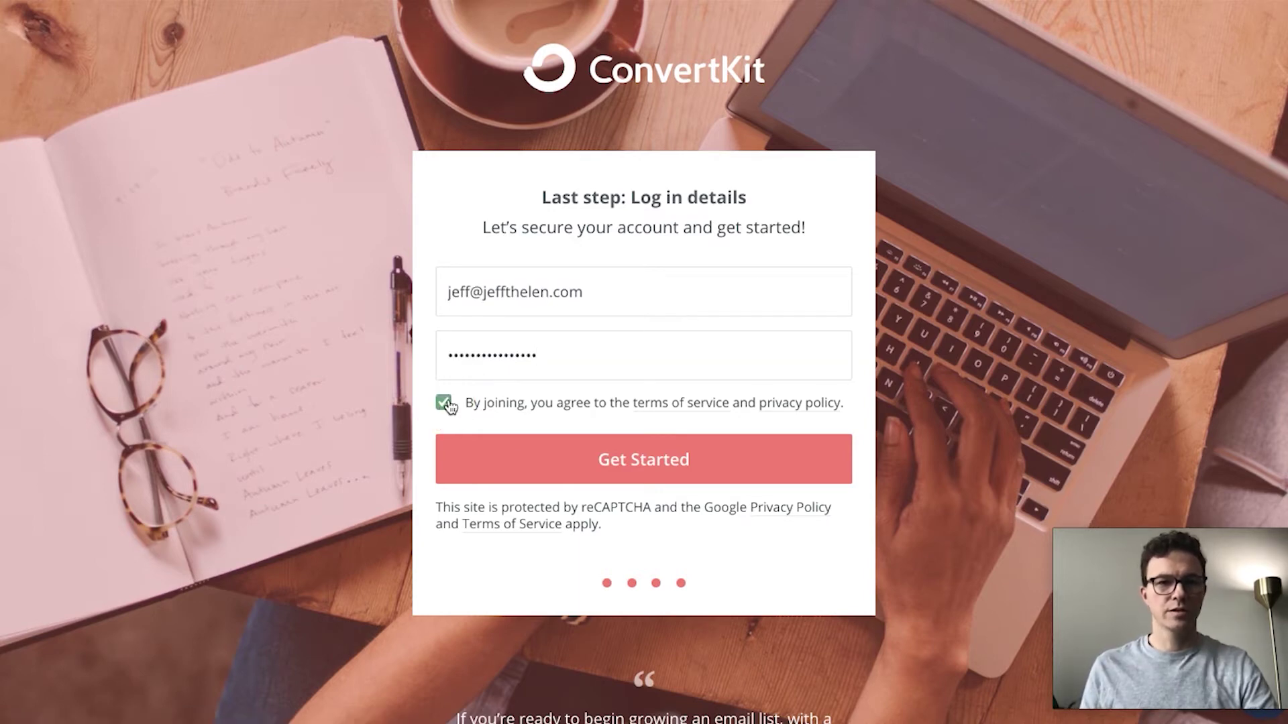
pyautogui.click(634, 463)
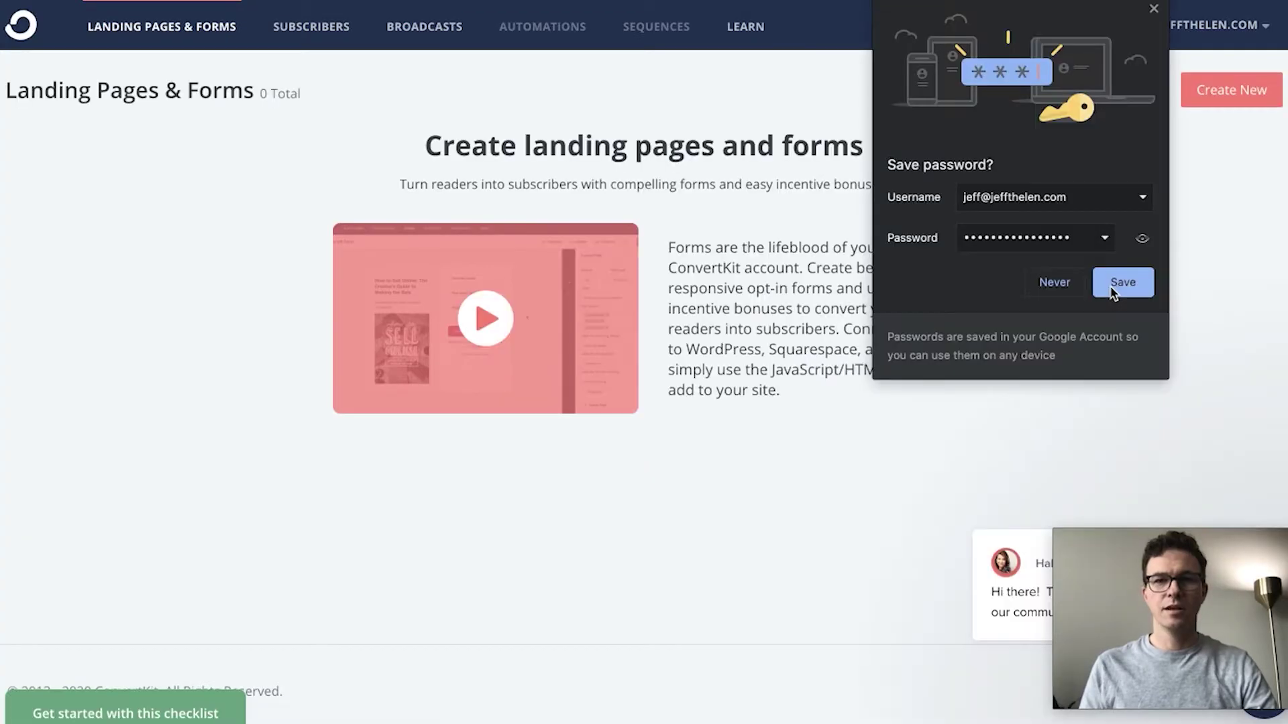
# Save the login in the browser, then start a new landing page from the Abbey template.
pyautogui.click(1109, 293)
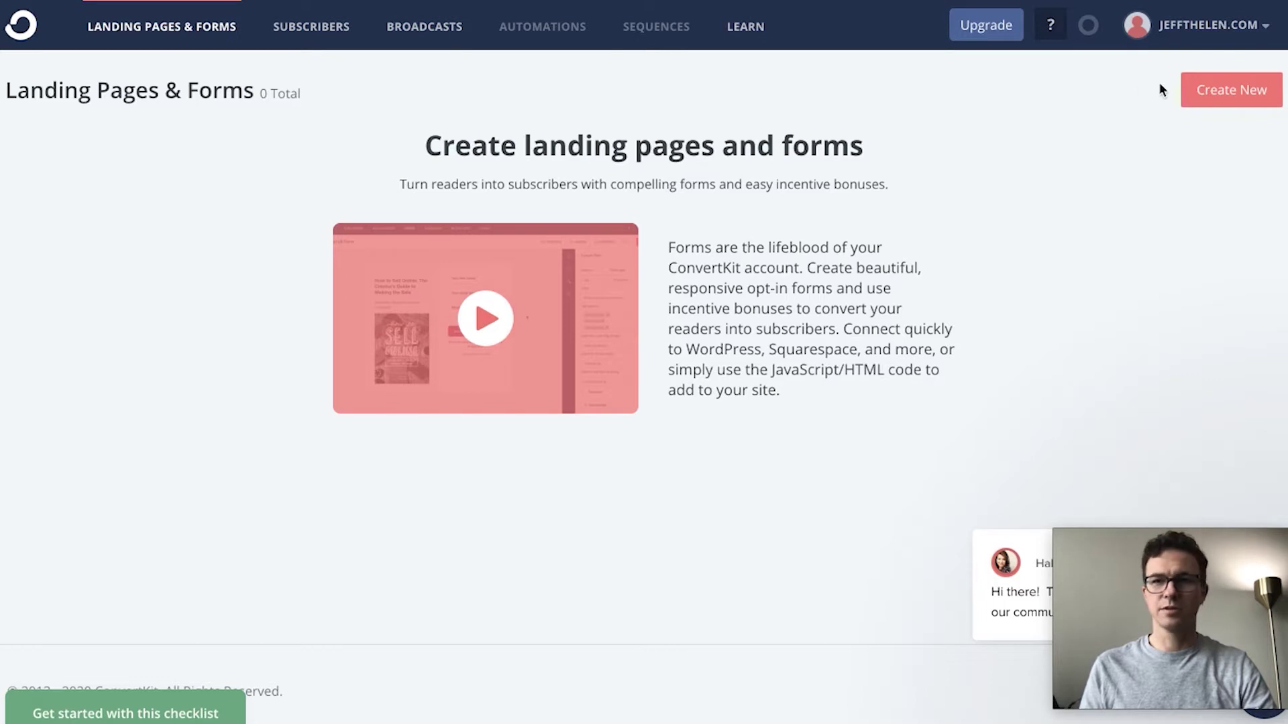
pyautogui.click(1199, 97)
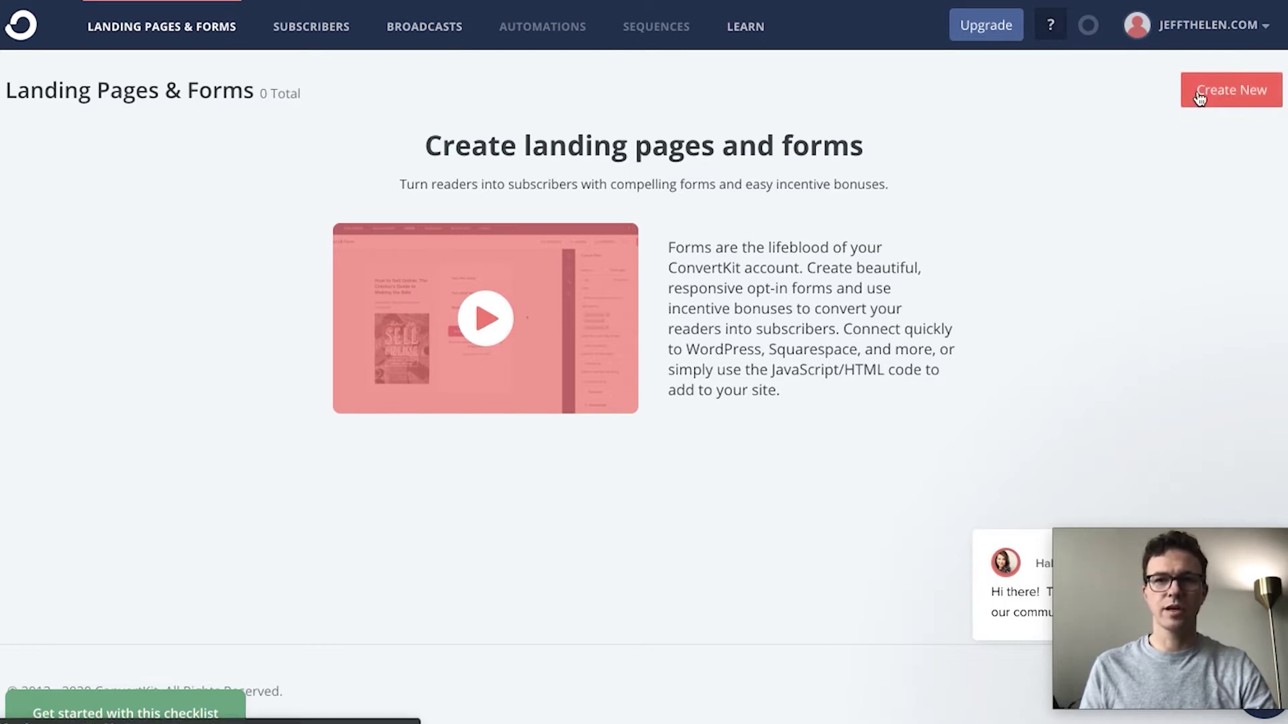
pyautogui.click(1199, 98)
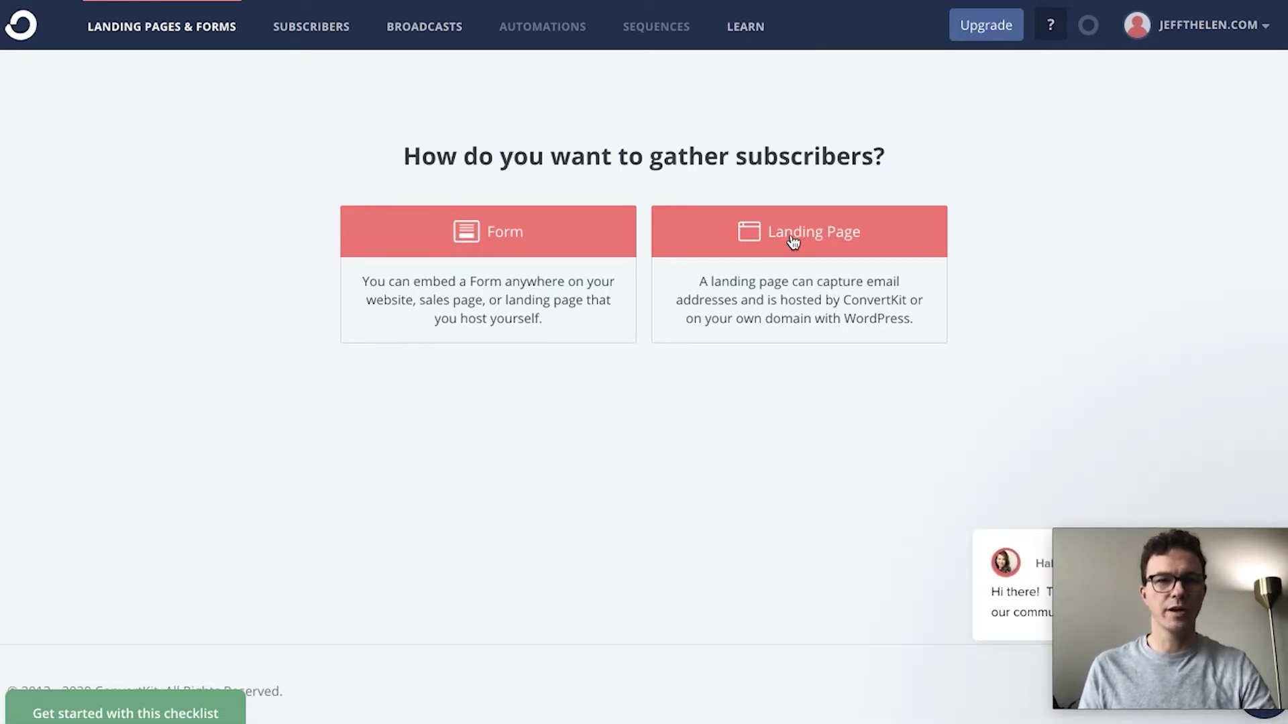
pyautogui.click(793, 240)
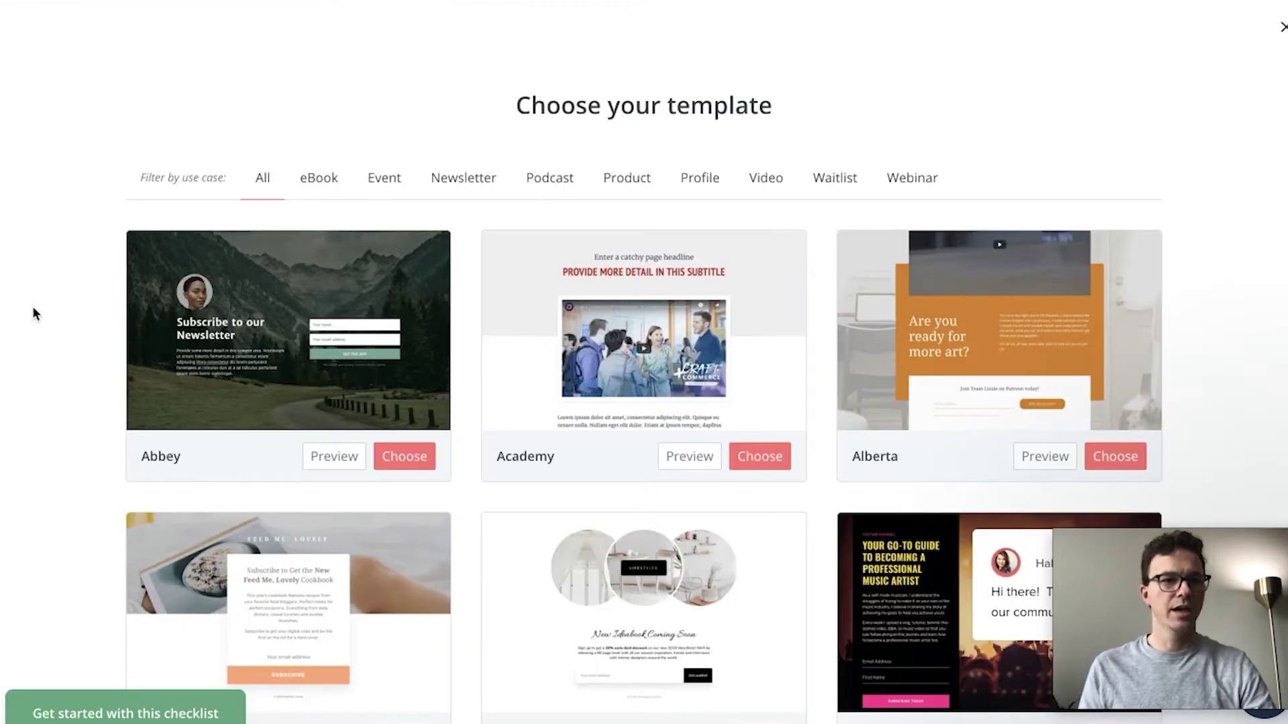
pyautogui.click(401, 463)
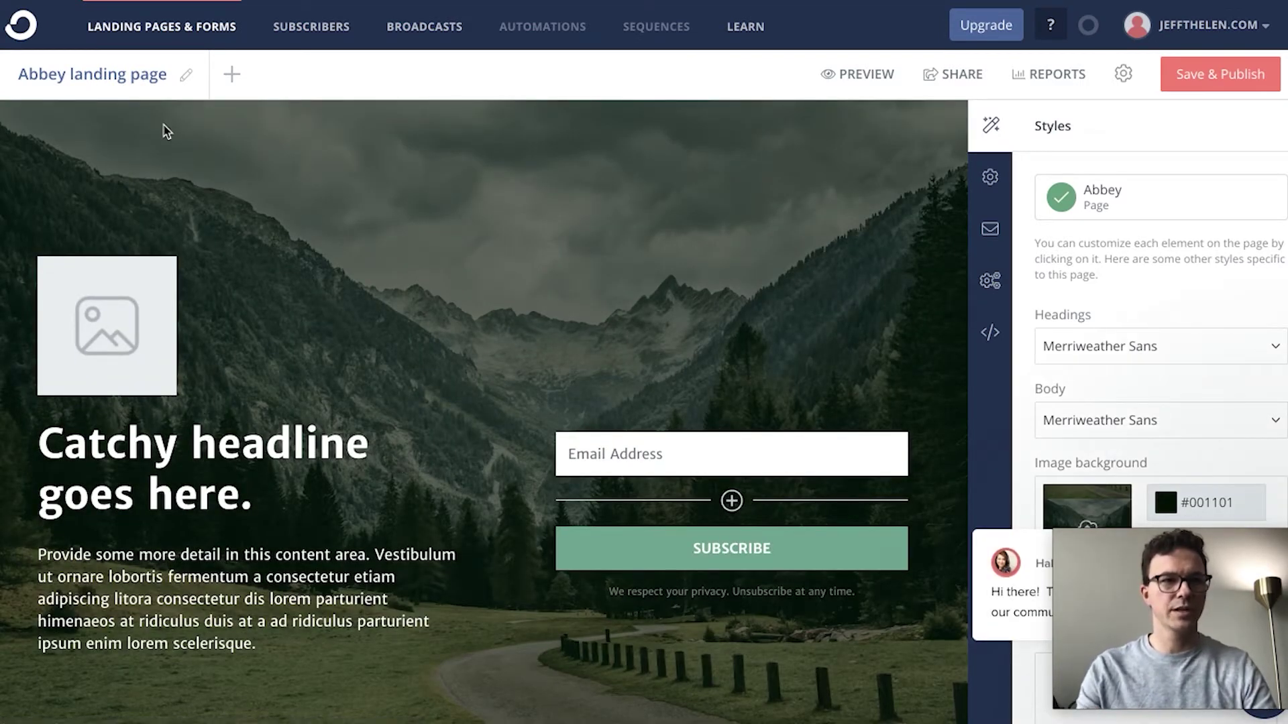
# Rename the landing page title to the owner's name followed by 'Home Page'.
pyautogui.click(184, 74)
pyautogui.click(161, 74)
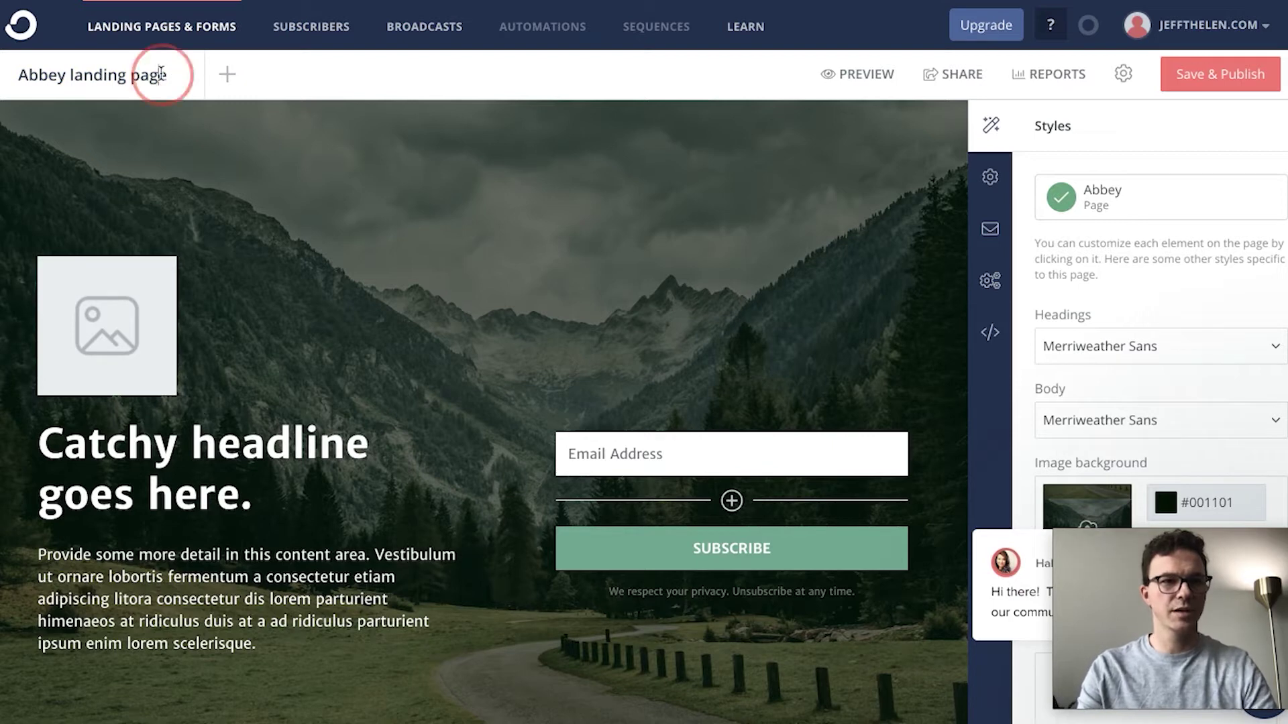
pyautogui.moveTo(161, 74); pyautogui.dragTo(29, 72)
pyautogui.write('Ae')
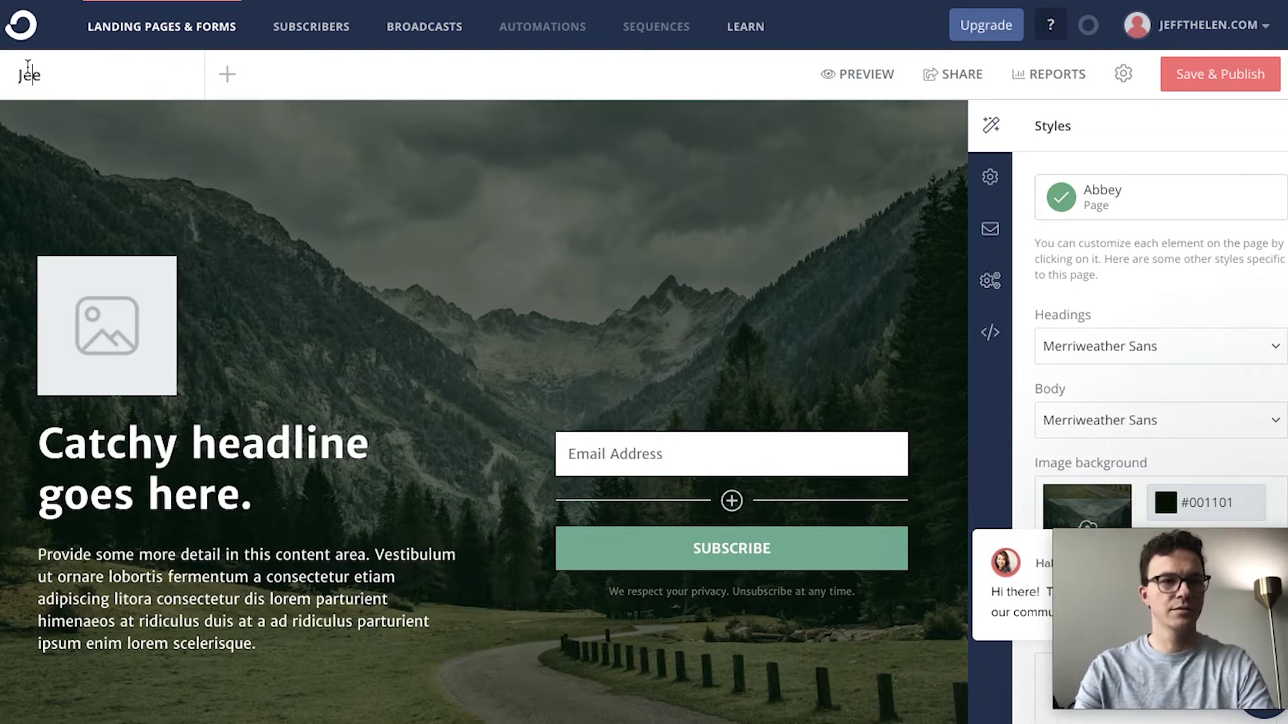
pyautogui.write('eeln')
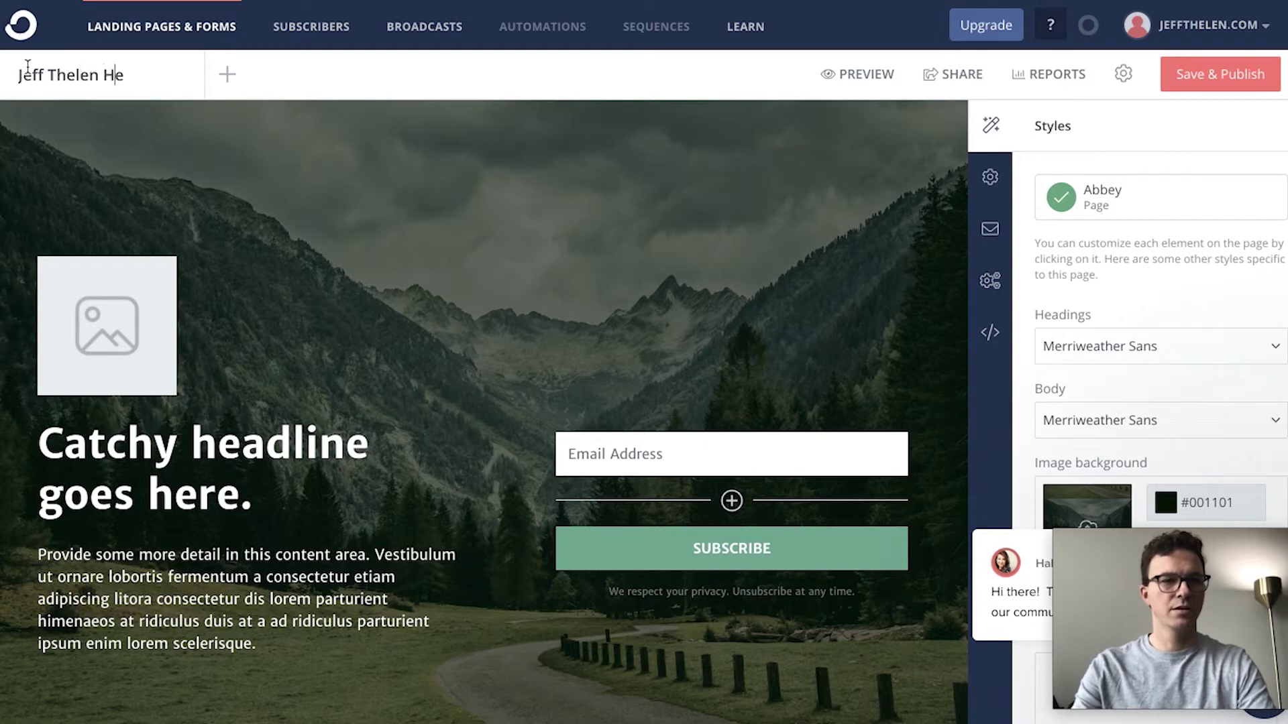
pyautogui.write('ome Pag')
pyautogui.press('End')
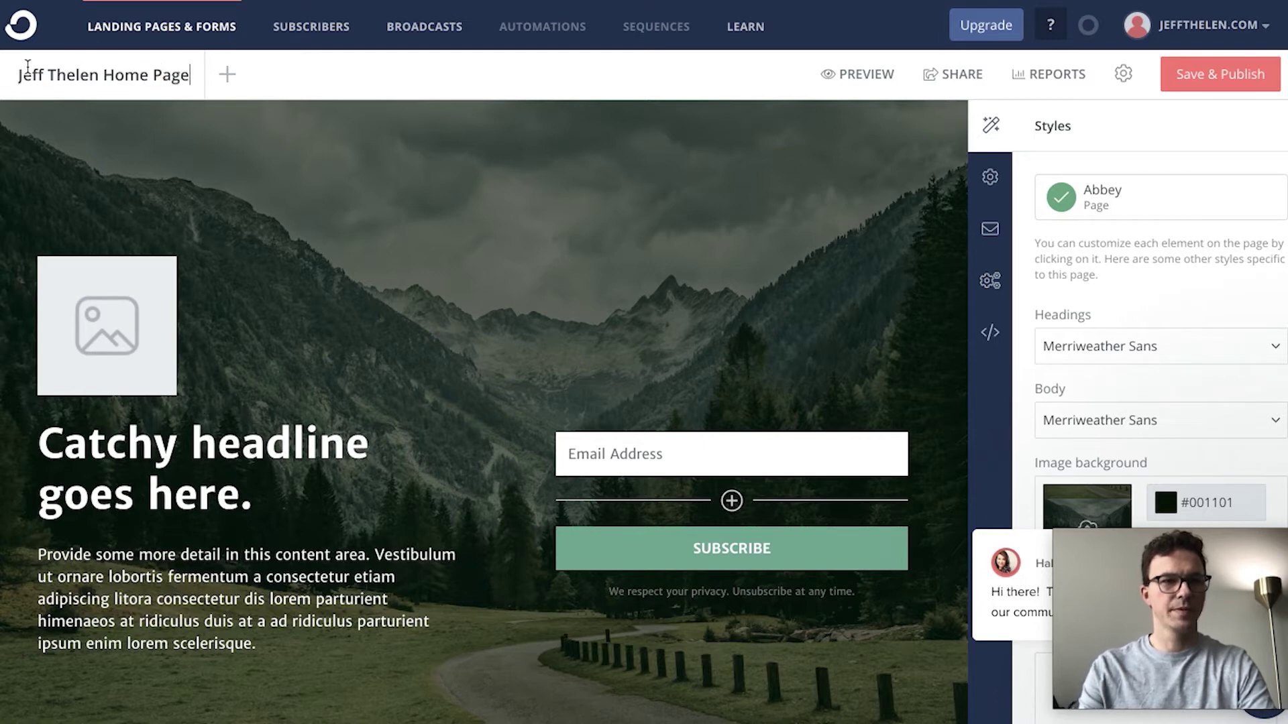
pyautogui.press('Return')
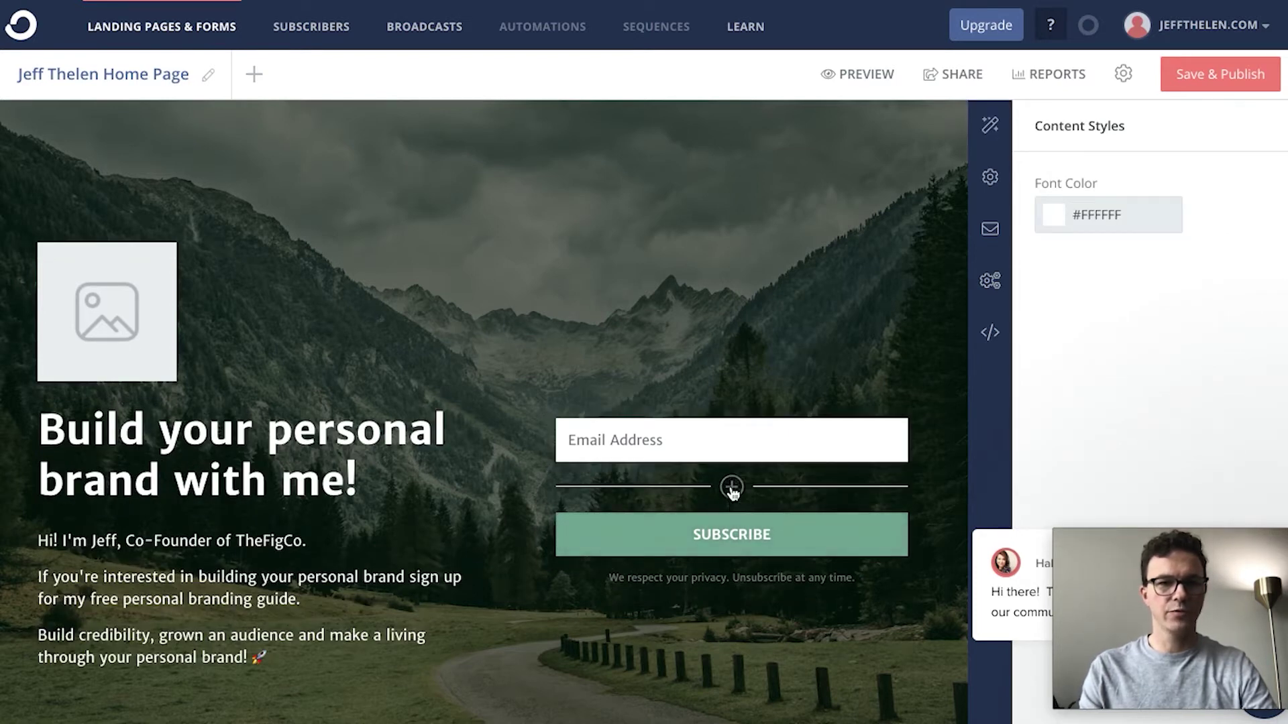
pyautogui.moveTo(731, 440)
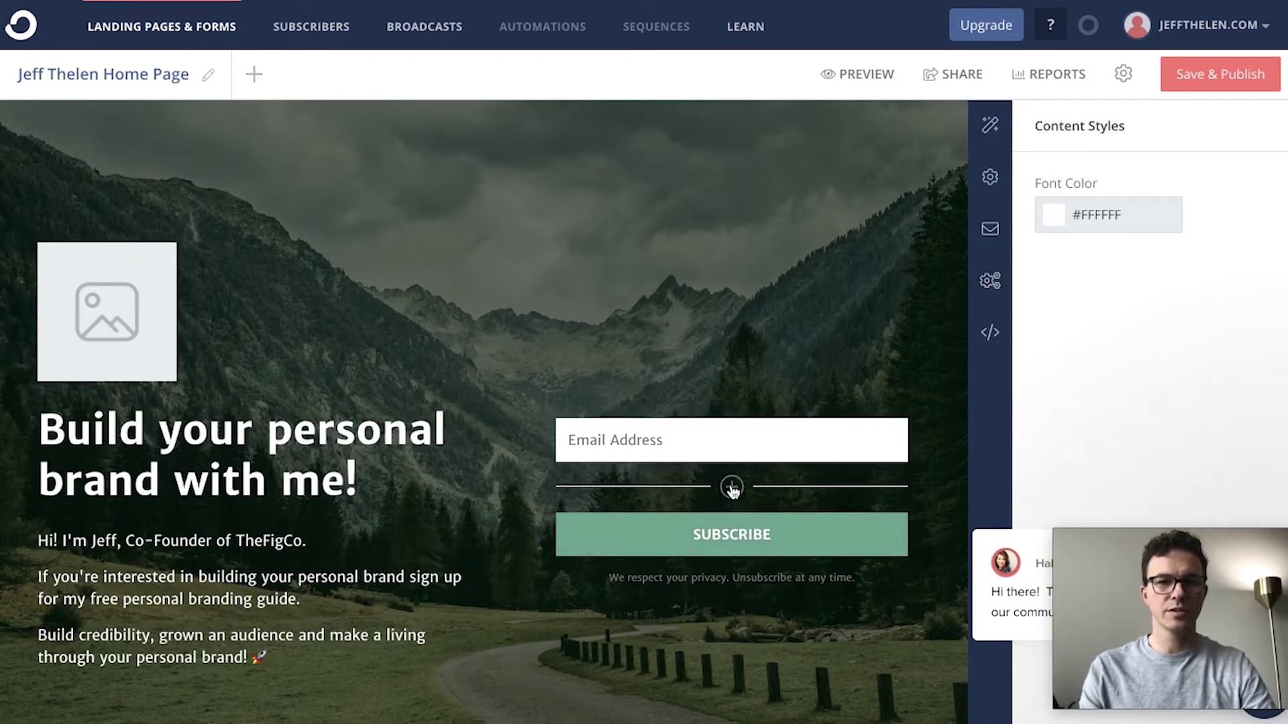
# Add a custom First Name field to the form and drag it above Email Address.
pyautogui.click(731, 486)
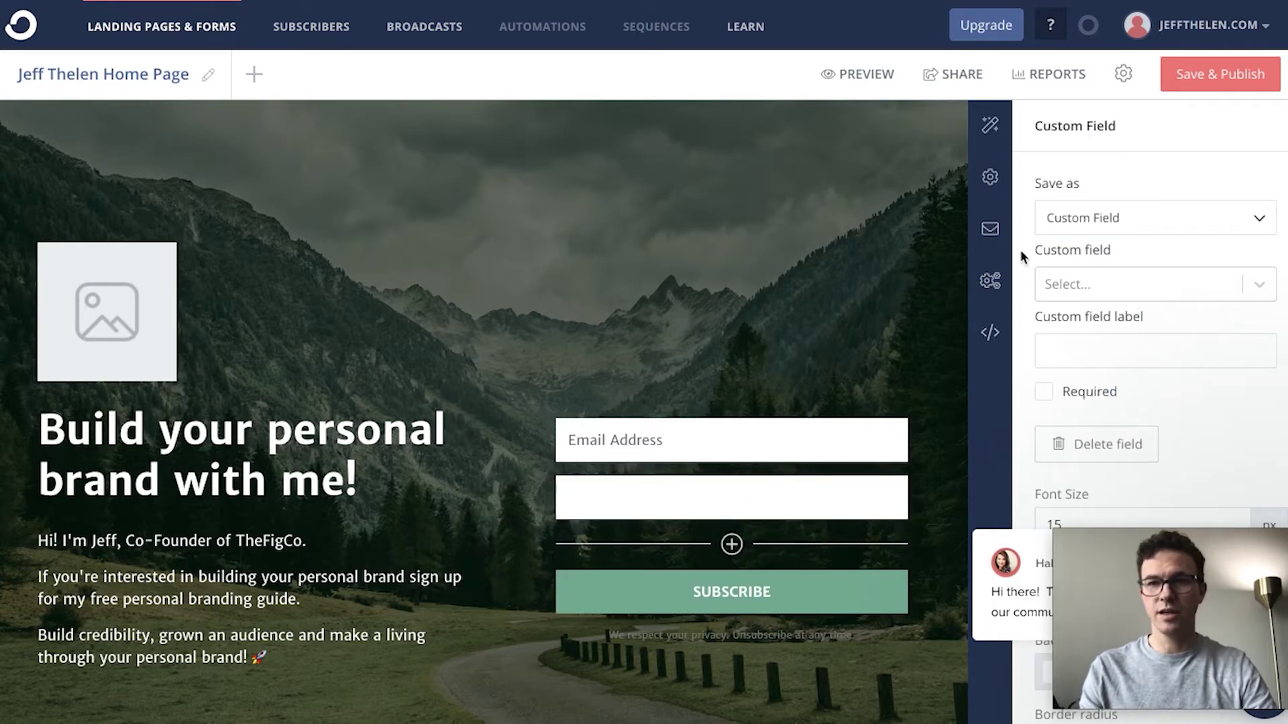
pyautogui.click(1097, 281)
pyautogui.click(1088, 322)
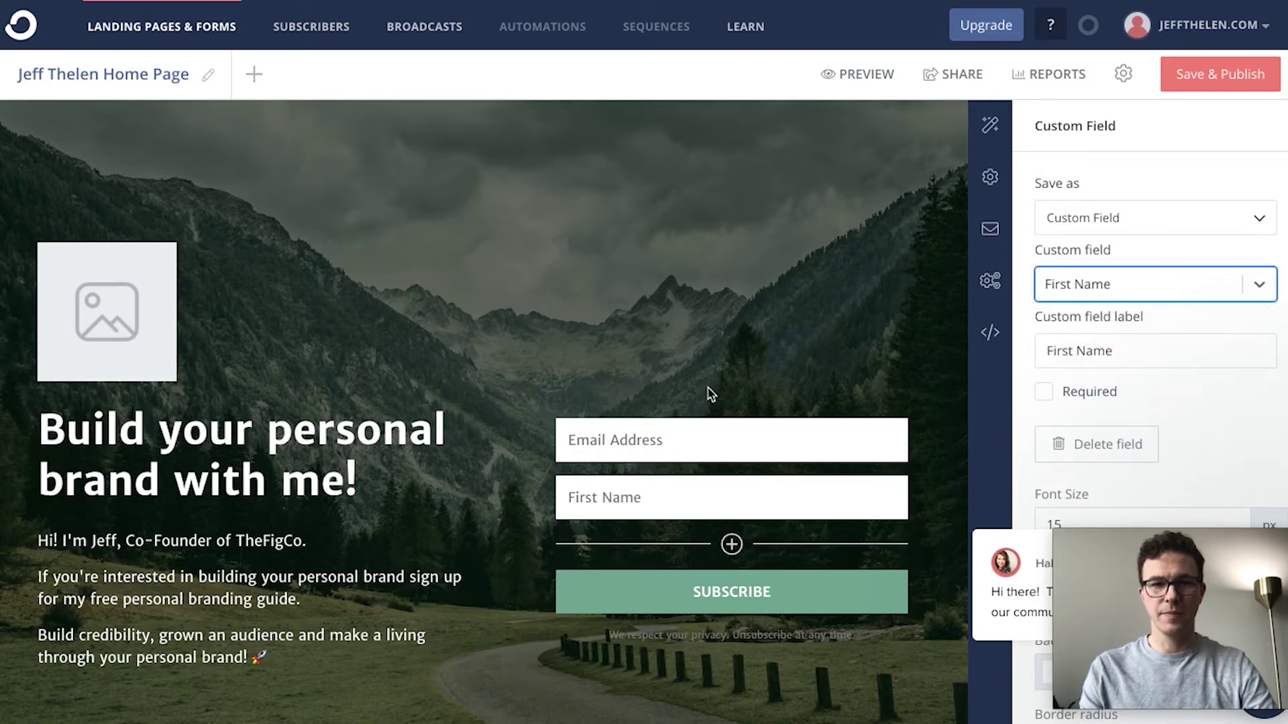
pyautogui.moveTo(730, 496)
pyautogui.moveTo(546, 498); pyautogui.dragTo(541, 443)
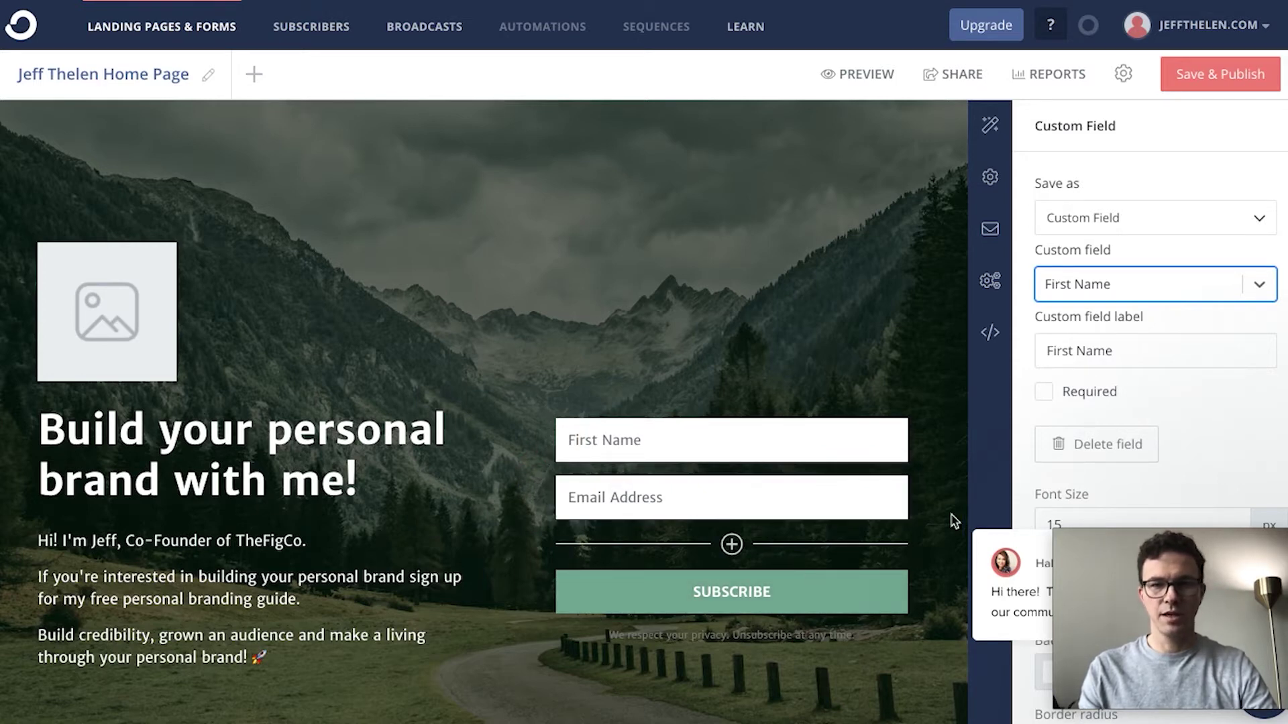
# Change the Subscribe button label to 'GET THE GUIDE'.
pyautogui.scroll(-3, 925, 477)
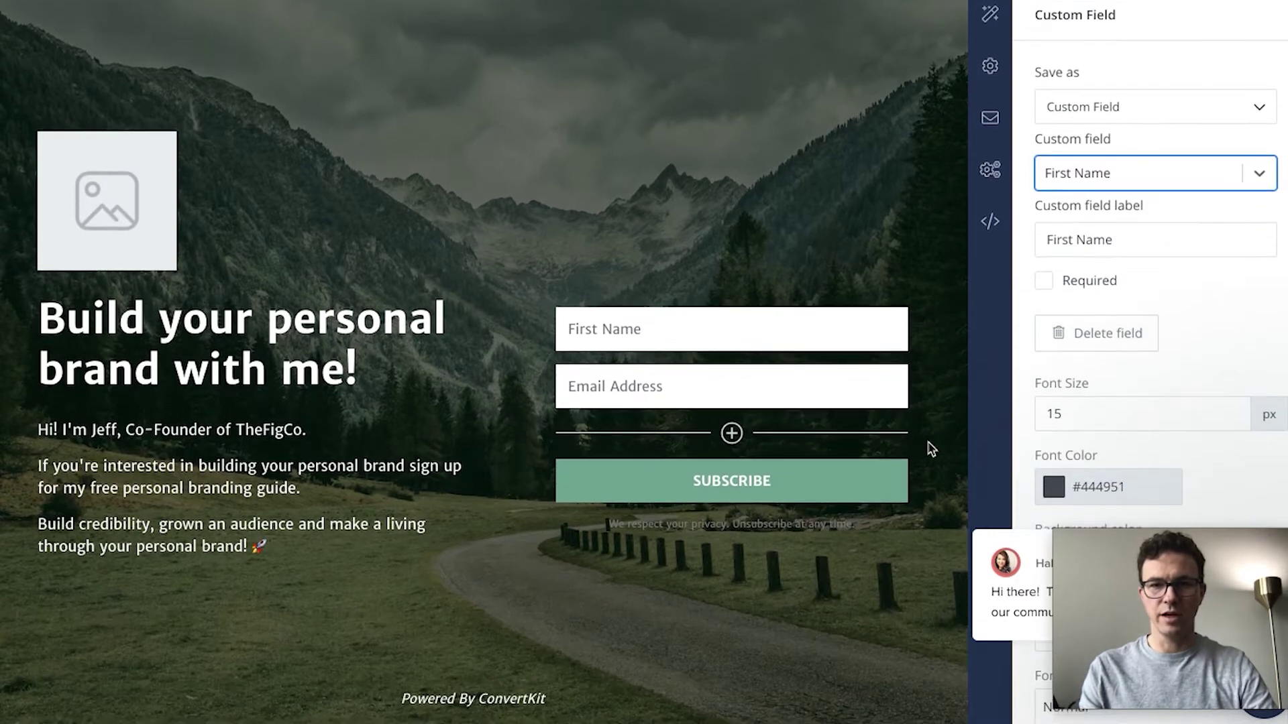
pyautogui.scroll(-1, 931, 450)
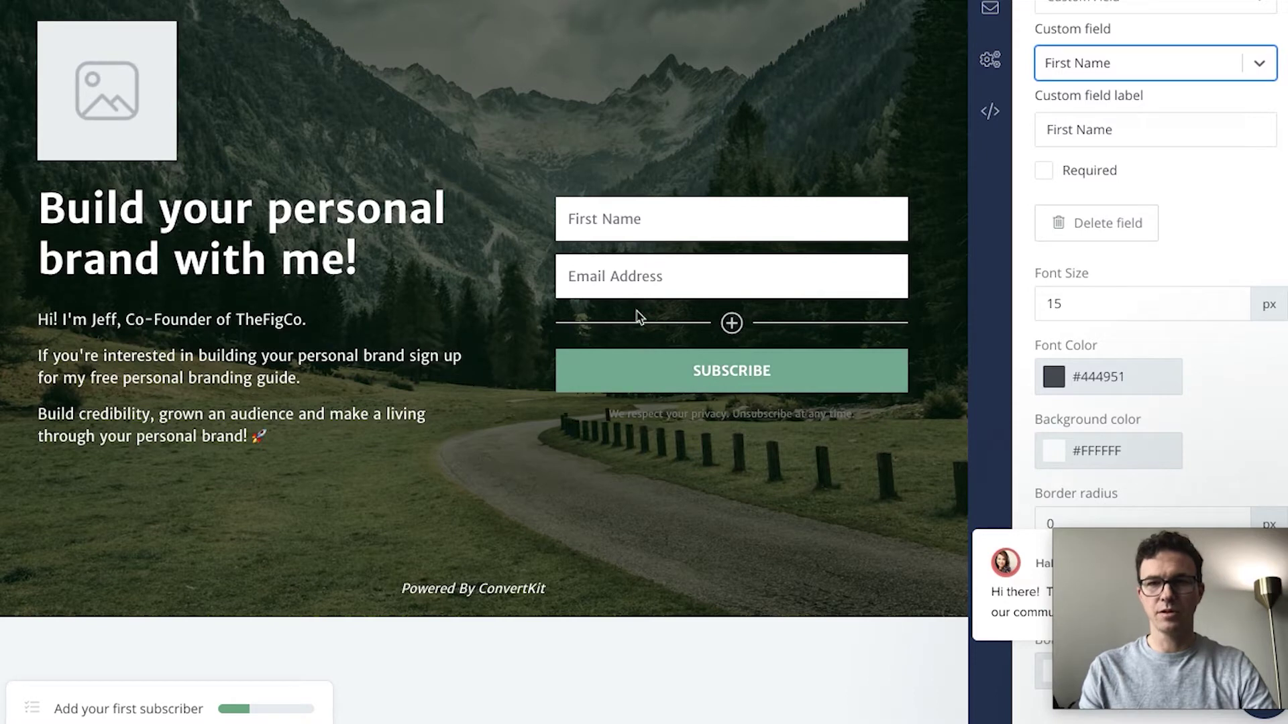
pyautogui.click(674, 369)
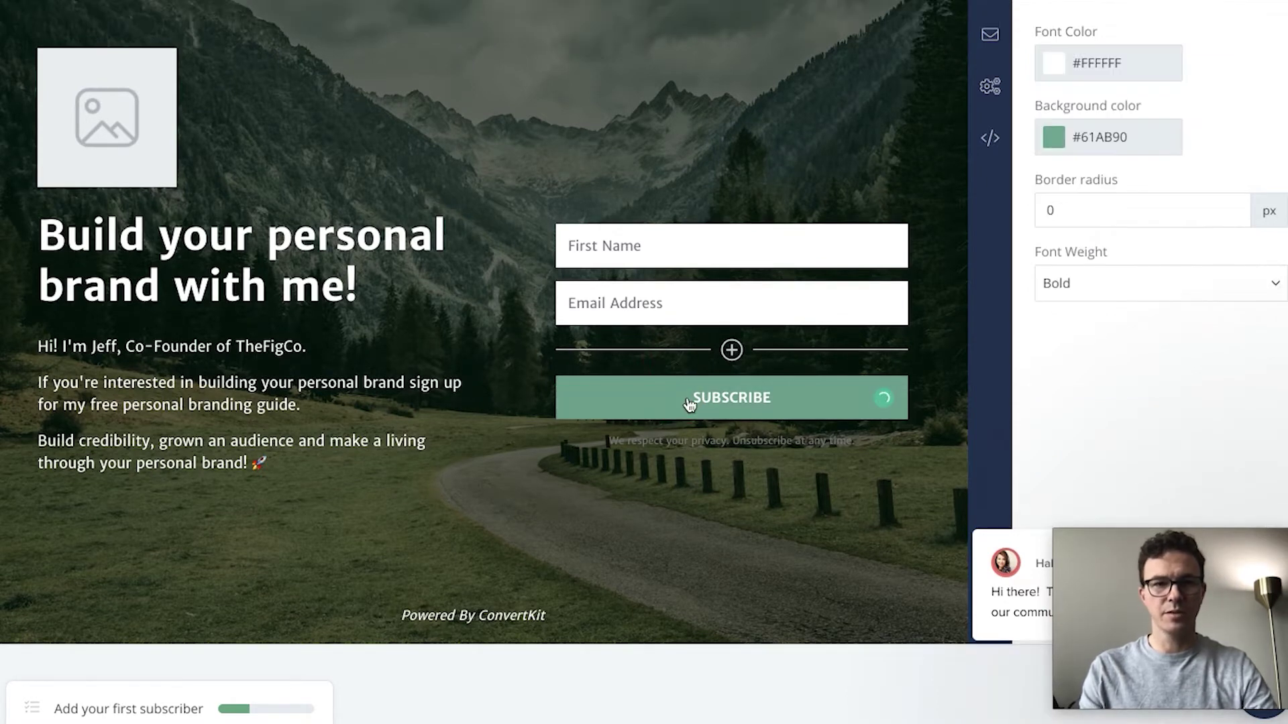
pyautogui.hotkey('shift', 'Right')
pyautogui.hotkey('shift', 'Right')
pyautogui.hotkey('shift', 'Right')
pyautogui.hotkey('shift', 'Right')
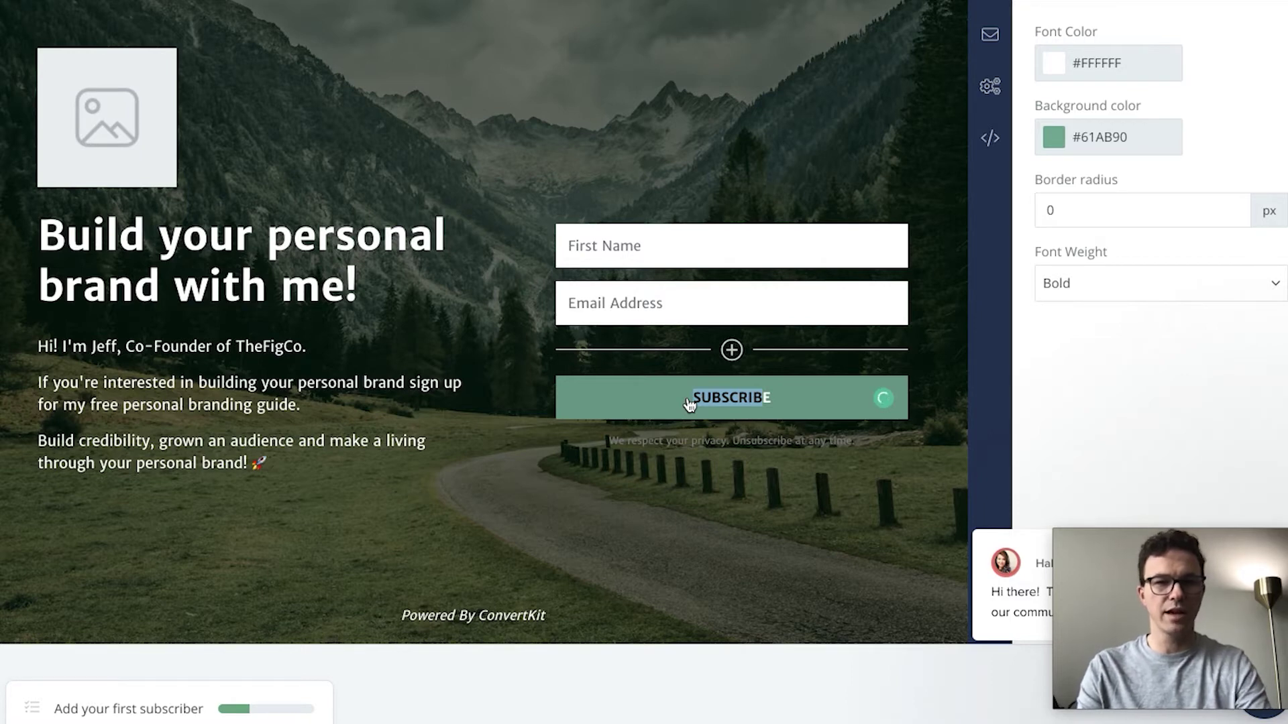
pyautogui.hotkey('shift', 'Right')
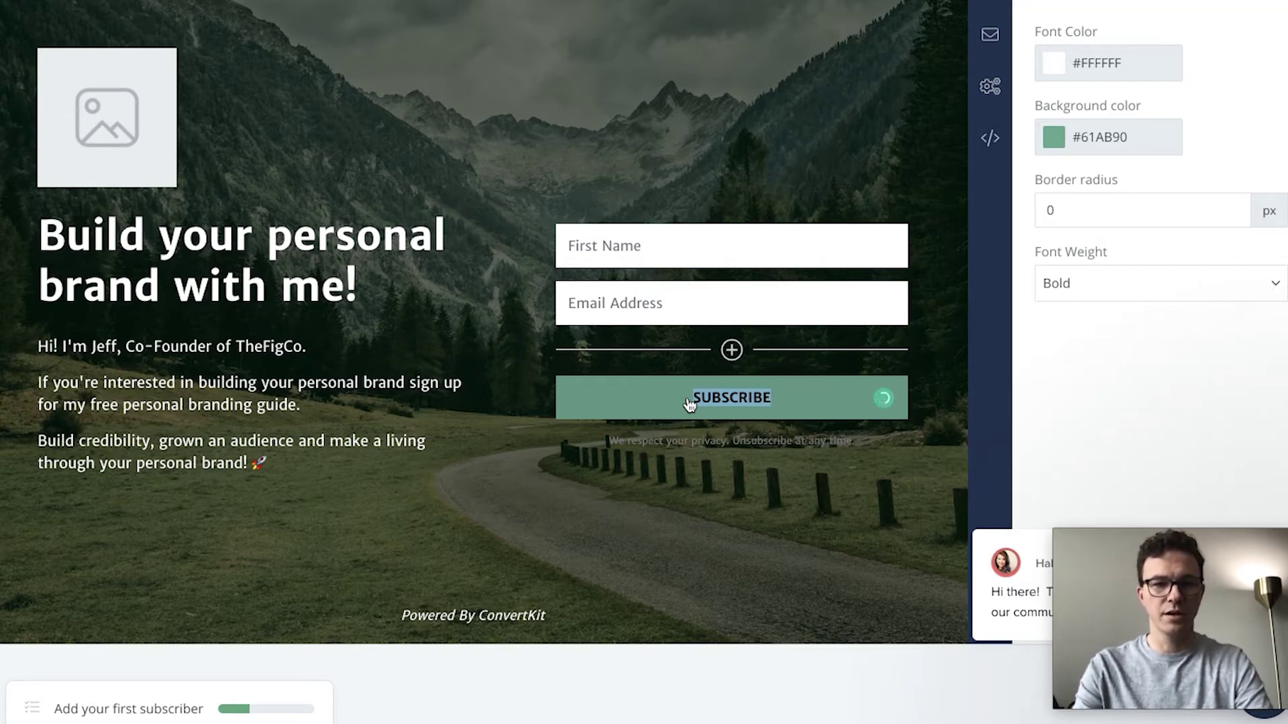
pyautogui.write('G')
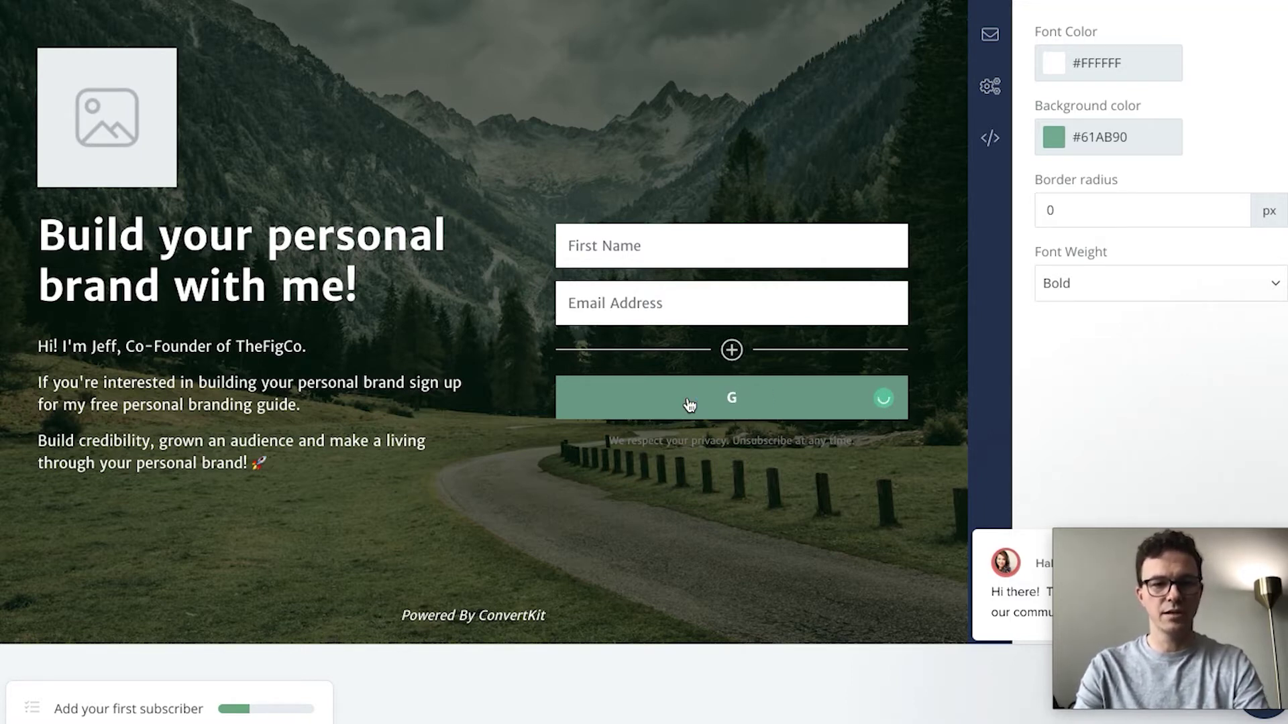
pyautogui.write('ET THE GU')
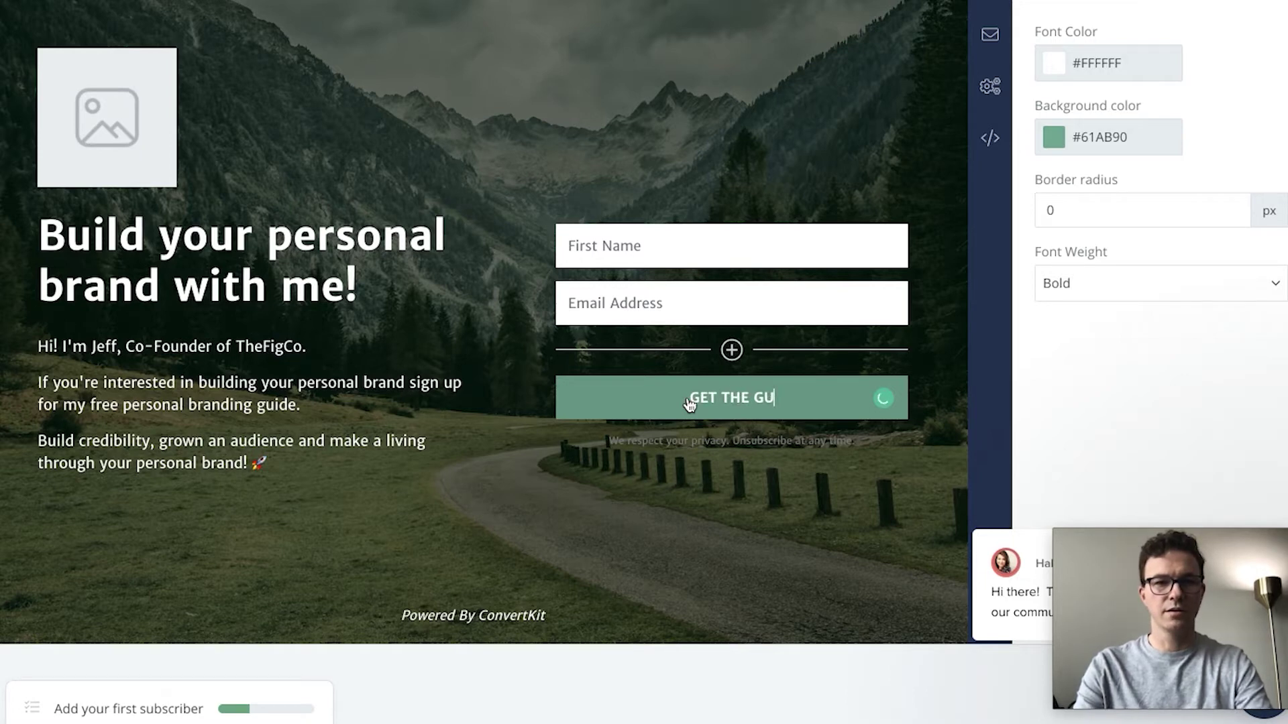
pyautogui.write('IDE')
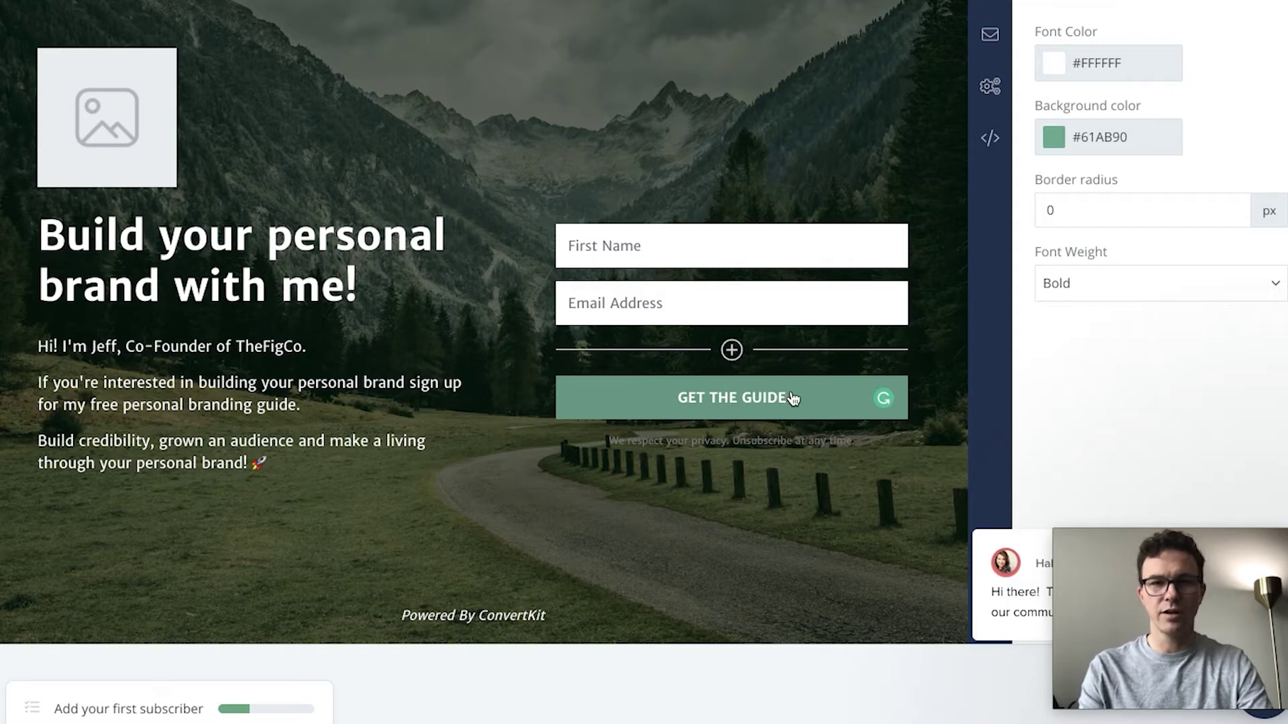
# Set the button's background colour to orange #FF8C00.
pyautogui.click(1087, 138)
pyautogui.click(1165, 140)
pyautogui.press('BackSpace')
pyautogui.press('BackSpace')
pyautogui.press('BackSpace')
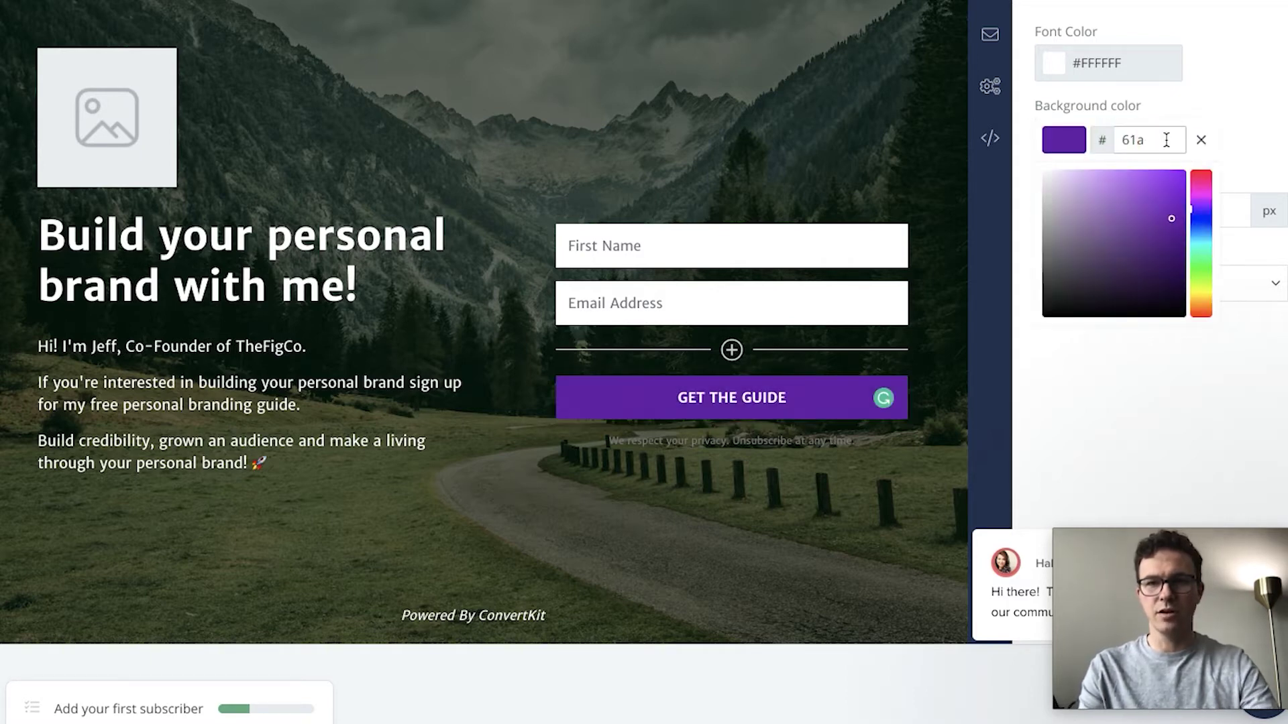
pyautogui.press('BackSpace')
pyautogui.press('BackSpace')
pyautogui.press('BackSpace')
pyautogui.write('FF8C00')
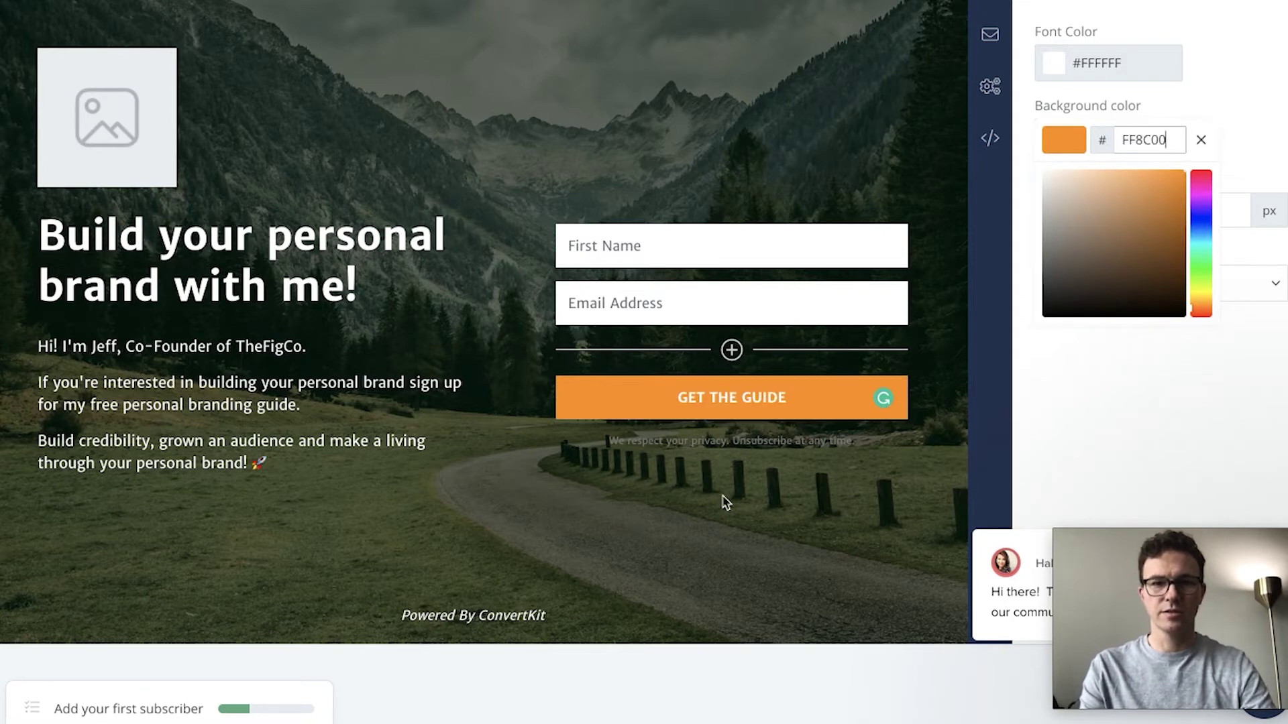
pyautogui.click(724, 502)
pyautogui.scroll(1, 523, 413)
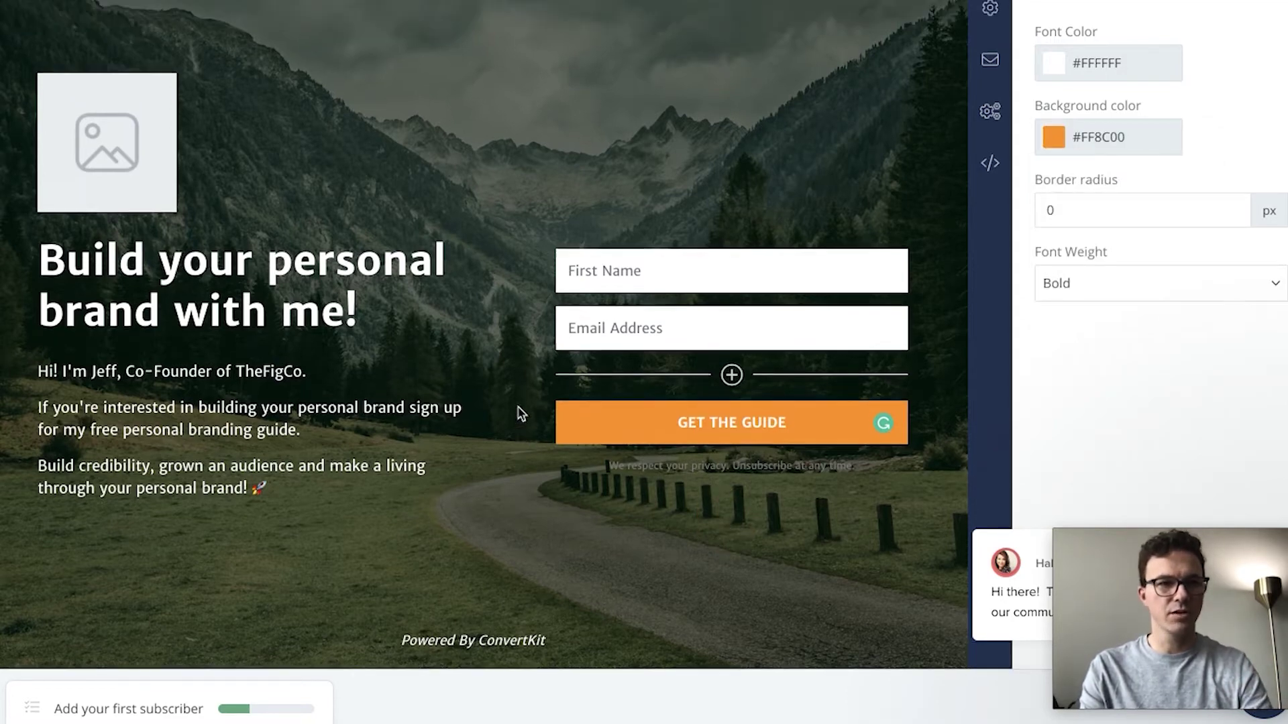
pyautogui.scroll(2, 517, 411)
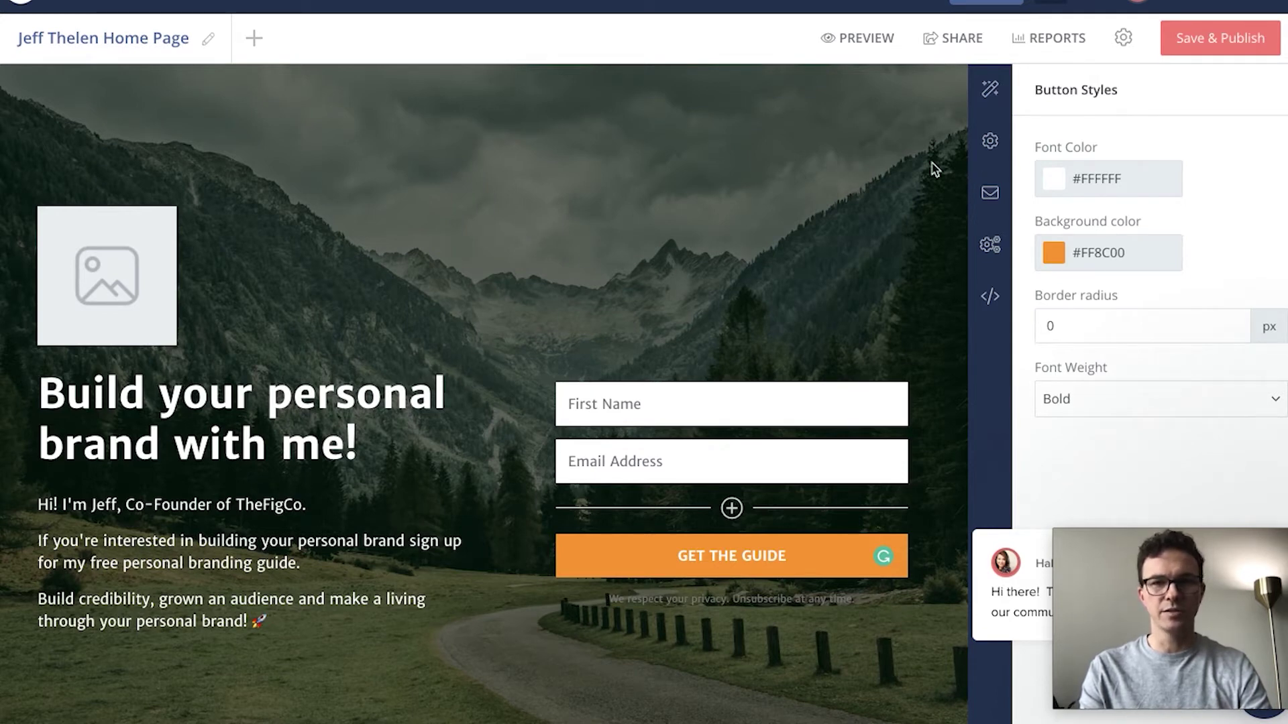
# Set both the heading and body fonts to Lato in the page Styles panel.
pyautogui.click(989, 140)
pyautogui.click(990, 90)
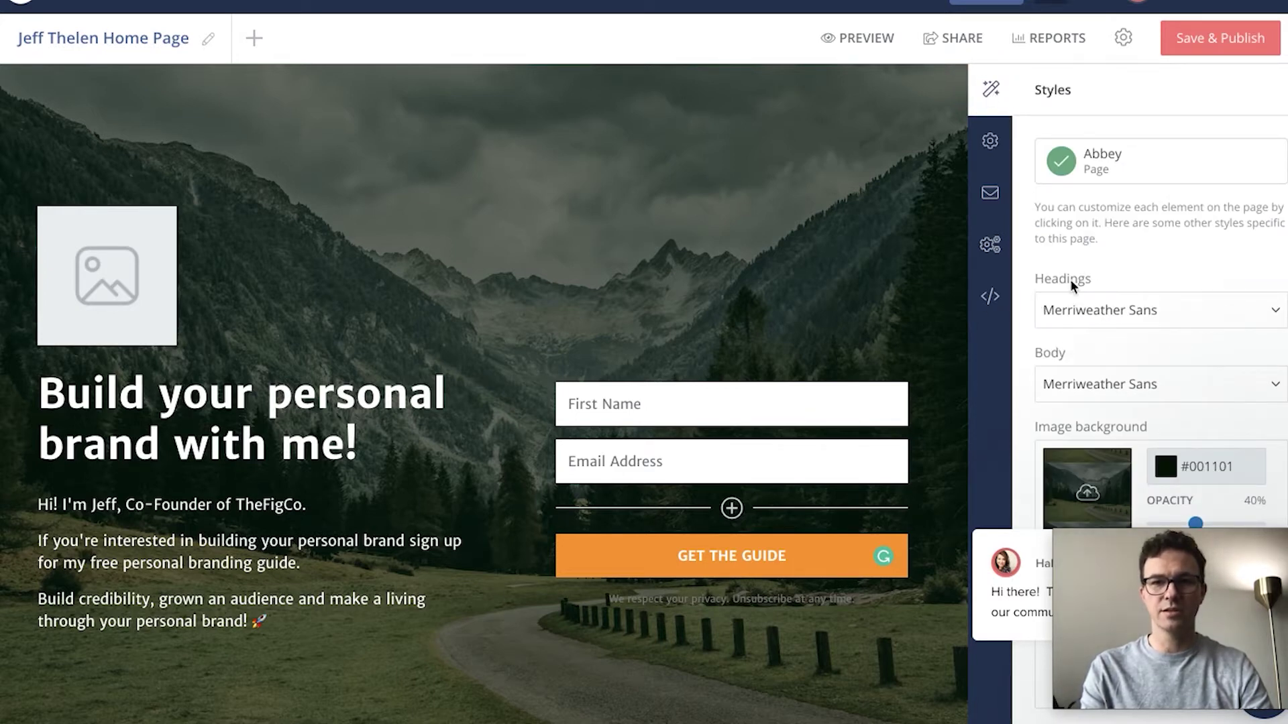
pyautogui.click(1098, 317)
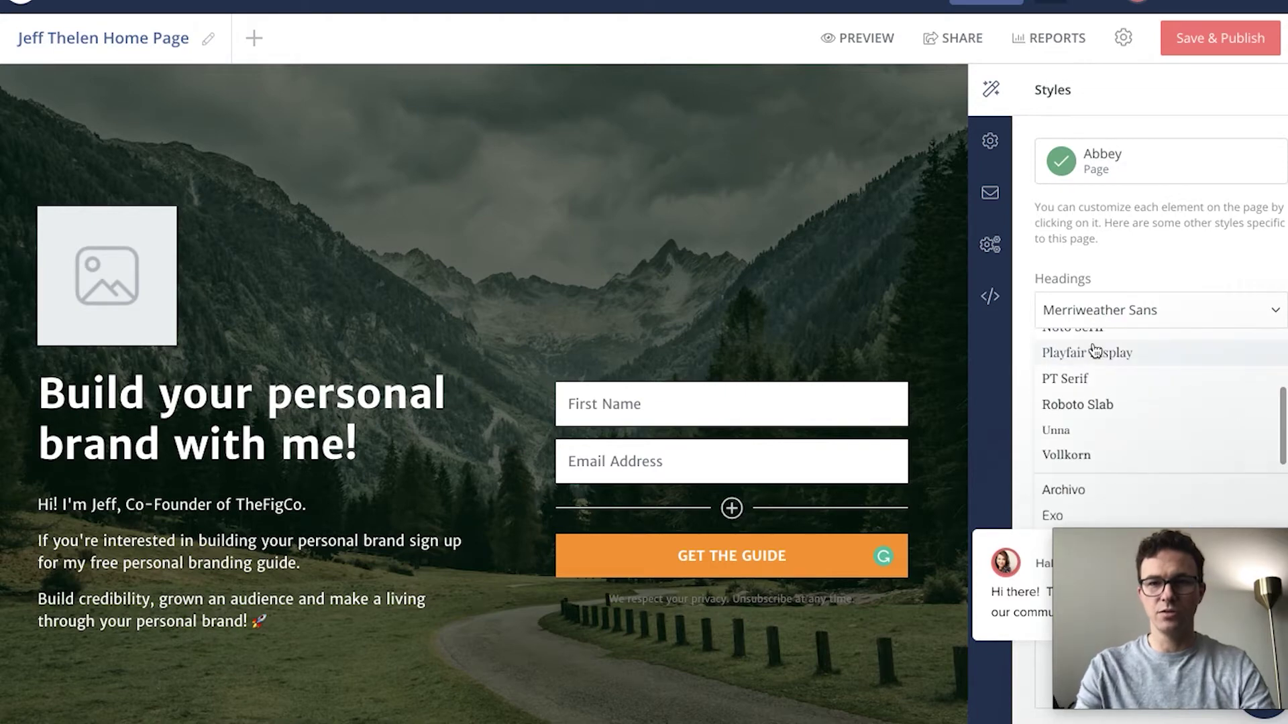
pyautogui.scroll(-3, 1107, 376)
pyautogui.scroll(-1, 1079, 473)
pyautogui.click(1052, 414)
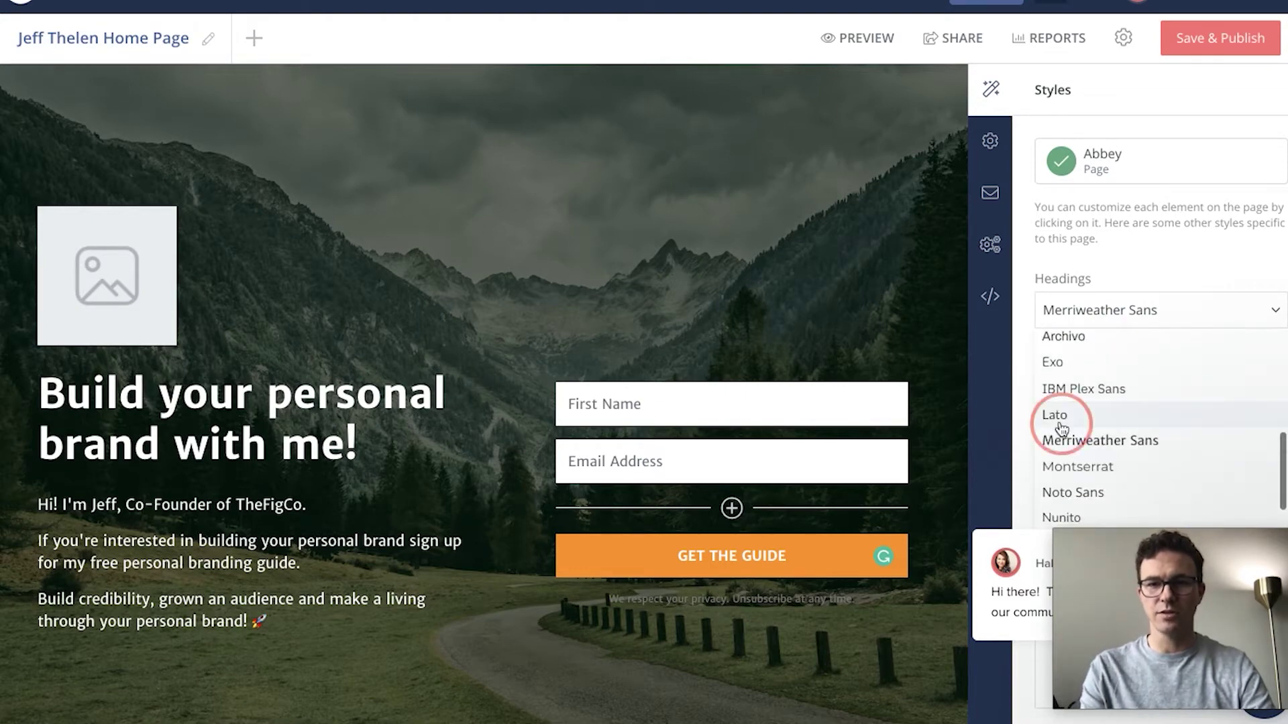
pyautogui.click(1094, 386)
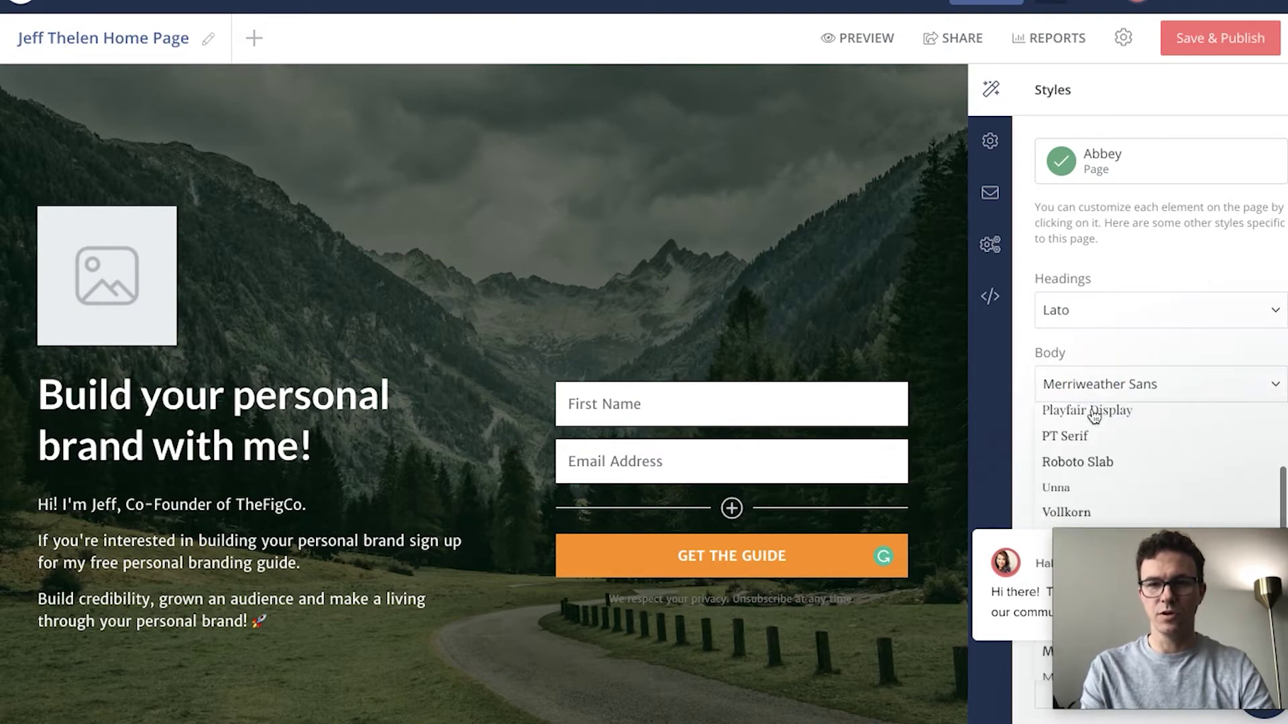
pyautogui.scroll(3, 1067, 423)
pyautogui.click(1075, 451)
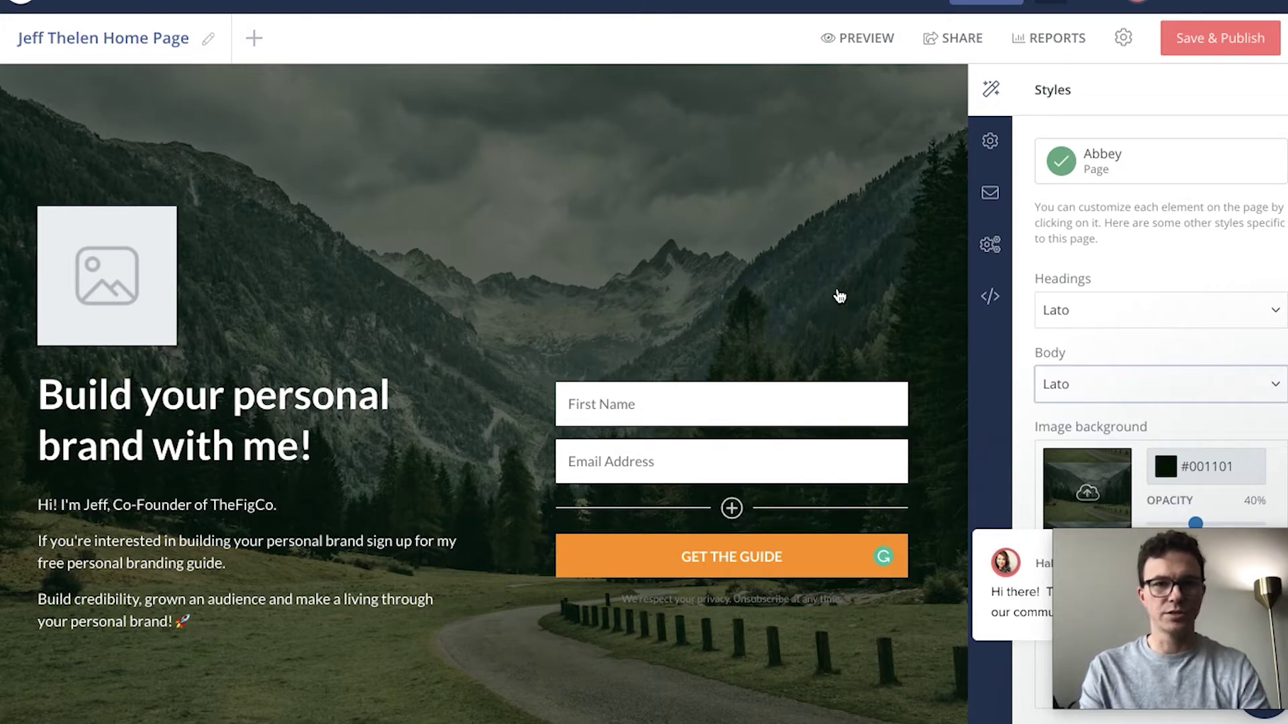
pyautogui.scroll(-1, 939, 356)
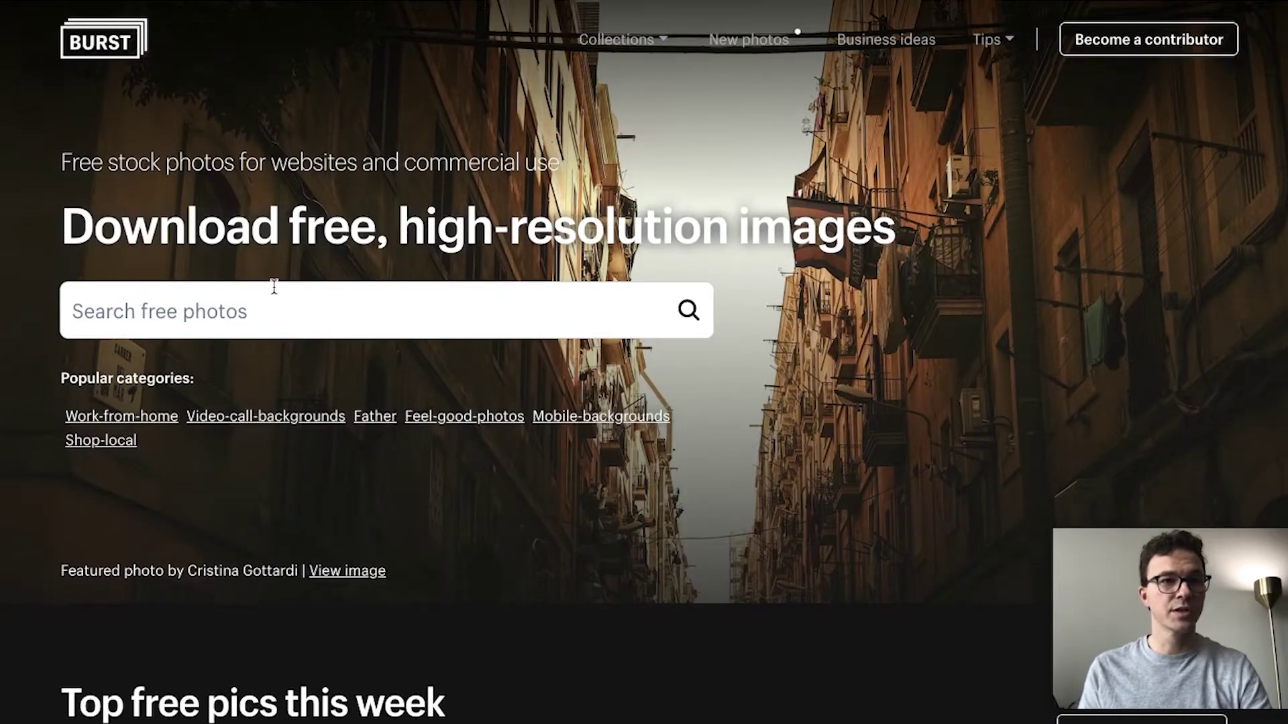
# Scroll to Burst's collections and browse the City collection's skyscraper photos.
pyautogui.scroll(-2, 532, 310)
pyautogui.scroll(-1, 532, 311)
pyautogui.scroll(-3, 534, 314)
pyautogui.scroll(-4, 534, 317)
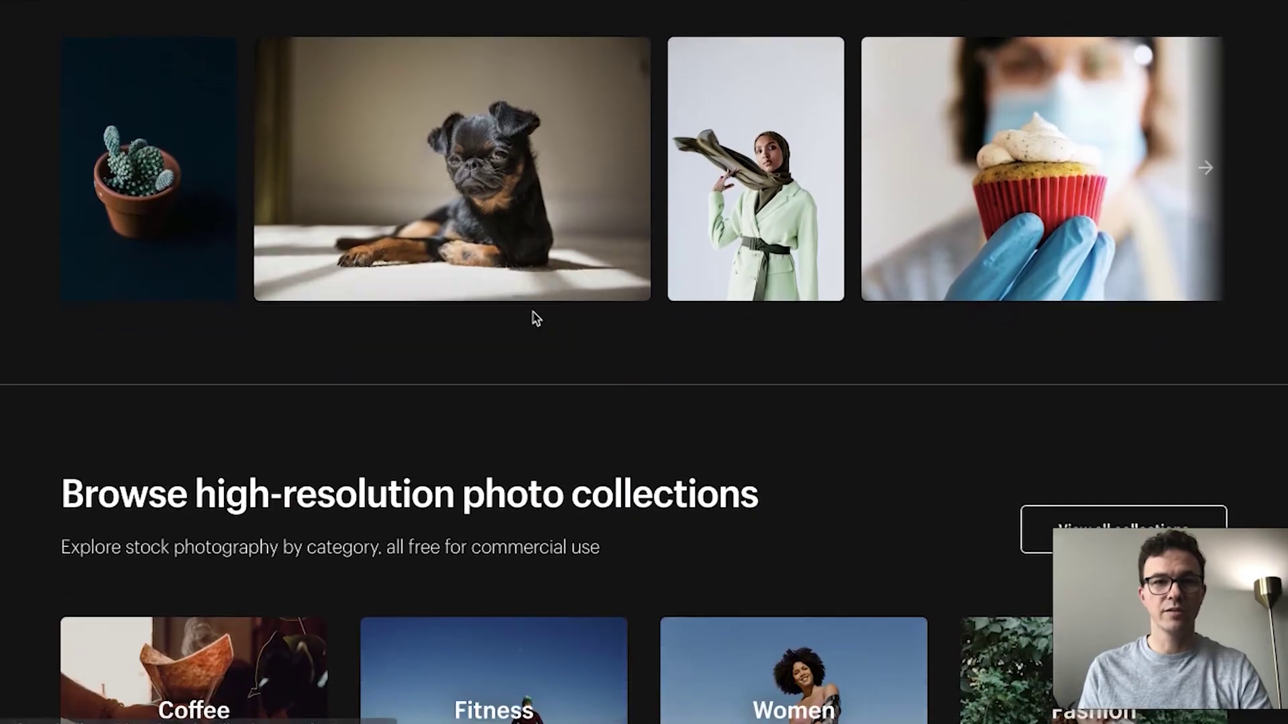
pyautogui.scroll(-1, 535, 317)
pyautogui.scroll(-10, 715, 425)
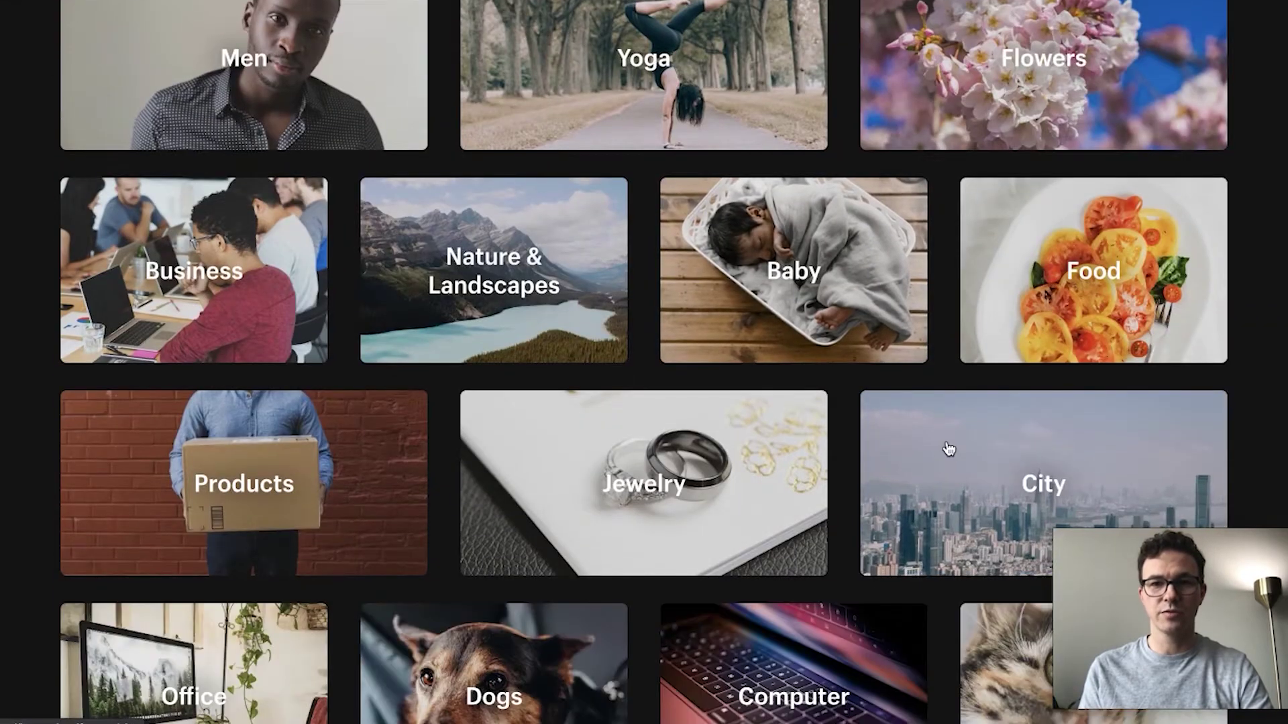
pyautogui.click(949, 449)
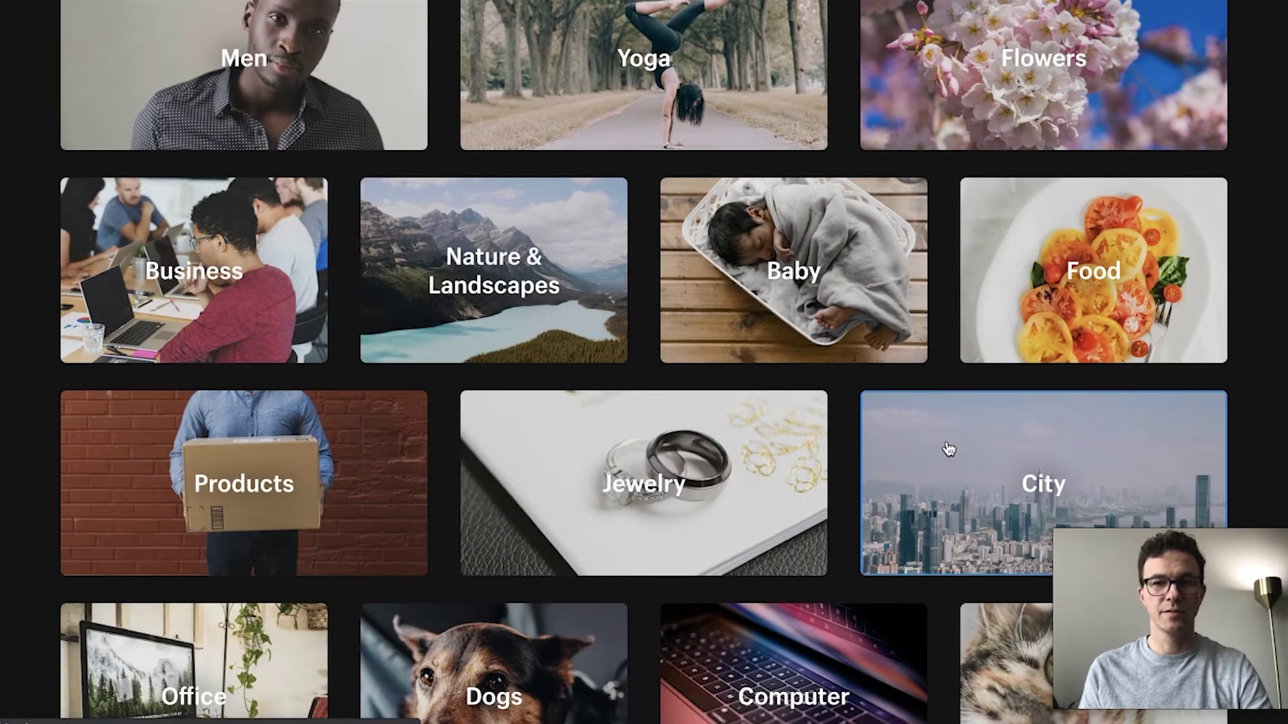
pyautogui.scroll(-7, 949, 448)
pyautogui.scroll(-5, 949, 448)
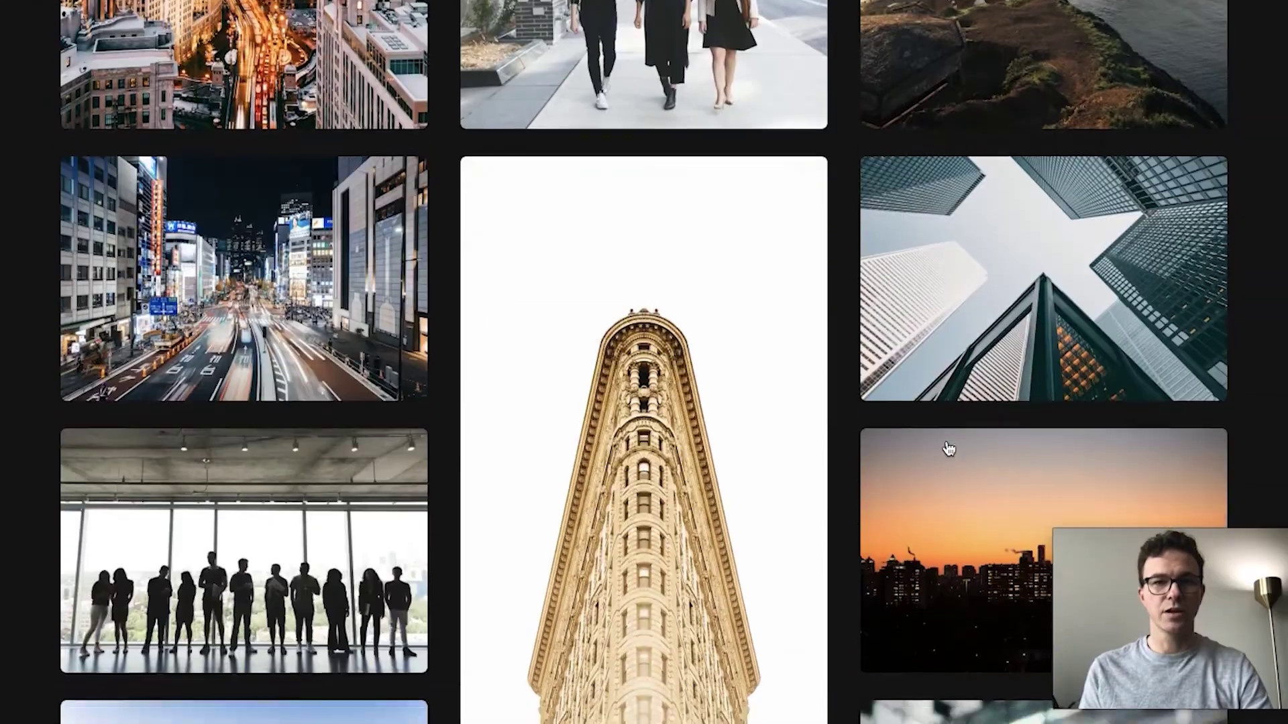
pyautogui.scroll(-1, 948, 448)
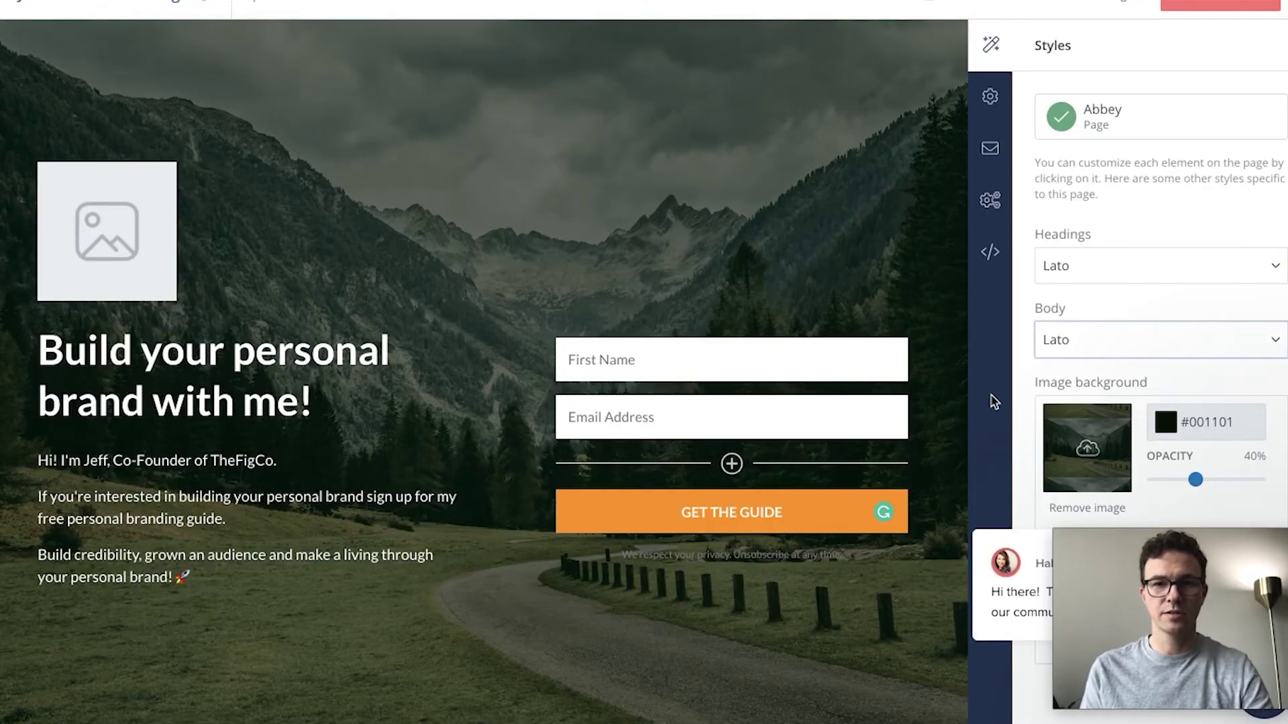
# Upload skyscrapers-looking-up.jpg and set it as the landing page's background image.
pyautogui.click(1087, 450)
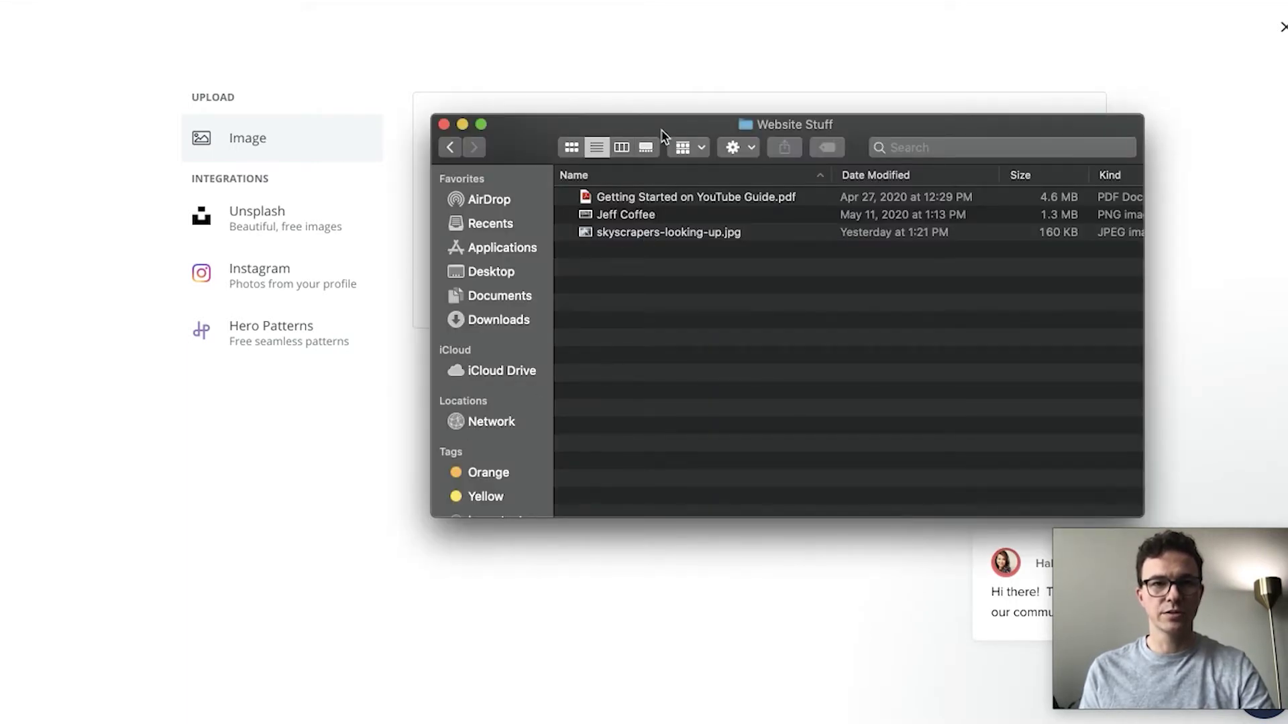
pyautogui.moveTo(661, 134); pyautogui.dragTo(398, 110)
pyautogui.moveTo(401, 211); pyautogui.dragTo(1000, 228)
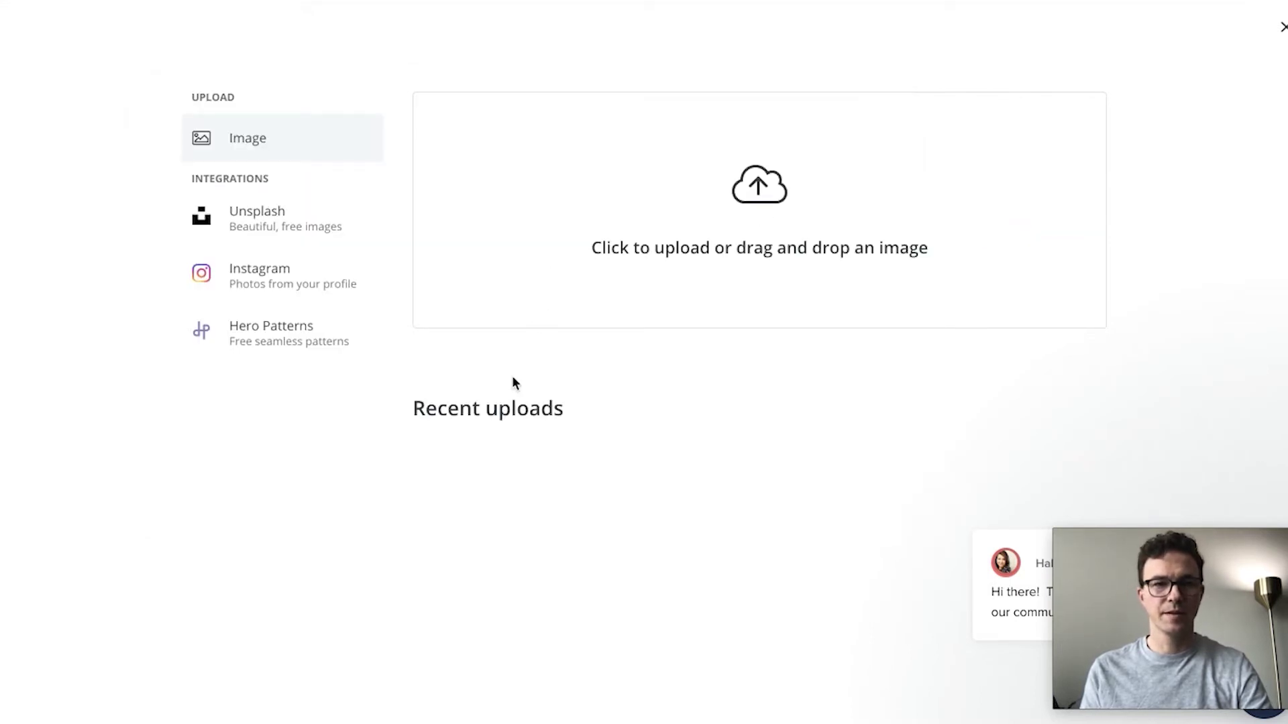
pyautogui.click(510, 536)
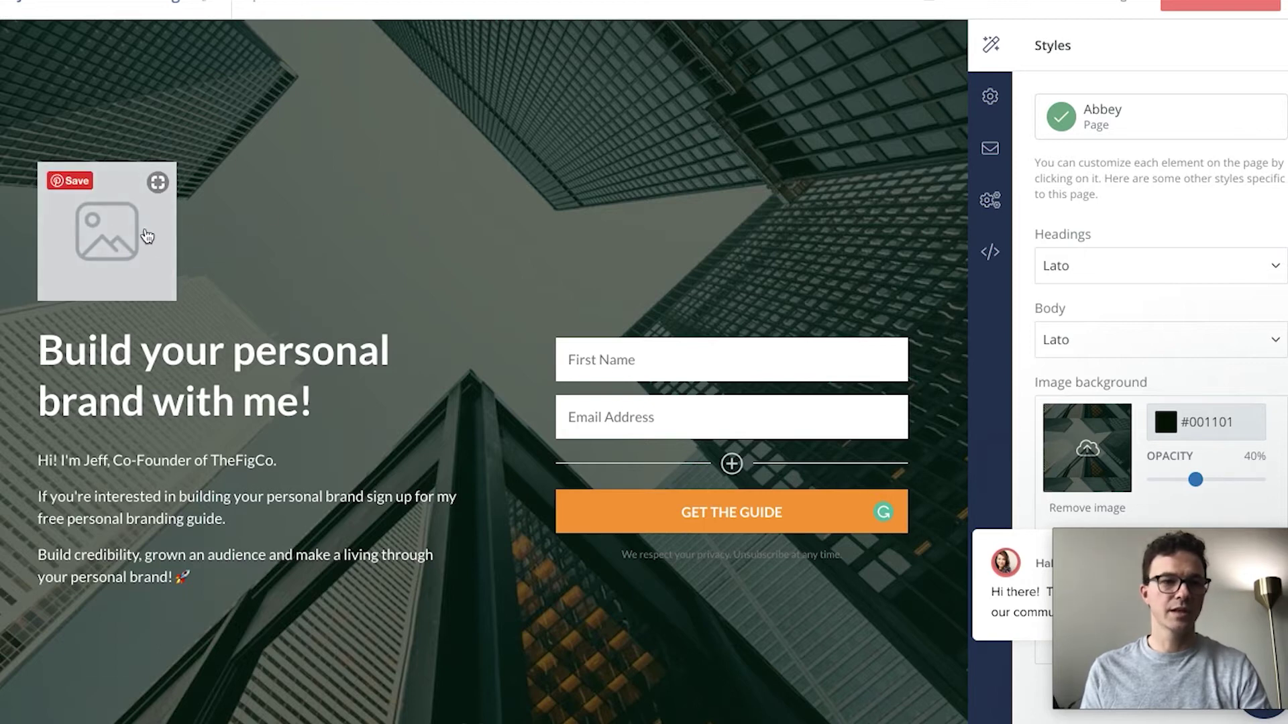
pyautogui.moveTo(106, 232)
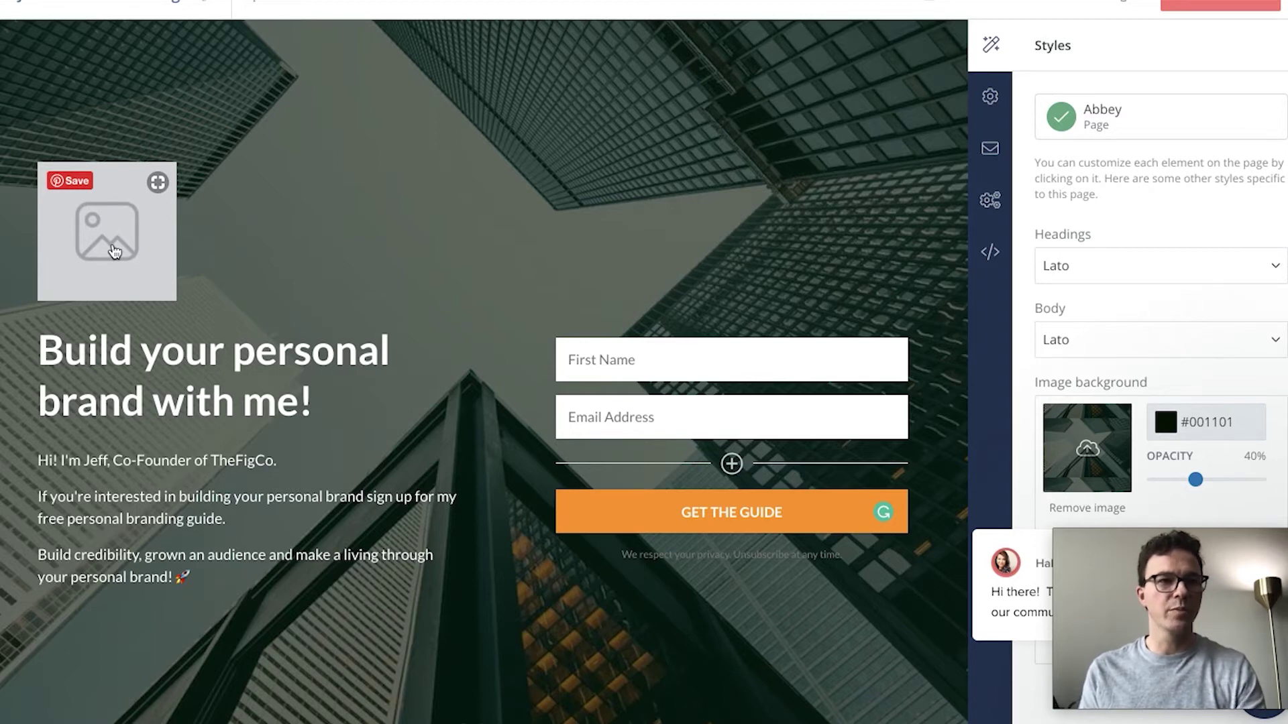
pyautogui.click(114, 251)
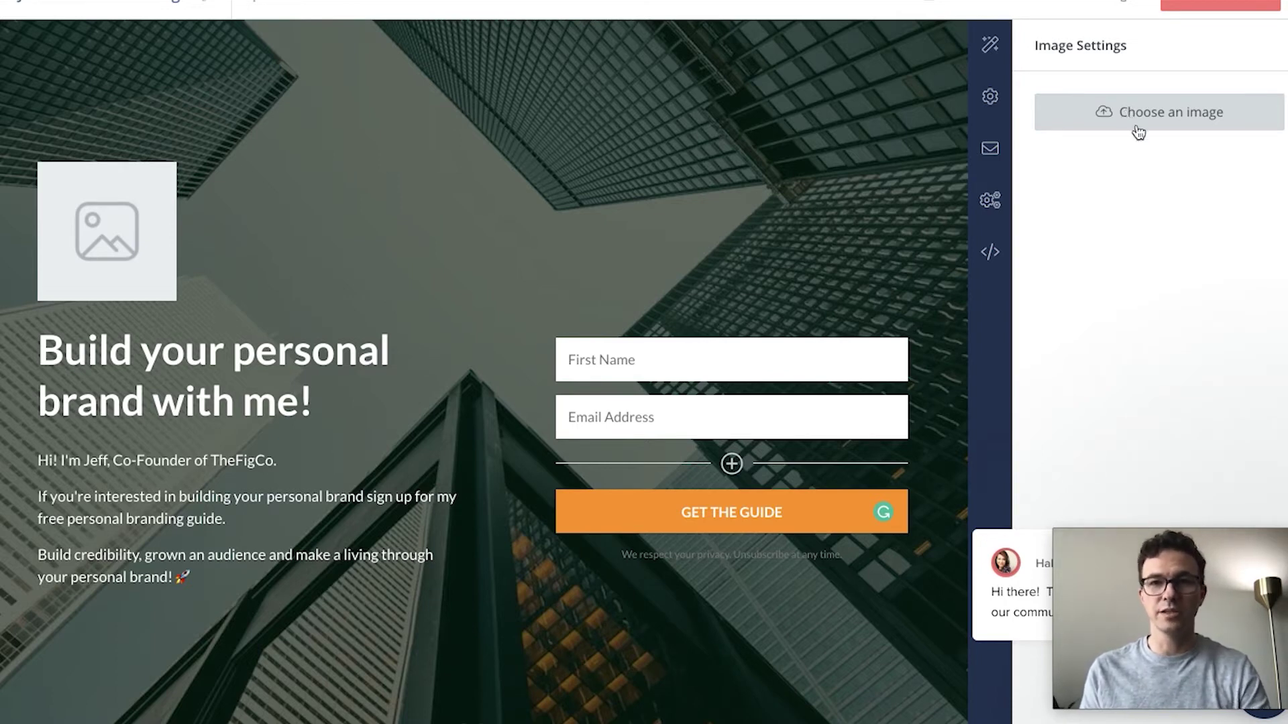
# Open the image picker for the placeholder above the headline.
pyautogui.click(1146, 129)
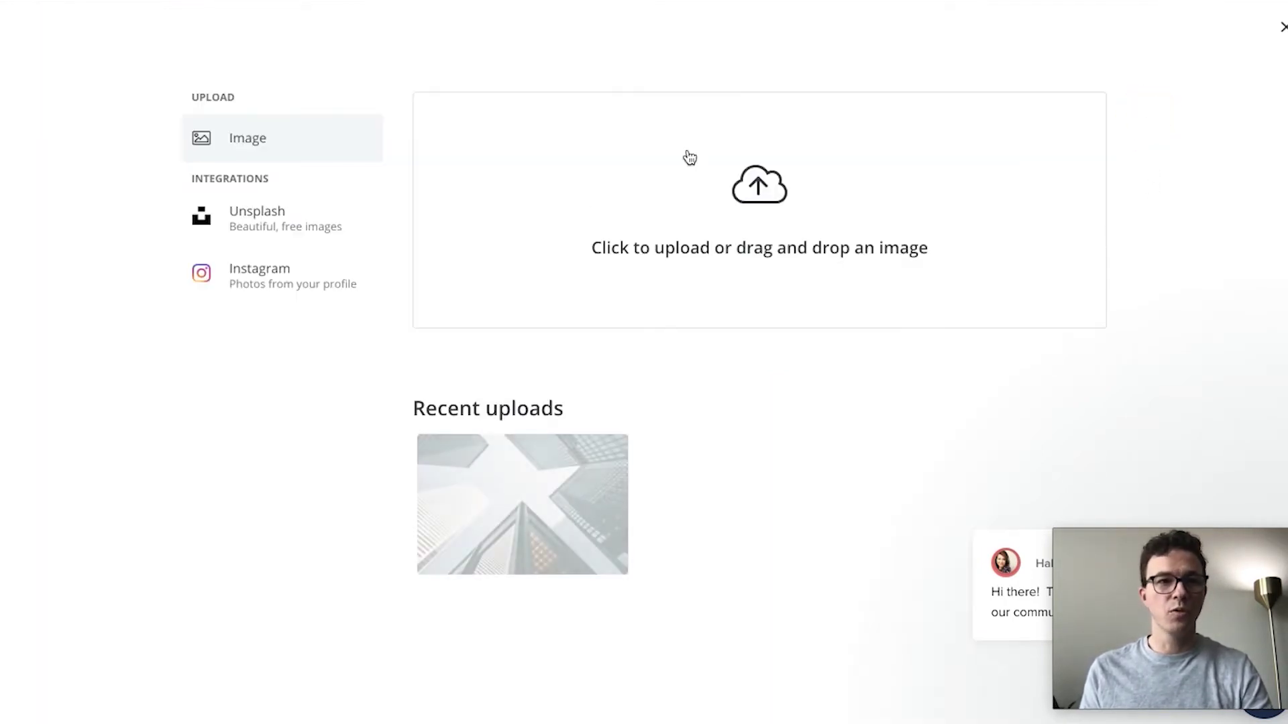
# Upload the Jeff Coffee photo from Finder and place it in the headline image placeholder.
pyautogui.press('super+Tab')
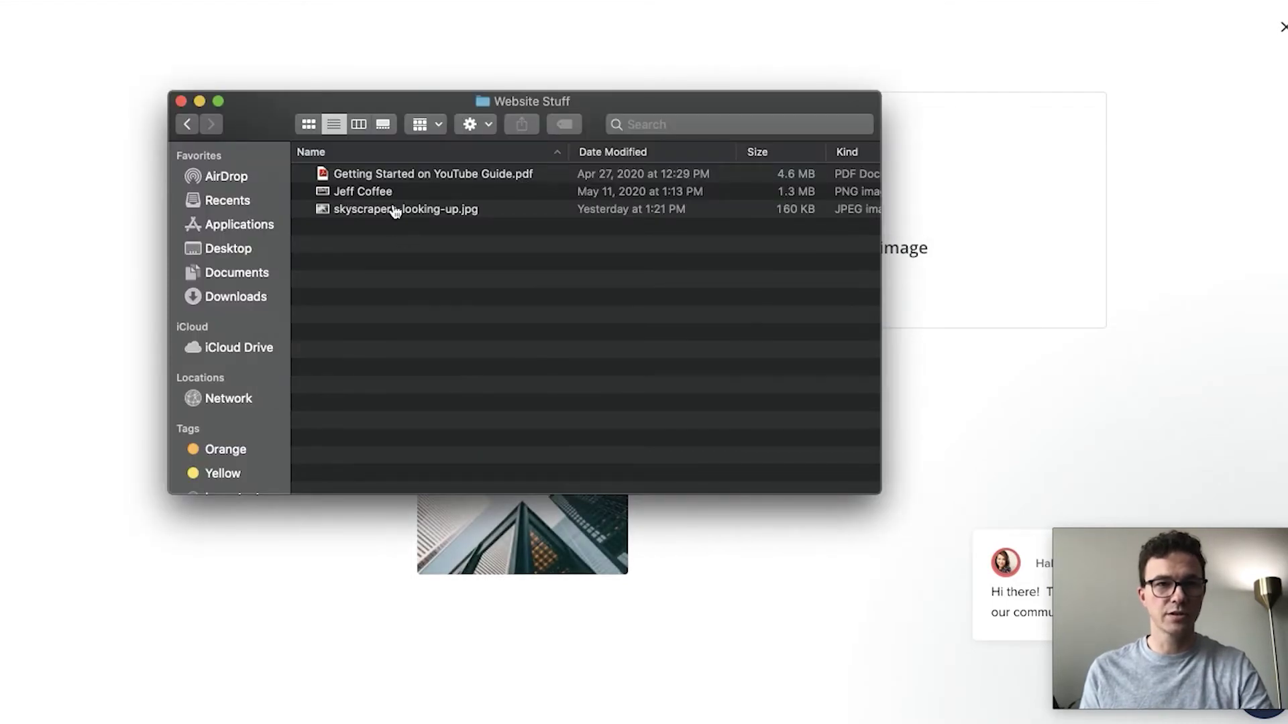
pyautogui.moveTo(383, 193)
pyautogui.mouseDown()
pyautogui.moveTo(622, 181)
pyautogui.moveTo(991, 205)
pyautogui.mouseUp()
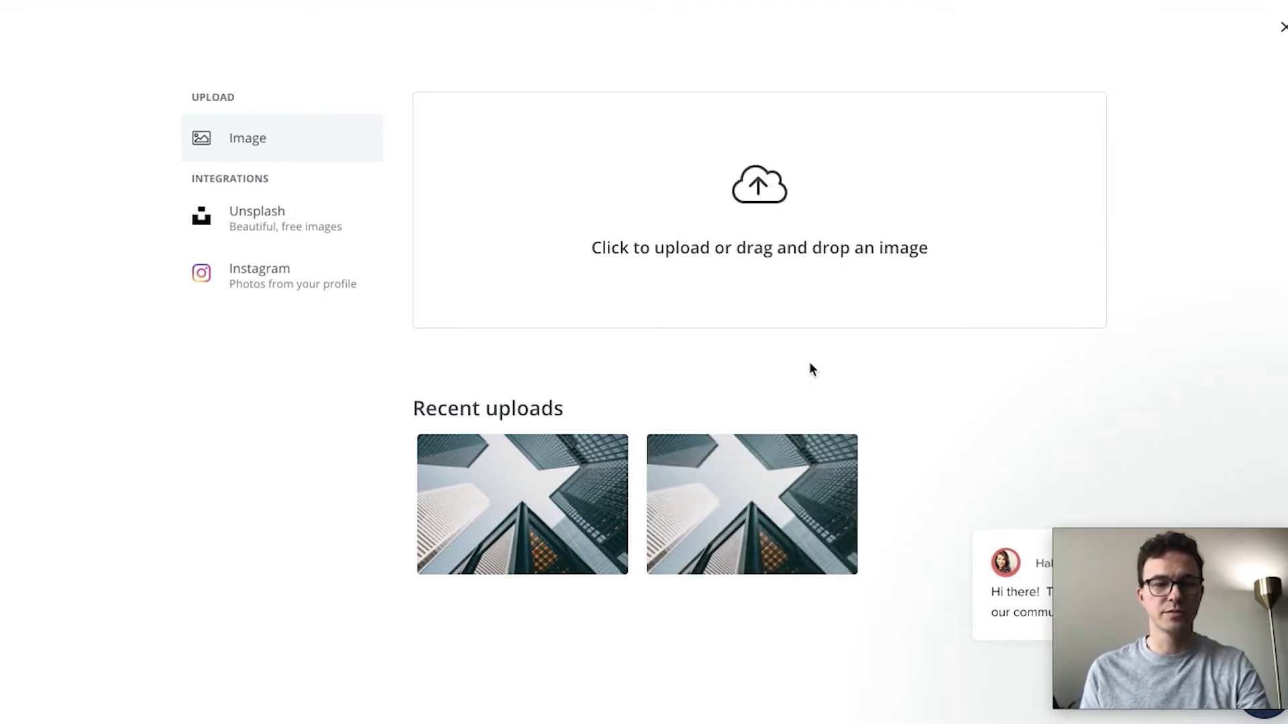
pyautogui.press('super+Tab')
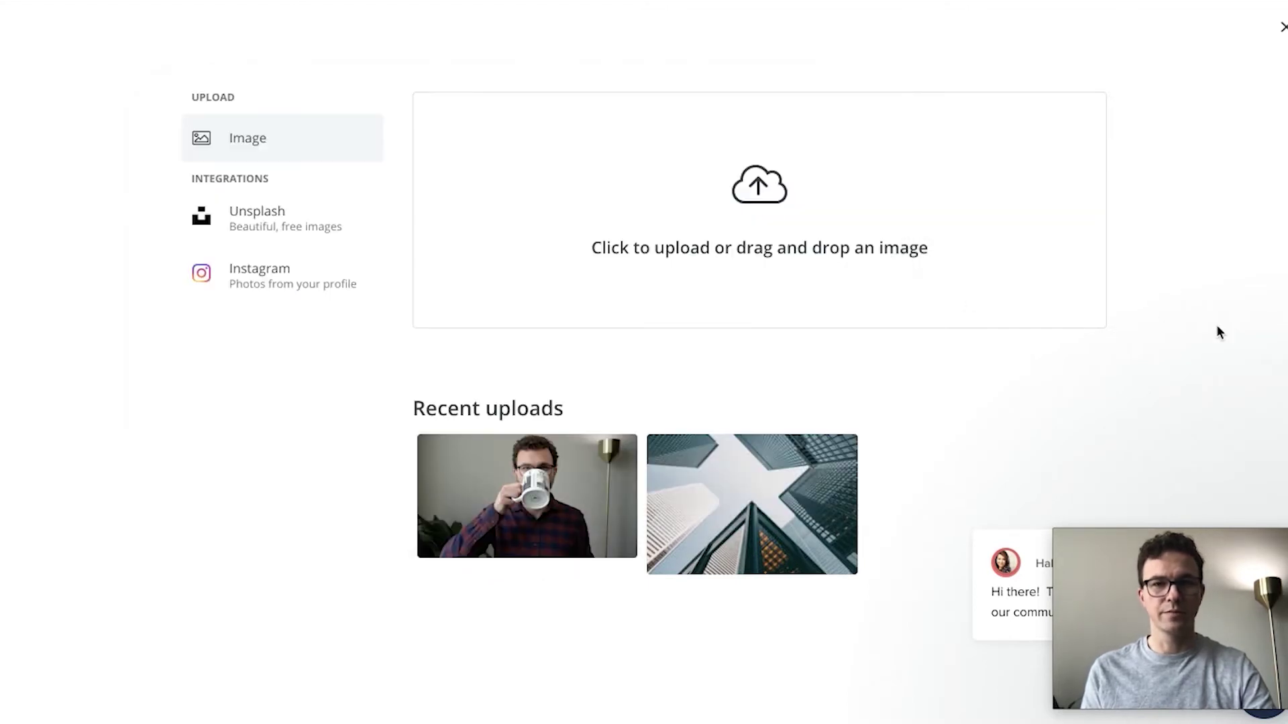
pyautogui.click(1193, 322)
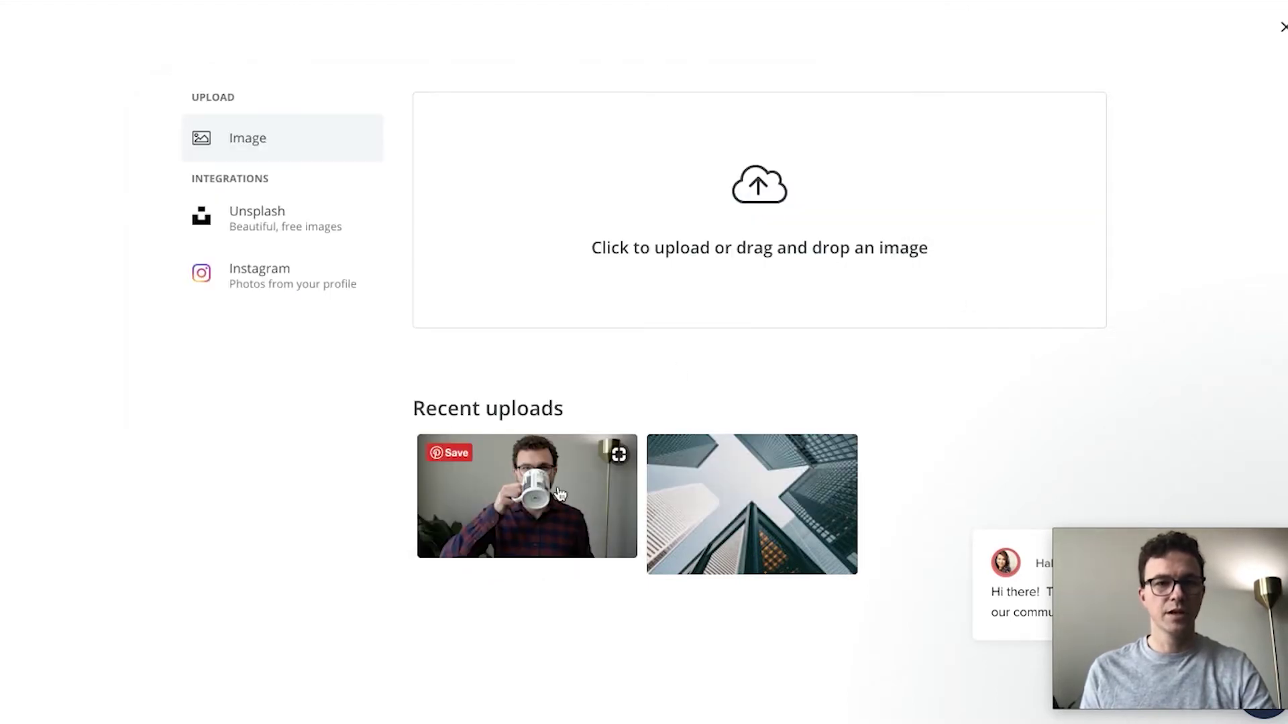
pyautogui.click(537, 500)
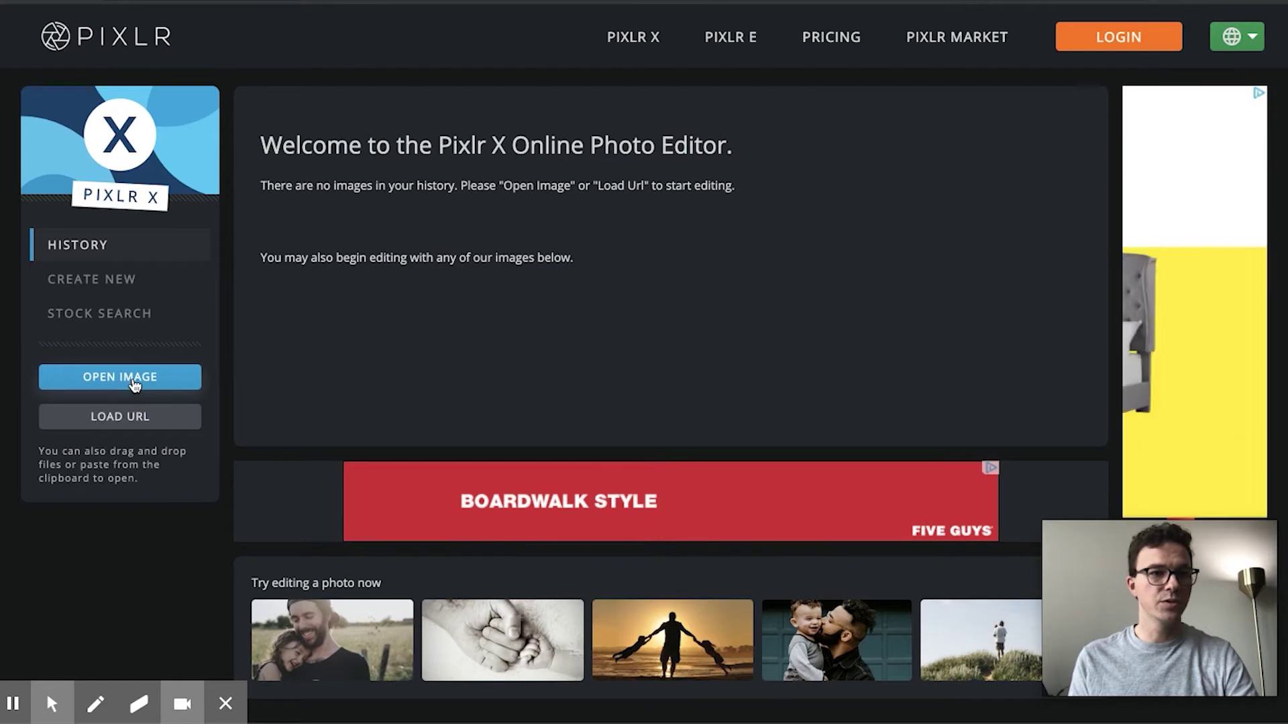
# Open the coffee-mug photo from the computer in Pixlr X.
pyautogui.click(134, 384)
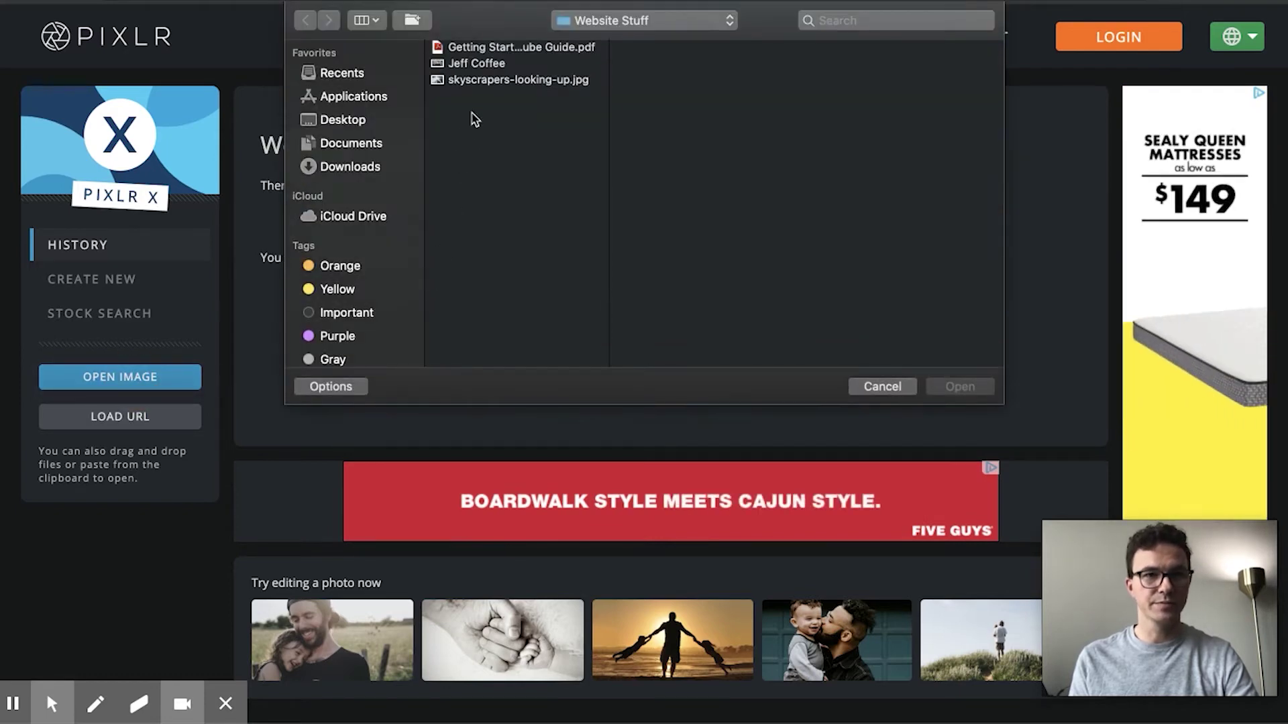
pyautogui.click(477, 63)
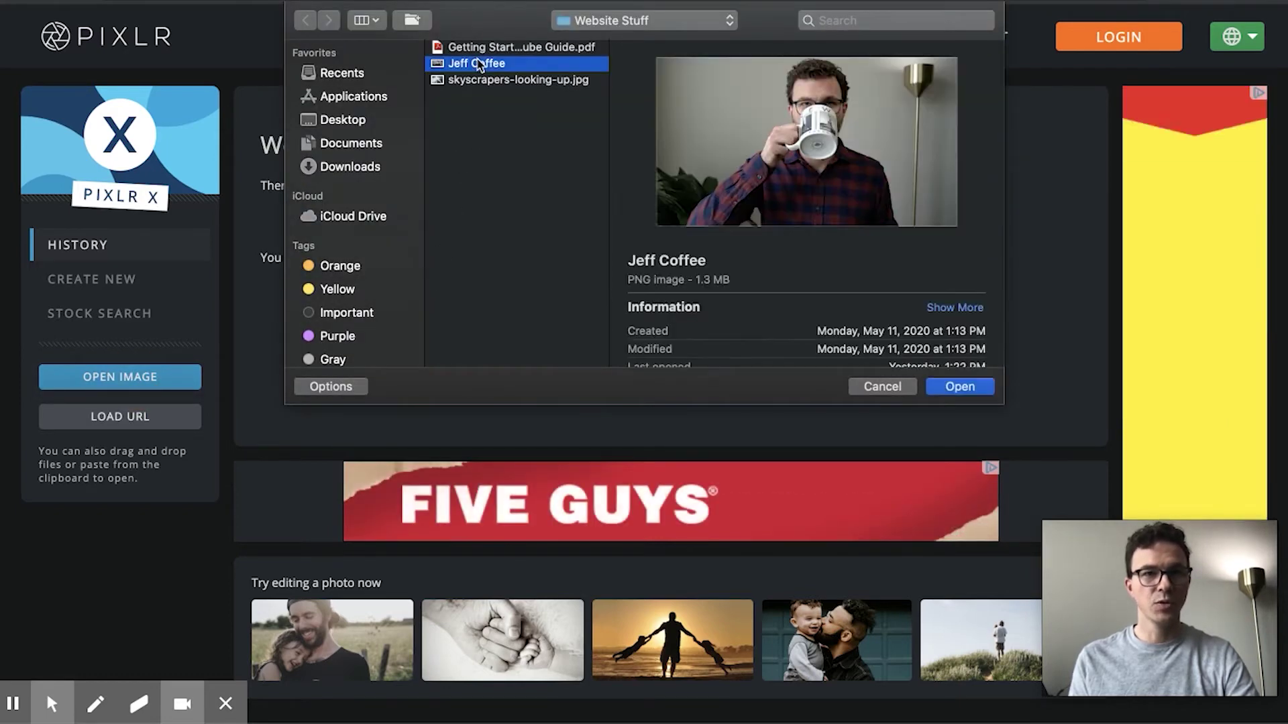
pyautogui.click(957, 392)
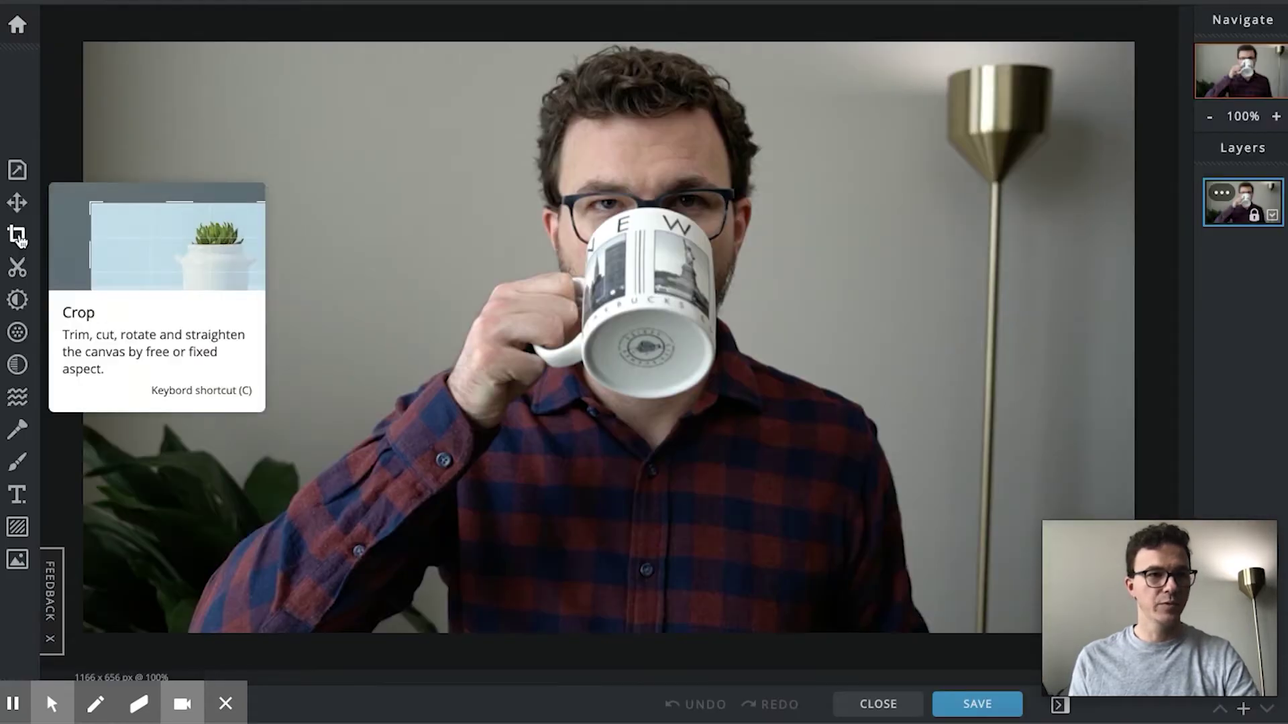
# Set a 500×500 square crop and move it onto the person's face.
pyautogui.click(20, 240)
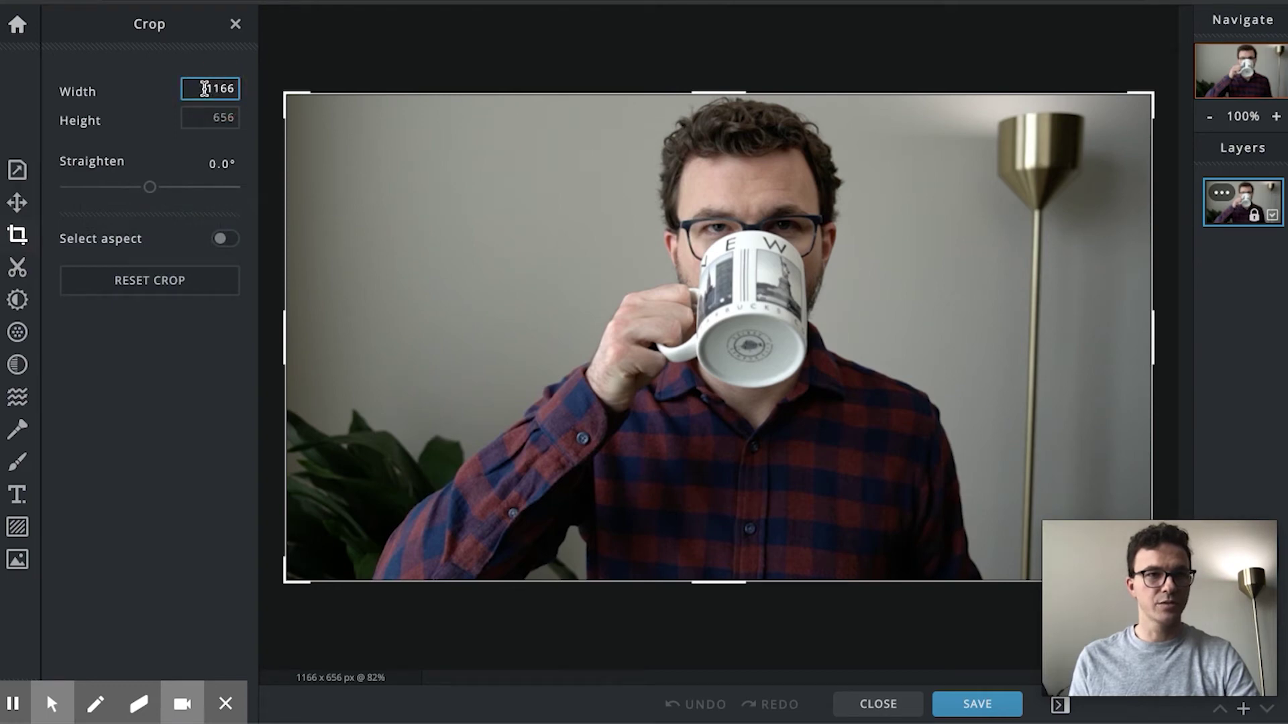
pyautogui.moveTo(205, 88); pyautogui.dragTo(265, 89)
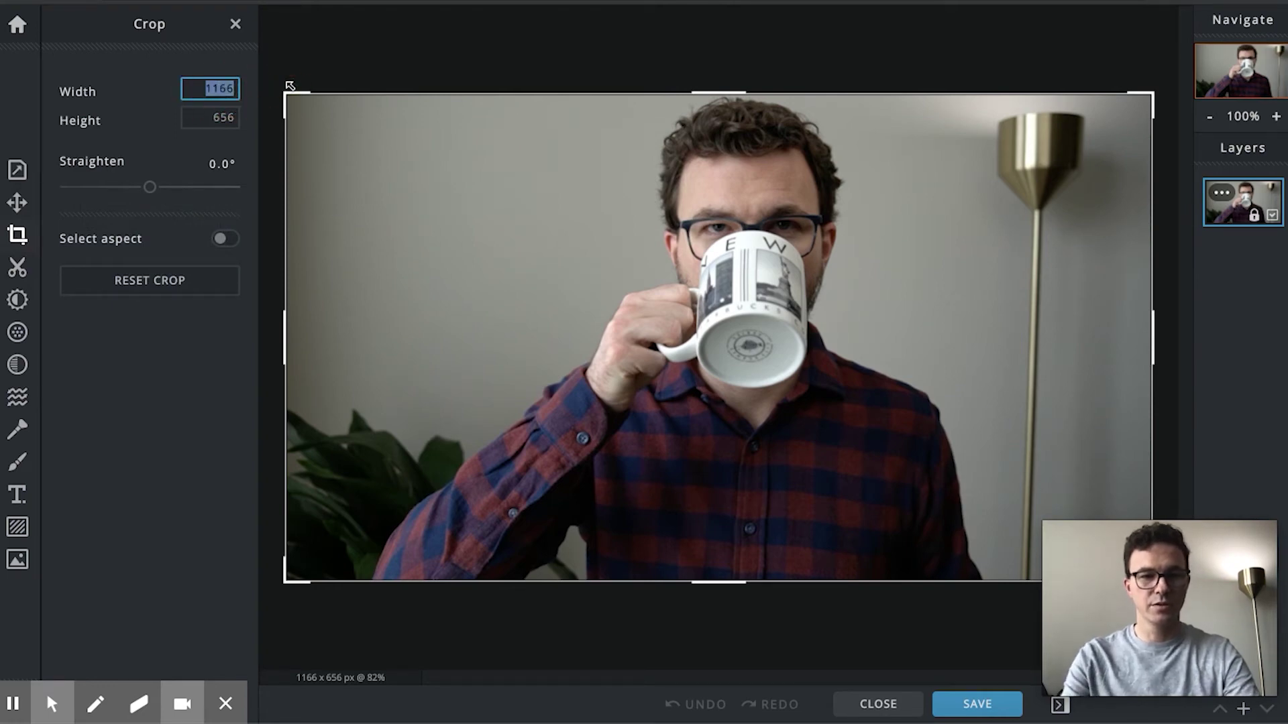
pyautogui.write('500')
pyautogui.press('Tab')
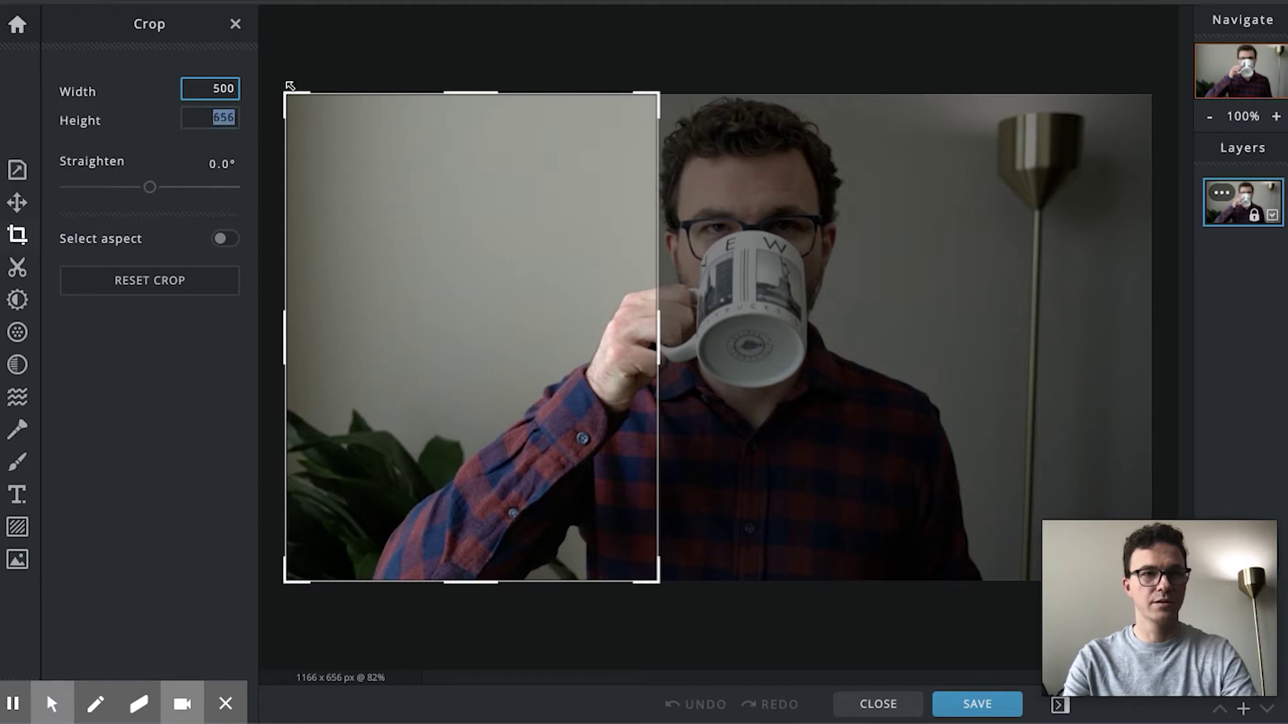
pyautogui.write('500')
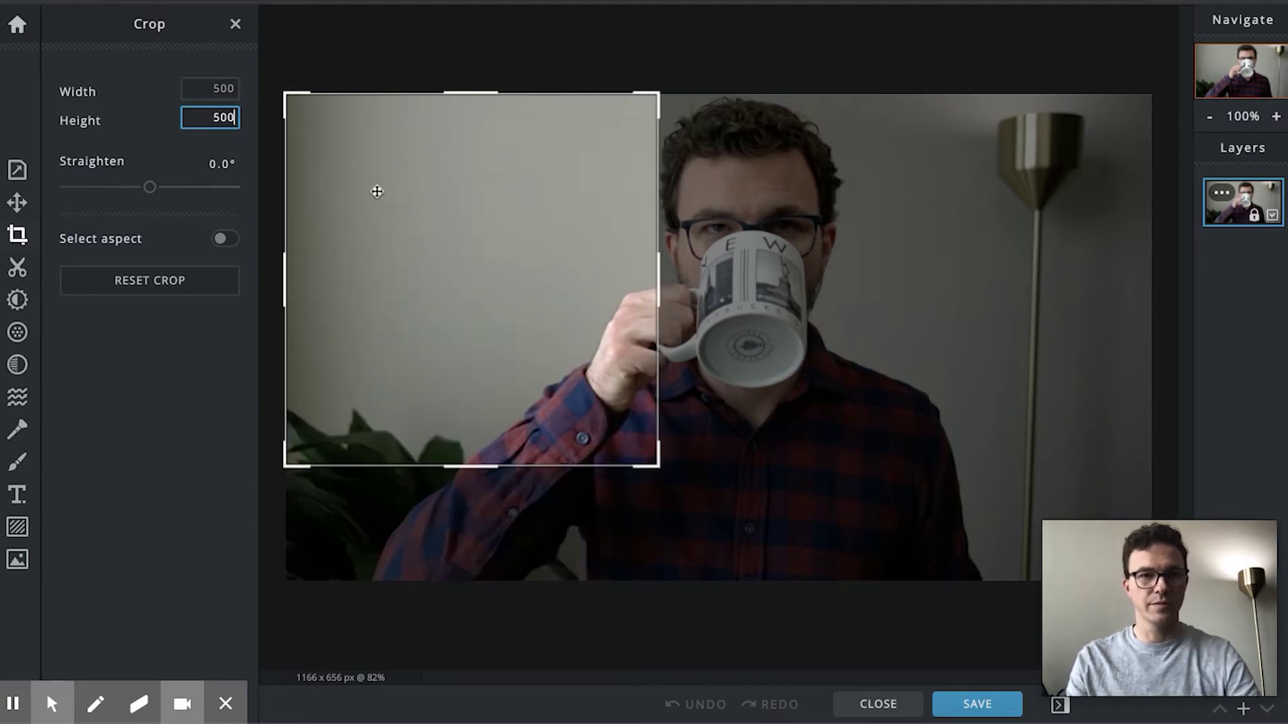
pyautogui.moveTo(372, 184); pyautogui.dragTo(661, 179)
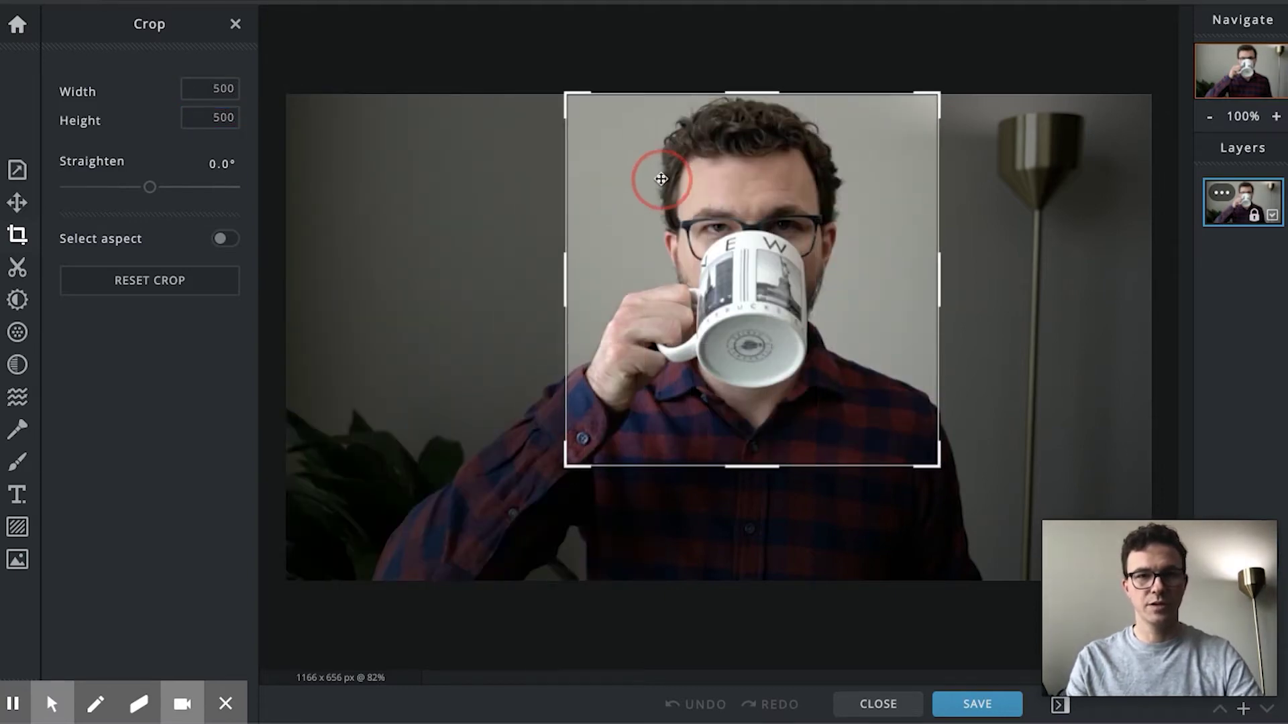
# Enlarge the crop to 600×600, centre it on the person, and apply it.
pyautogui.click(213, 88)
pyautogui.press('Delete')
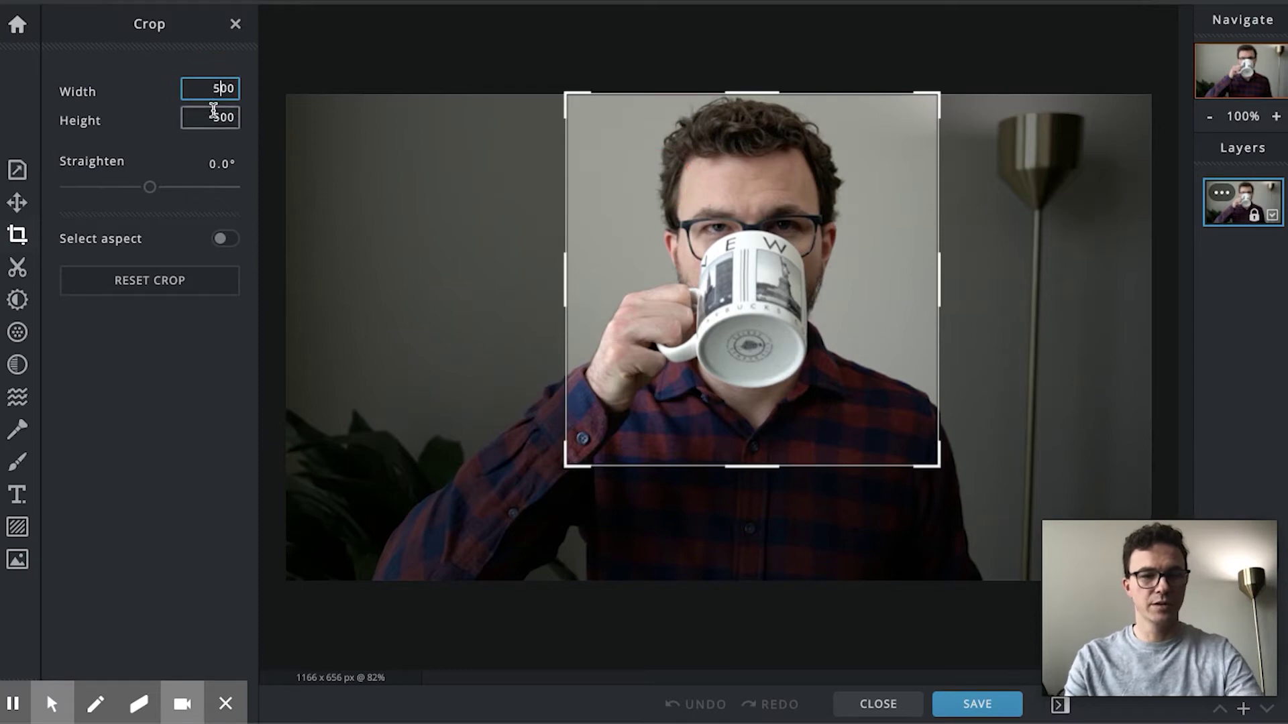
pyautogui.write('6')
pyautogui.press('Tab')
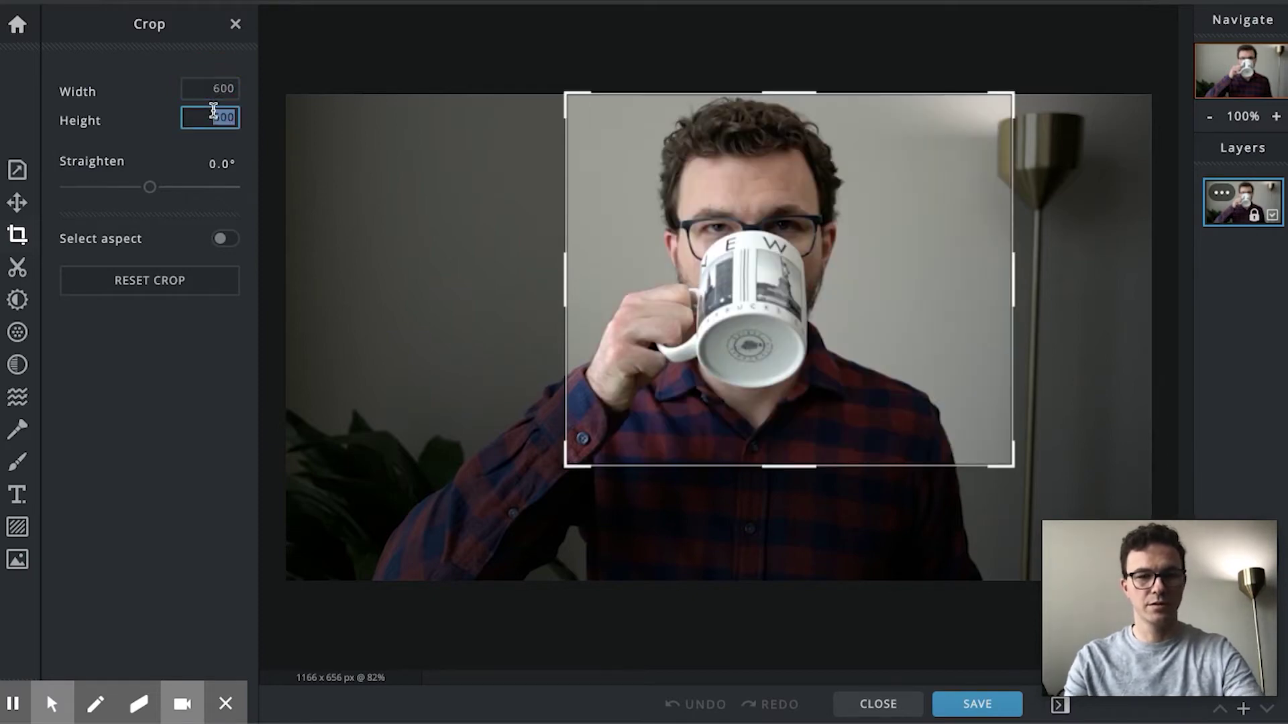
pyautogui.write('600')
pyautogui.moveTo(728, 274); pyautogui.dragTo(674, 262)
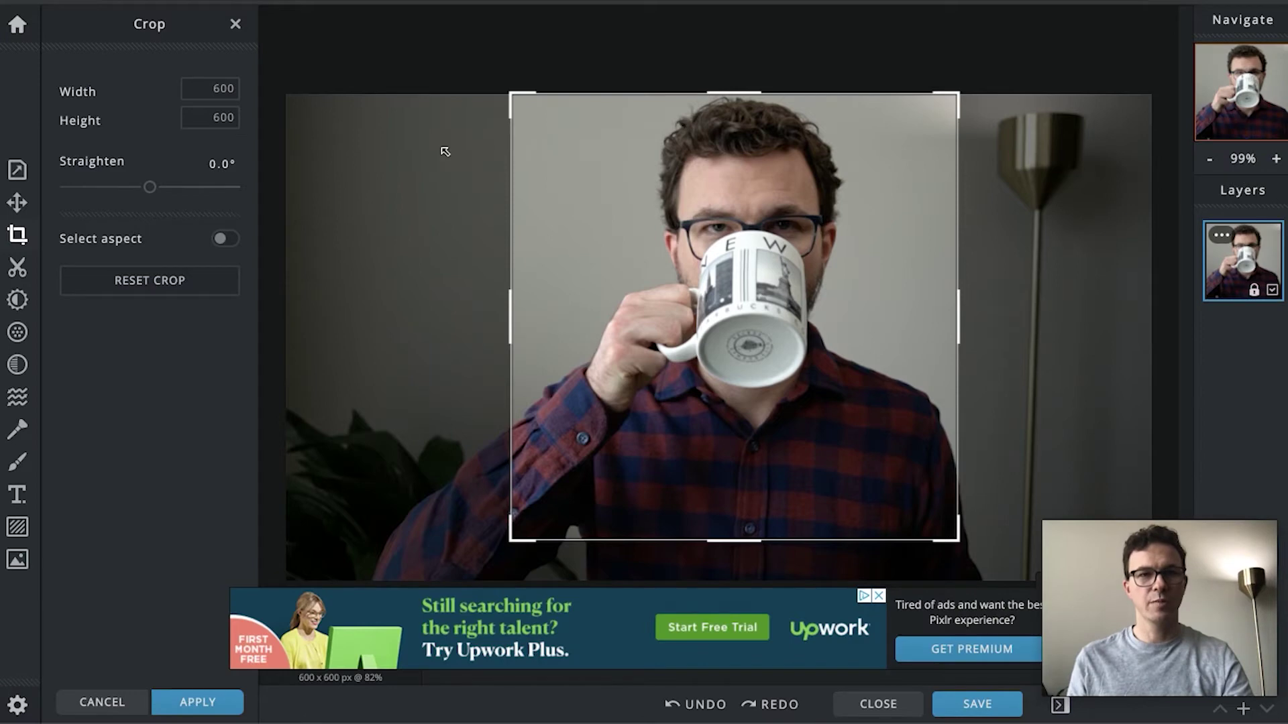
pyautogui.click(16, 270)
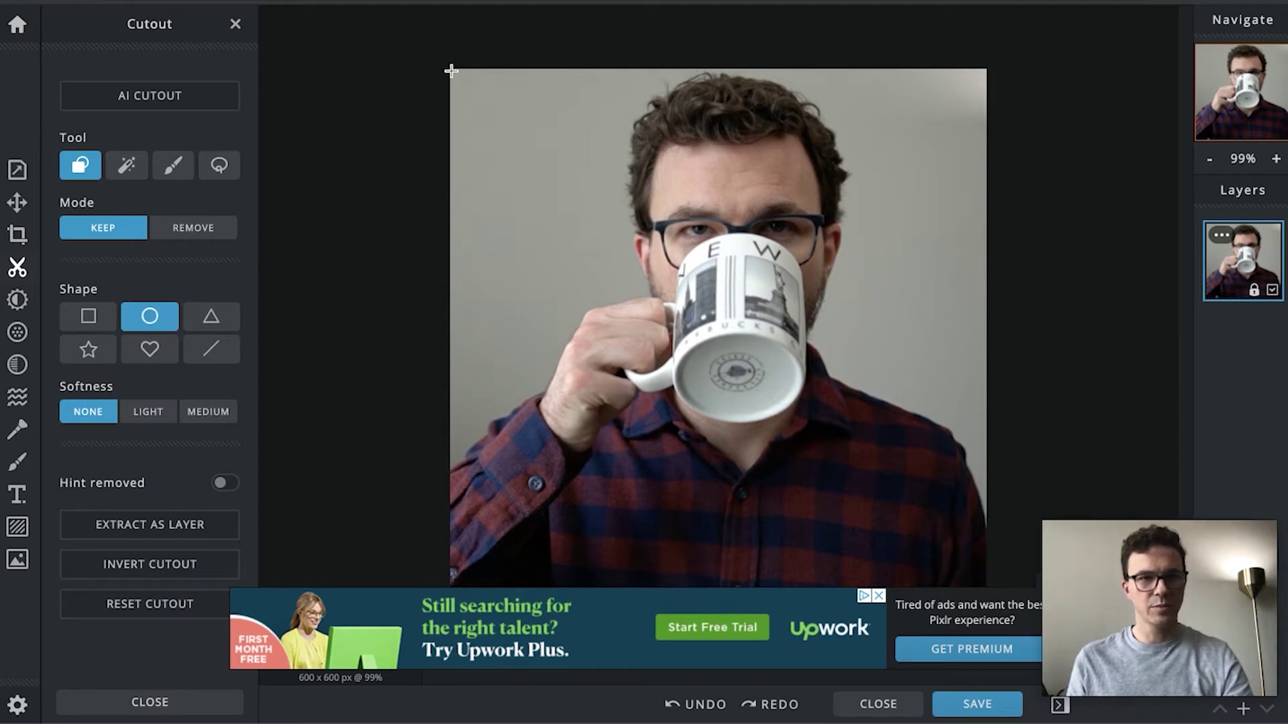
# Cut an ellipse around the person in Keep mode, making the surround transparent.
pyautogui.moveTo(451, 71); pyautogui.dragTo(984, 586)
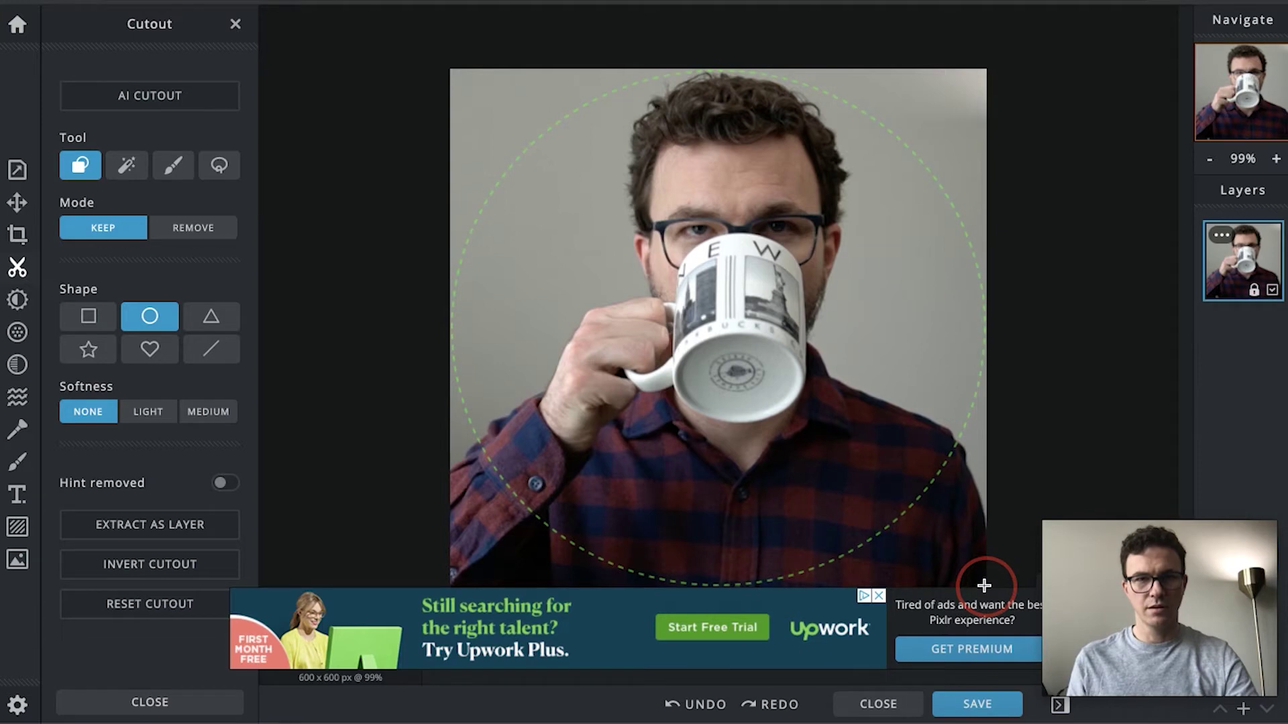
pyautogui.moveTo(984, 586); pyautogui.dragTo(984, 586)
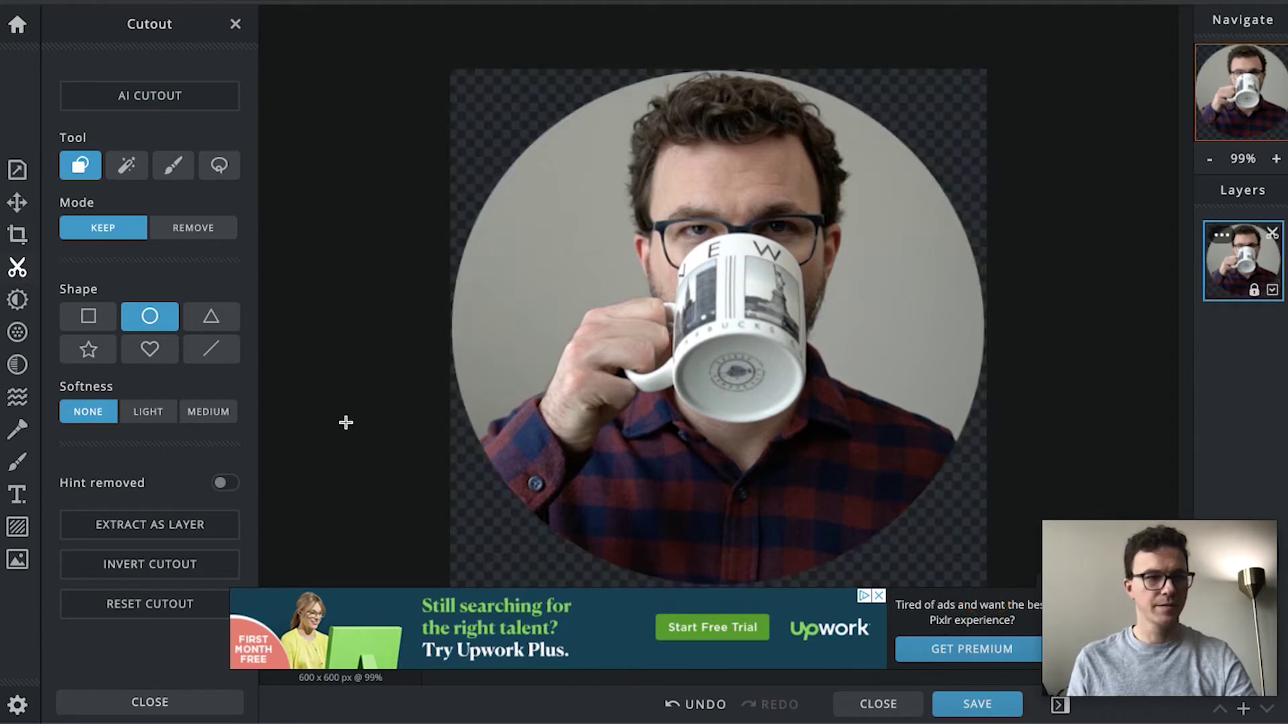
pyautogui.click(959, 704)
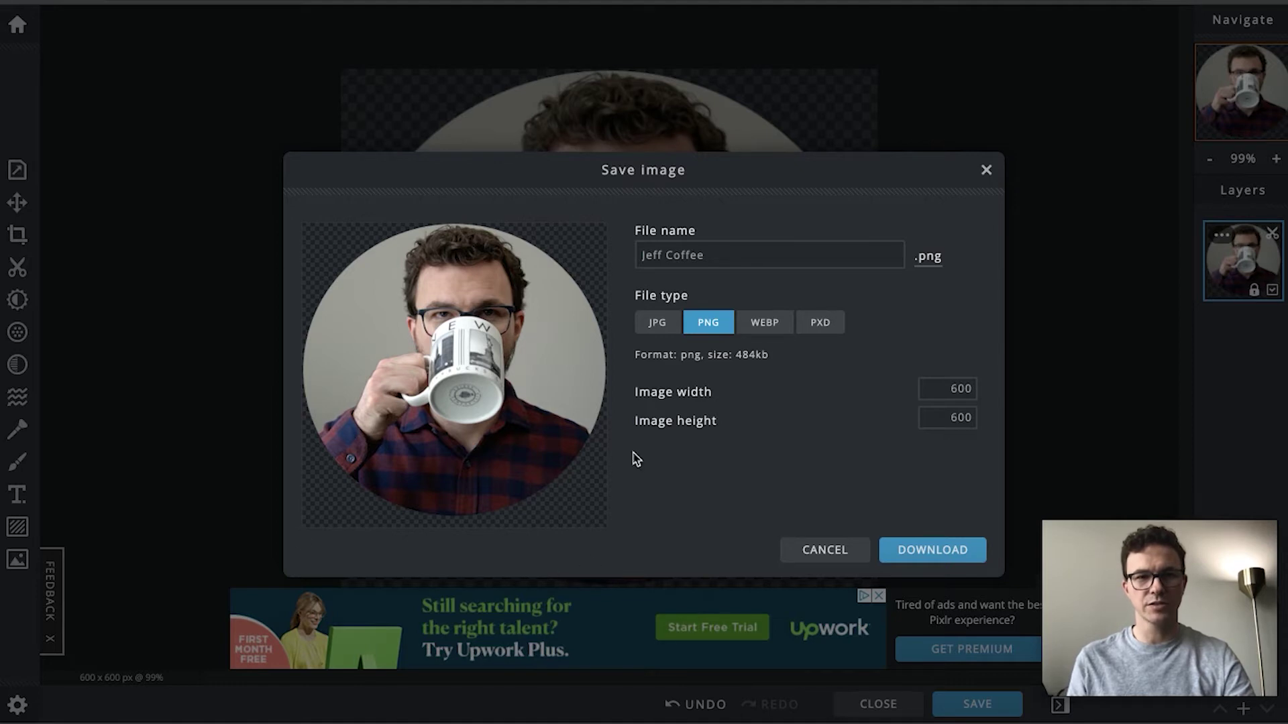
# Export the image as a 160-pixel-wide PNG with 'CIRC' appended to the file name.
pyautogui.click(827, 393)
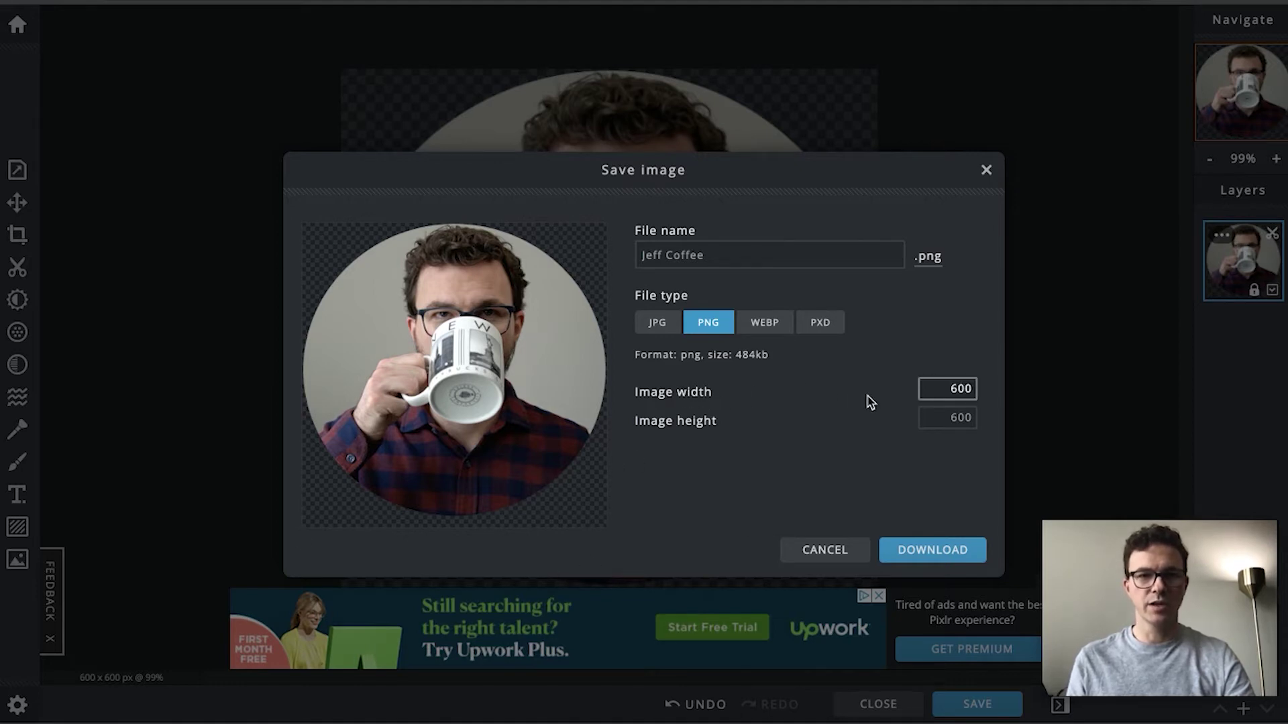
pyautogui.doubleClick(949, 388)
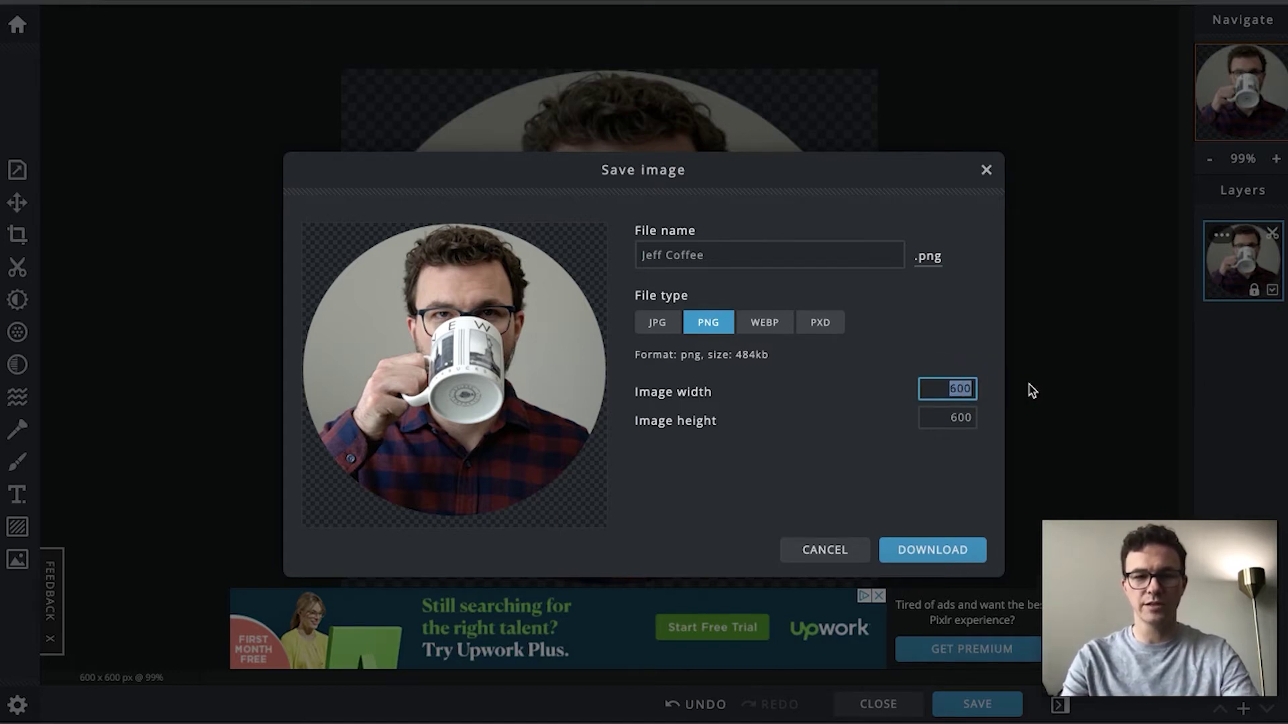
pyautogui.write('1')
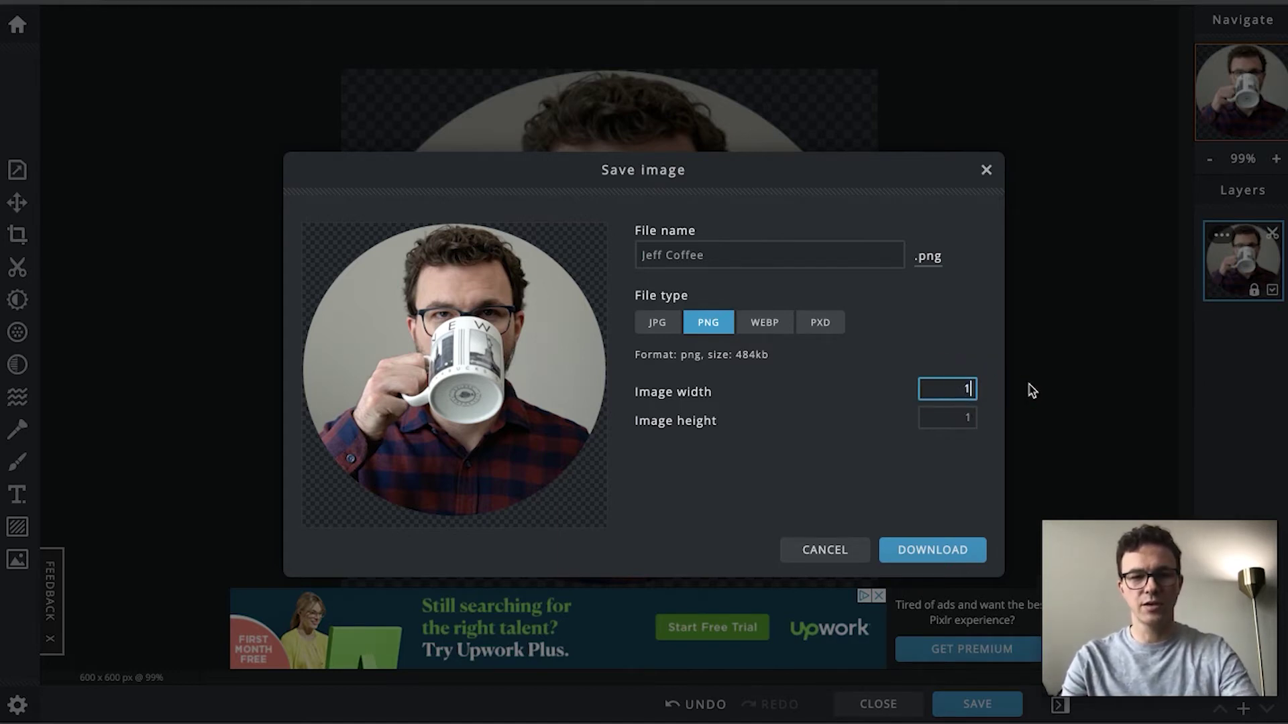
pyautogui.write('60')
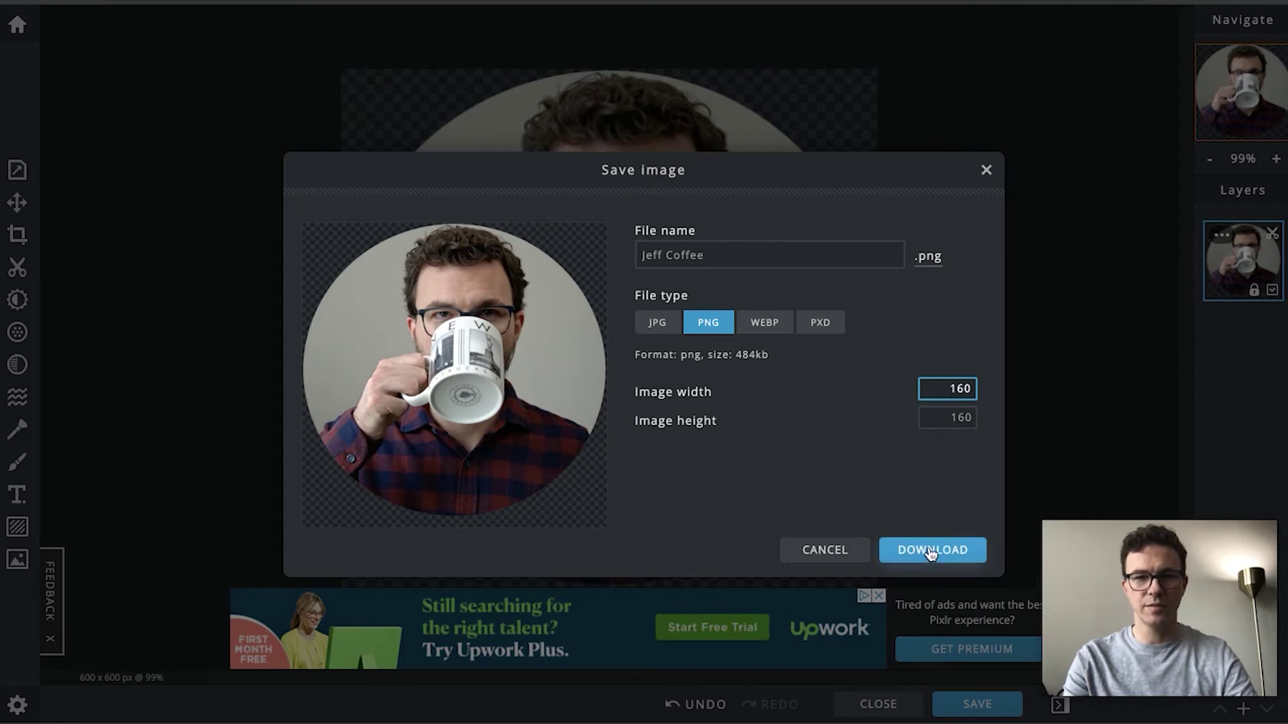
pyautogui.click(729, 254)
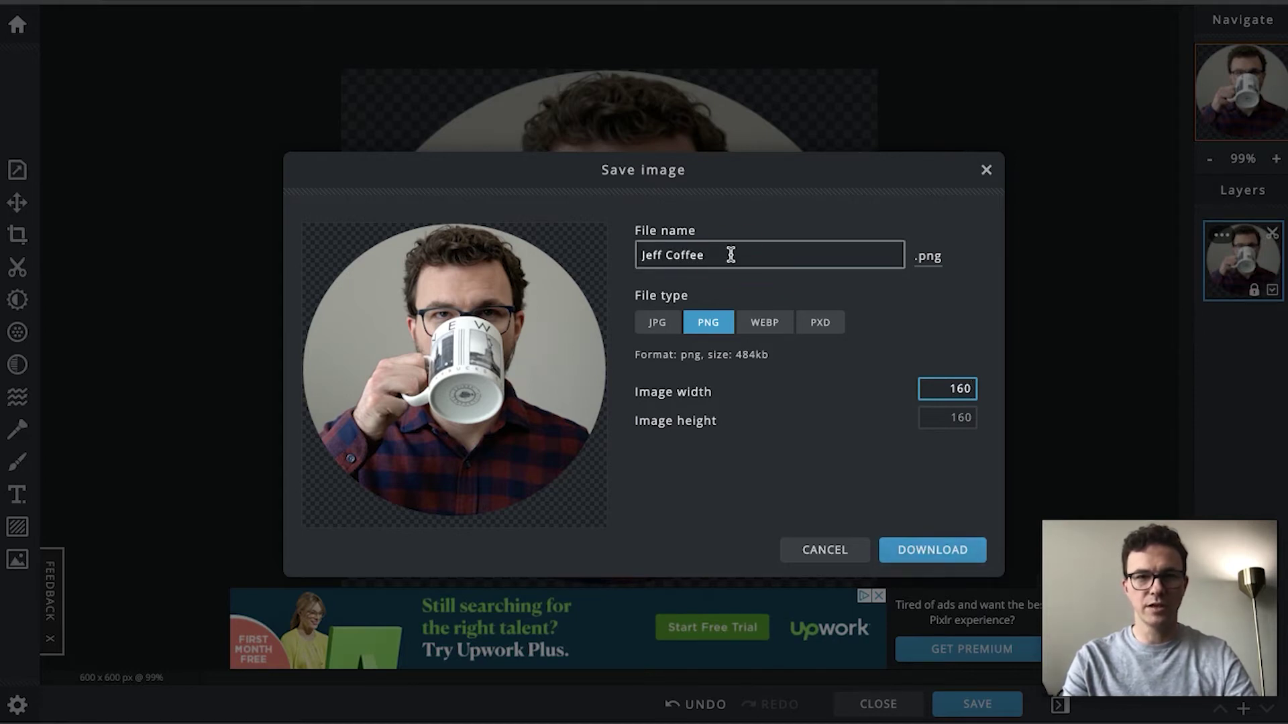
pyautogui.write('CIR')
pyautogui.press('BackSpace')
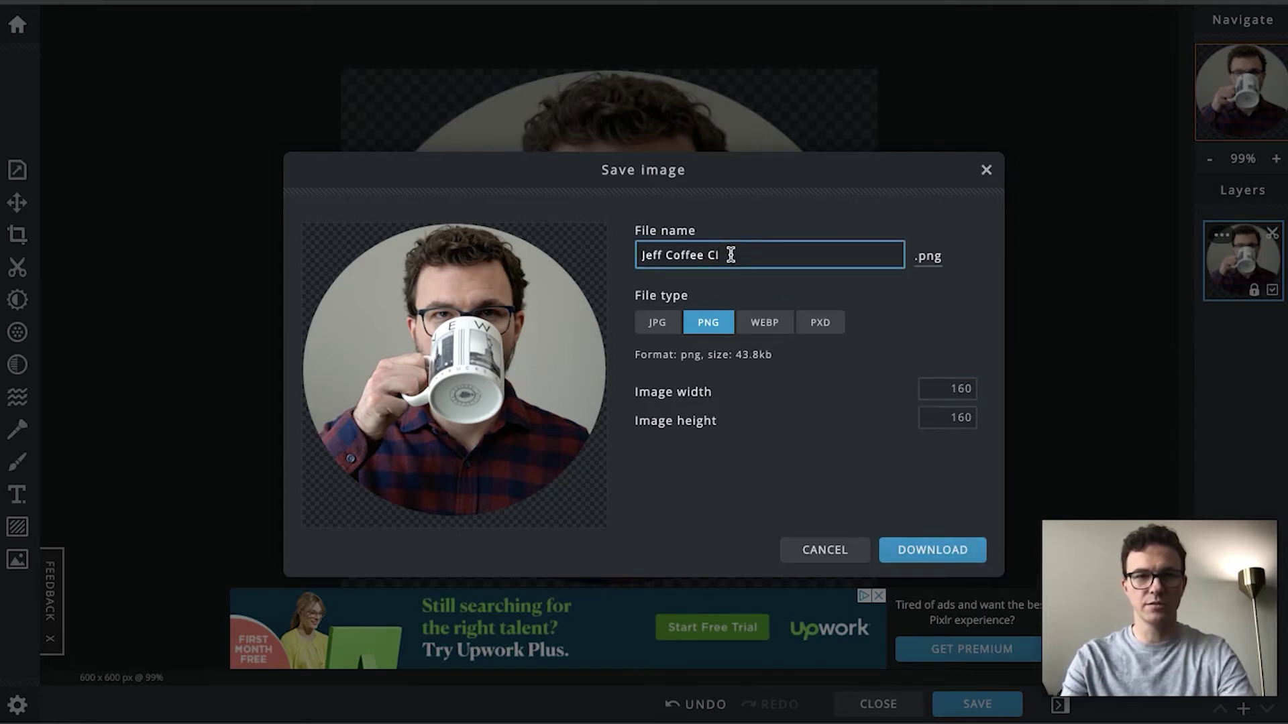
pyautogui.write('RCLE')
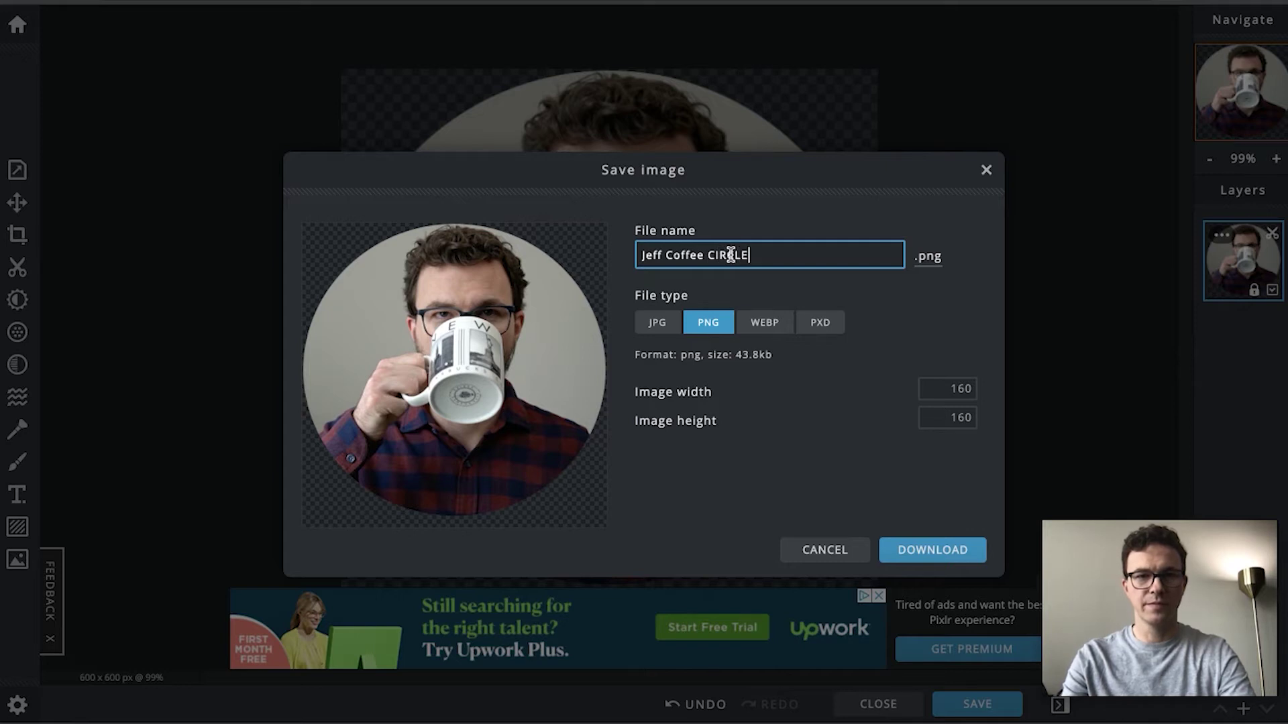
pyautogui.click(917, 551)
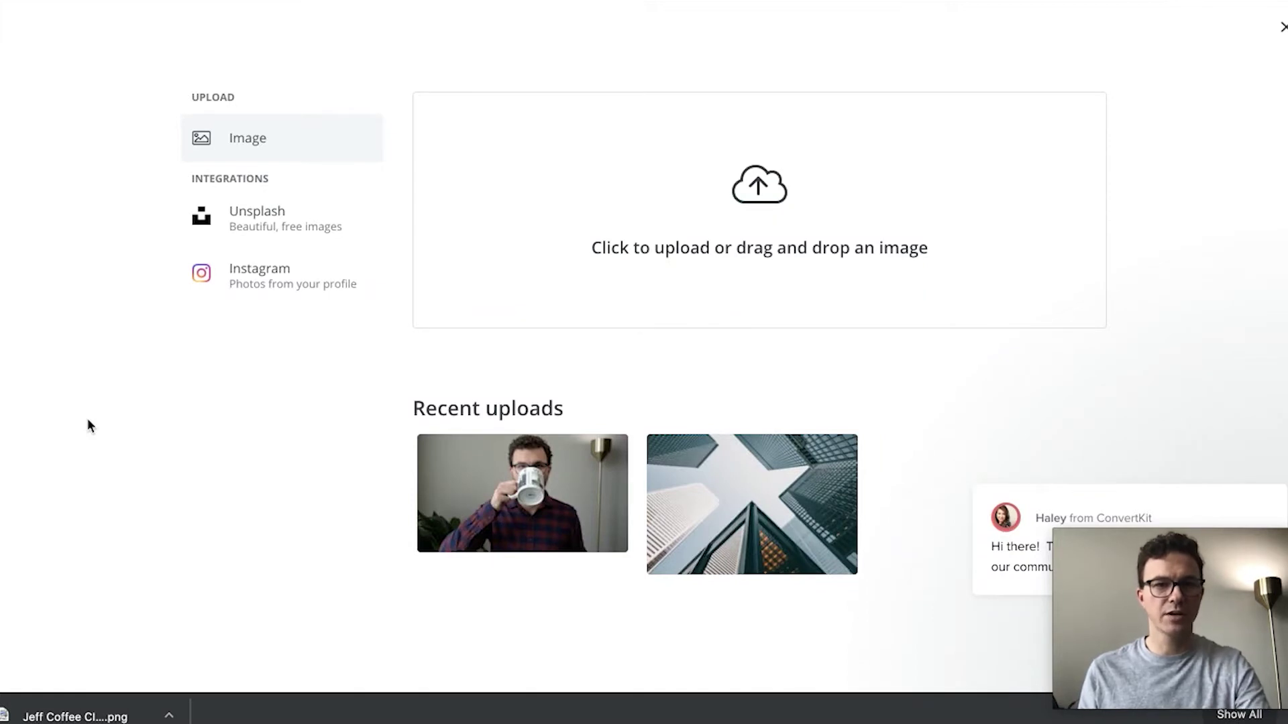
# Upload the circular PNG from Finder and use it as the landing page's profile photo.
pyautogui.press('super+Tab')
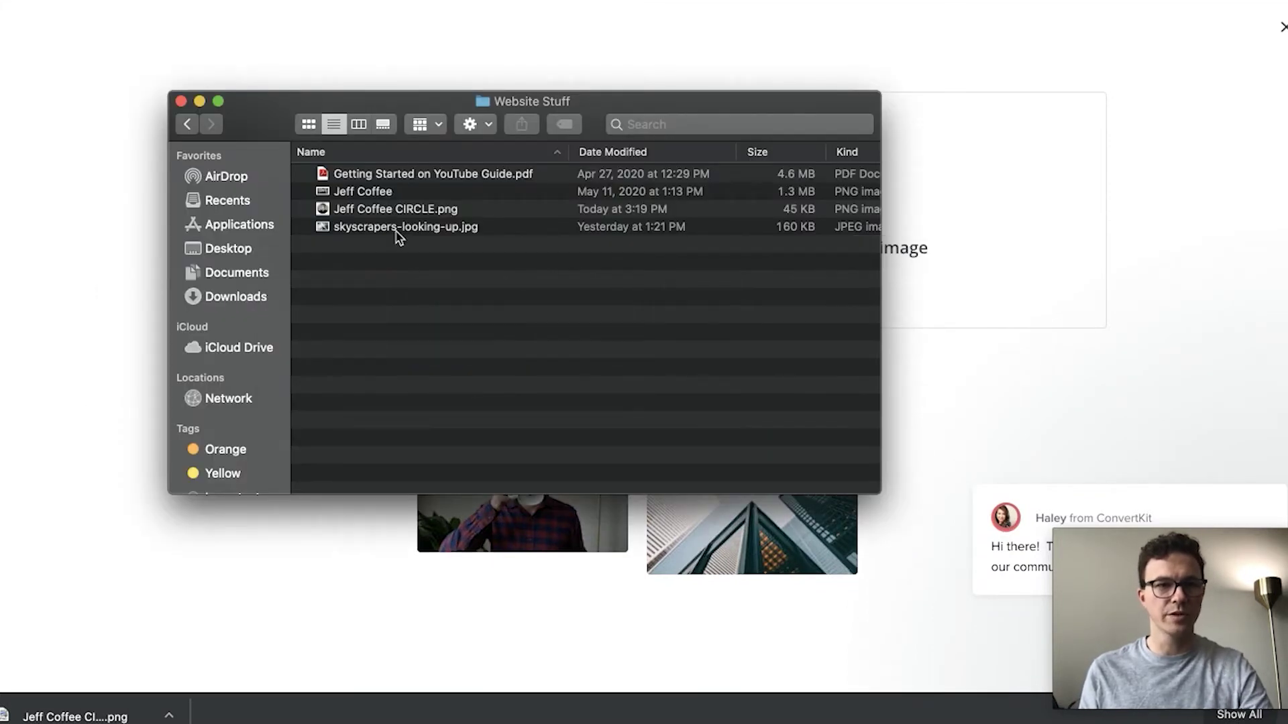
pyautogui.moveTo(376, 206); pyautogui.dragTo(1010, 206)
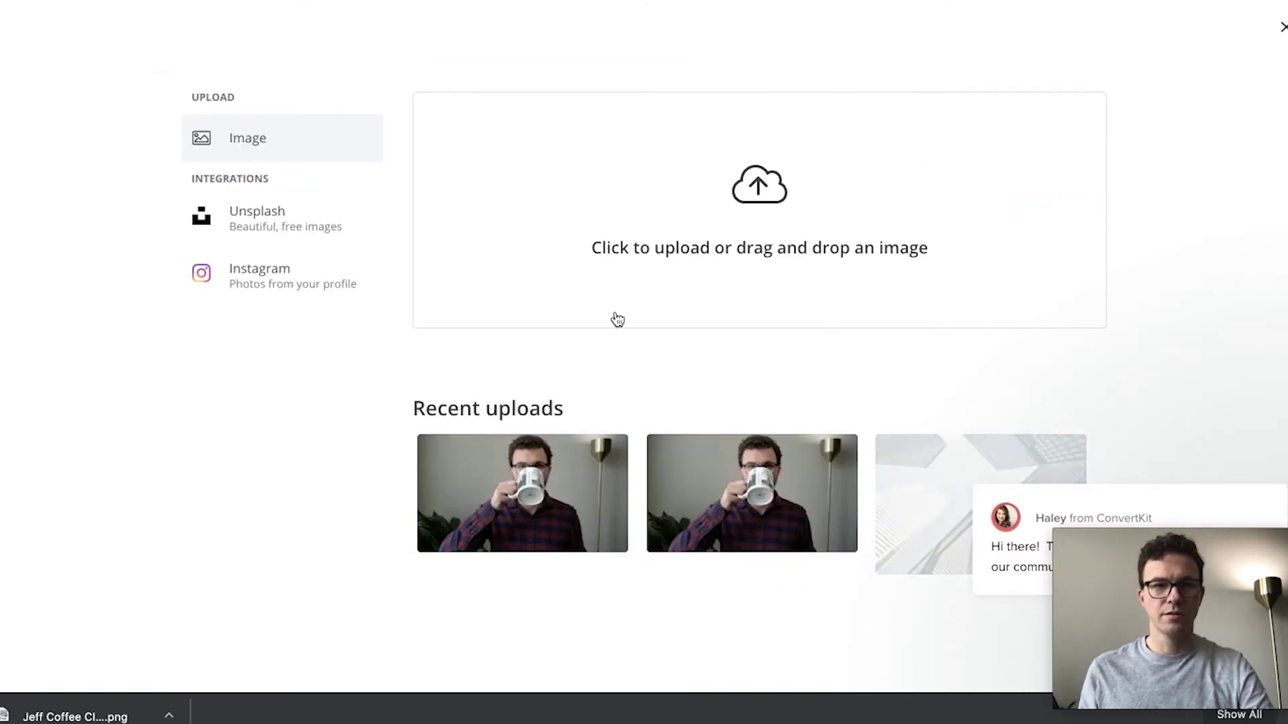
pyautogui.click(509, 495)
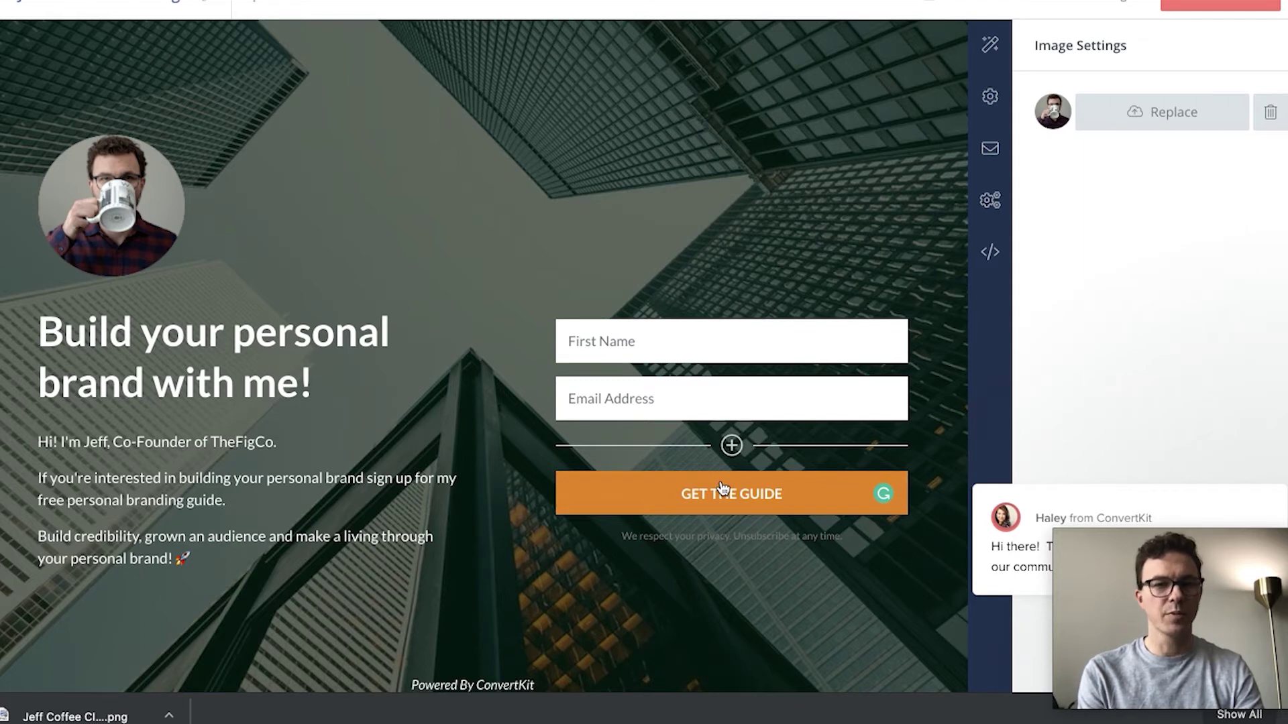
pyautogui.scroll(2, 403, 364)
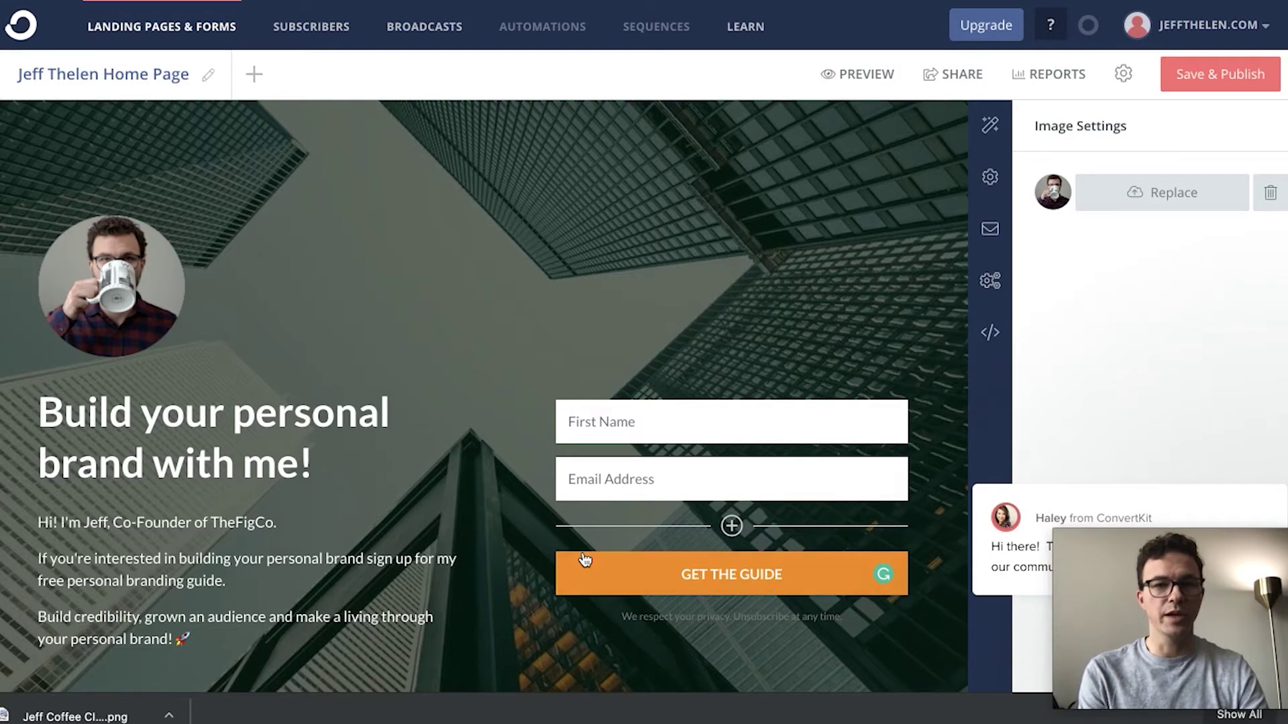
# Add a second page and rename it to the owner's name plus 'Thank You'.
pyautogui.click(256, 86)
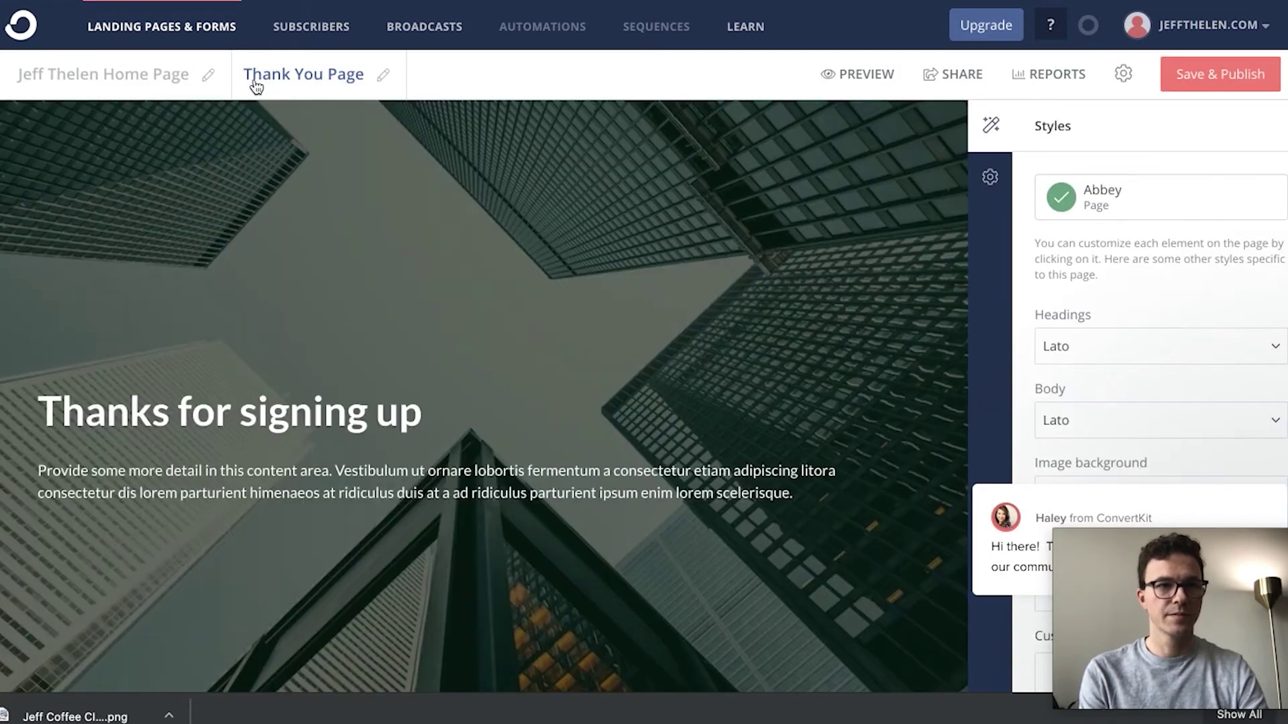
pyautogui.click(382, 74)
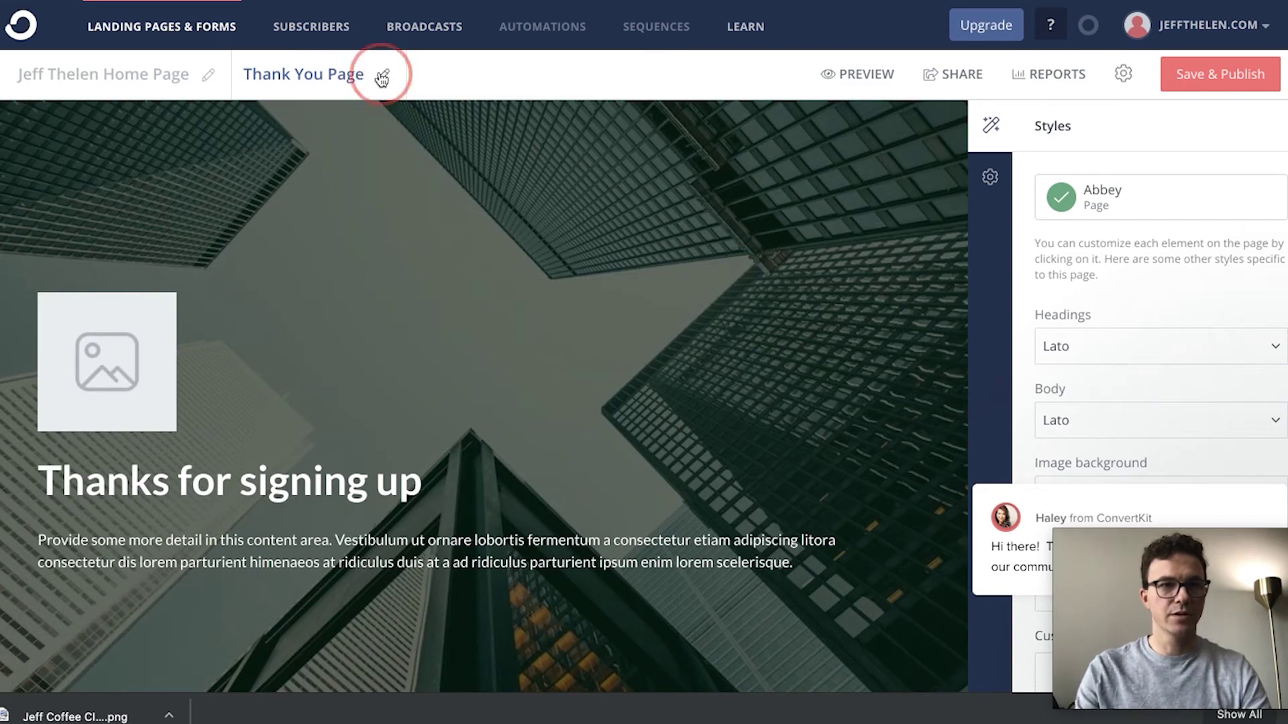
pyautogui.click(364, 75)
pyautogui.press('BackSpace')
pyautogui.press('BackSpace')
pyautogui.press('BackSpace')
pyautogui.press('BackSpace')
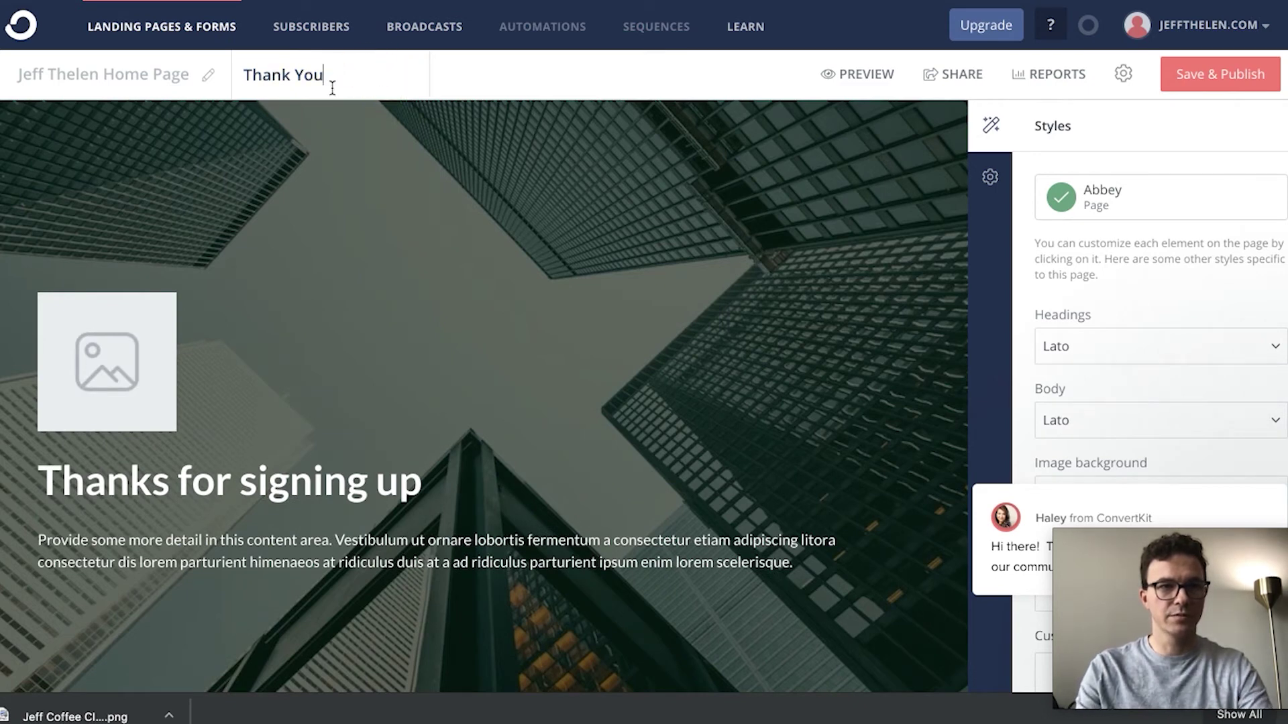
pyautogui.click(246, 74)
pyautogui.write('JE')
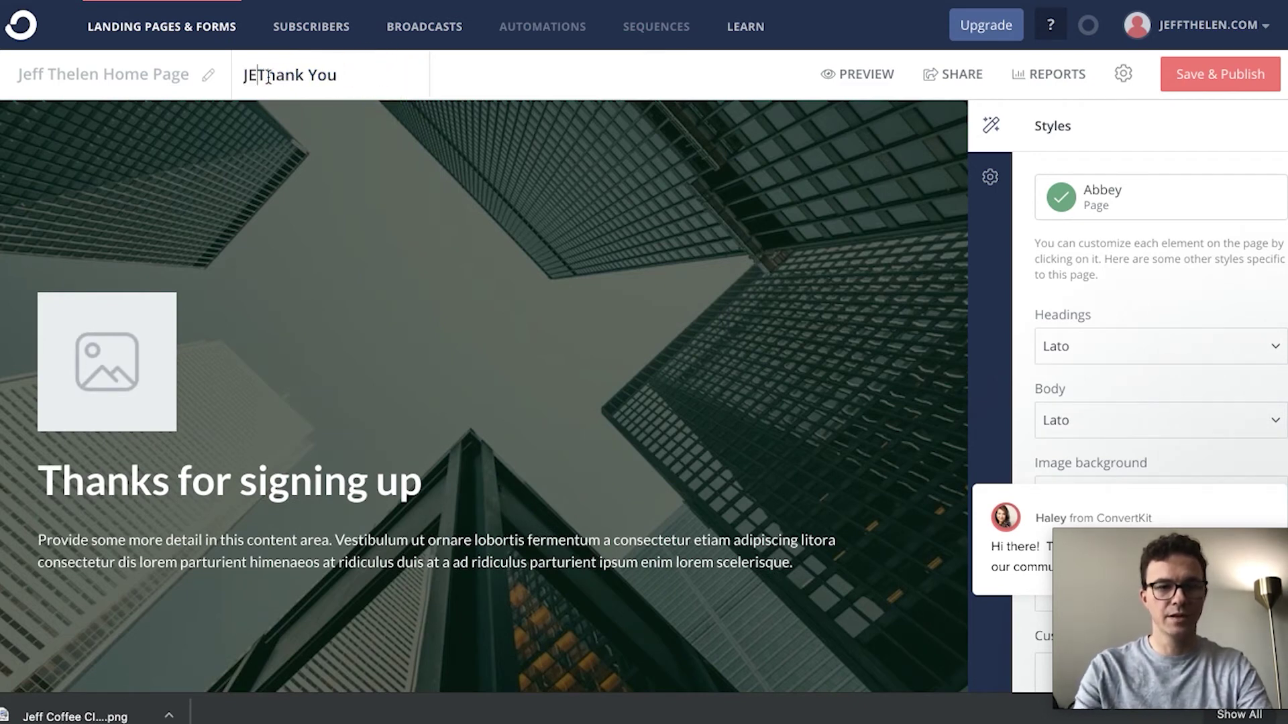
pyautogui.write('FF')
pyautogui.press('BackSpace')
pyautogui.press('BackSpace')
pyautogui.press('BackSpace')
pyautogui.write('eff ')
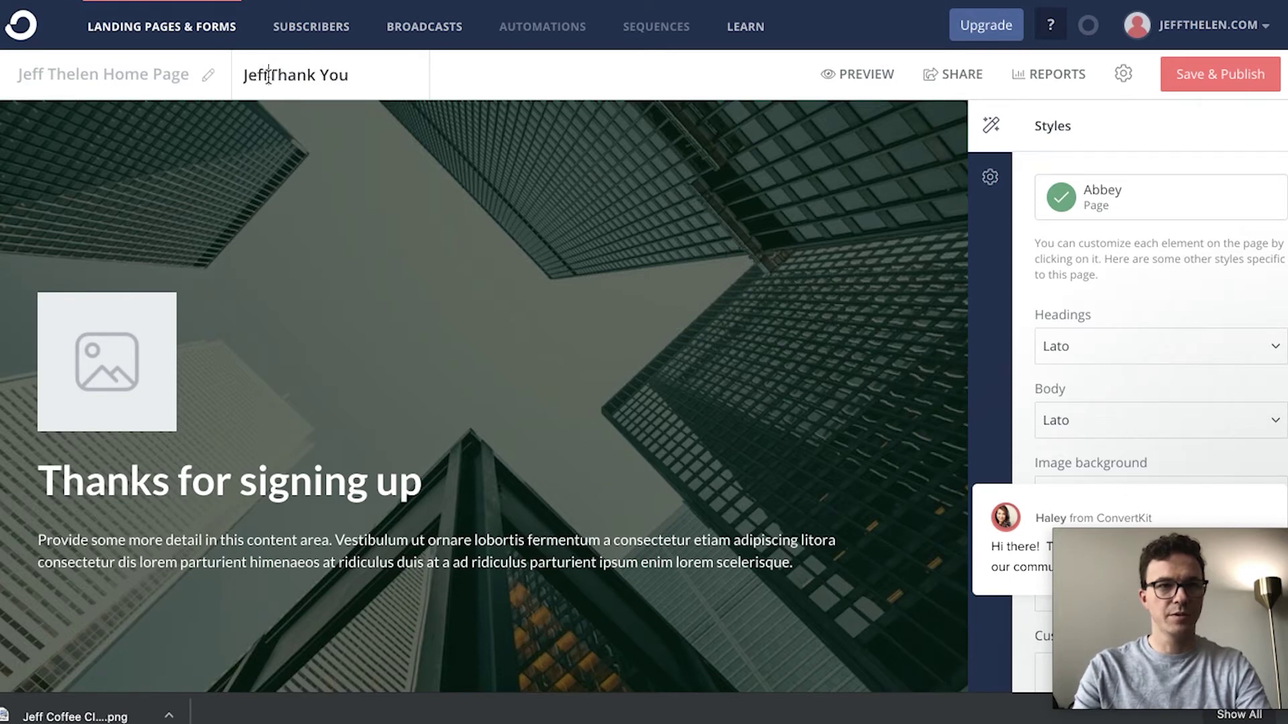
pyautogui.write('Thelen')
pyautogui.click(268, 77)
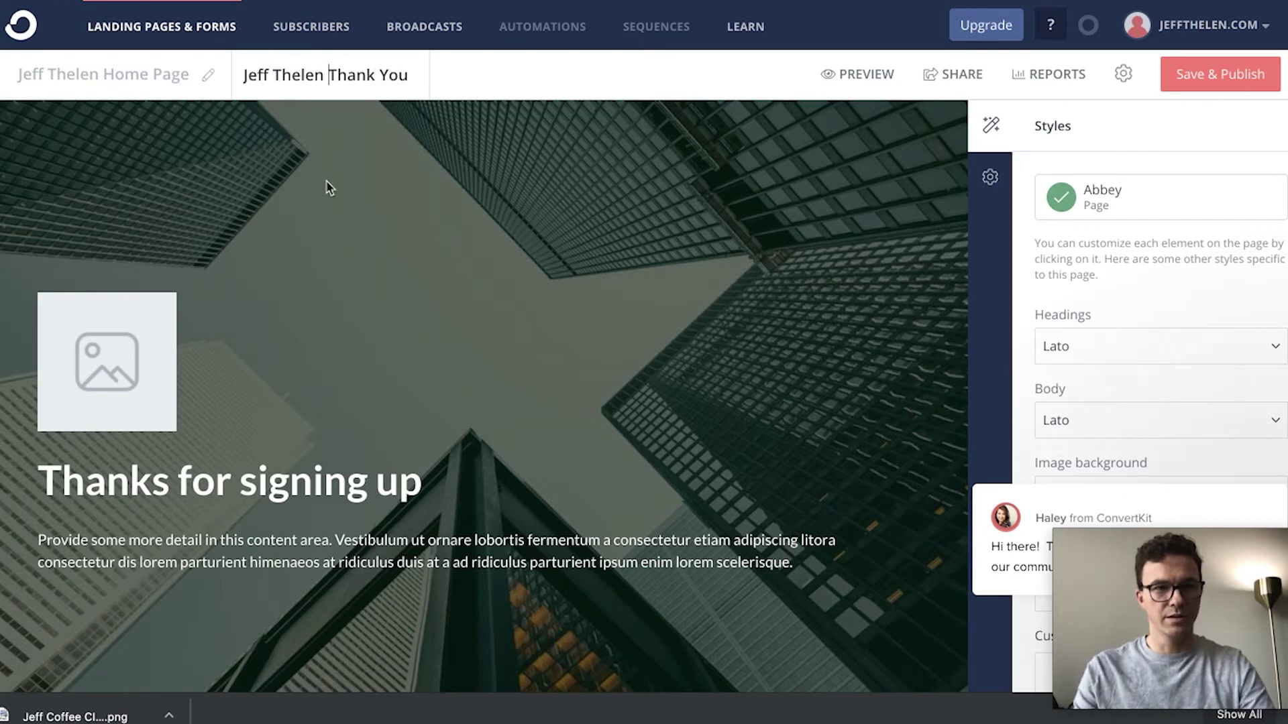
pyautogui.click(511, 290)
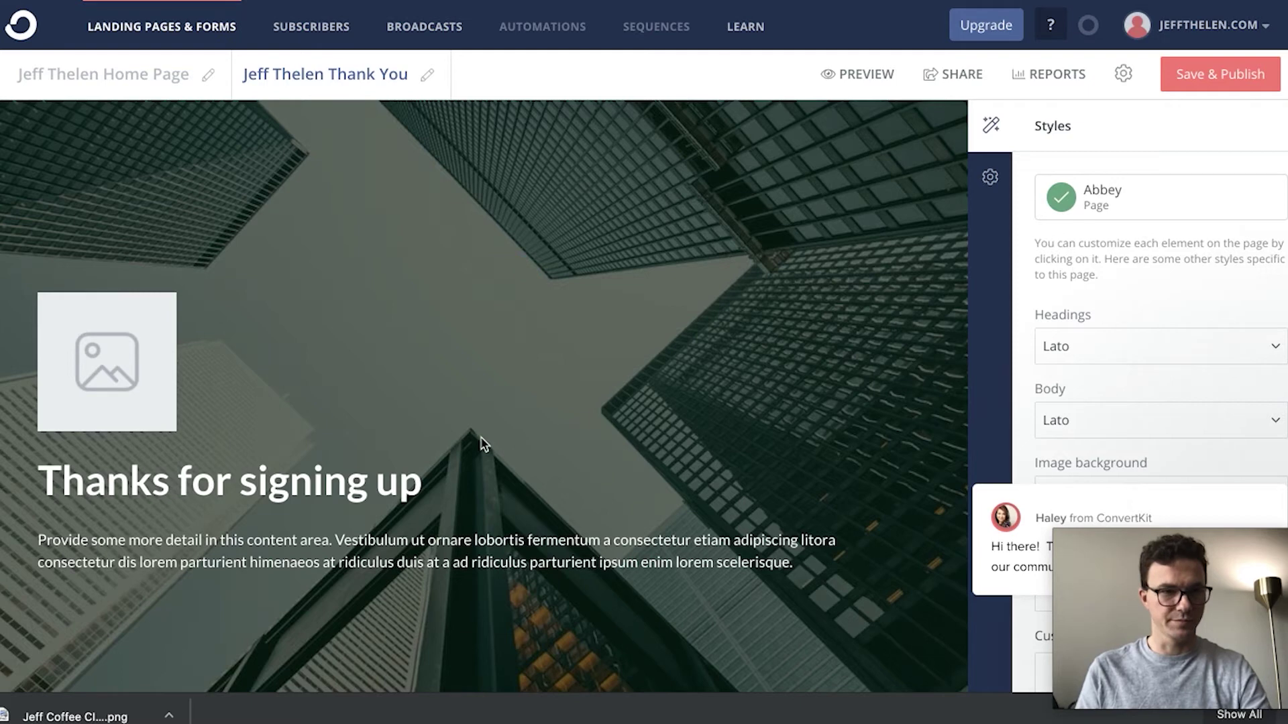
# Change the heading to 'Thanks for signing up!' and paste the new body paragraphs.
pyautogui.click(423, 482)
pyautogui.write('!')
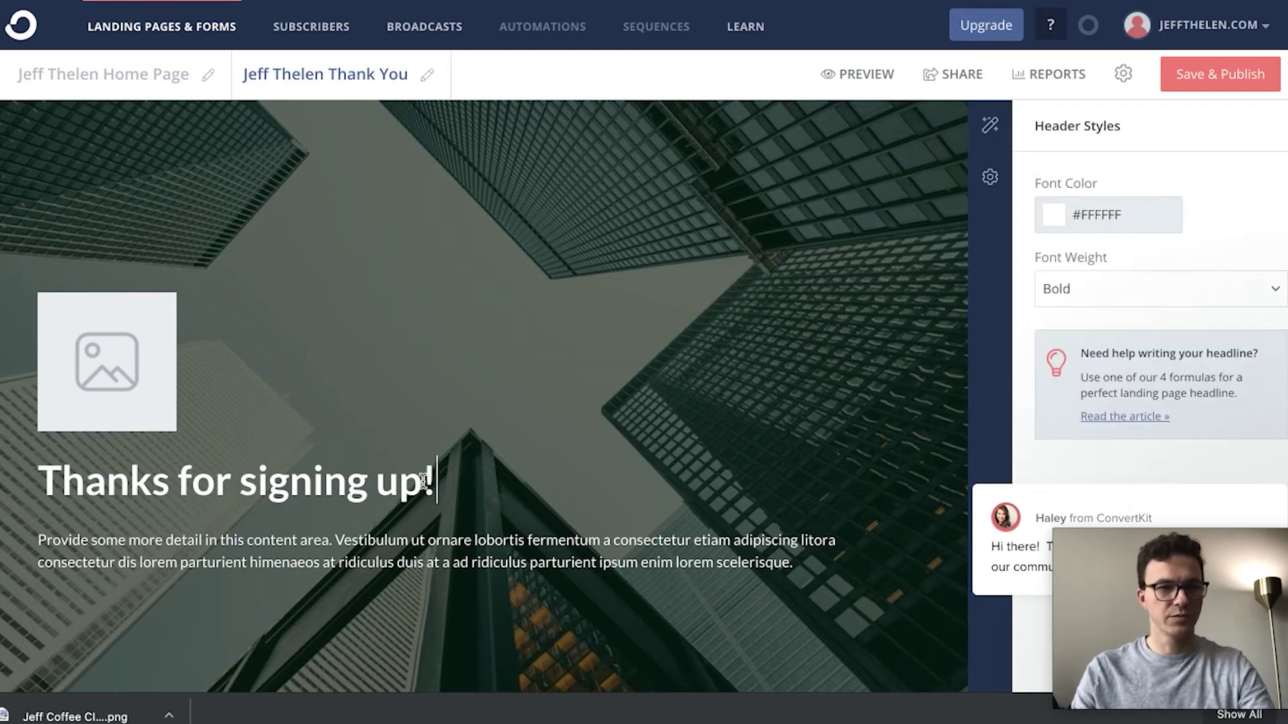
pyautogui.scroll(1, 410, 573)
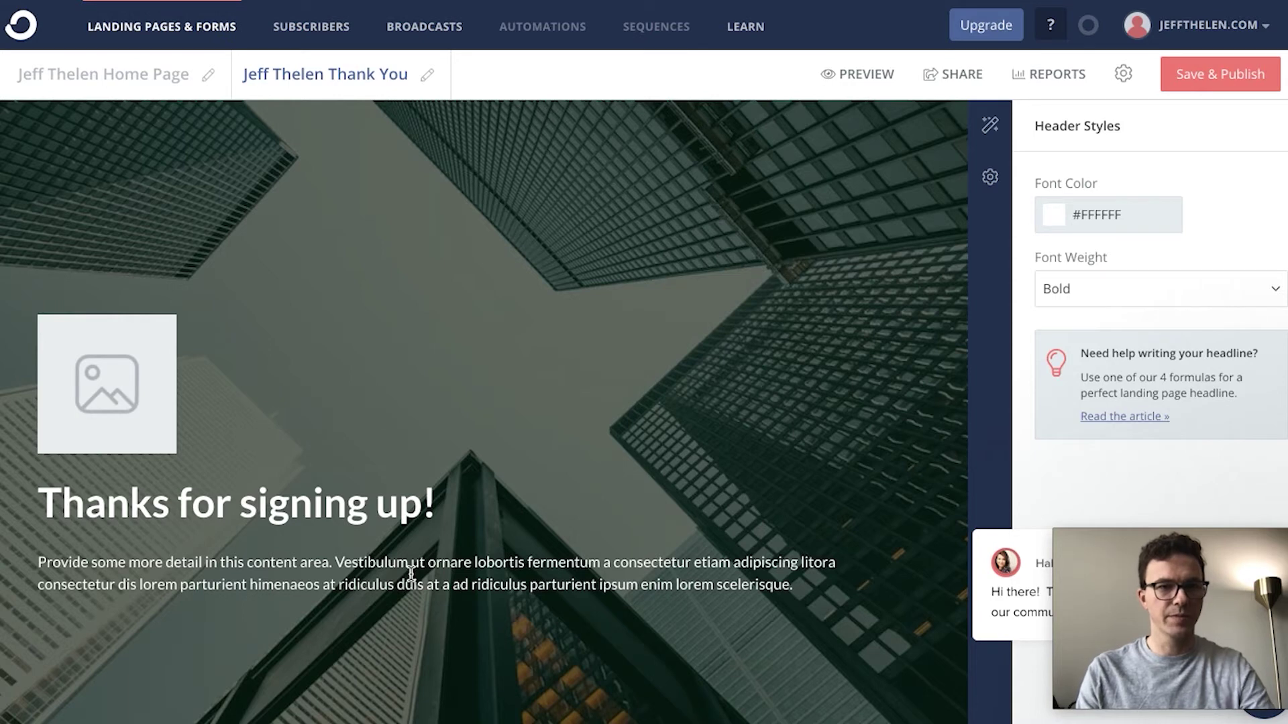
pyautogui.tripleClick(411, 574)
pyautogui.moveTo(436, 573)
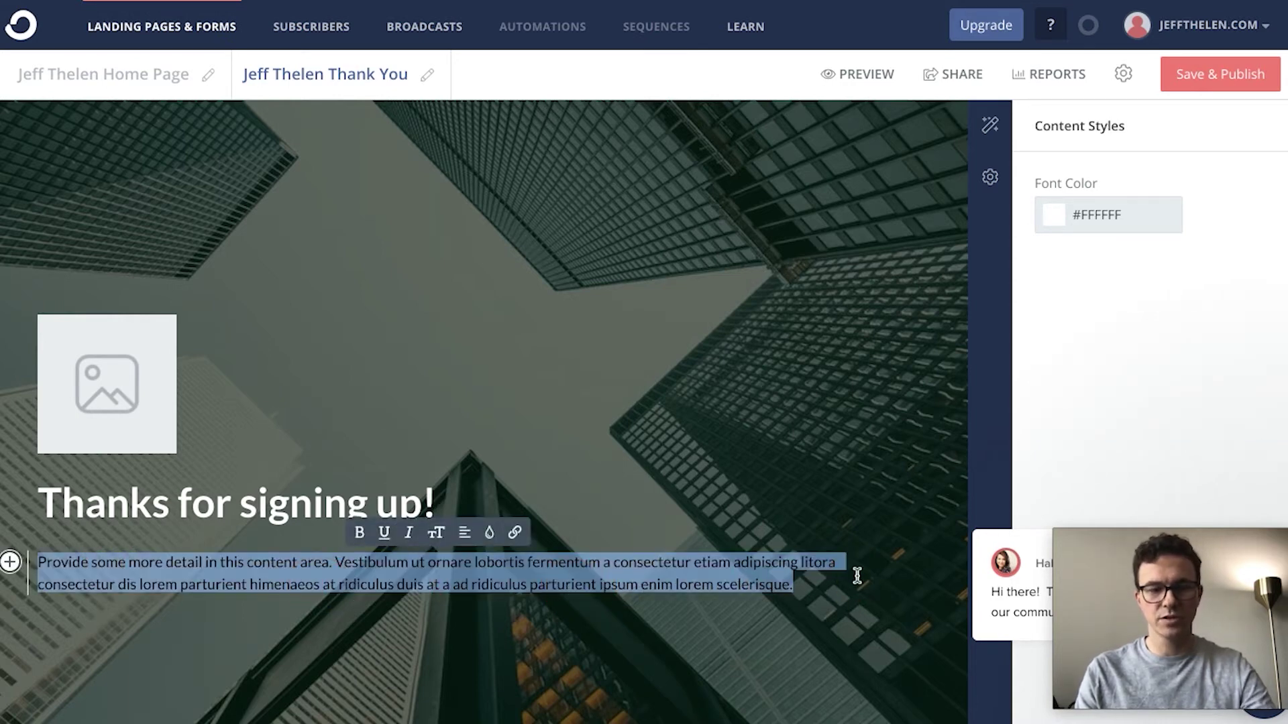
pyautogui.hotkey('ctrl', 'v')
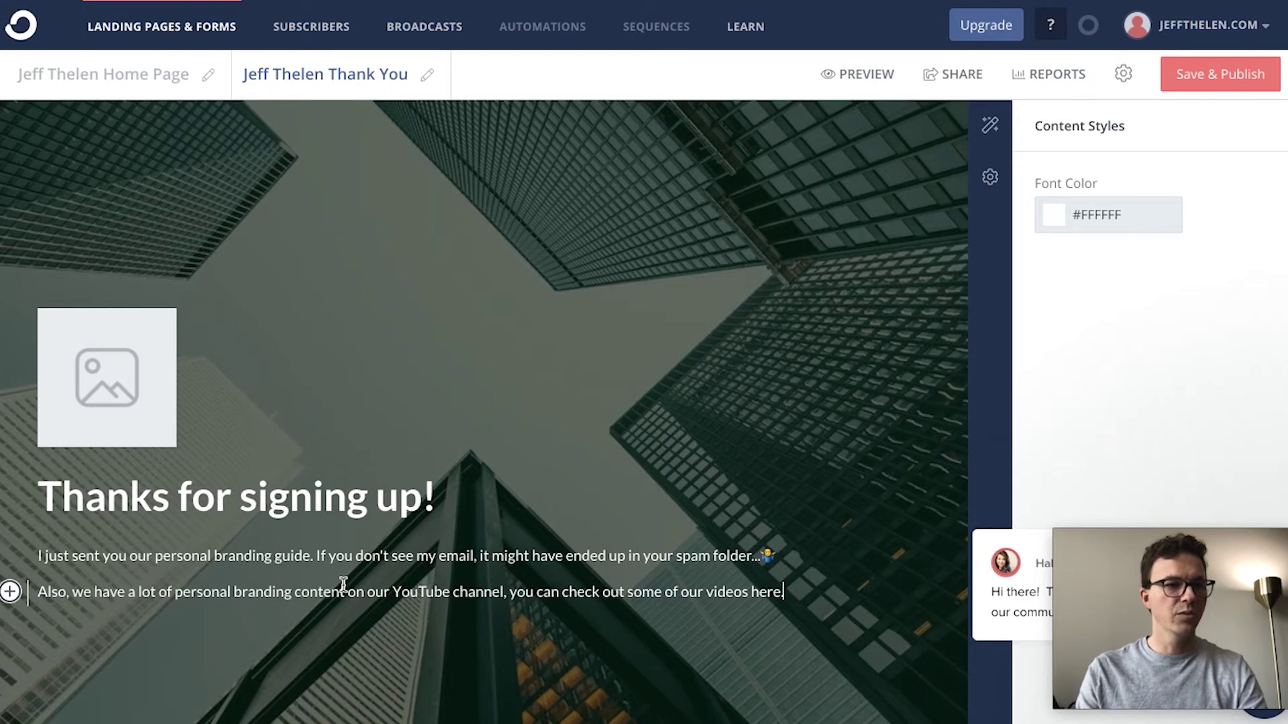
# Link the word 'here' to the pasted YouTube playlist URL.
pyautogui.click(753, 592)
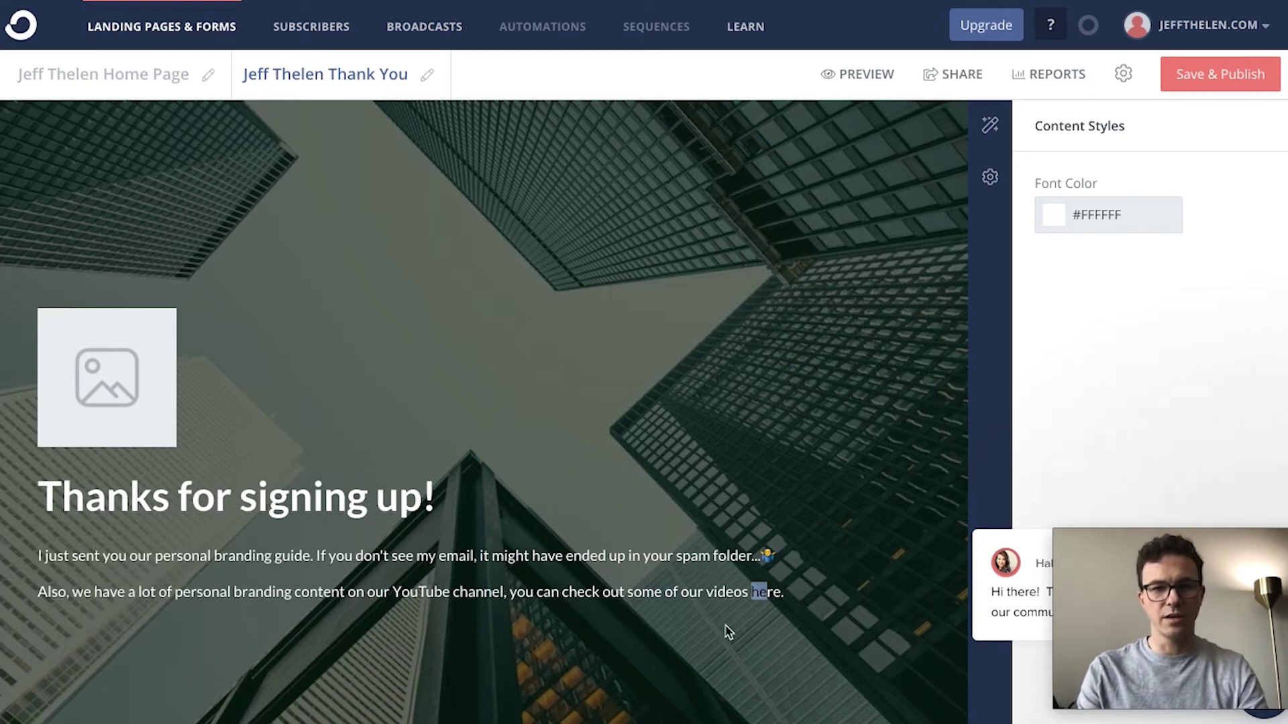
pyautogui.hotkey('shift', 'Right')
pyautogui.hotkey('shift', 'Right')
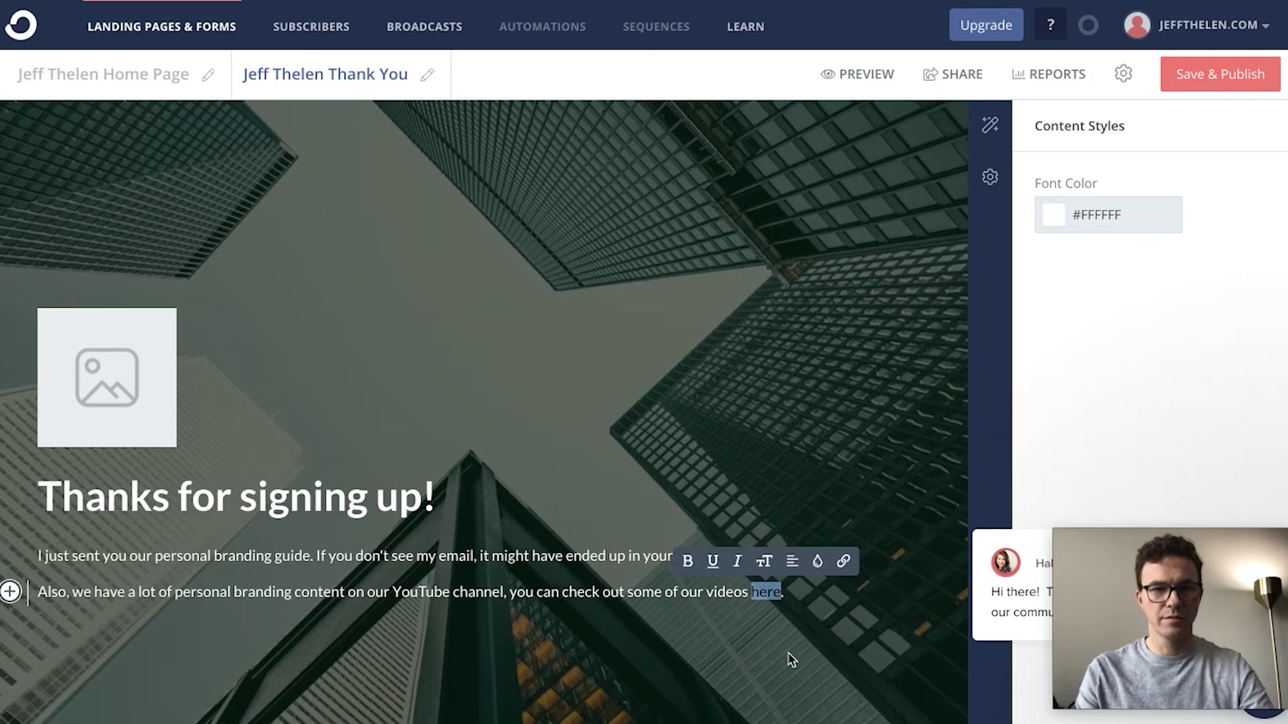
pyautogui.click(842, 563)
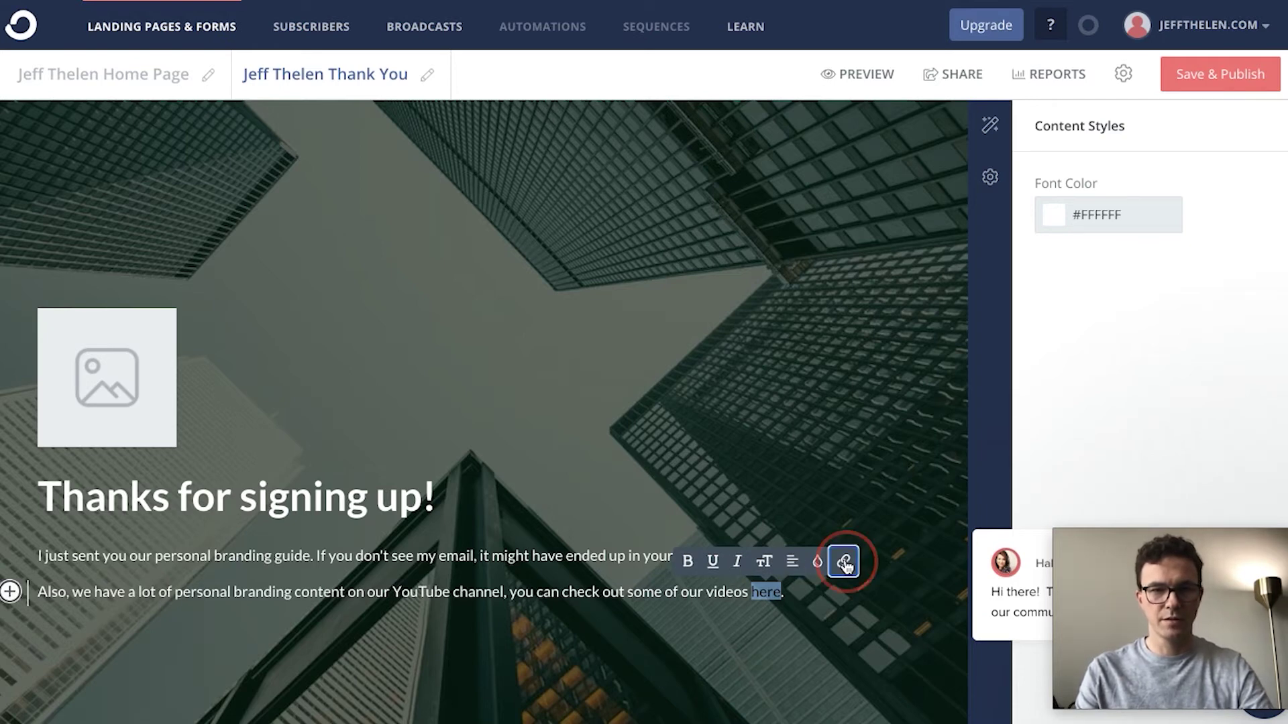
pyautogui.click(750, 493)
pyautogui.hotkey('ctrl', 'v')
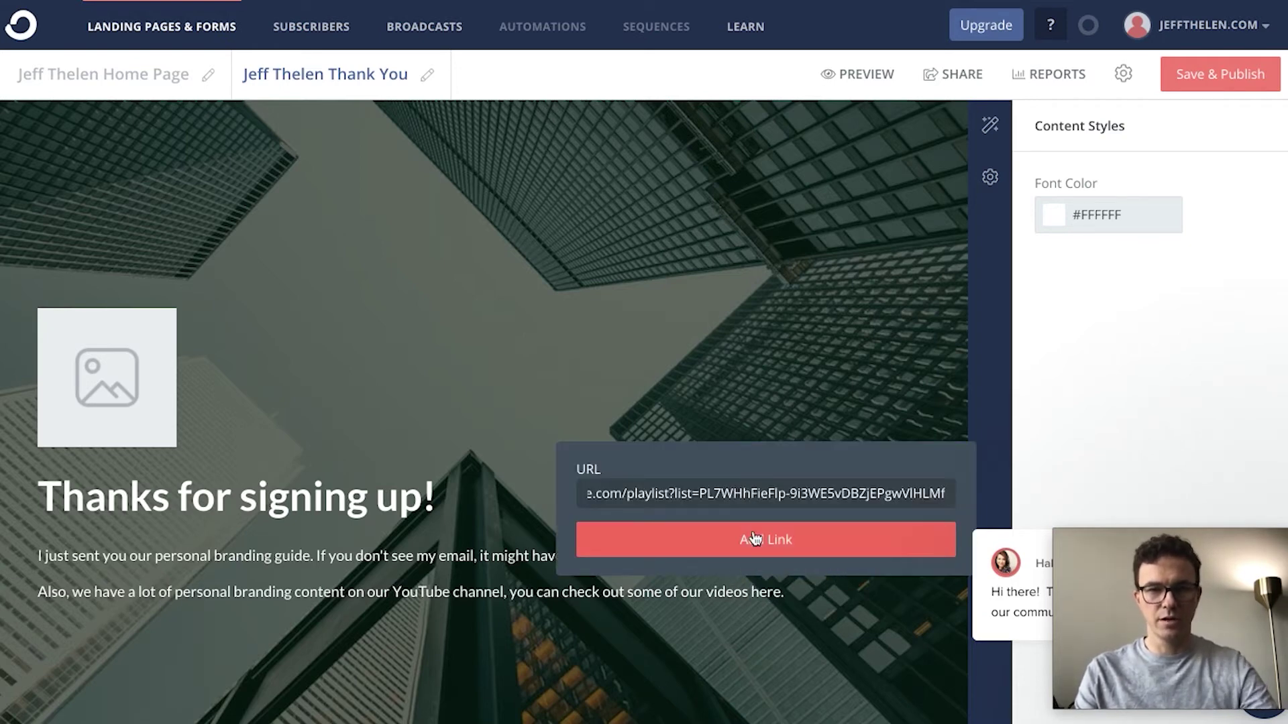
pyautogui.click(760, 540)
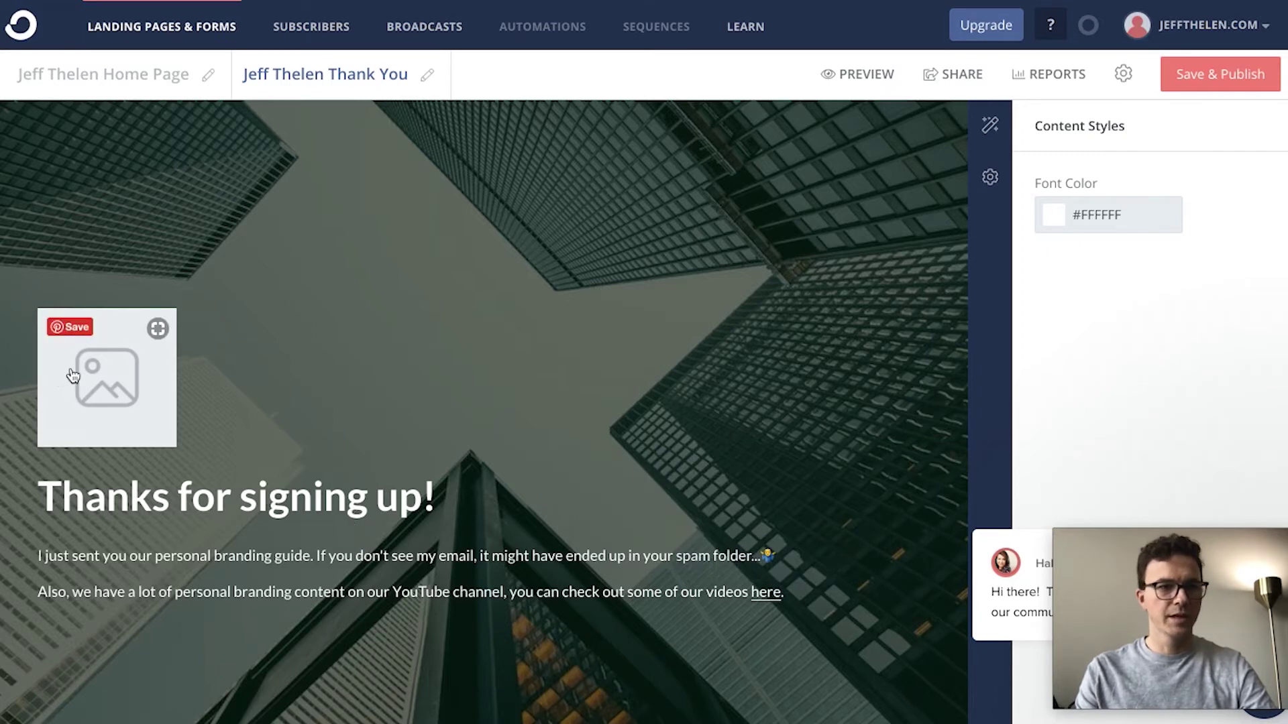
pyautogui.click(111, 375)
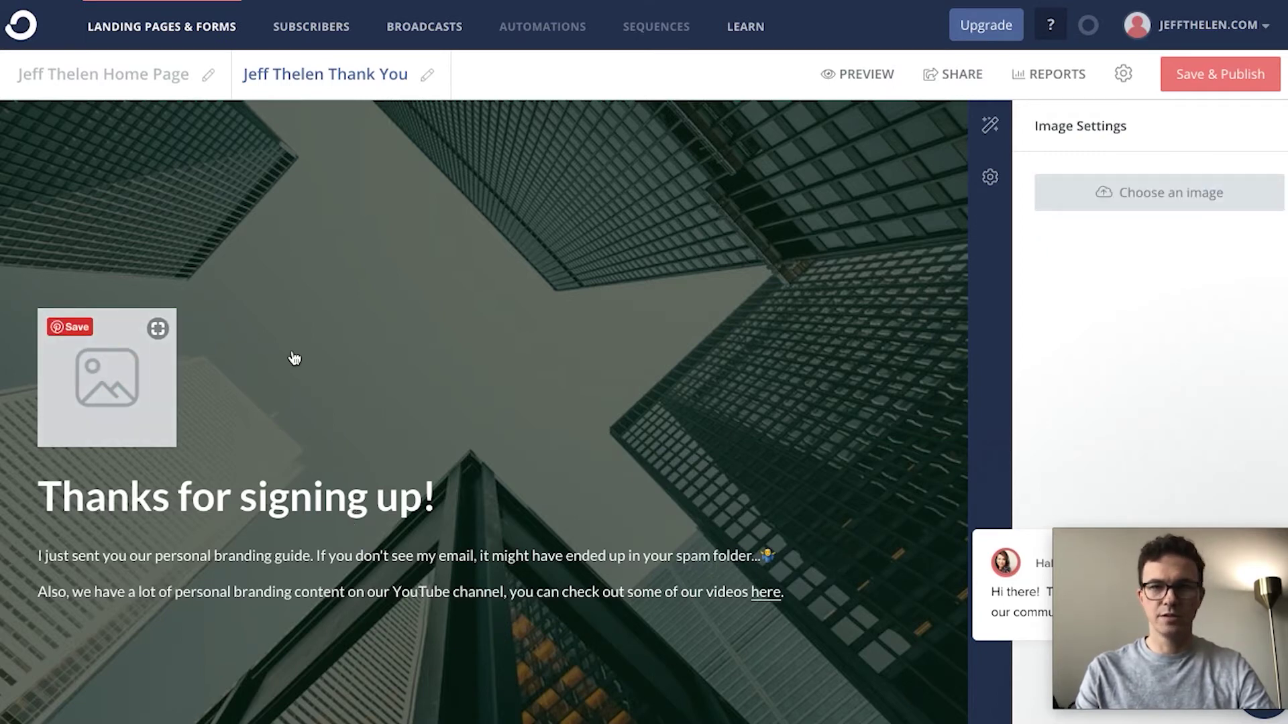
# Insert the circular coffee portrait from Recent uploads above the heading, then Save & Publish the page.
pyautogui.click(1168, 192)
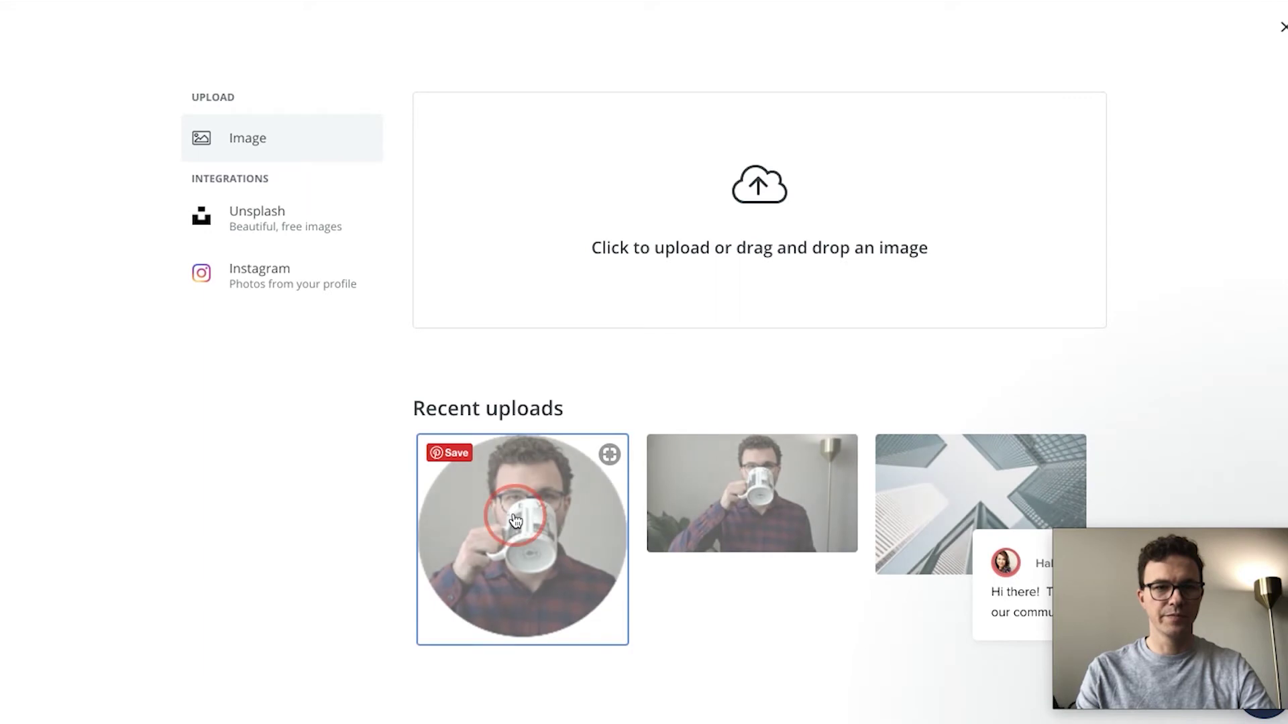
pyautogui.click(517, 484)
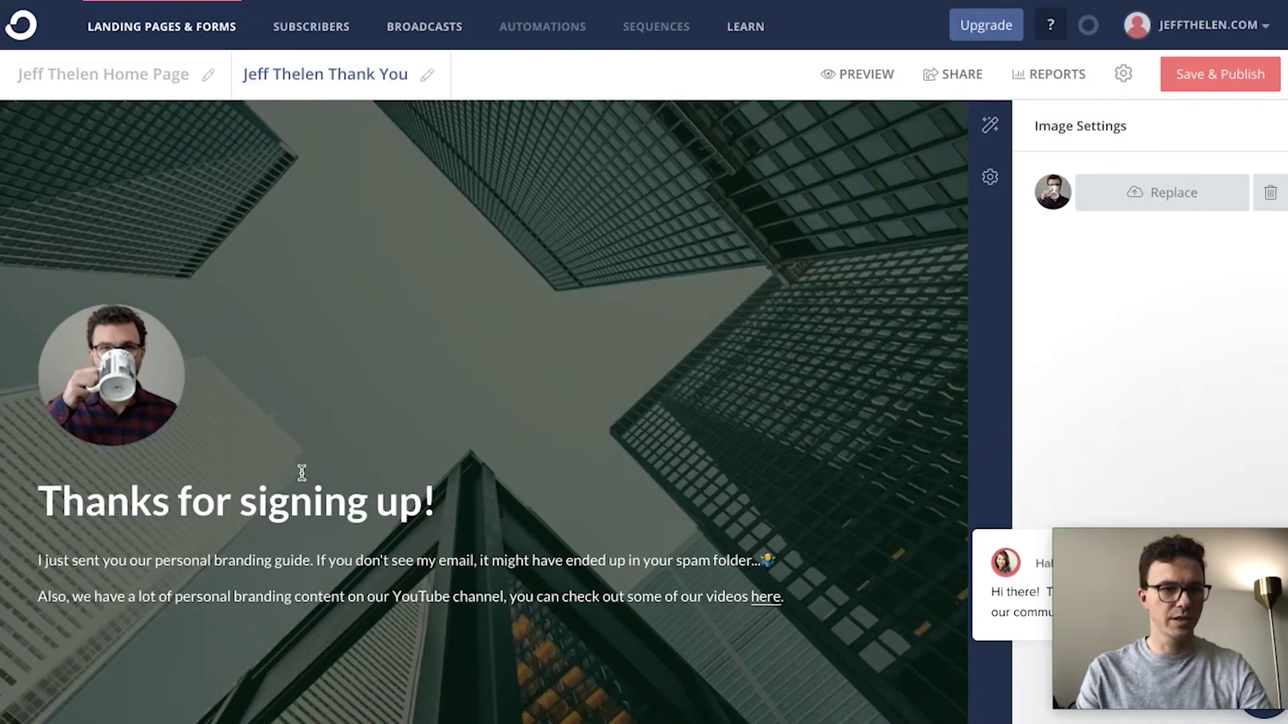
pyautogui.scroll(-1, 302, 473)
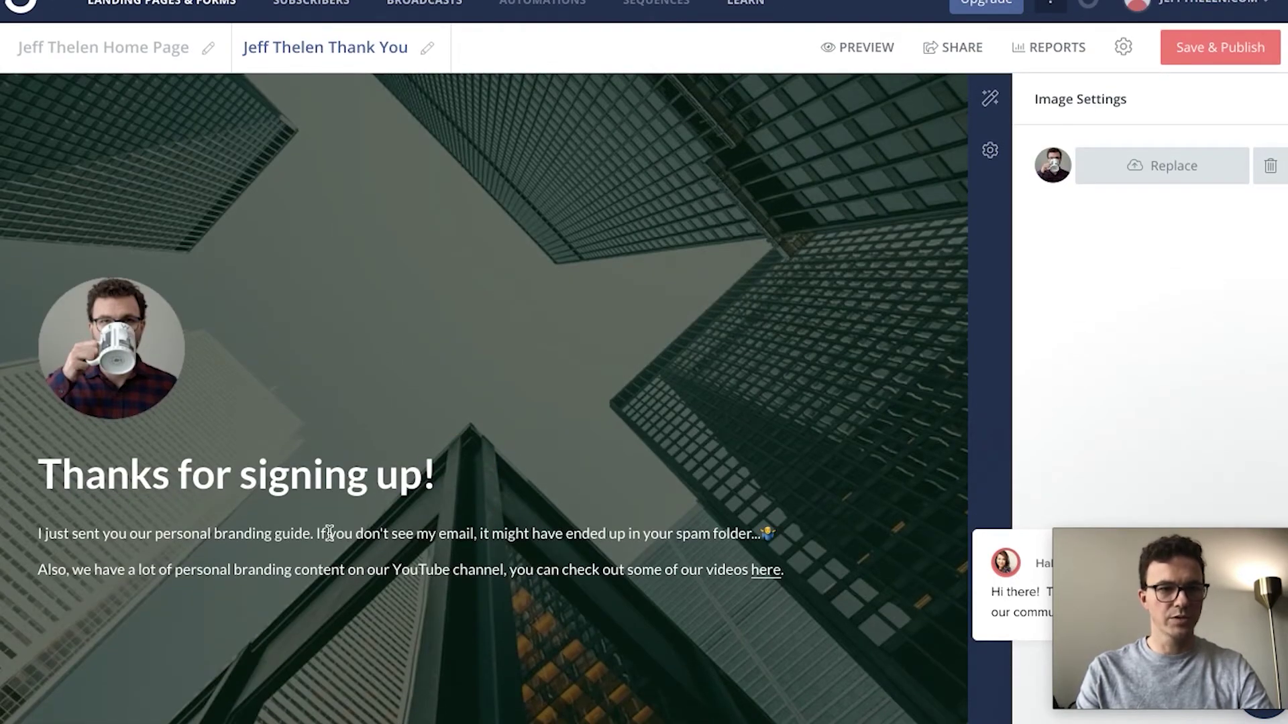
pyautogui.scroll(-2, 607, 534)
pyautogui.scroll(-3, 607, 537)
pyautogui.scroll(1, 606, 536)
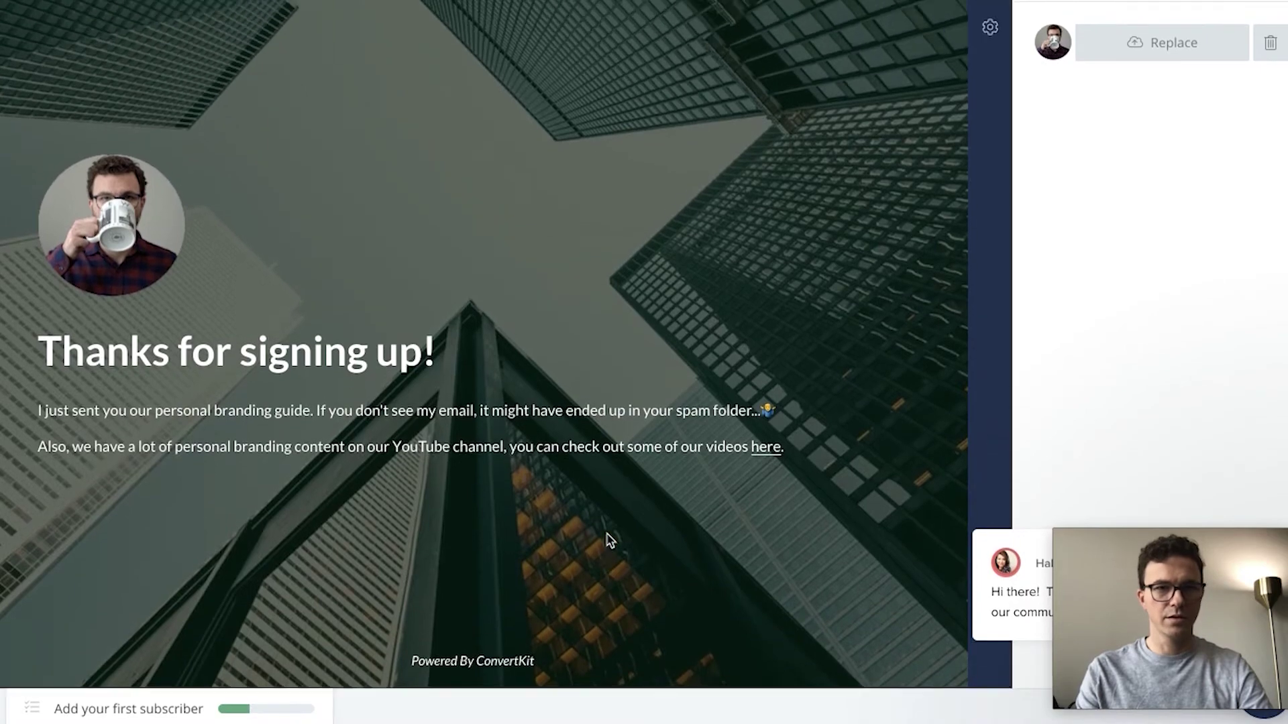
pyautogui.scroll(5, 721, 491)
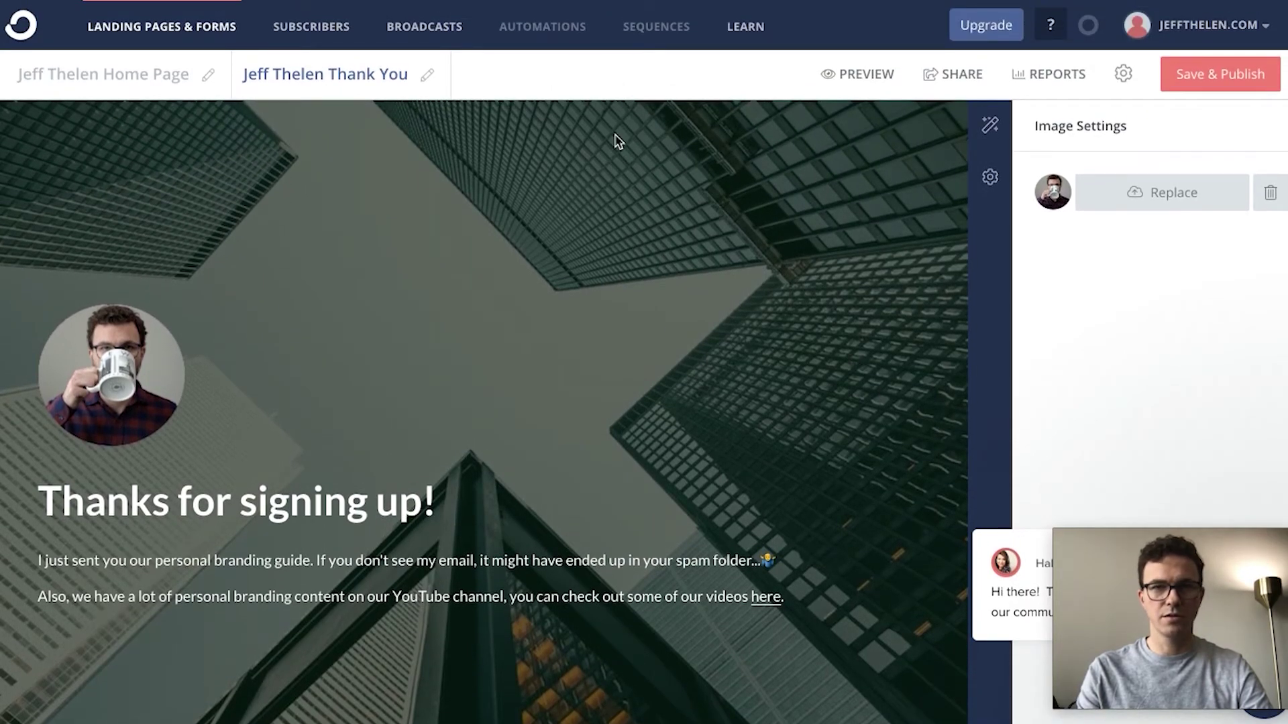
pyautogui.click(1220, 76)
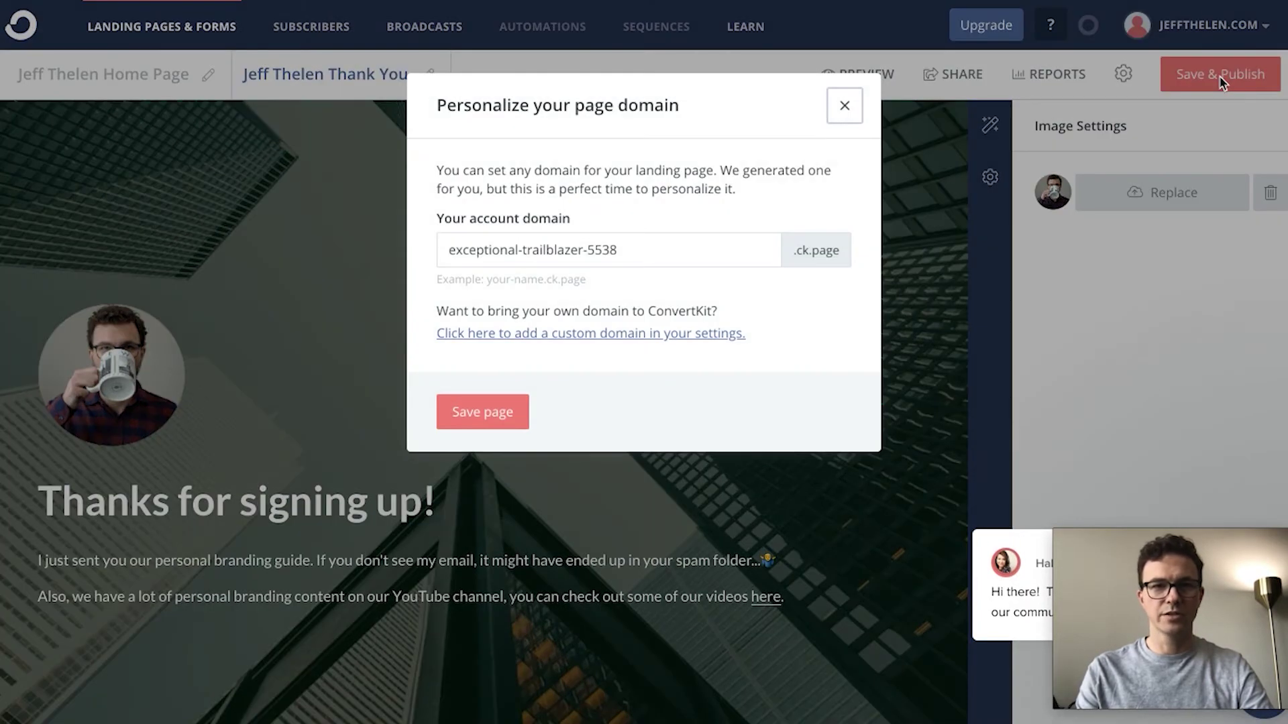
pyautogui.click(484, 415)
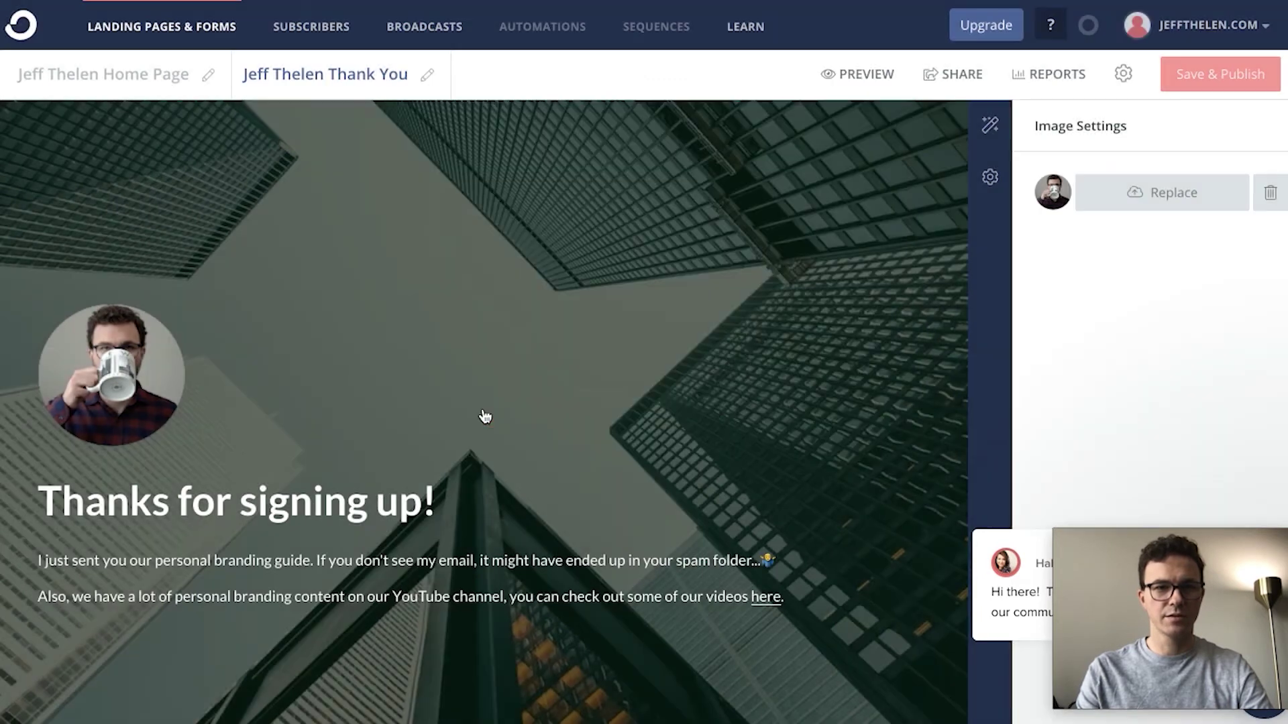
# On the Home Page, review the Custom Domain setting without changing it, then Save & Publish.
pyautogui.click(117, 81)
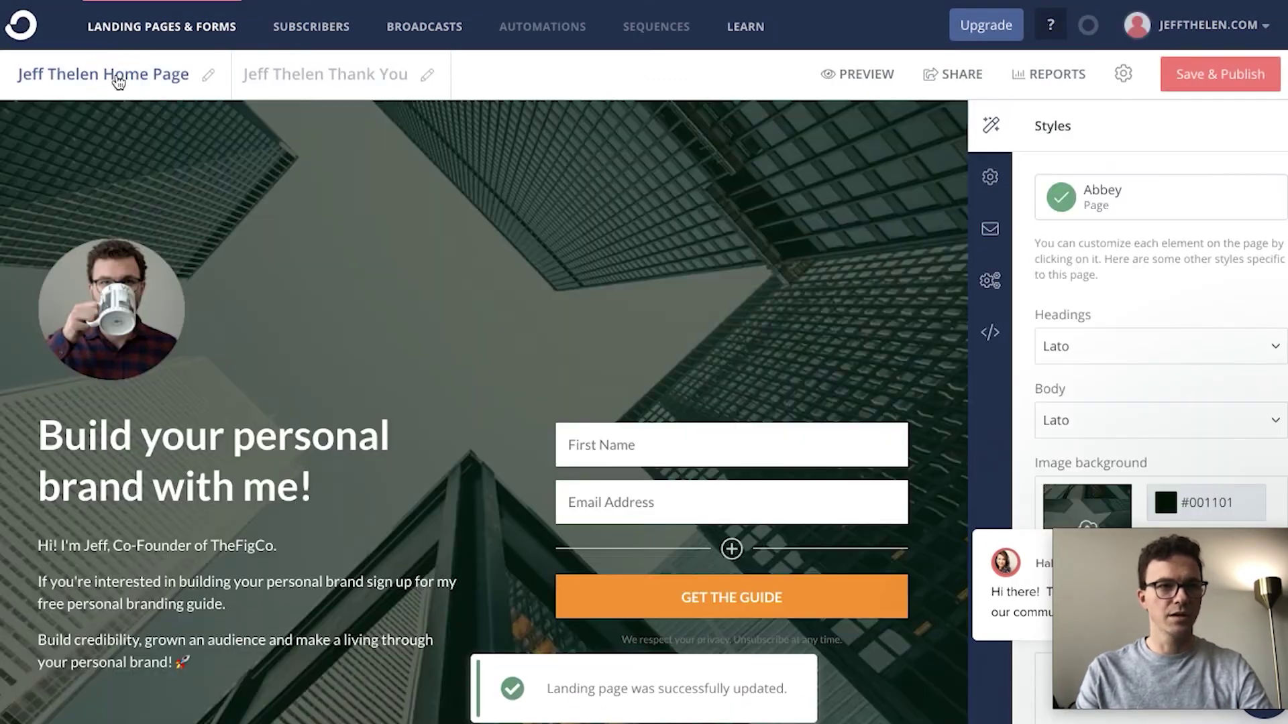
pyautogui.scroll(-1, 346, 508)
pyautogui.scroll(1, 347, 507)
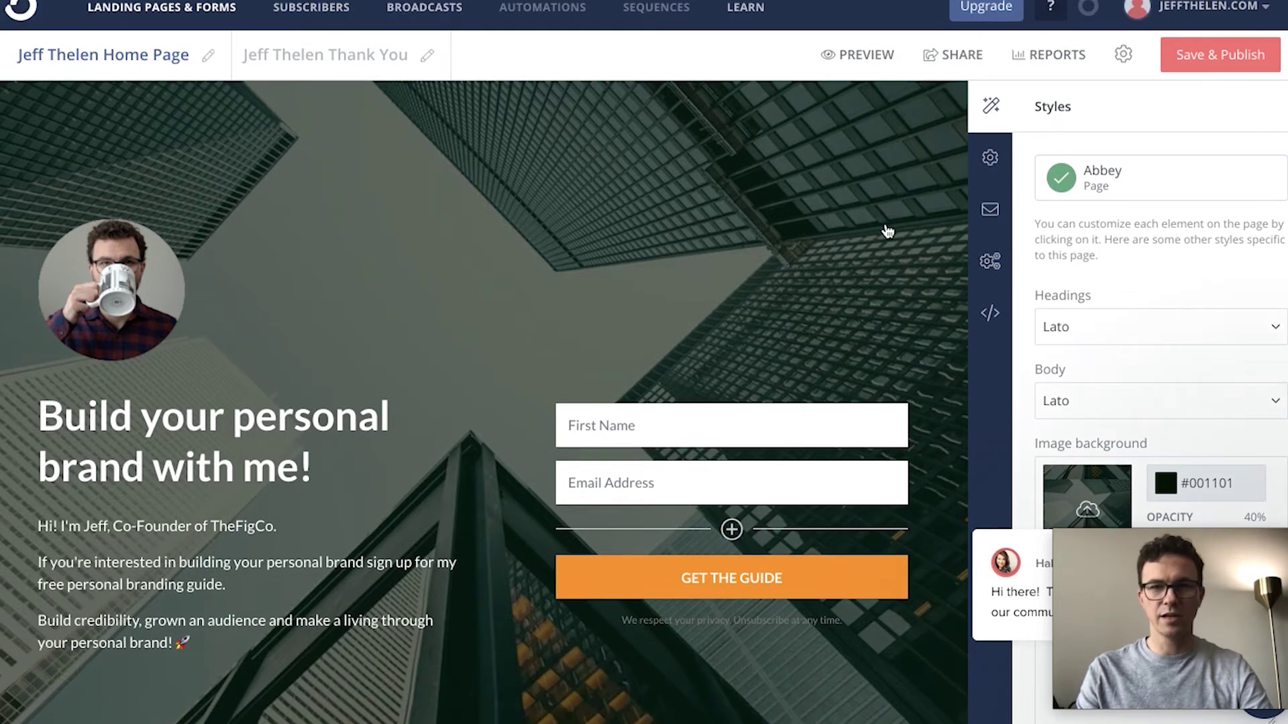
pyautogui.click(991, 160)
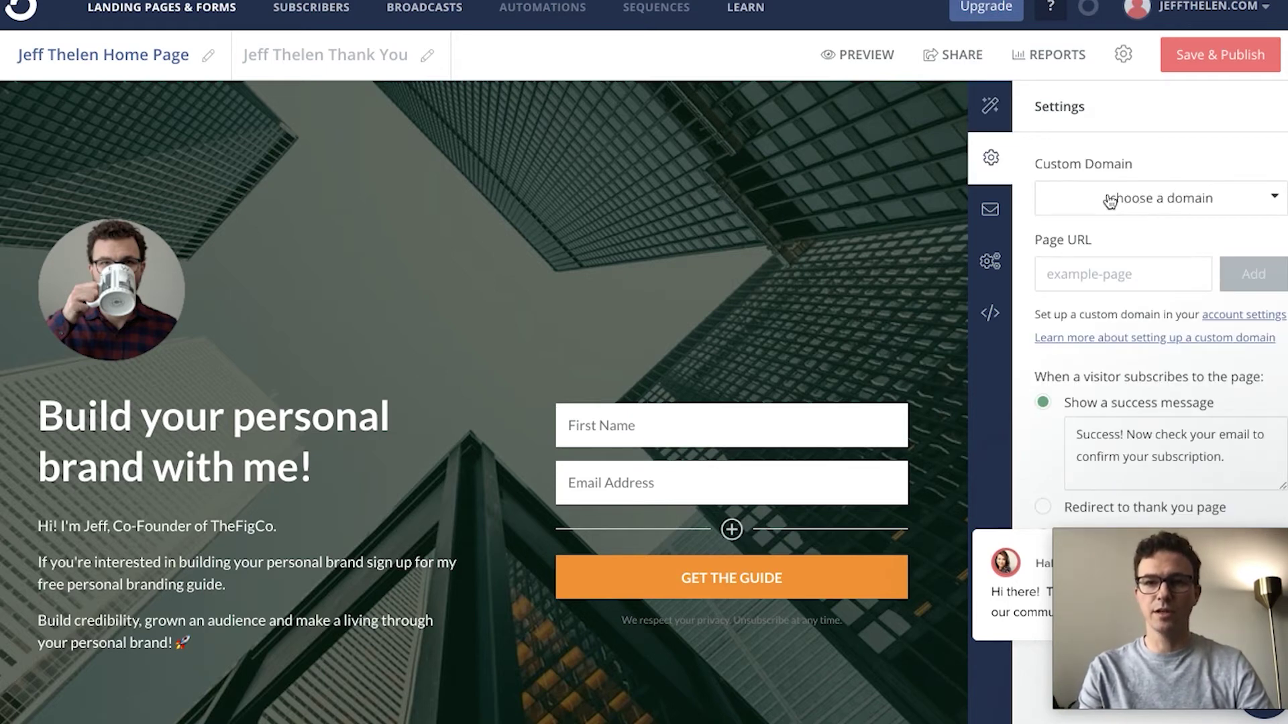
pyautogui.click(1155, 200)
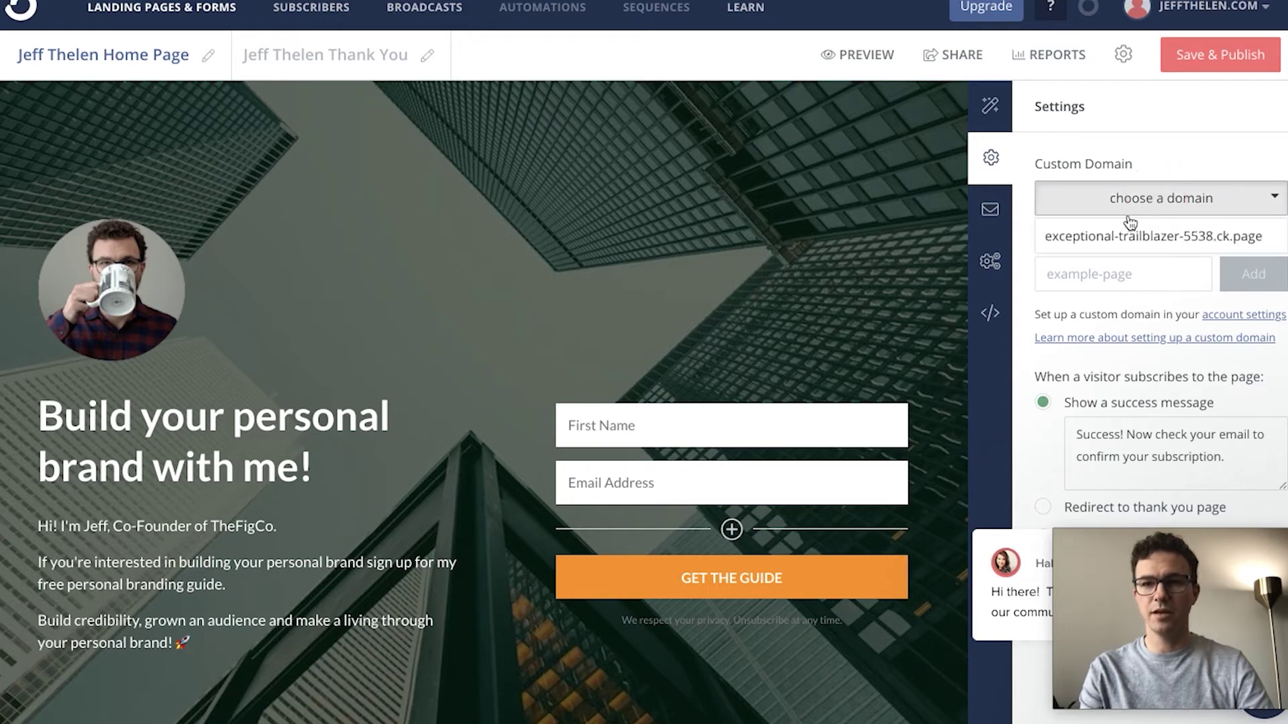
pyautogui.click(1020, 191)
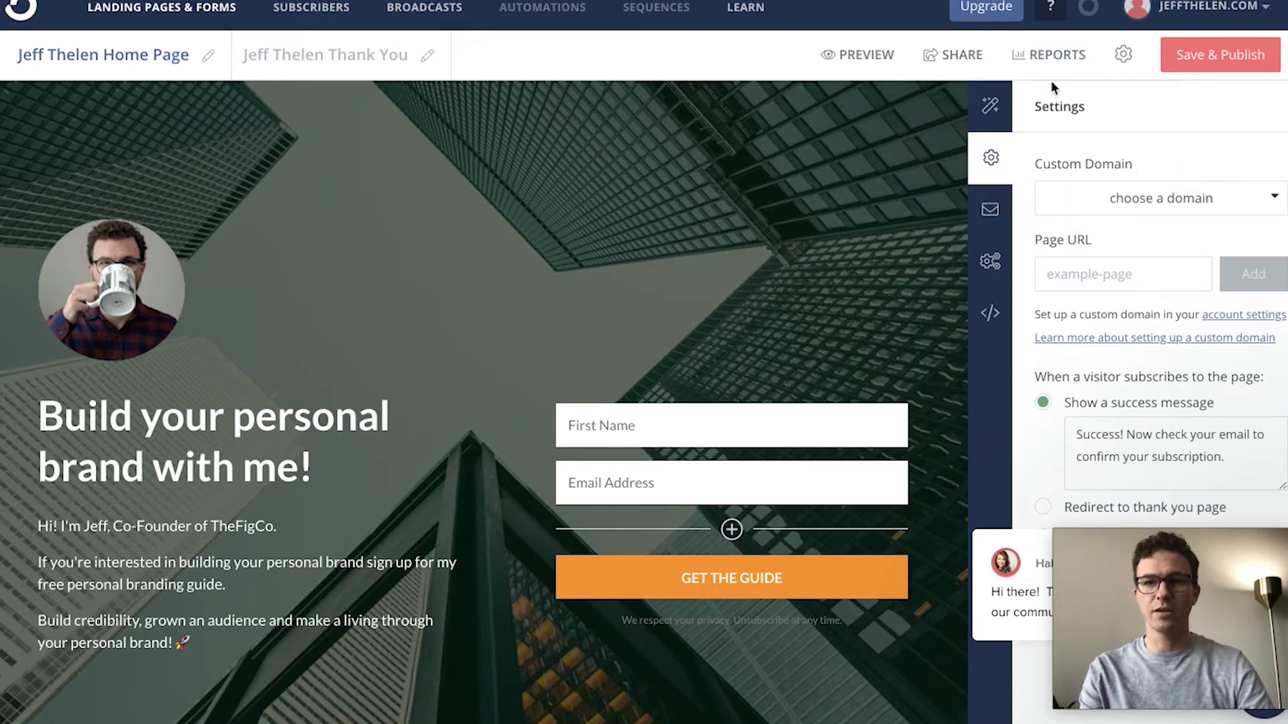
pyautogui.click(1207, 59)
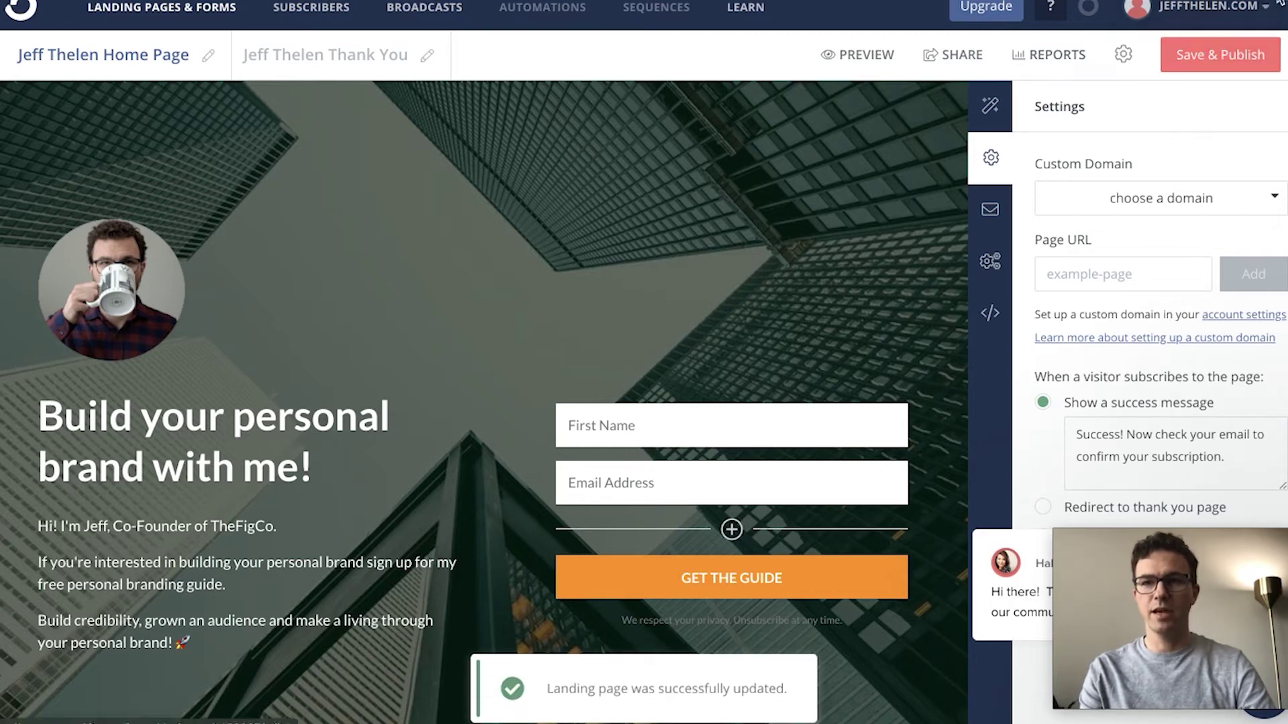
pyautogui.scroll(1, 1226, 27)
# In Account settings, enter the owner's name as Company Name and set the account domain to 'jeffthelen'.
pyautogui.click(1225, 30)
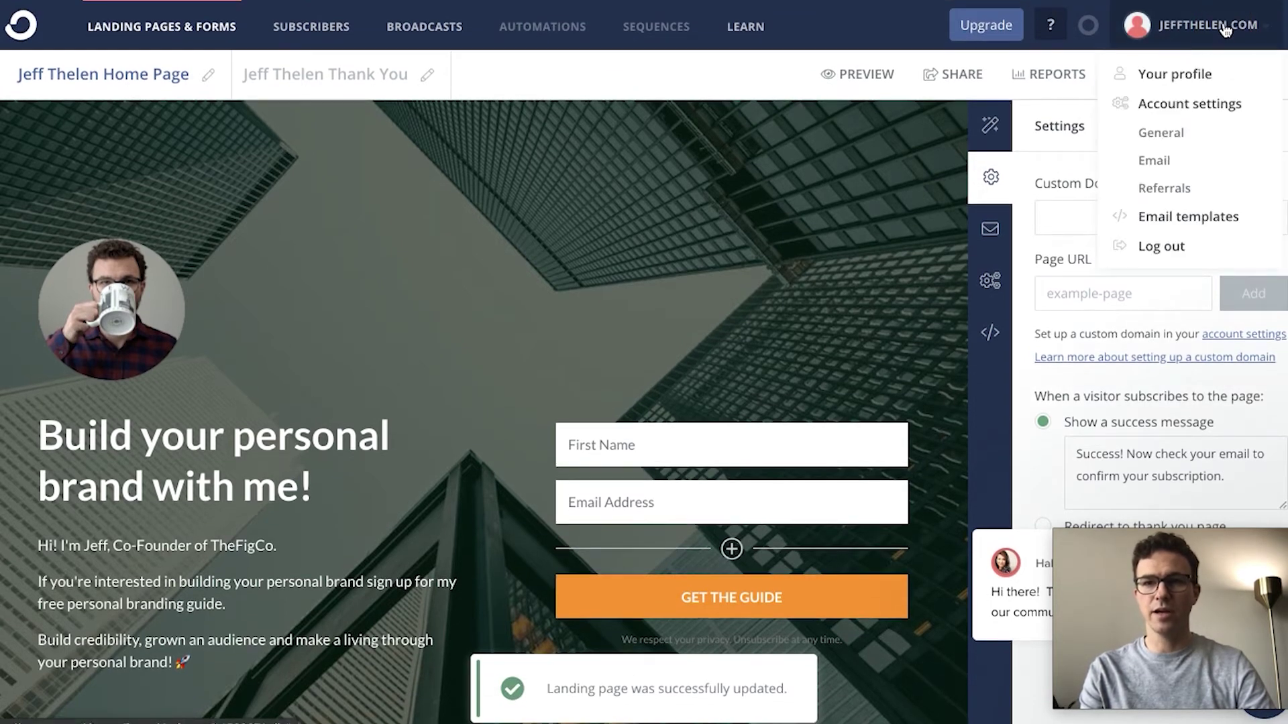
pyautogui.click(1164, 106)
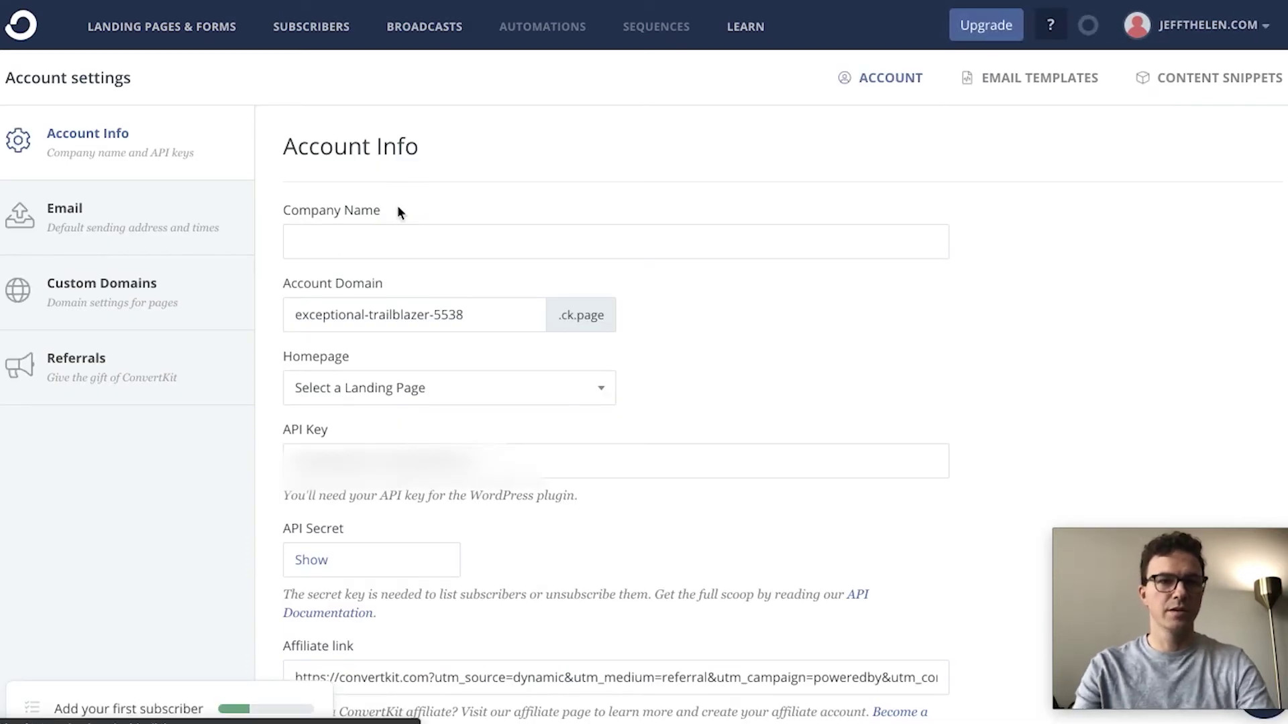
pyautogui.click(398, 208)
pyautogui.write('J')
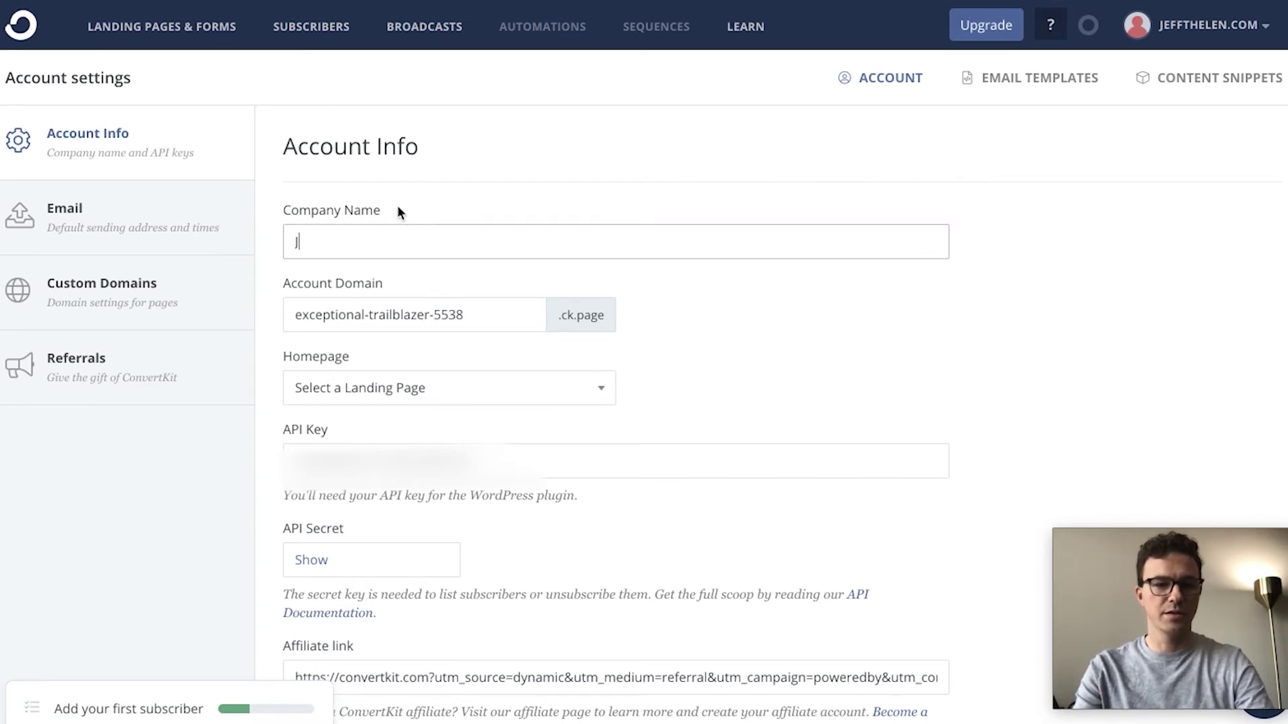
pyautogui.write('eff Thelen')
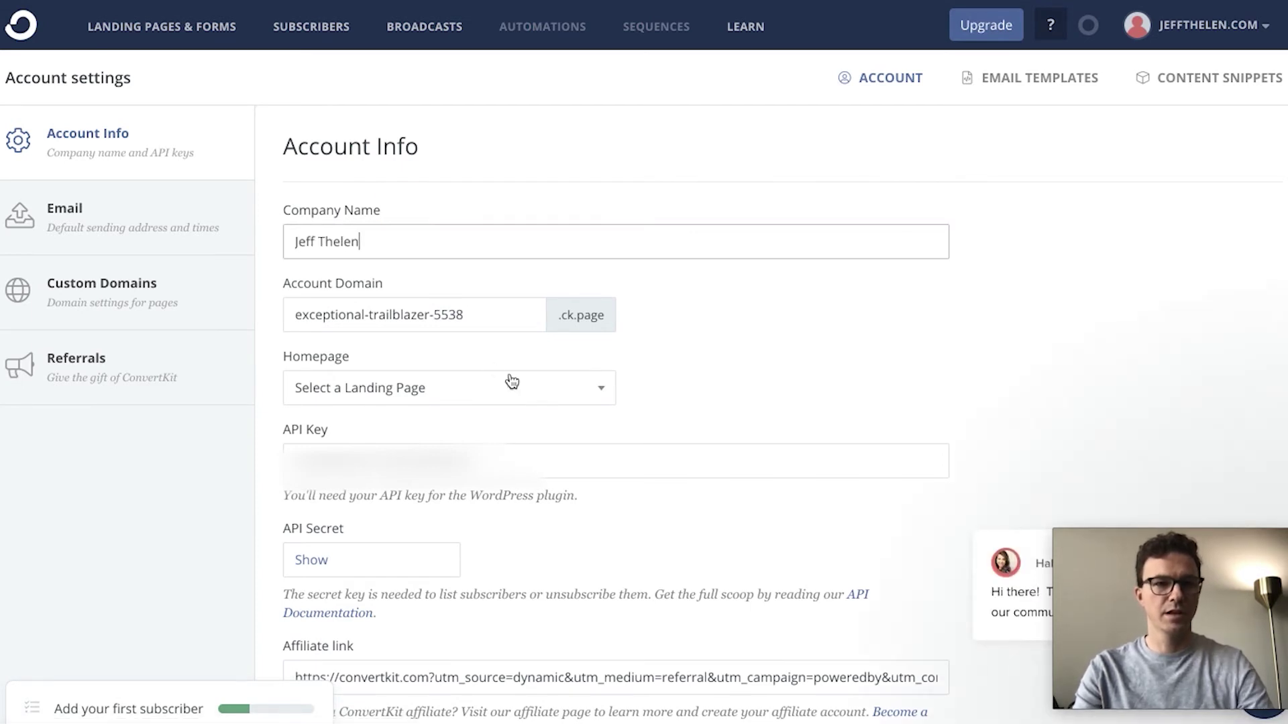
pyautogui.click(490, 313)
pyautogui.doubleClick(489, 312)
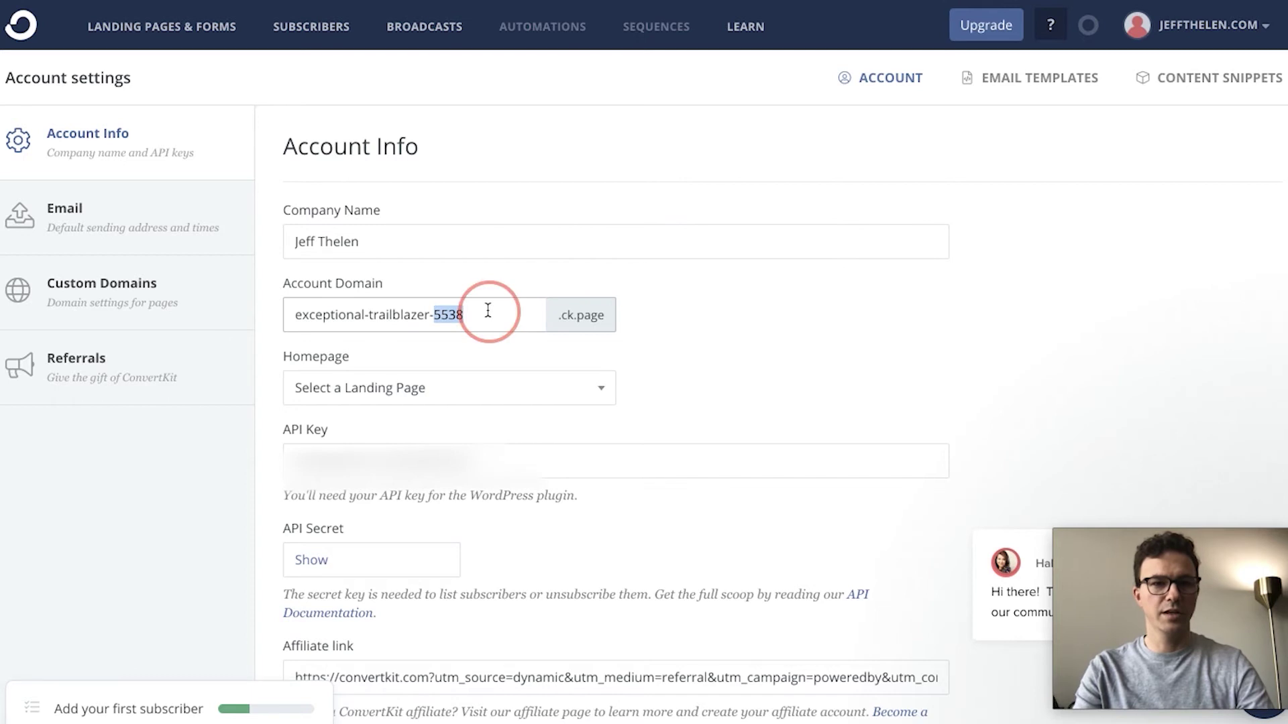
pyautogui.tripleClick(488, 310)
pyautogui.write('jeff')
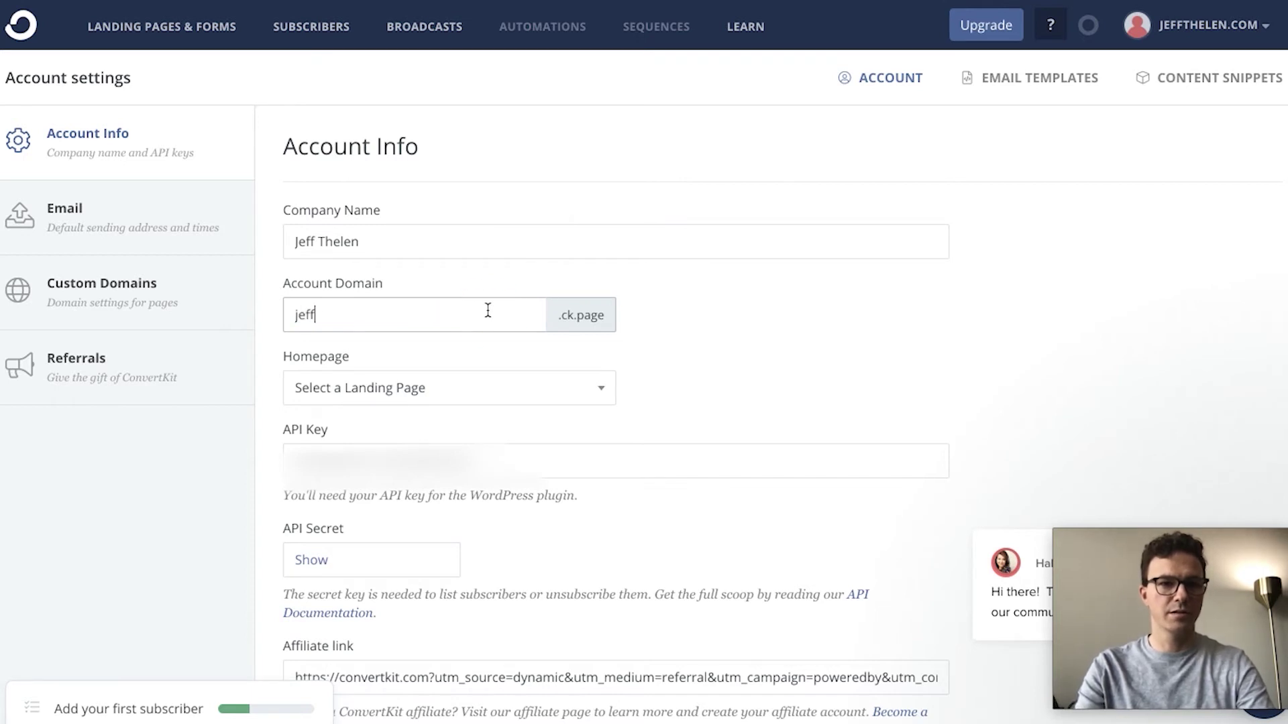
pyautogui.write('len')
pyautogui.click(790, 373)
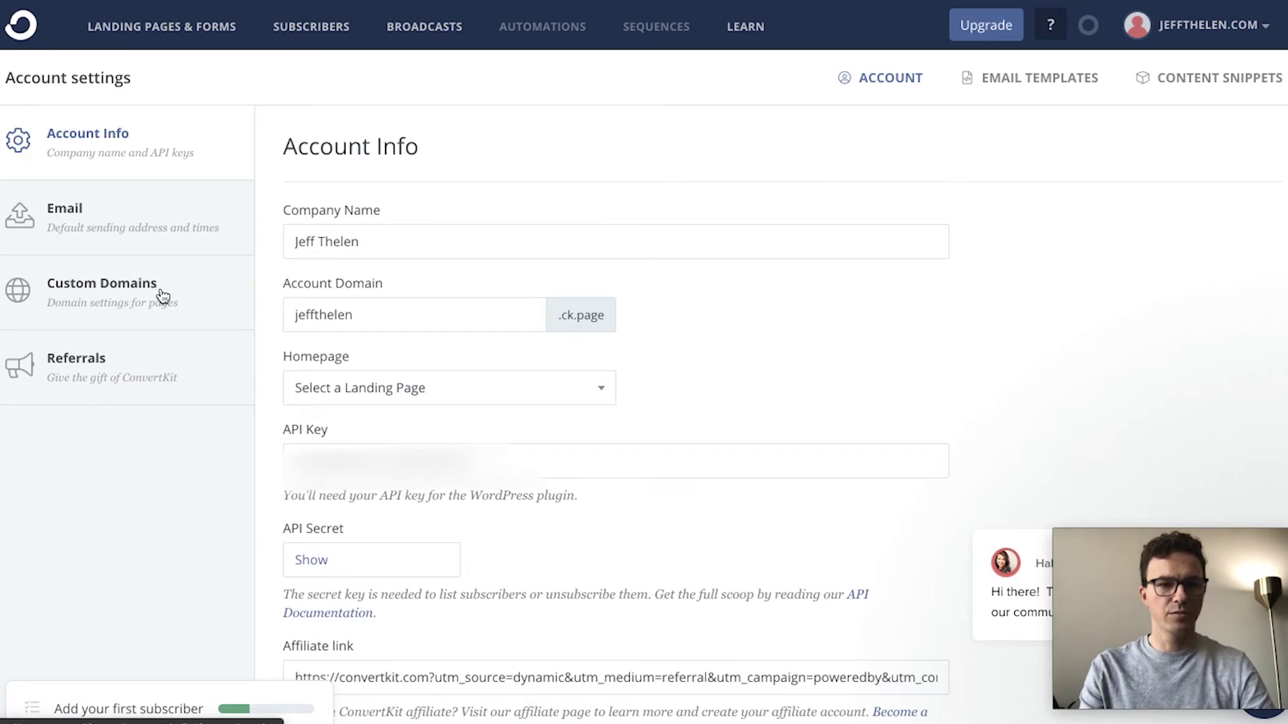
# Go to the Custom Domains section from the settings sidebar.
pyautogui.scroll(-7, 436, 375)
pyautogui.scroll(1, 672, 549)
pyautogui.scroll(3, 691, 543)
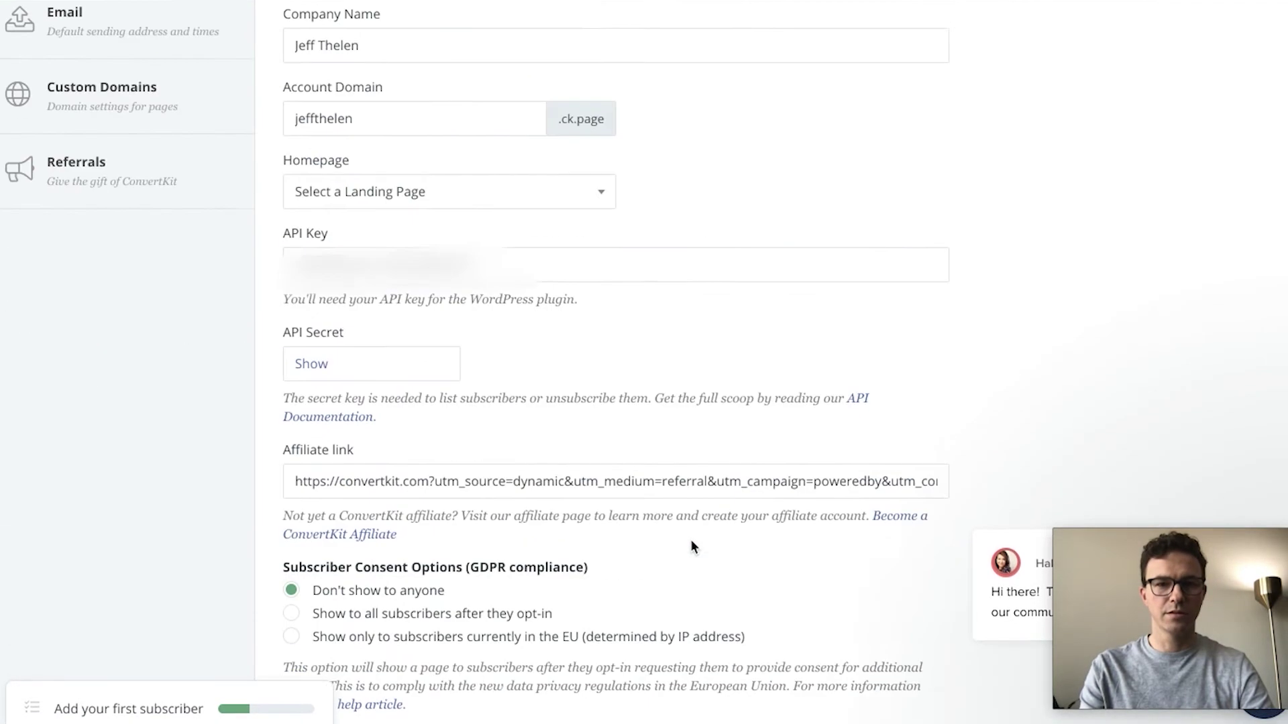
pyautogui.scroll(3, 693, 547)
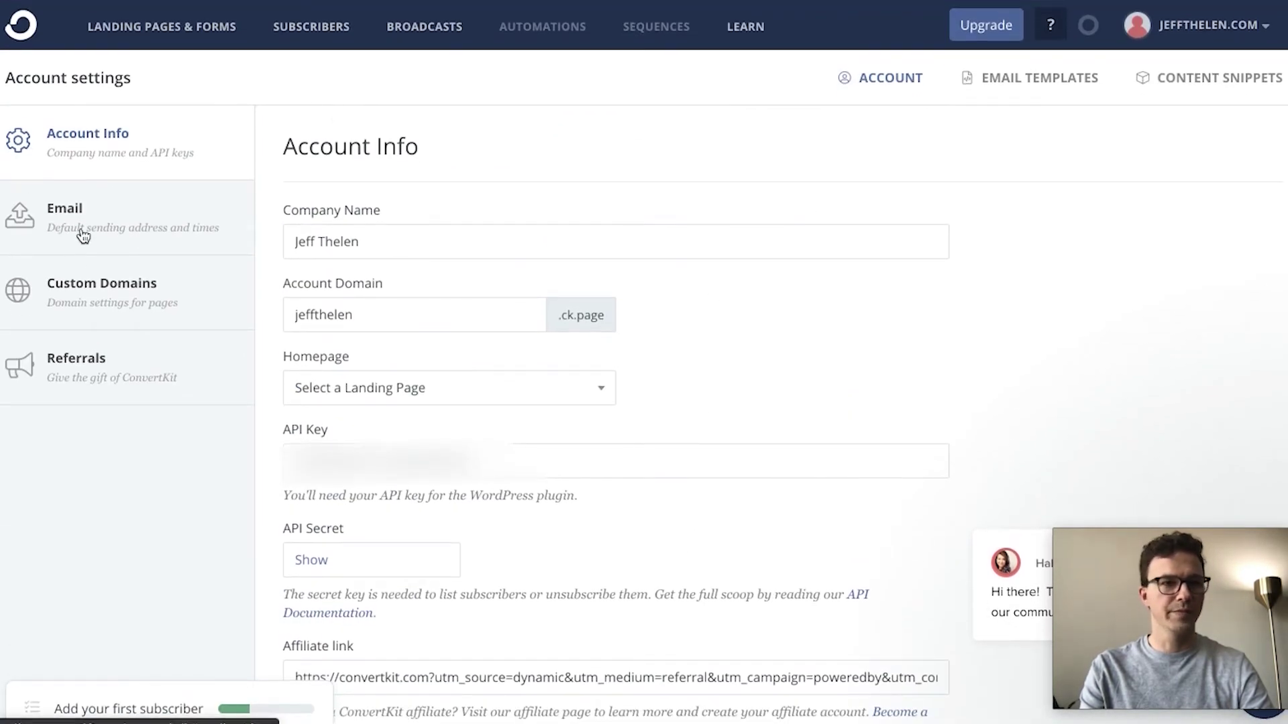
pyautogui.click(102, 287)
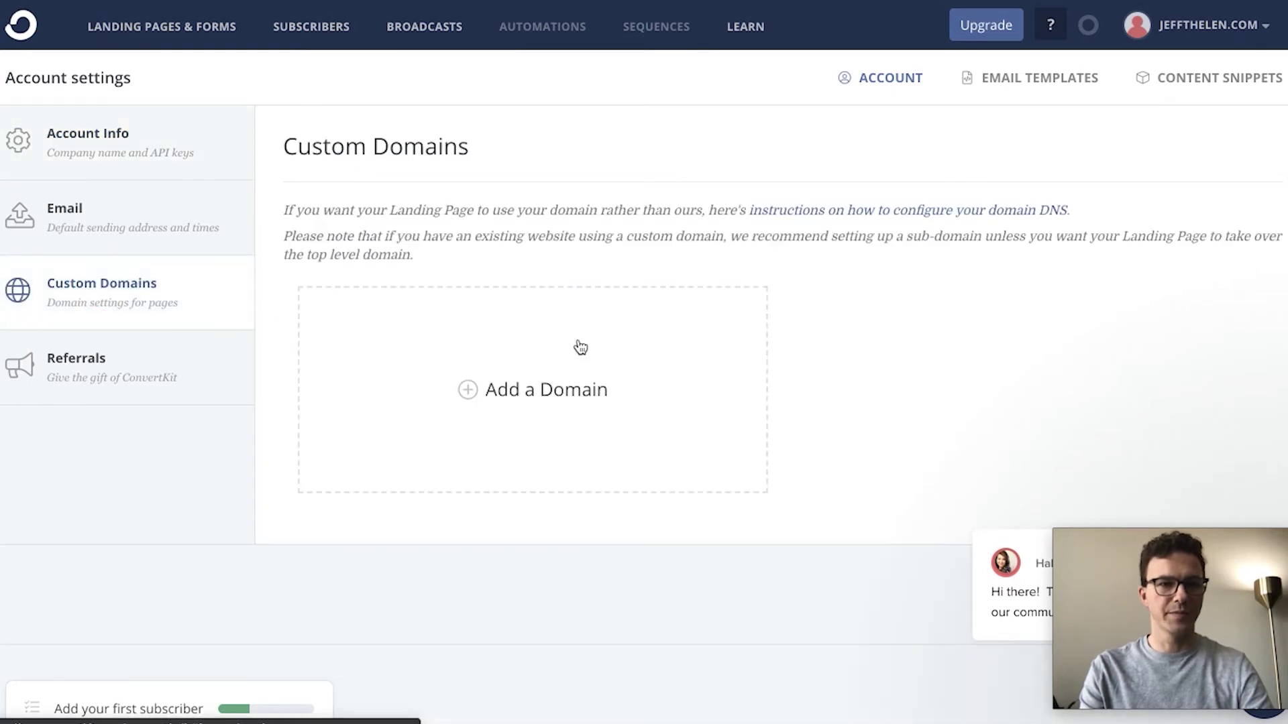
# Add the domain jeffthelen.com with the home landing page as its homepage and save.
pyautogui.click(554, 389)
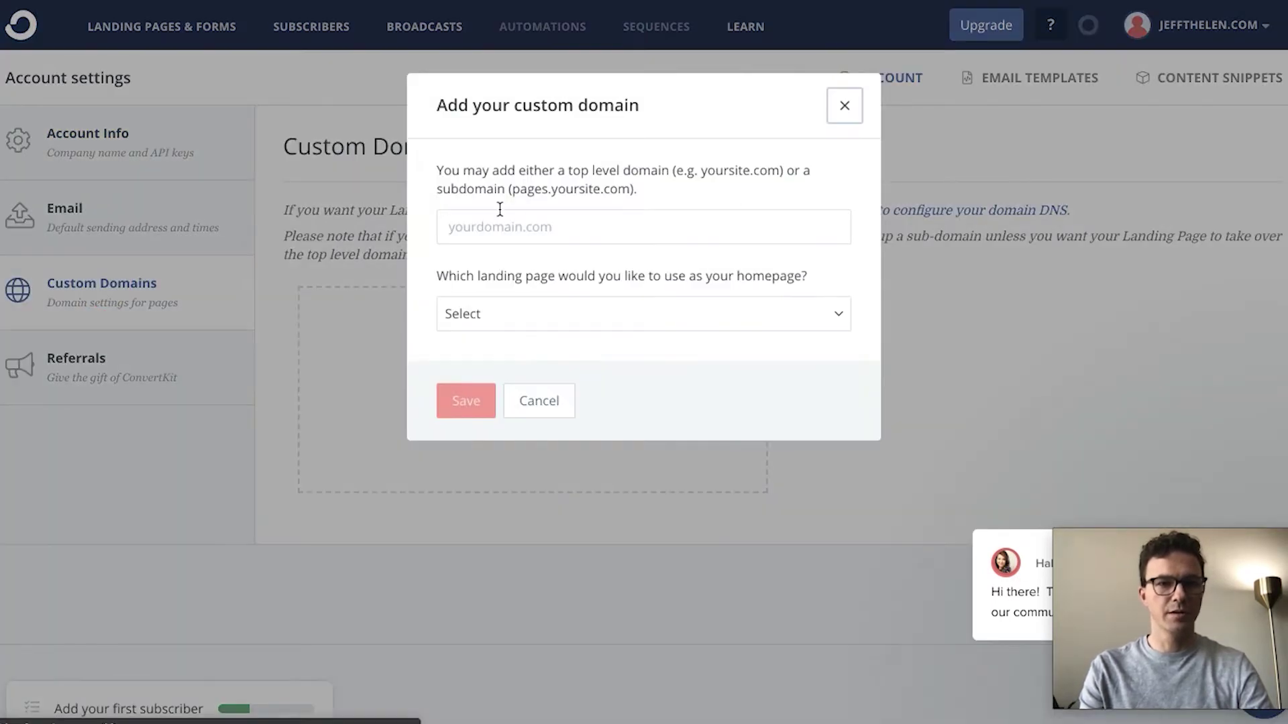
pyautogui.click(521, 226)
pyautogui.write('jef')
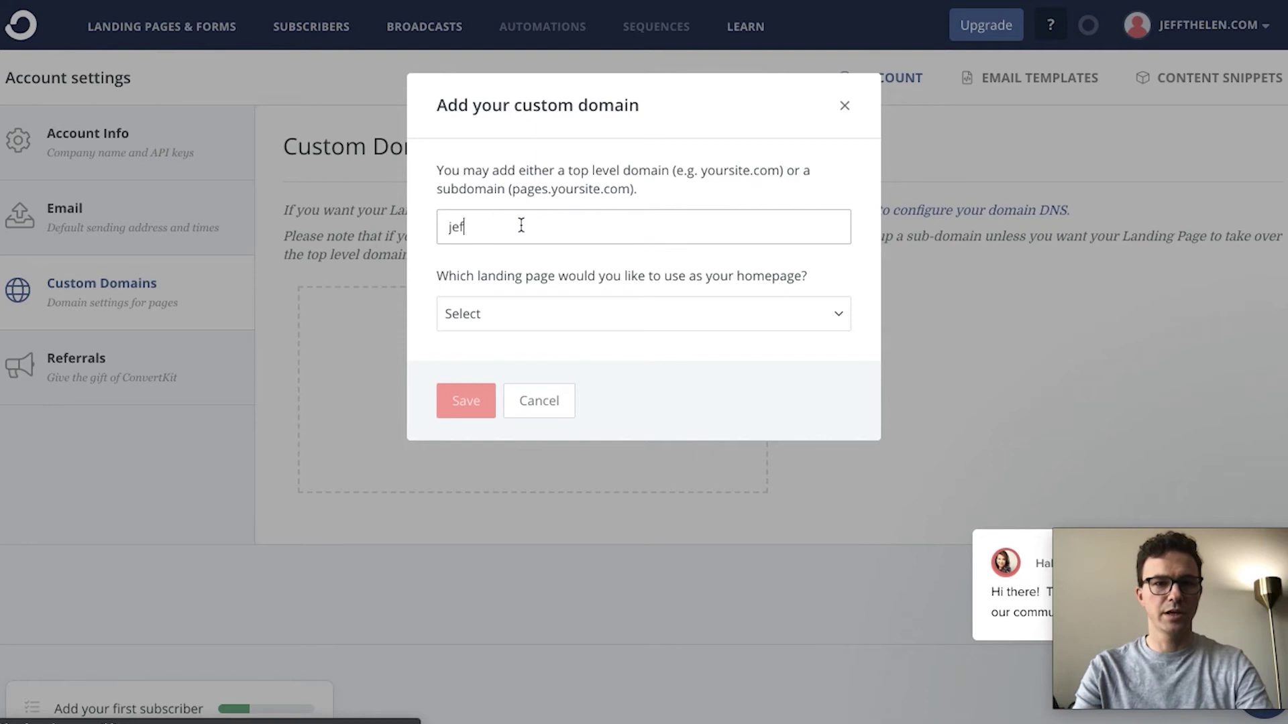
pyautogui.write('fthelen.')
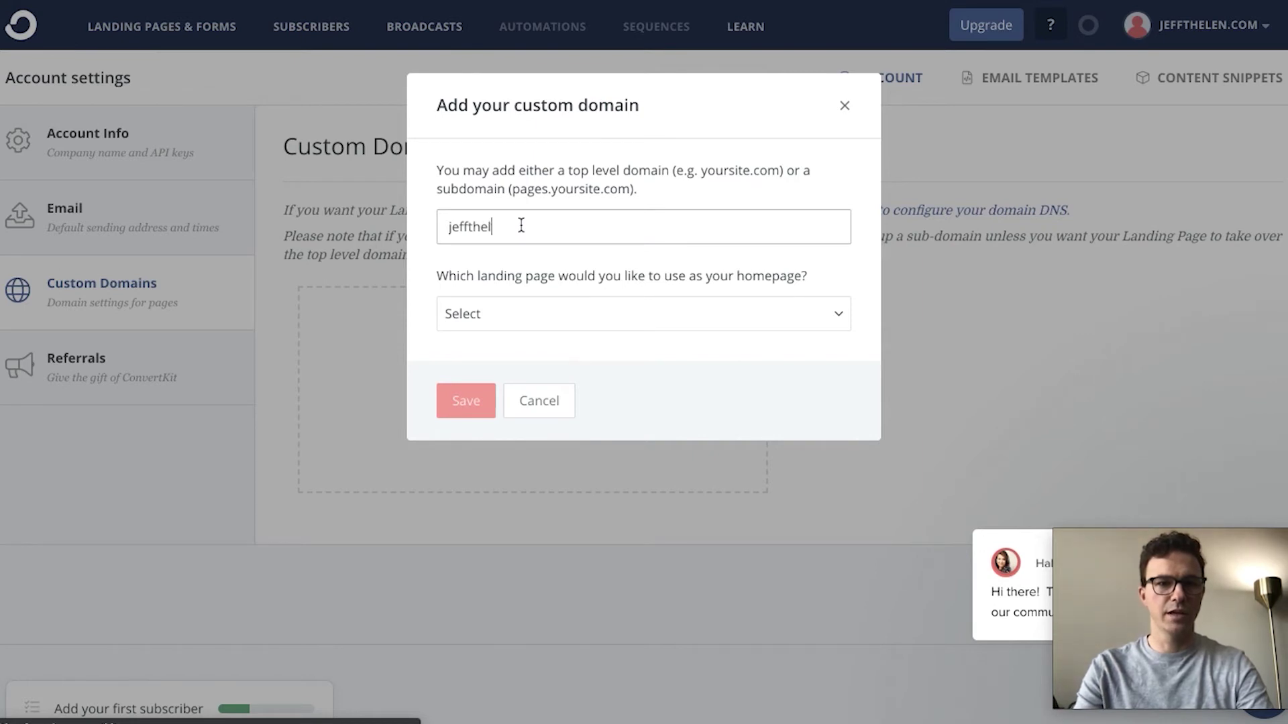
pyautogui.write('com')
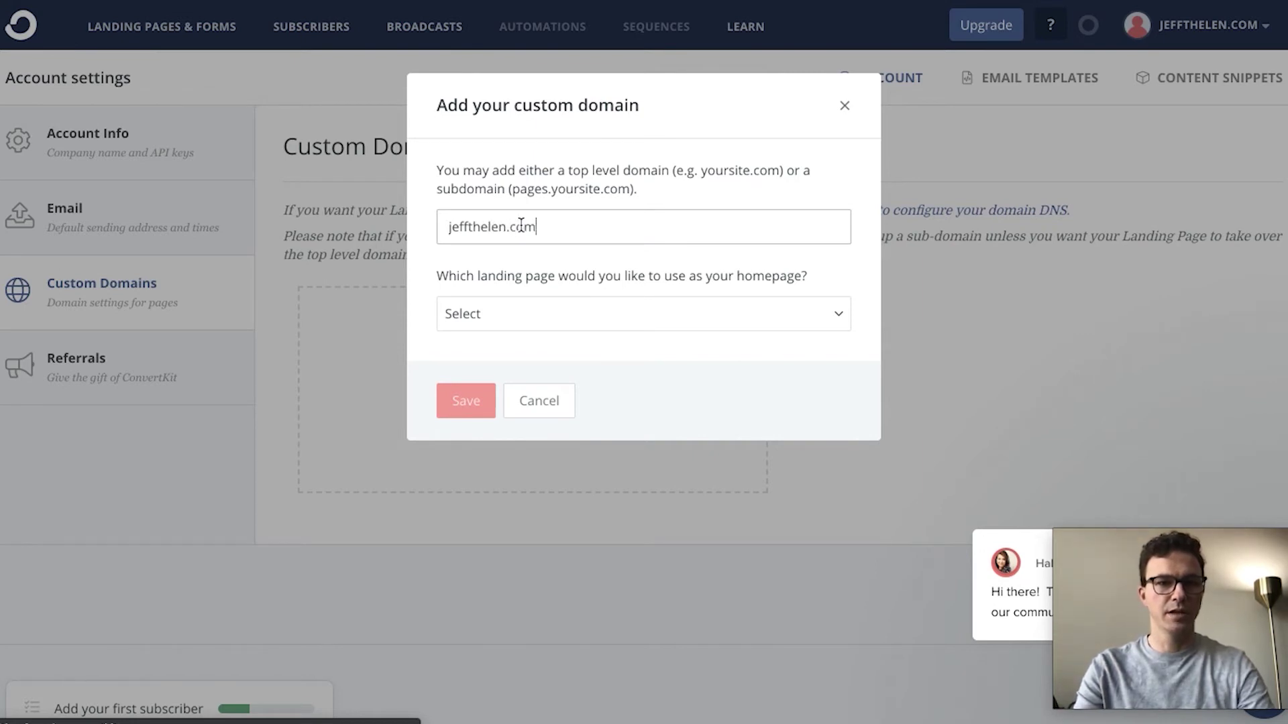
pyautogui.click(507, 319)
pyautogui.click(505, 342)
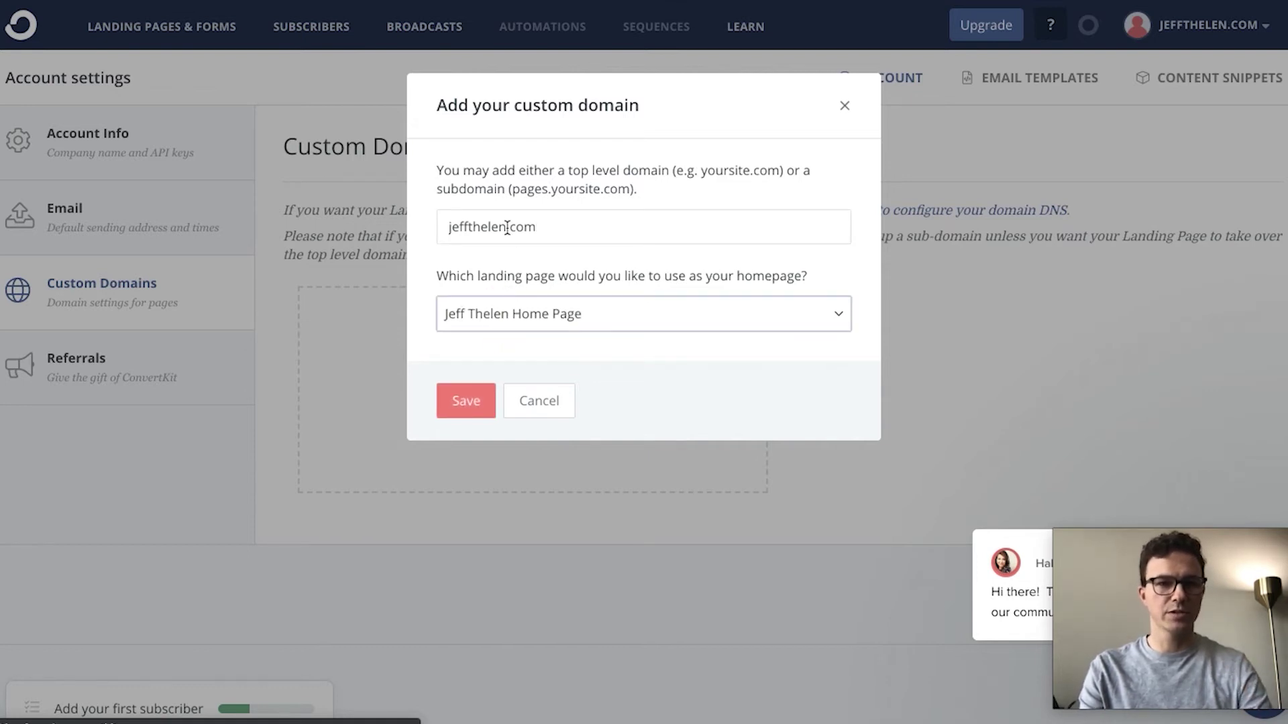
pyautogui.click(451, 400)
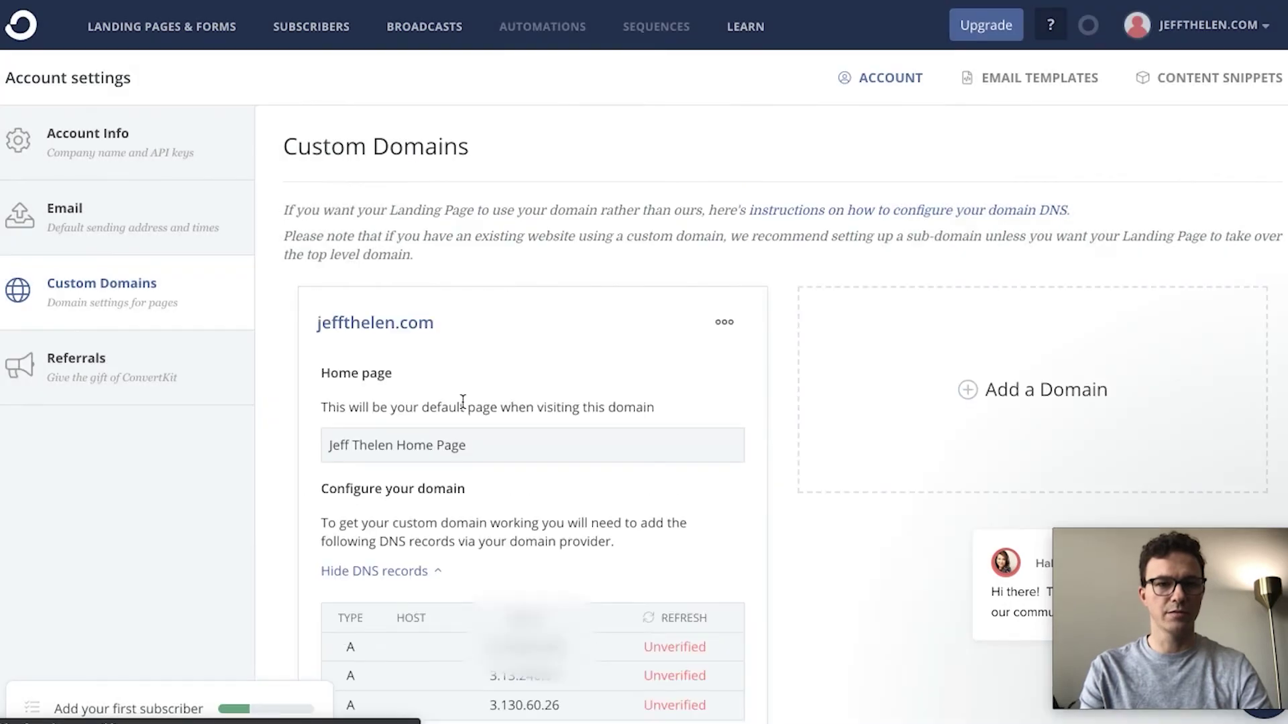
pyautogui.scroll(-1, 524, 561)
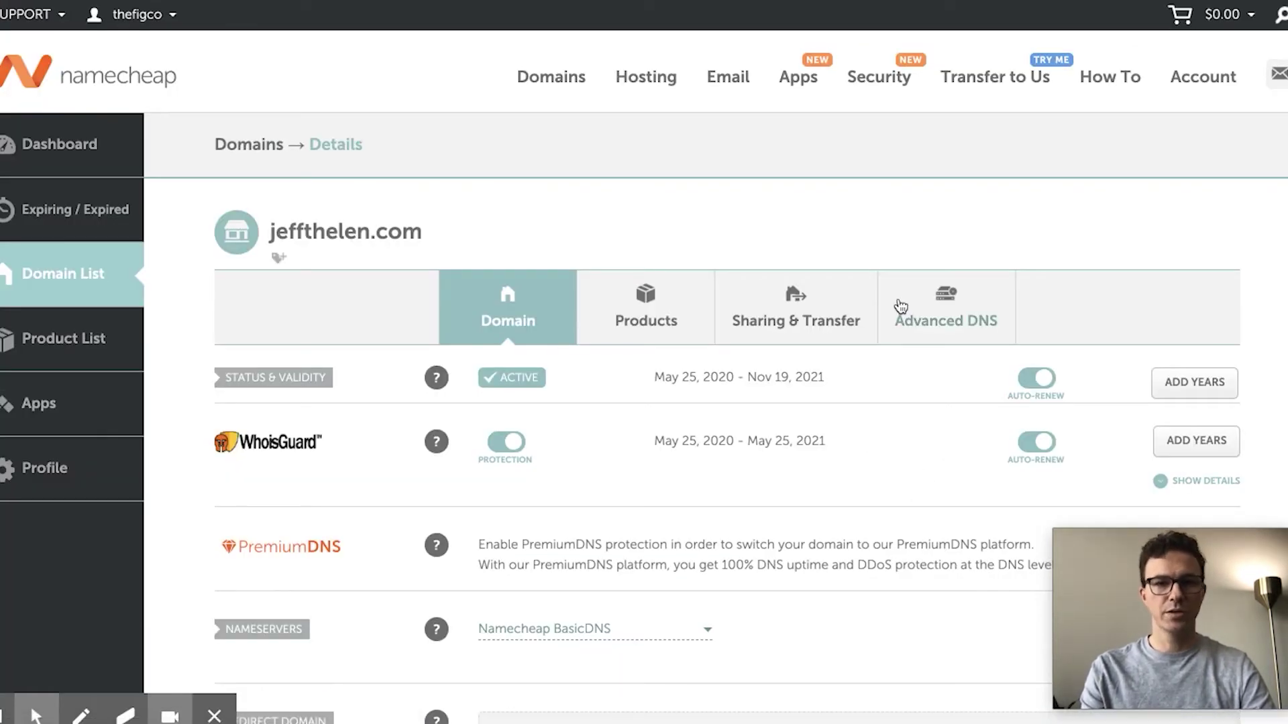
# In Advanced DNS, add an A record with host @ and ConvertKit's first IP address.
pyautogui.click(943, 320)
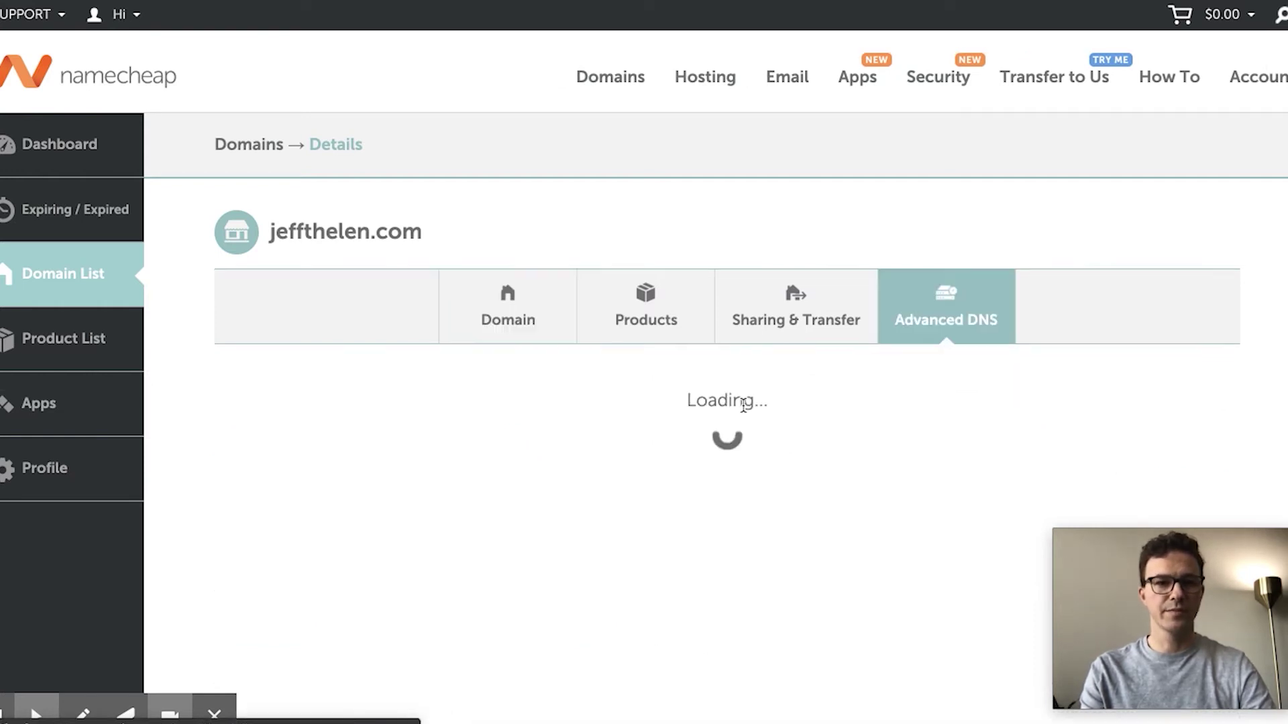
pyautogui.scroll(-2, 528, 399)
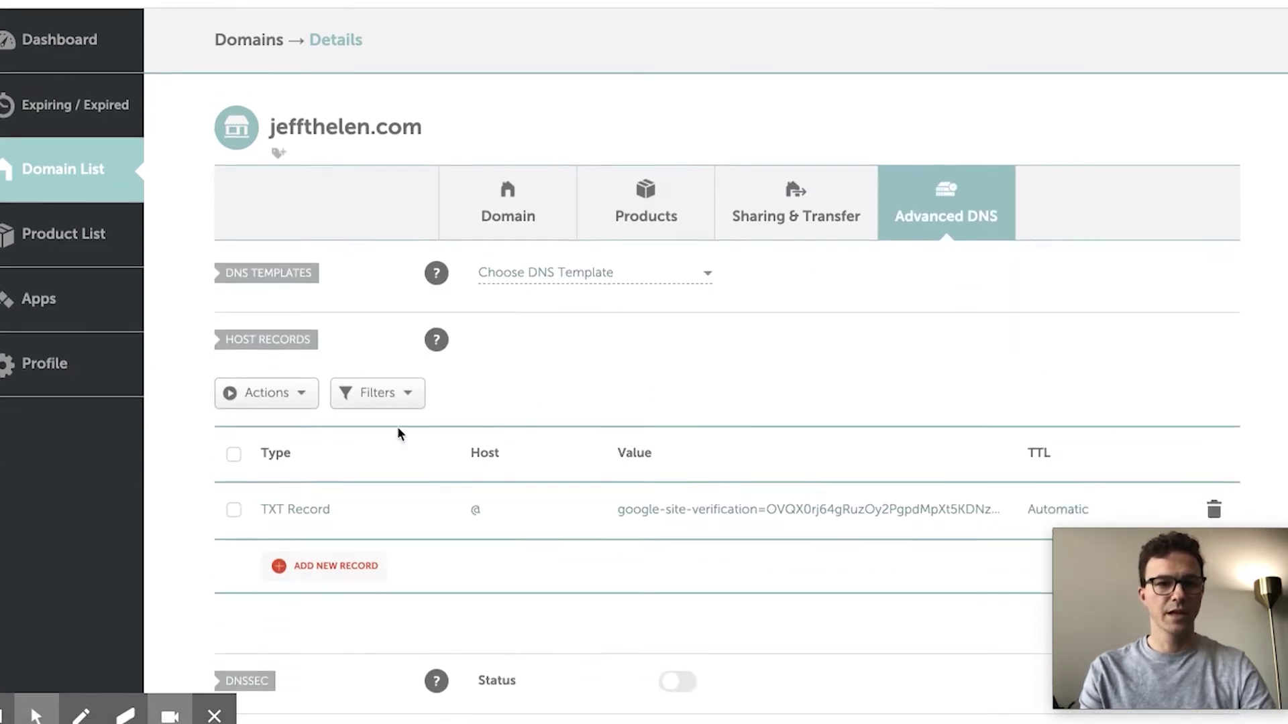
pyautogui.click(322, 570)
pyautogui.click(309, 334)
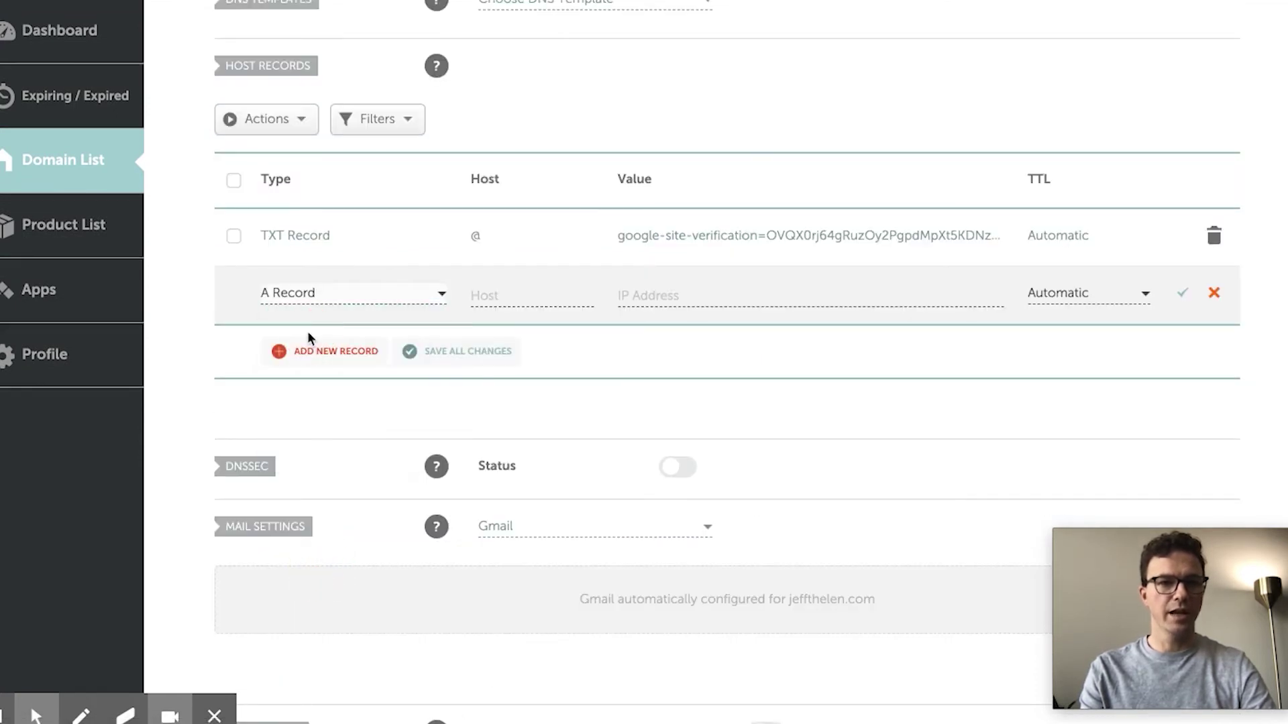
pyautogui.click(546, 296)
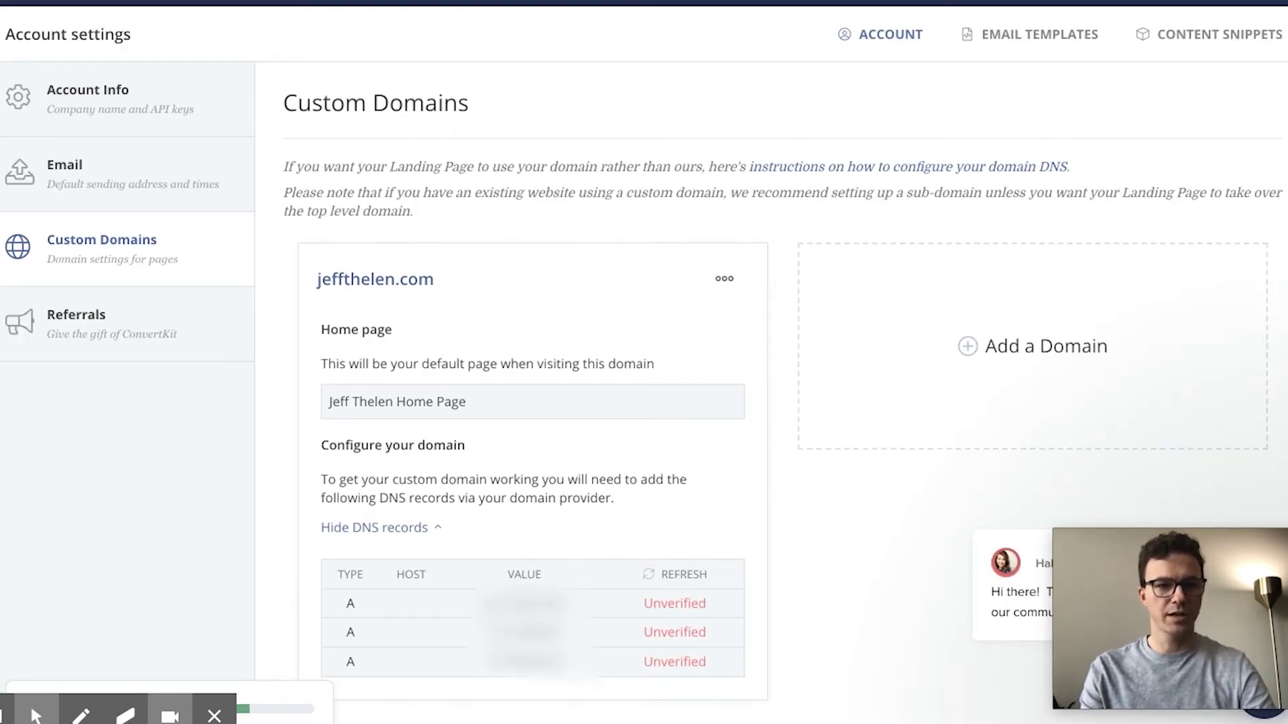
pyautogui.moveTo(486, 604); pyautogui.dragTo(566, 604)
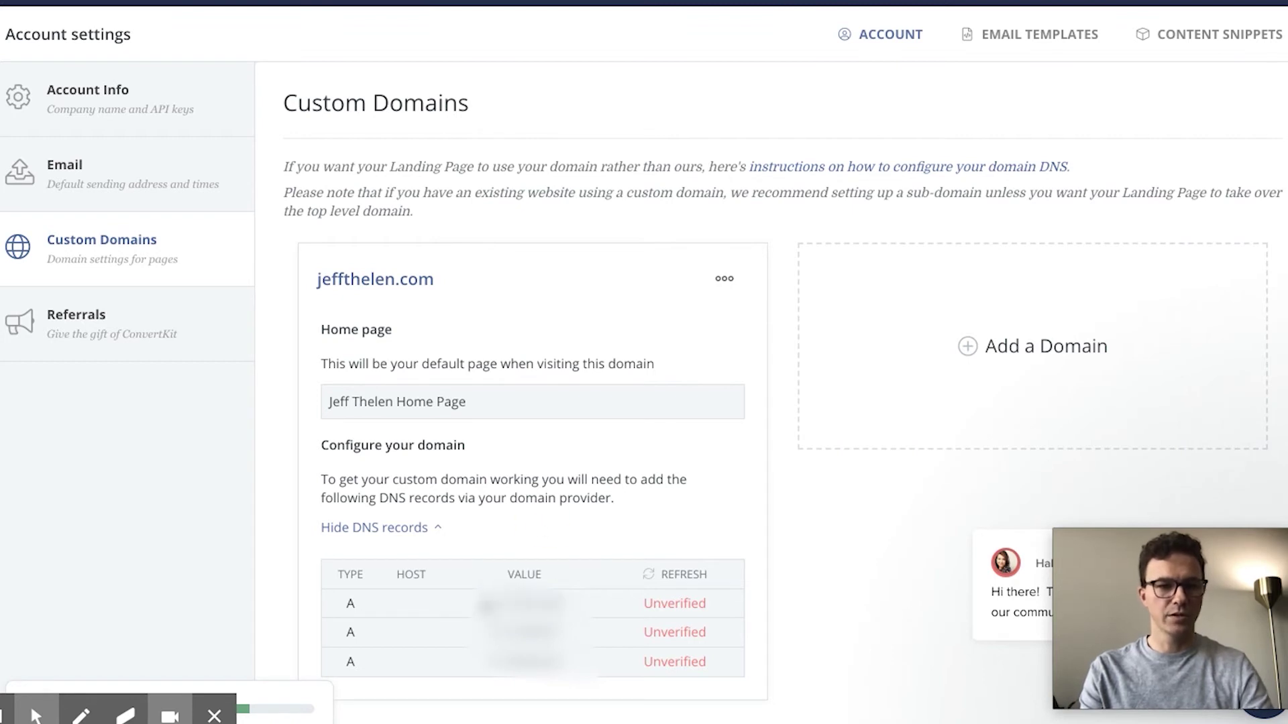
pyautogui.moveTo(483, 604); pyautogui.dragTo(577, 603)
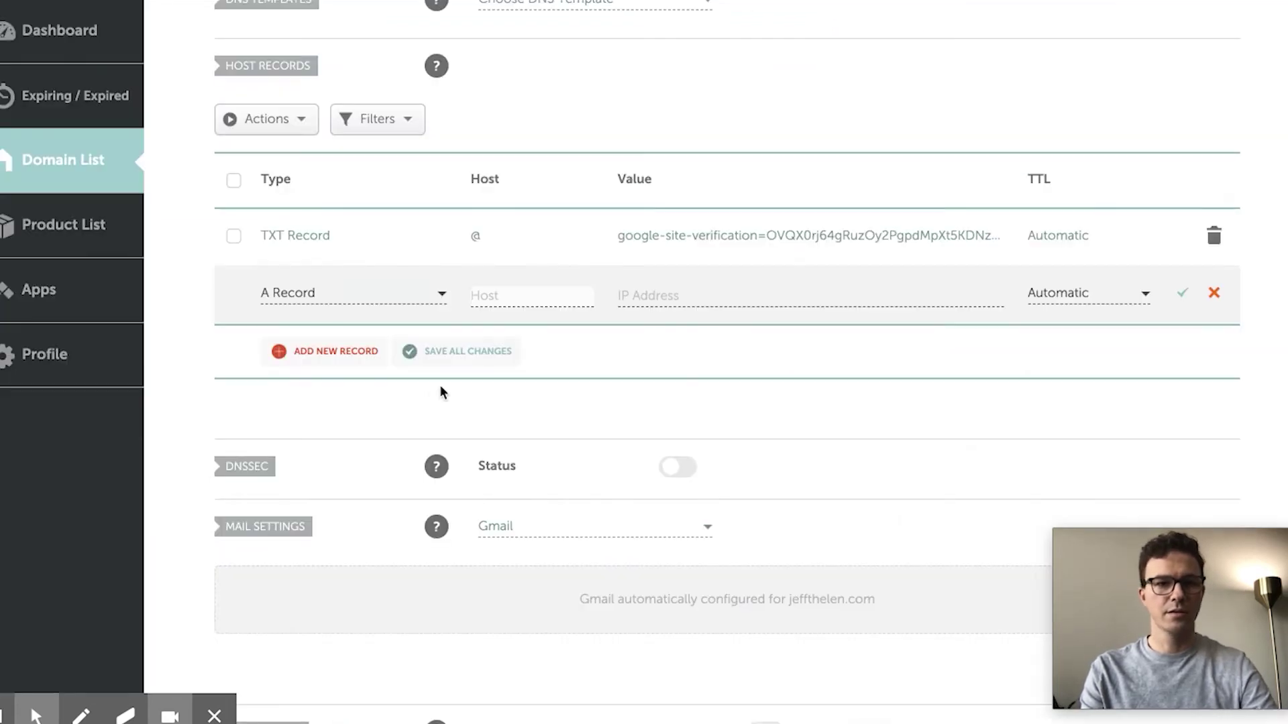
pyautogui.click(715, 294)
pyautogui.hotkey('ctrl', 'v')
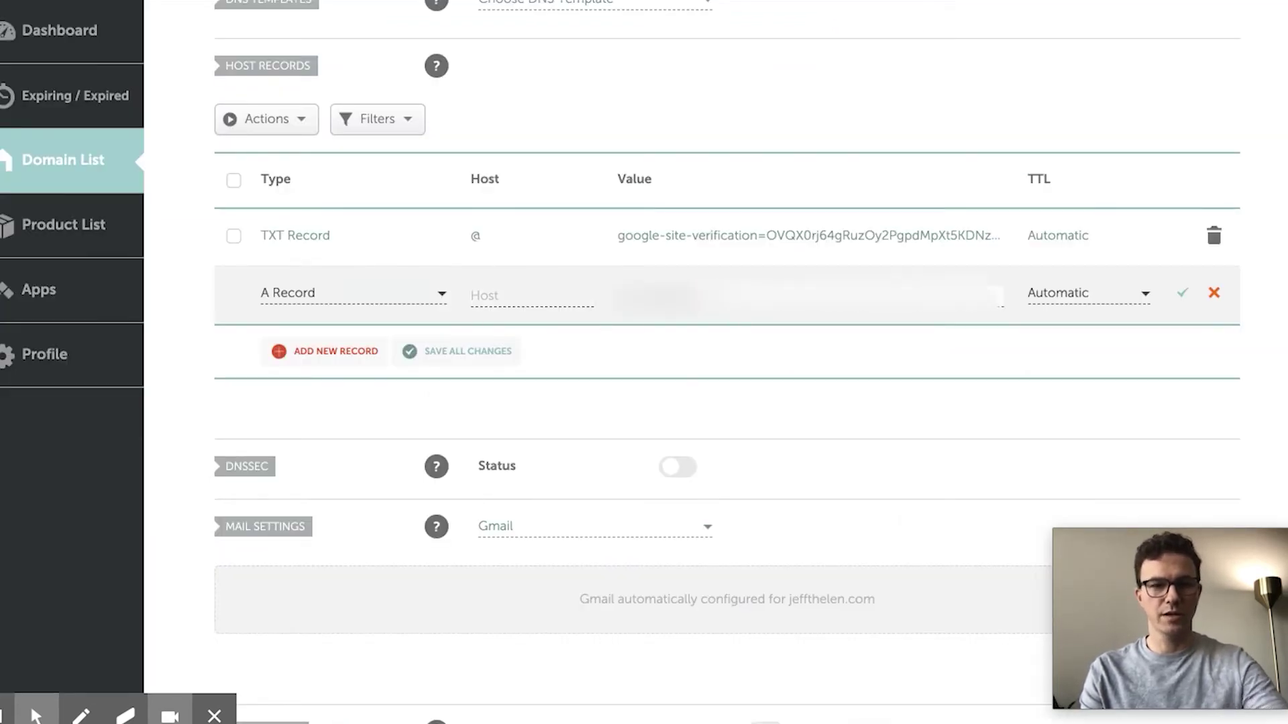
pyautogui.click(1181, 295)
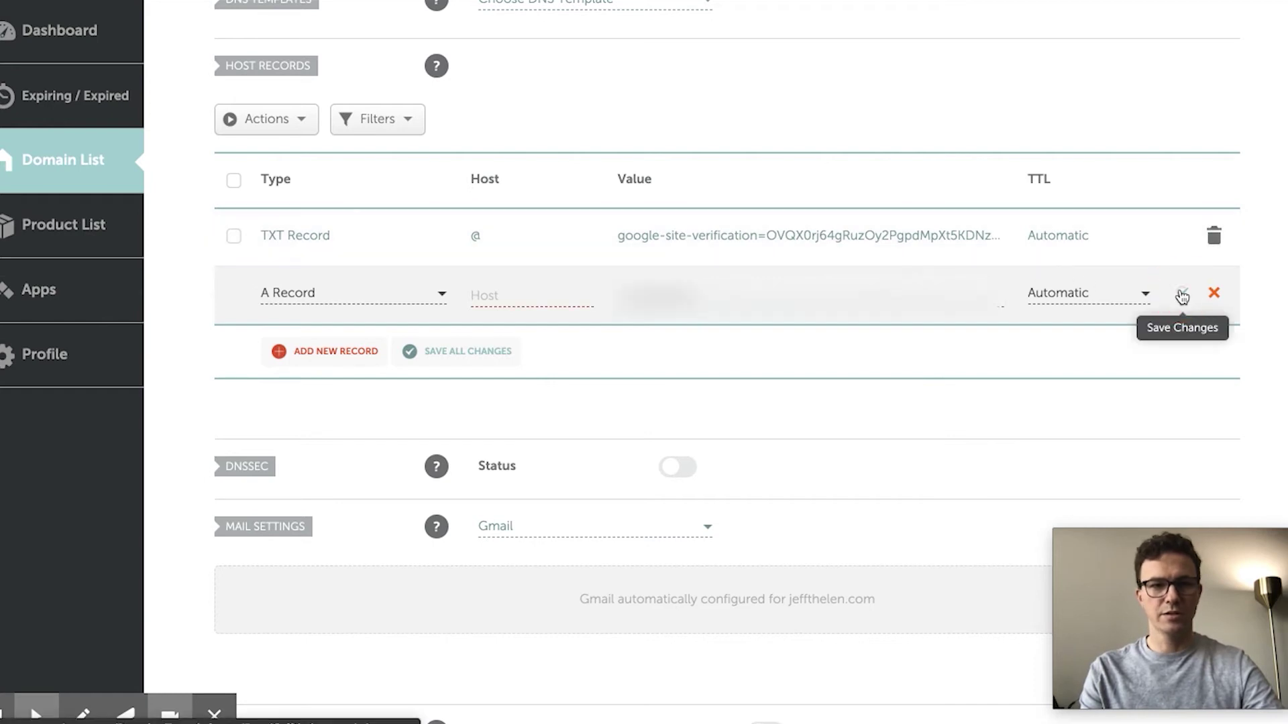
pyautogui.click(508, 295)
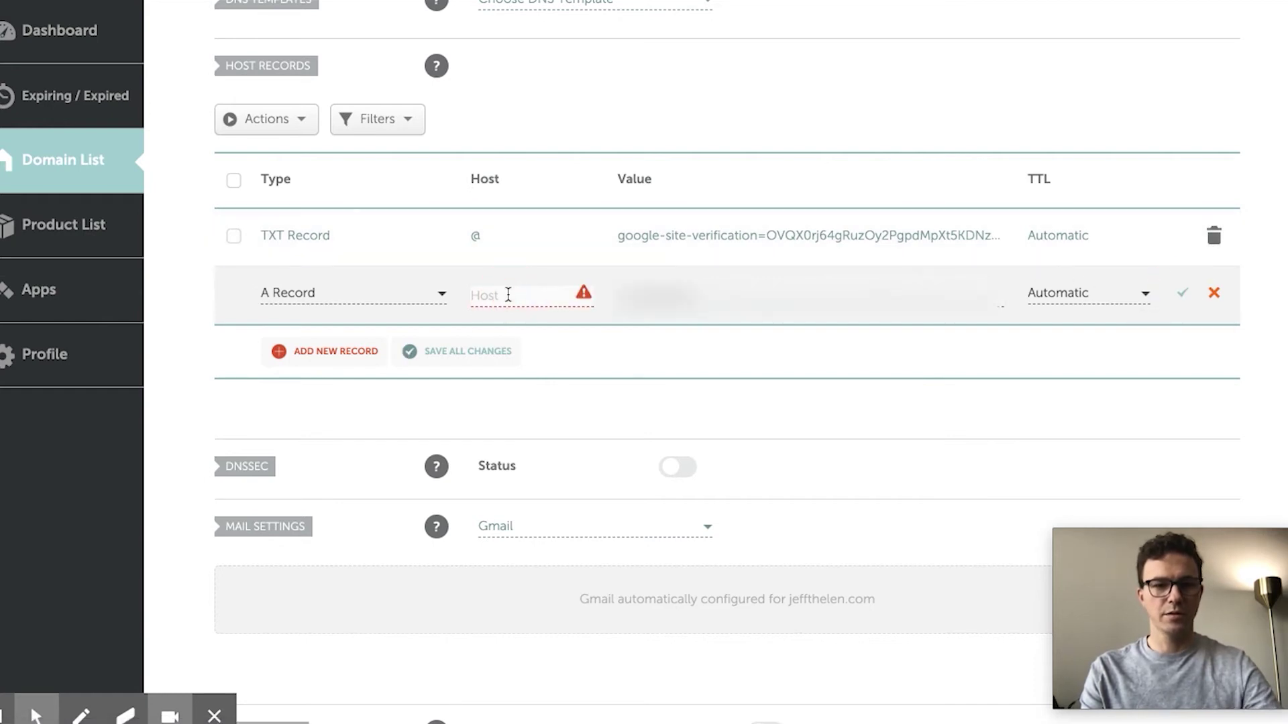
pyautogui.write('@')
pyautogui.click(577, 360)
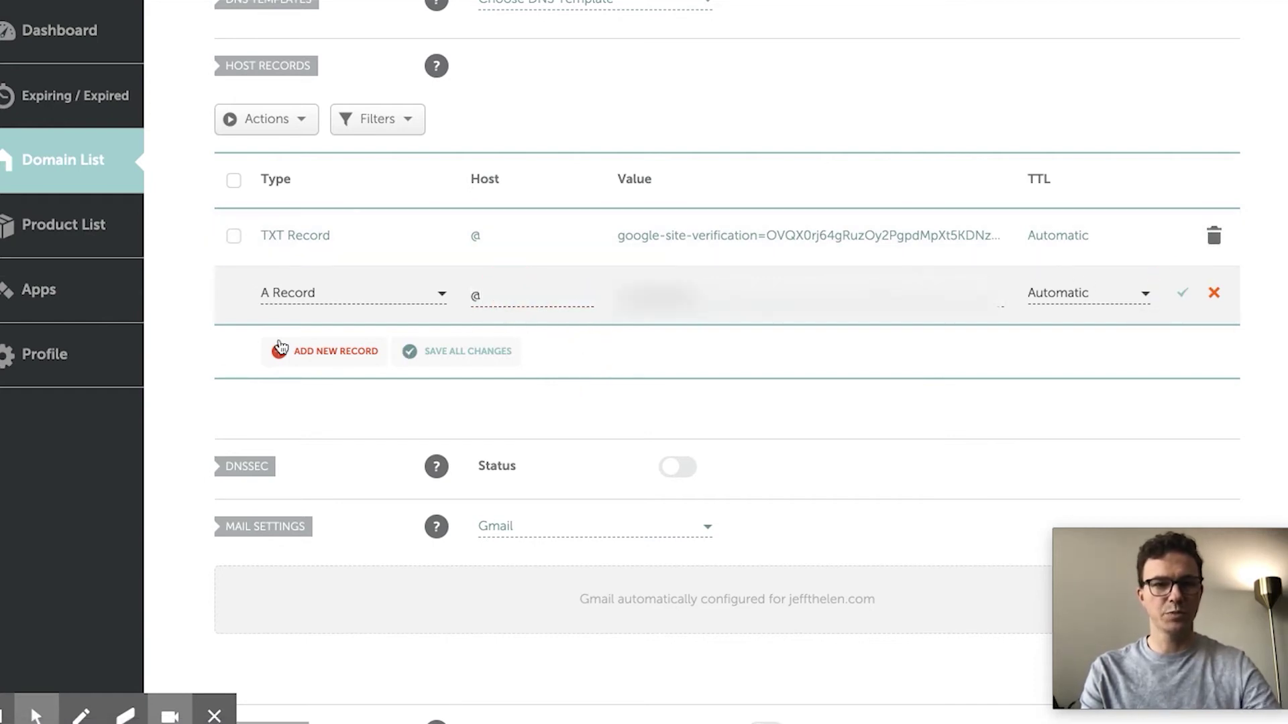
# Add two more A records, each with host @.
pyautogui.click(323, 356)
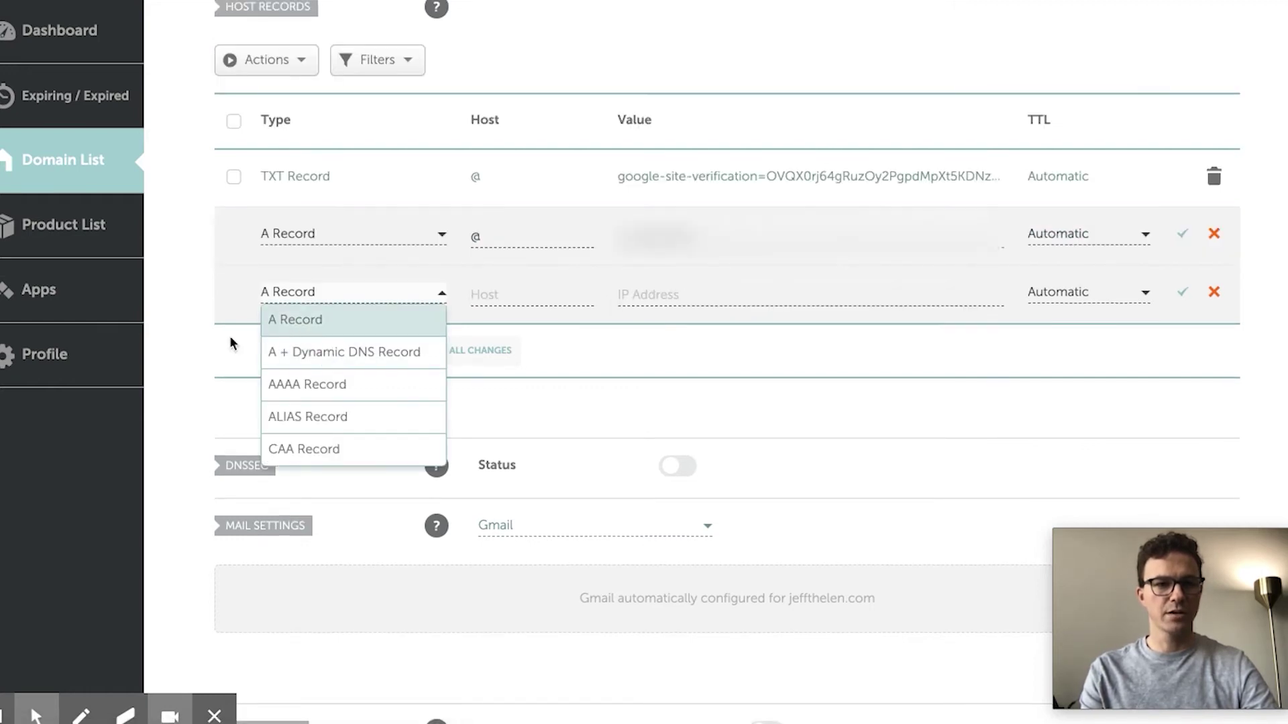
pyautogui.click(229, 338)
pyautogui.click(293, 351)
pyautogui.click(193, 338)
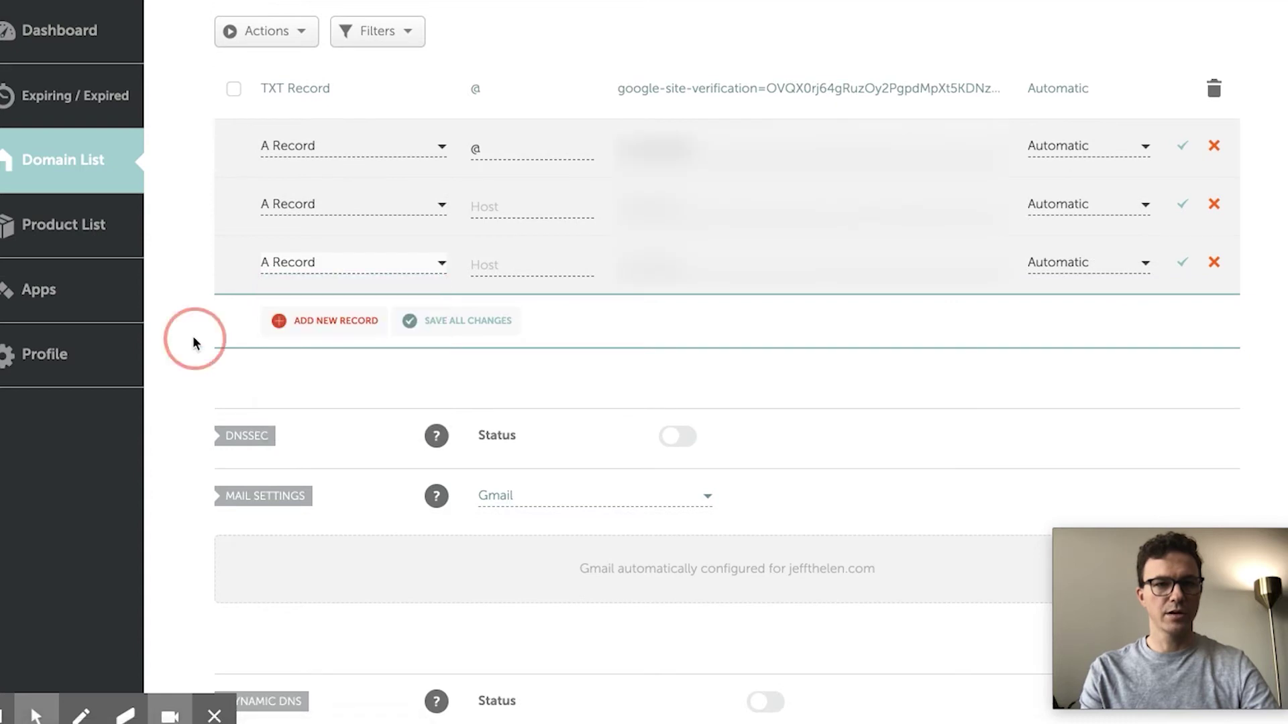
pyautogui.click(553, 207)
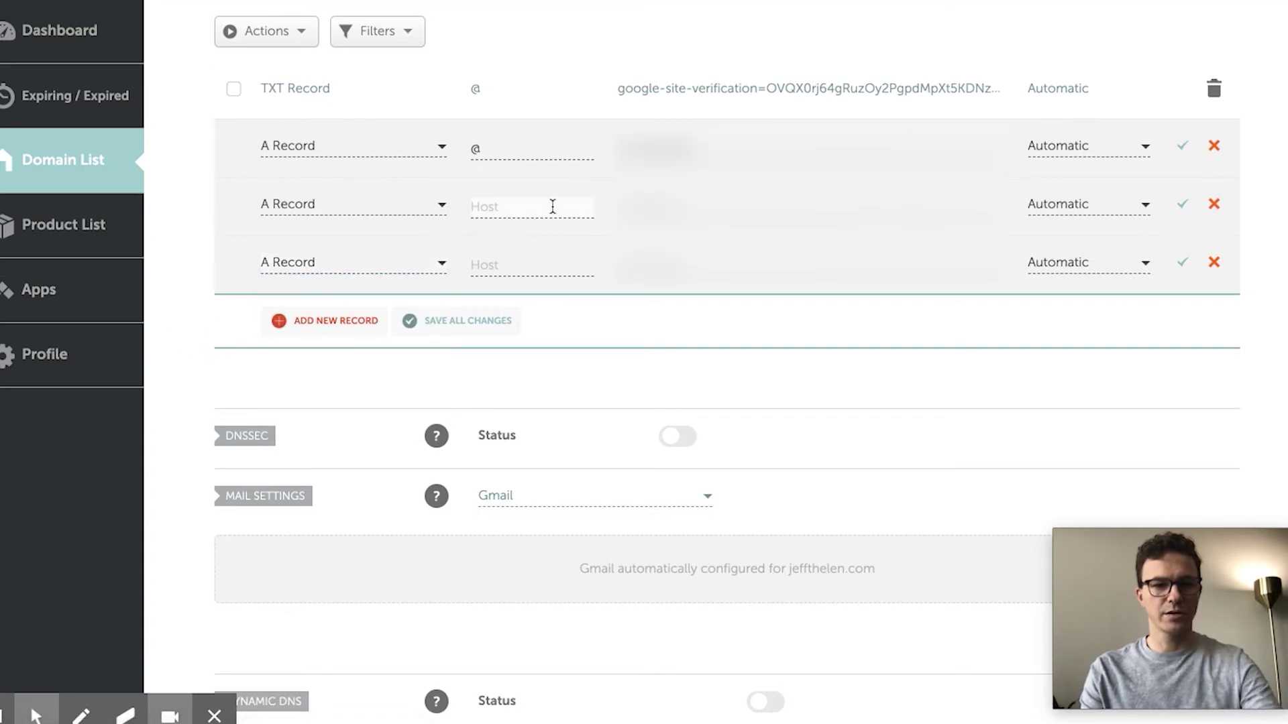
pyautogui.write('@')
pyautogui.click(545, 266)
pyautogui.write('@')
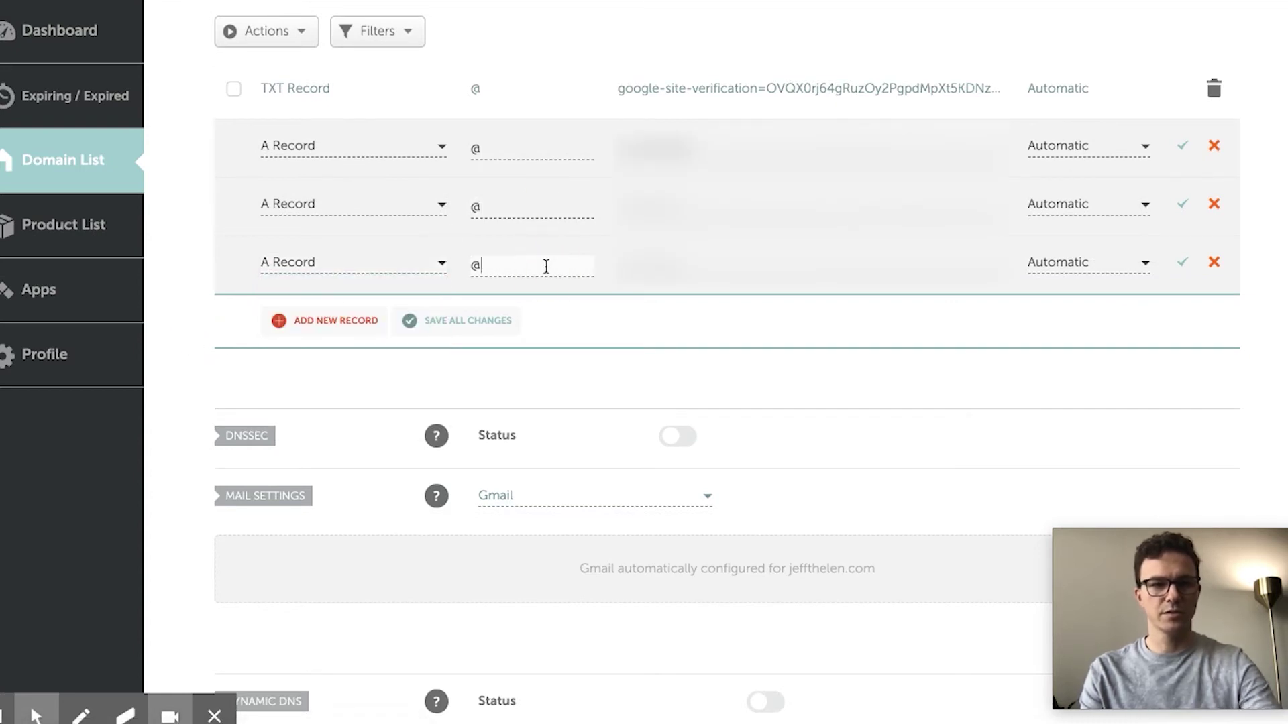
# Copy the remaining two IP addresses from ConvertKit into them and save all changes.
pyautogui.hotkey('ctrl', 'Tab')
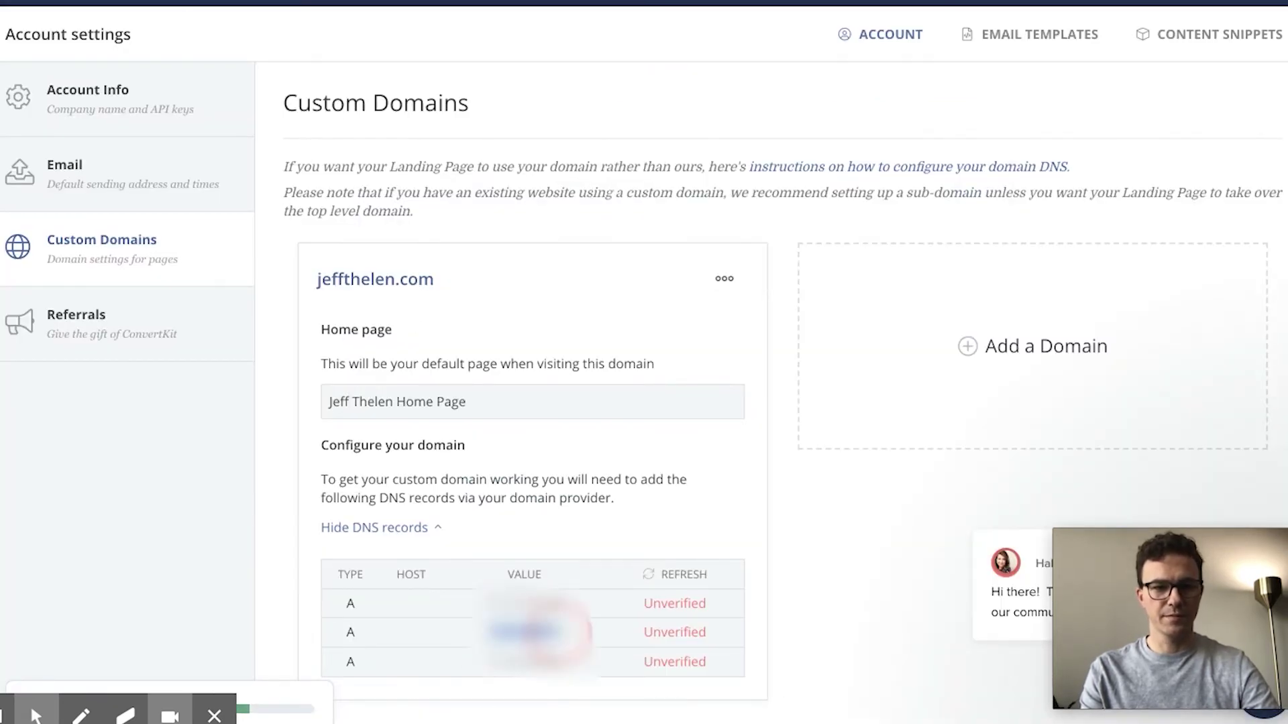
pyautogui.hotkey('ctrl', 'shift', 'Tab')
pyautogui.hotkey('ctrl', 'Tab')
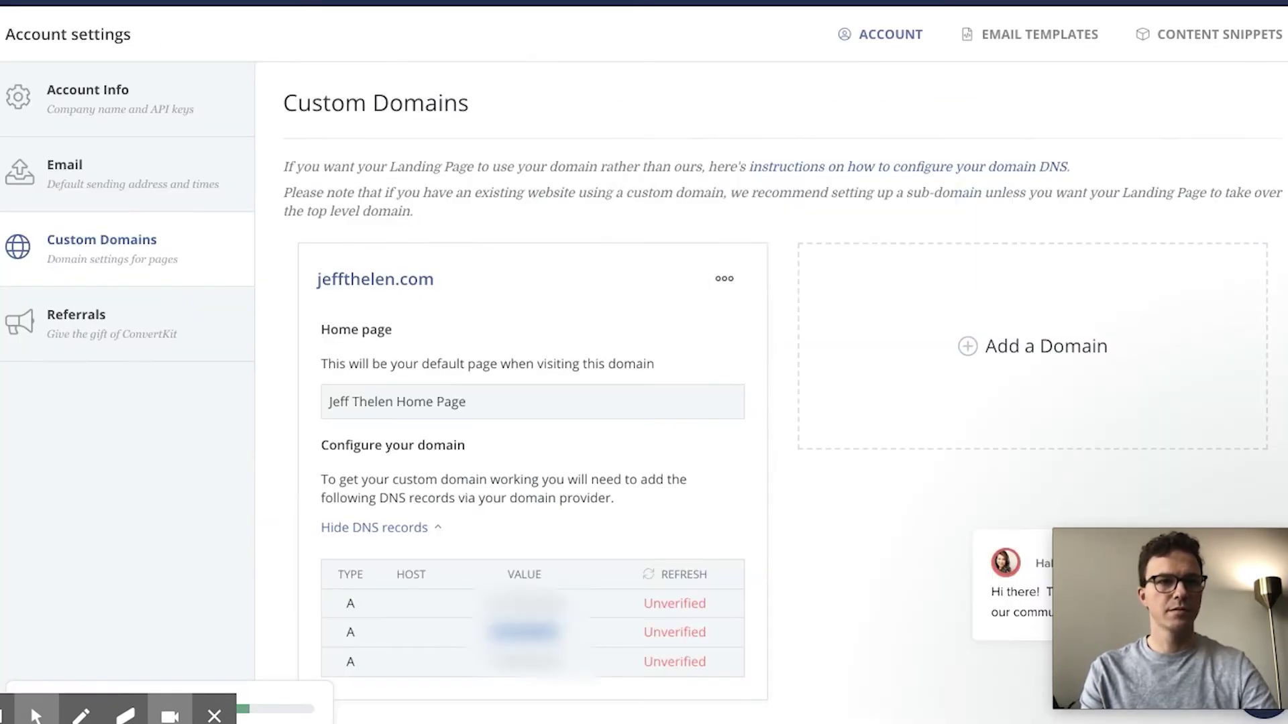
pyautogui.hotkey('ctrl', 'shift', 'Tab')
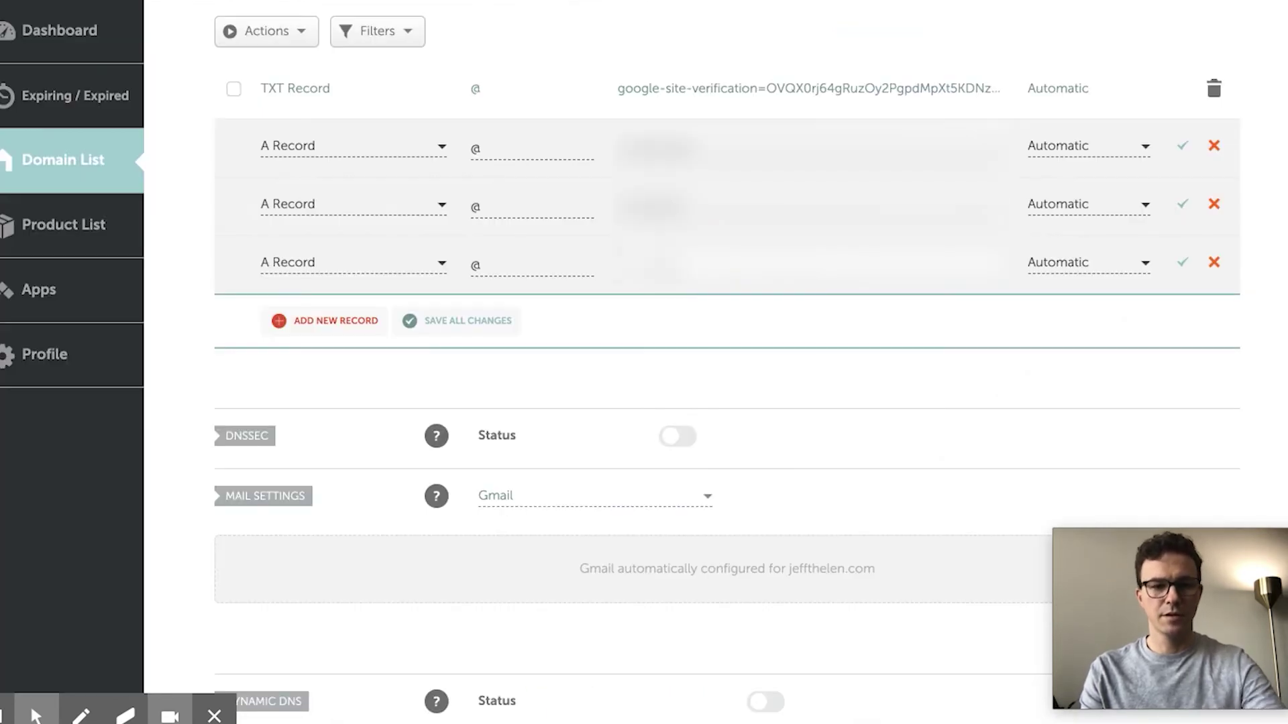
pyautogui.click(490, 322)
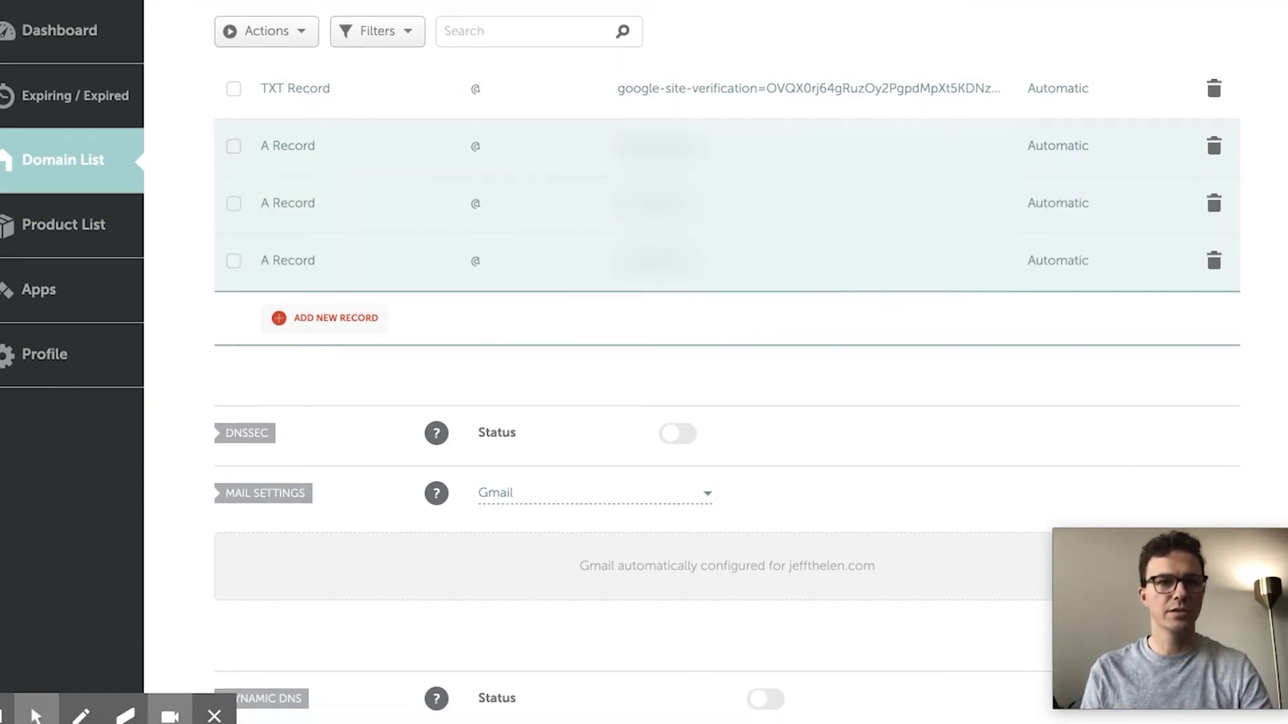
# Refresh the jeffthelen.com DNS records until all three A records show Verified.
pyautogui.scroll(-5, 785, 511)
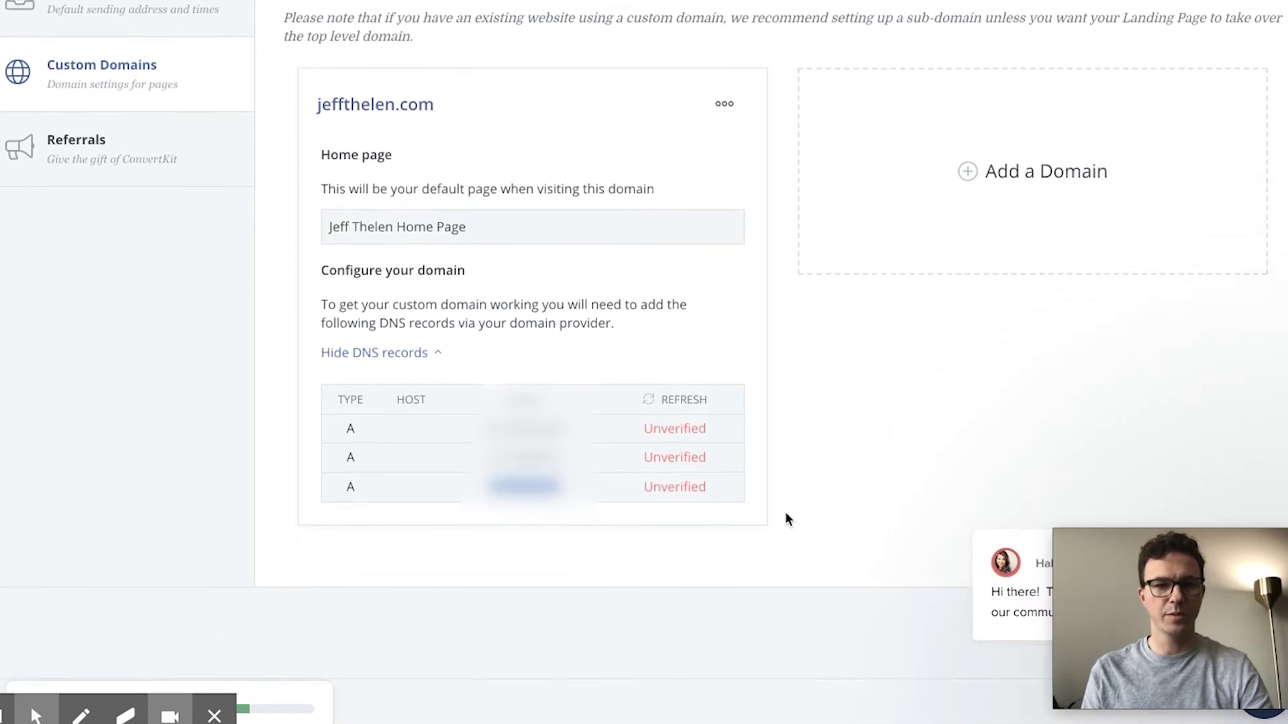
pyautogui.scroll(2, 753, 414)
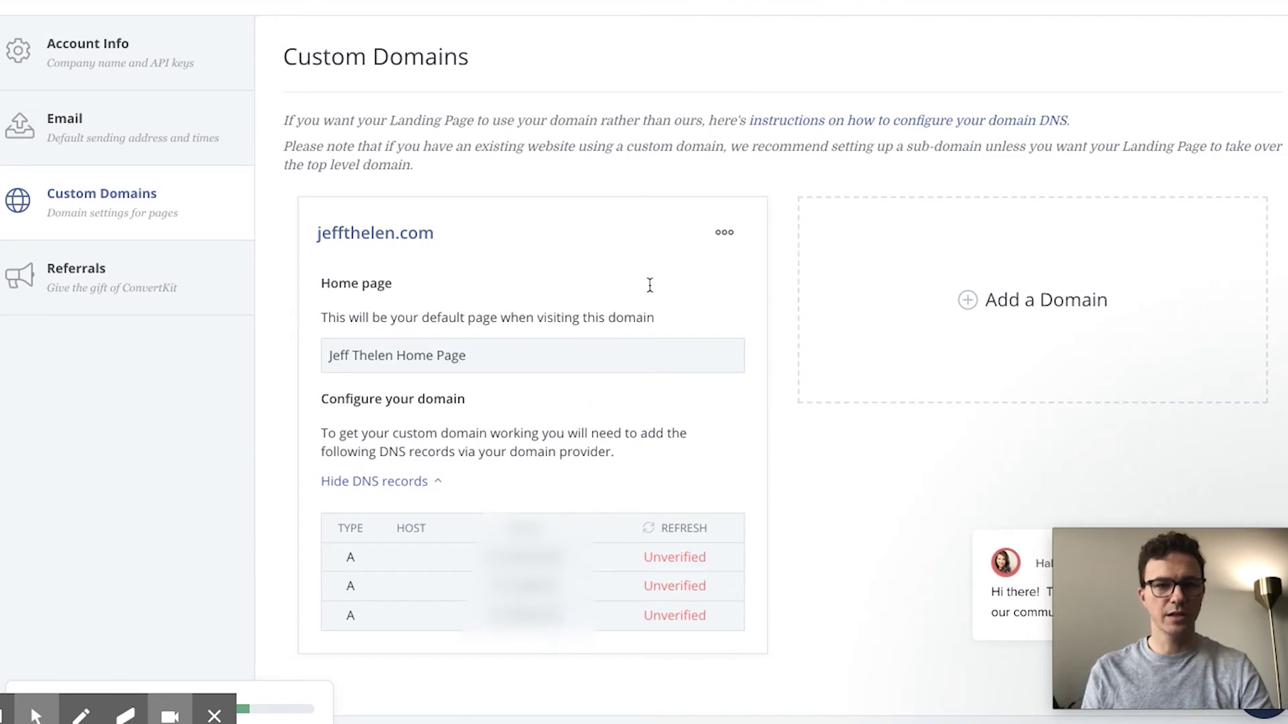
pyautogui.click(409, 482)
pyautogui.scroll(2, 562, 416)
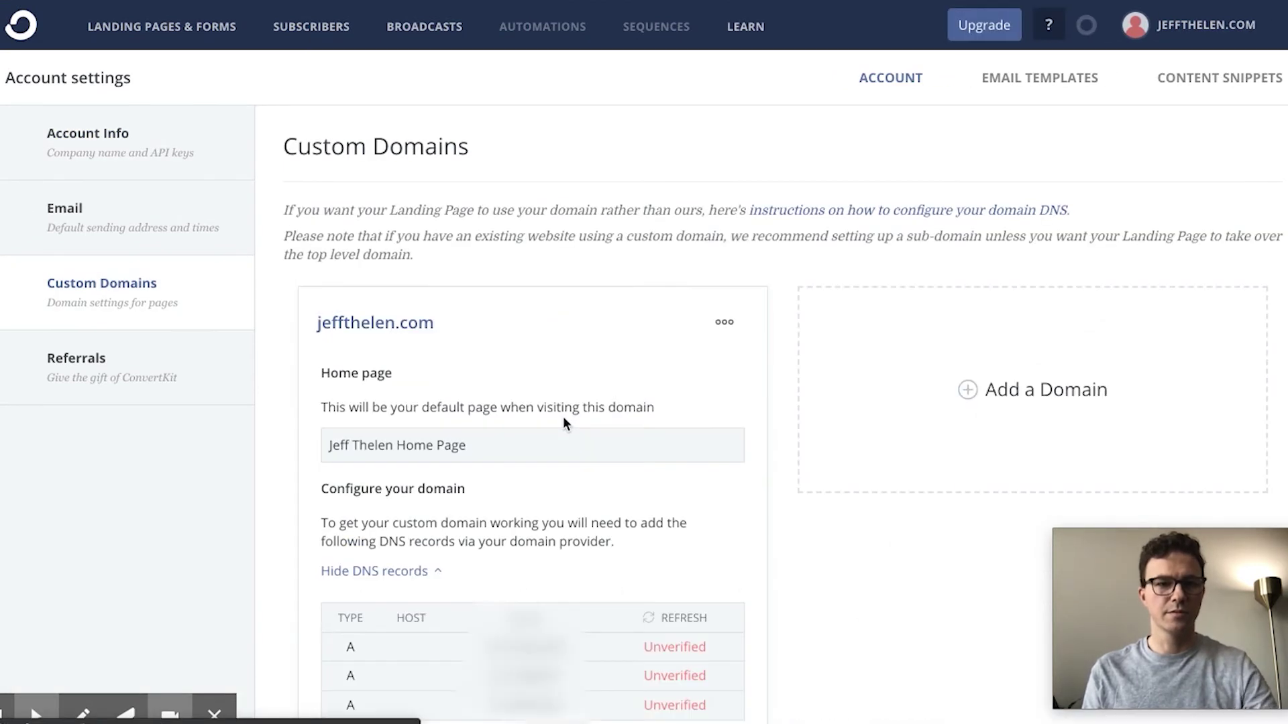
pyautogui.scroll(-2, 574, 463)
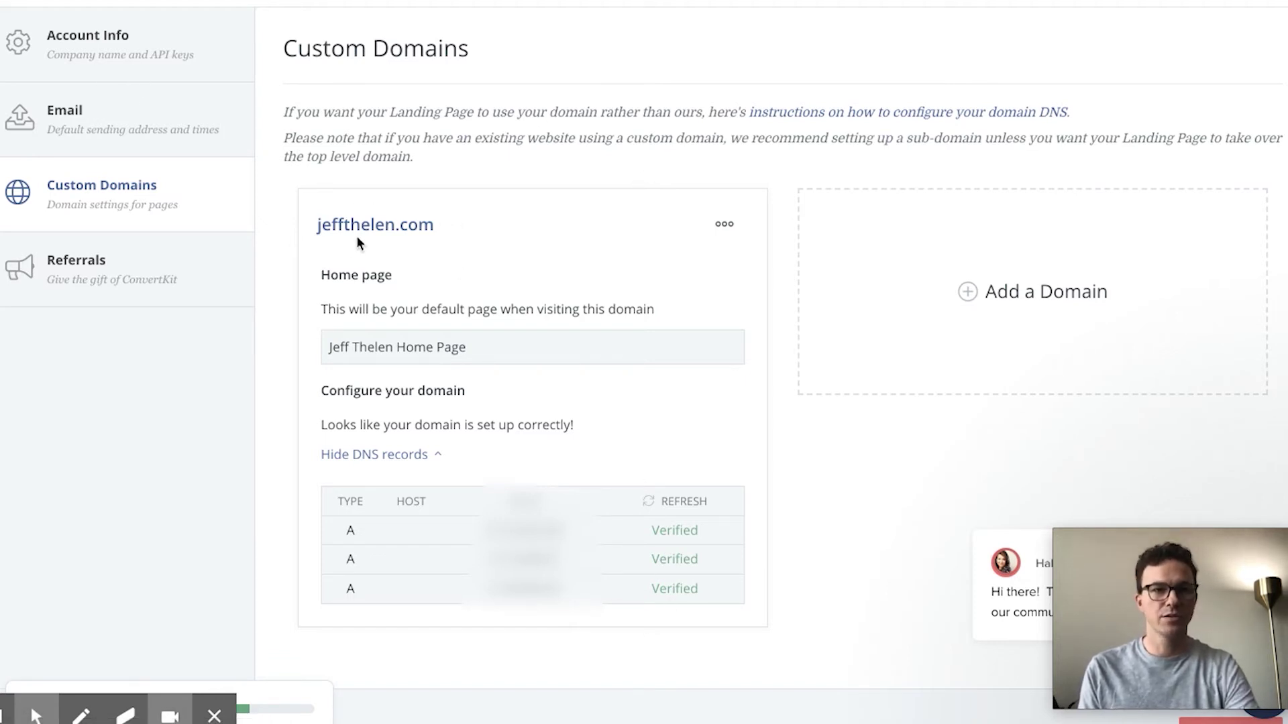
pyautogui.scroll(2, 415, 198)
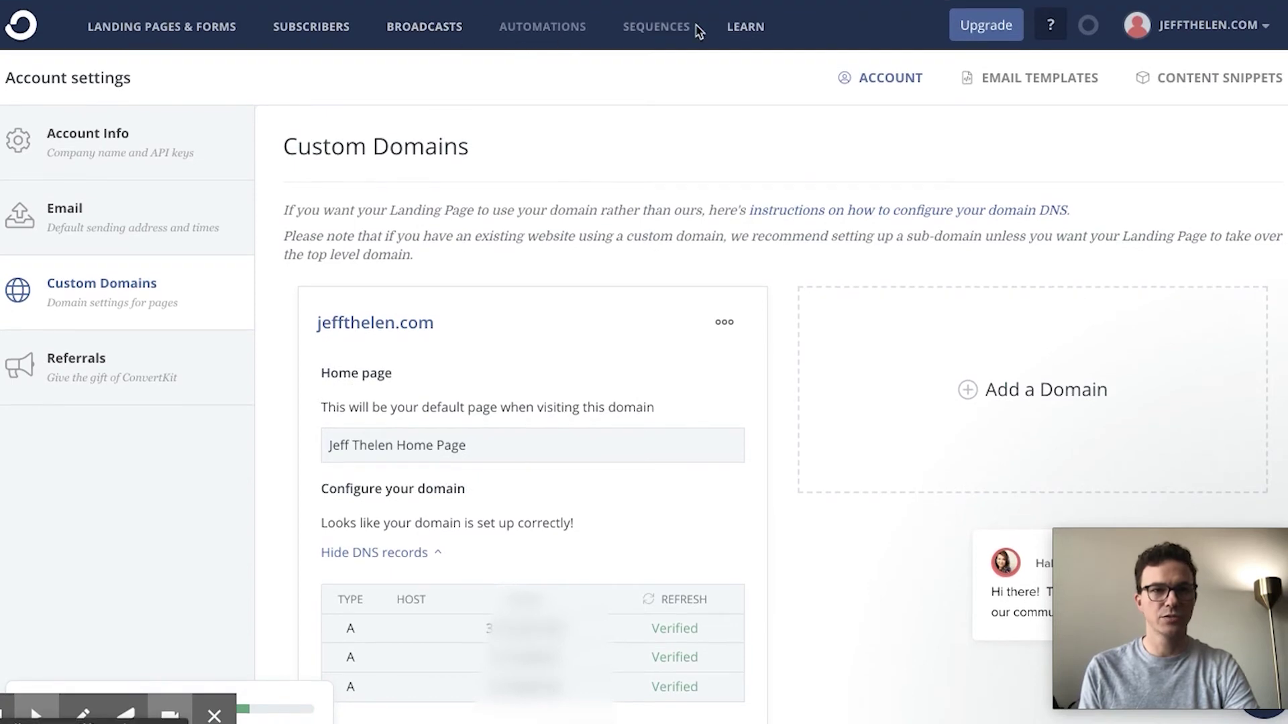
pyautogui.click(147, 30)
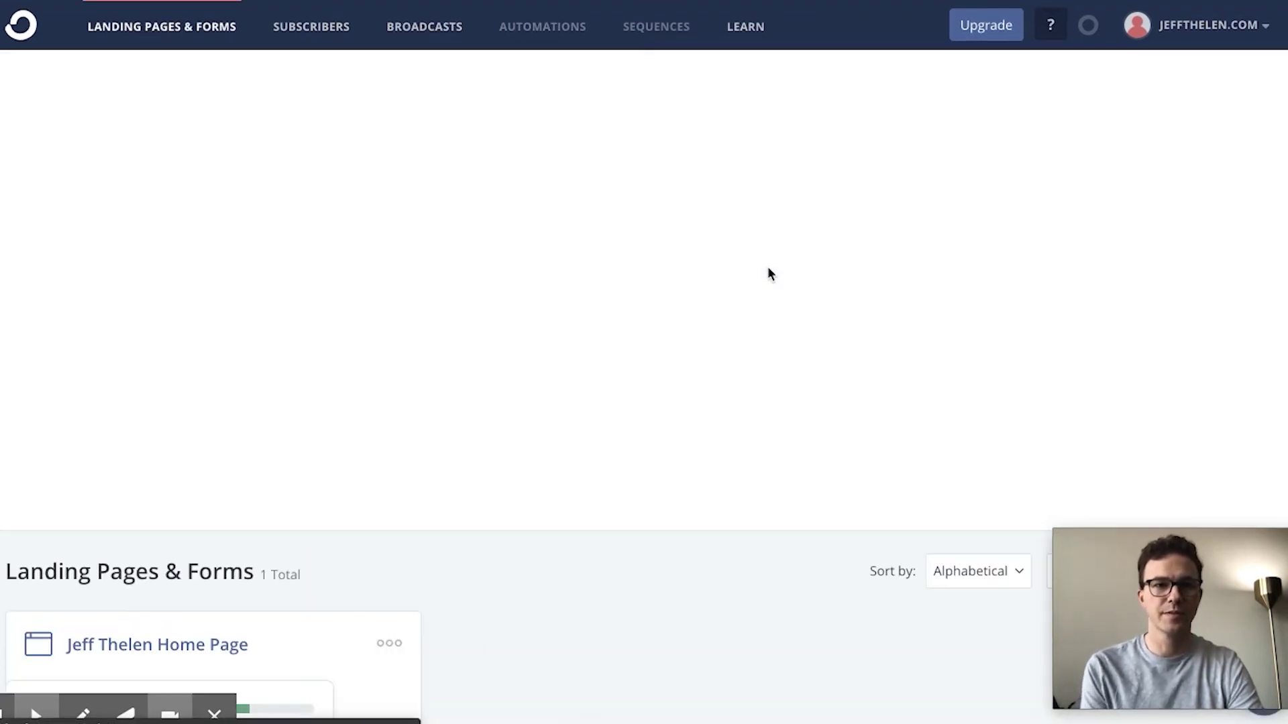
# Publish the Jeff Thelen Home Page on jeffthelen.com with a redirect to the thank-you page.
pyautogui.scroll(-3, 305, 309)
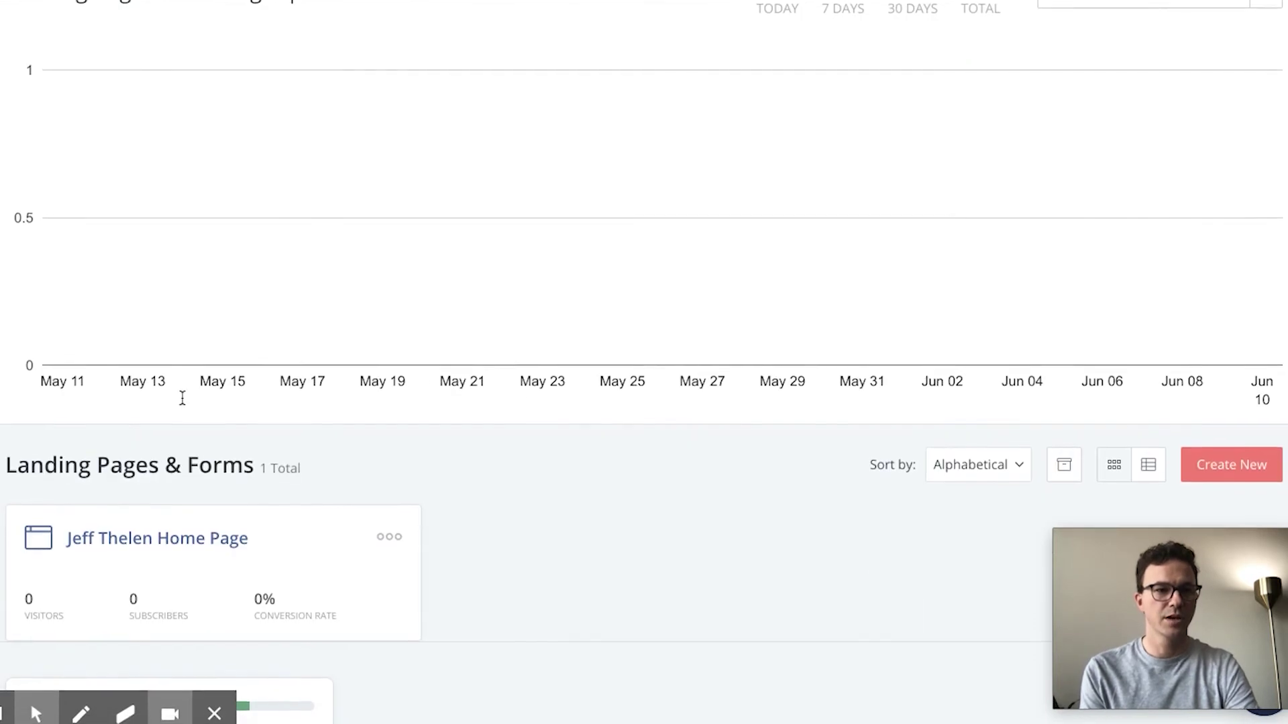
pyautogui.click(161, 550)
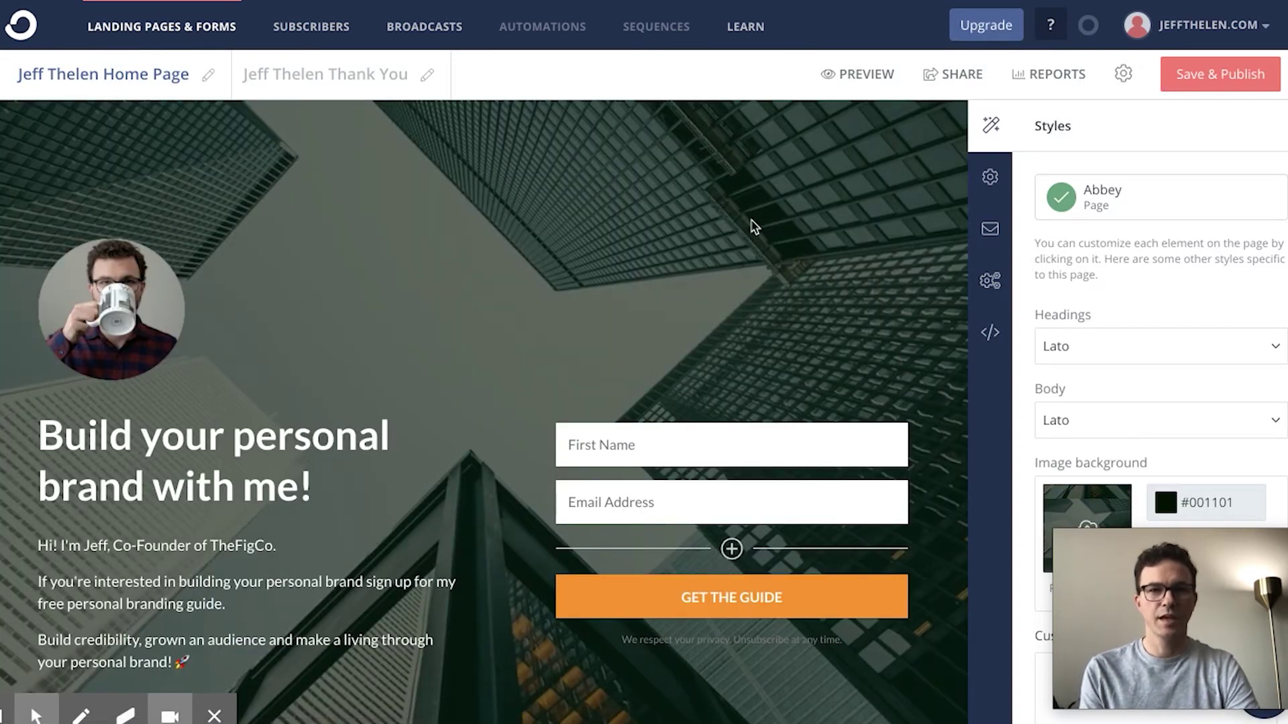
pyautogui.click(991, 177)
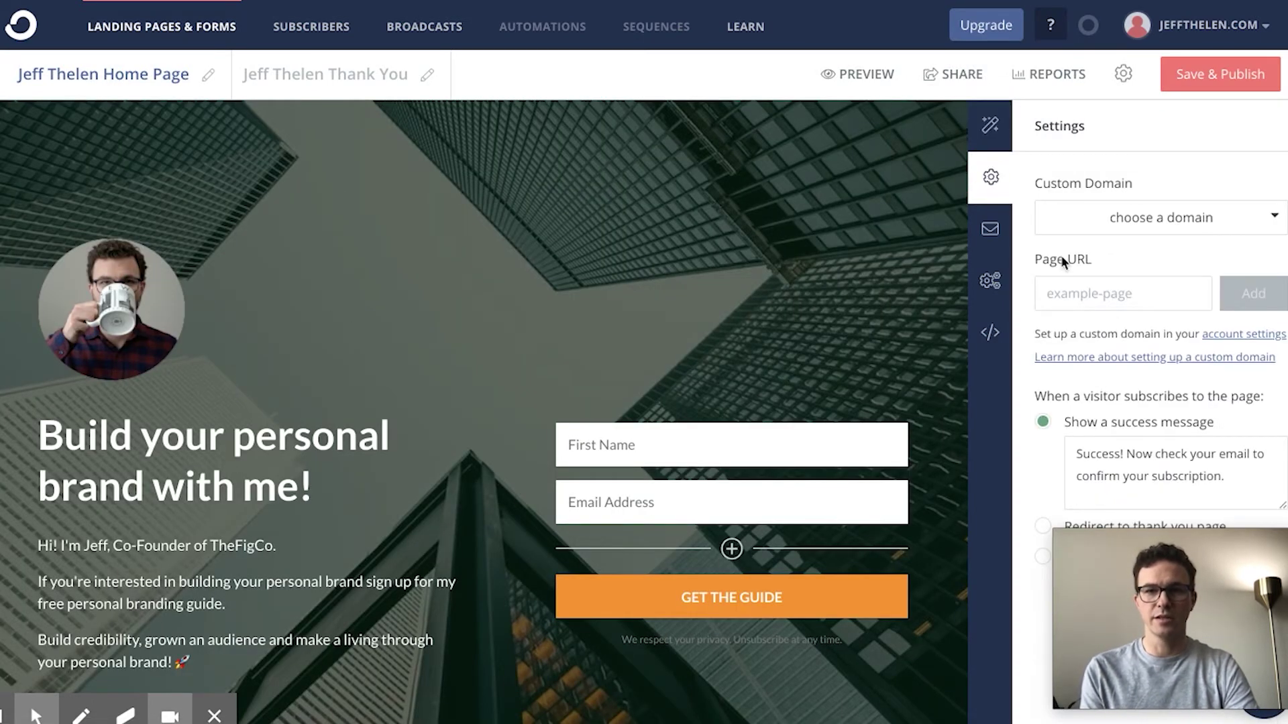
pyautogui.click(1119, 224)
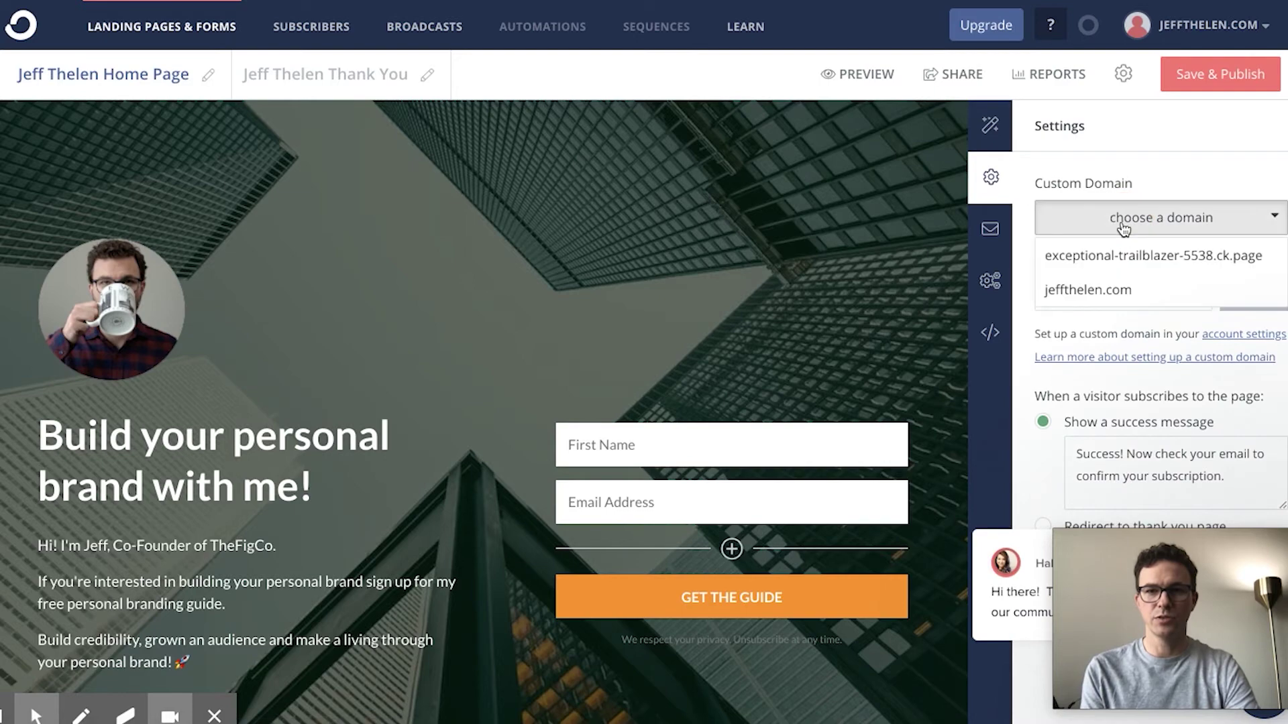
pyautogui.click(1100, 295)
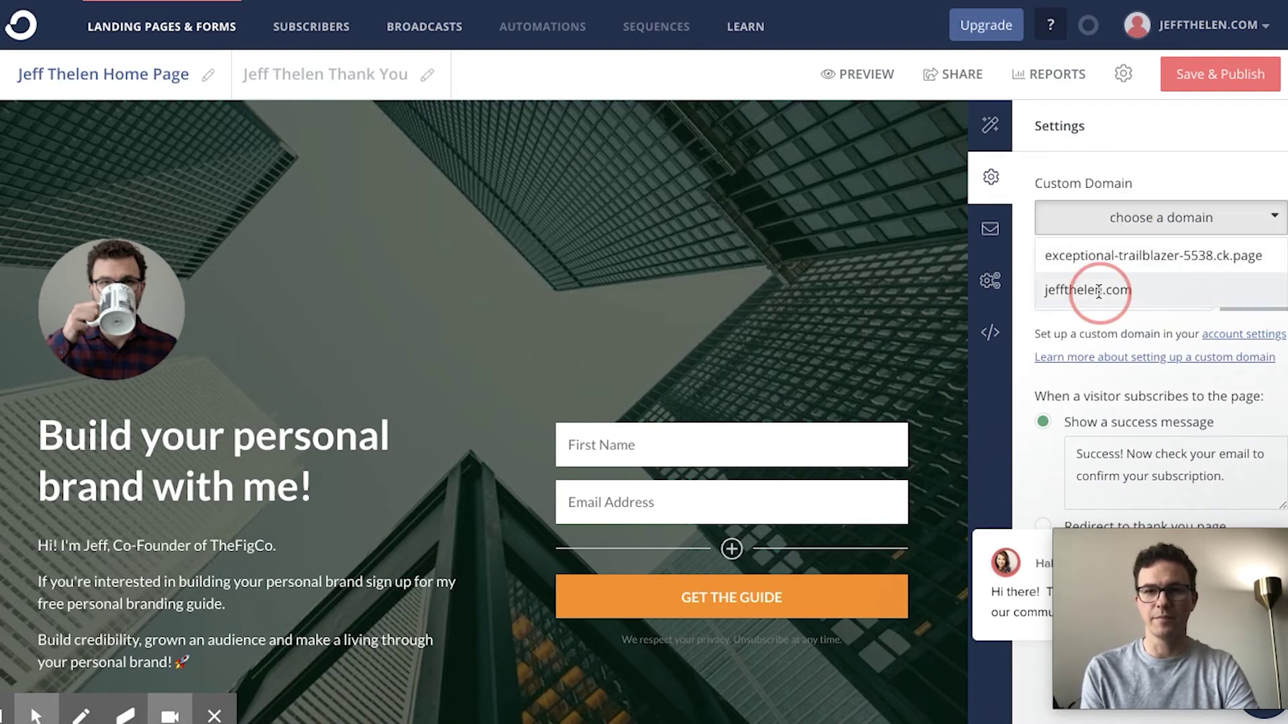
pyautogui.scroll(-1, 1030, 306)
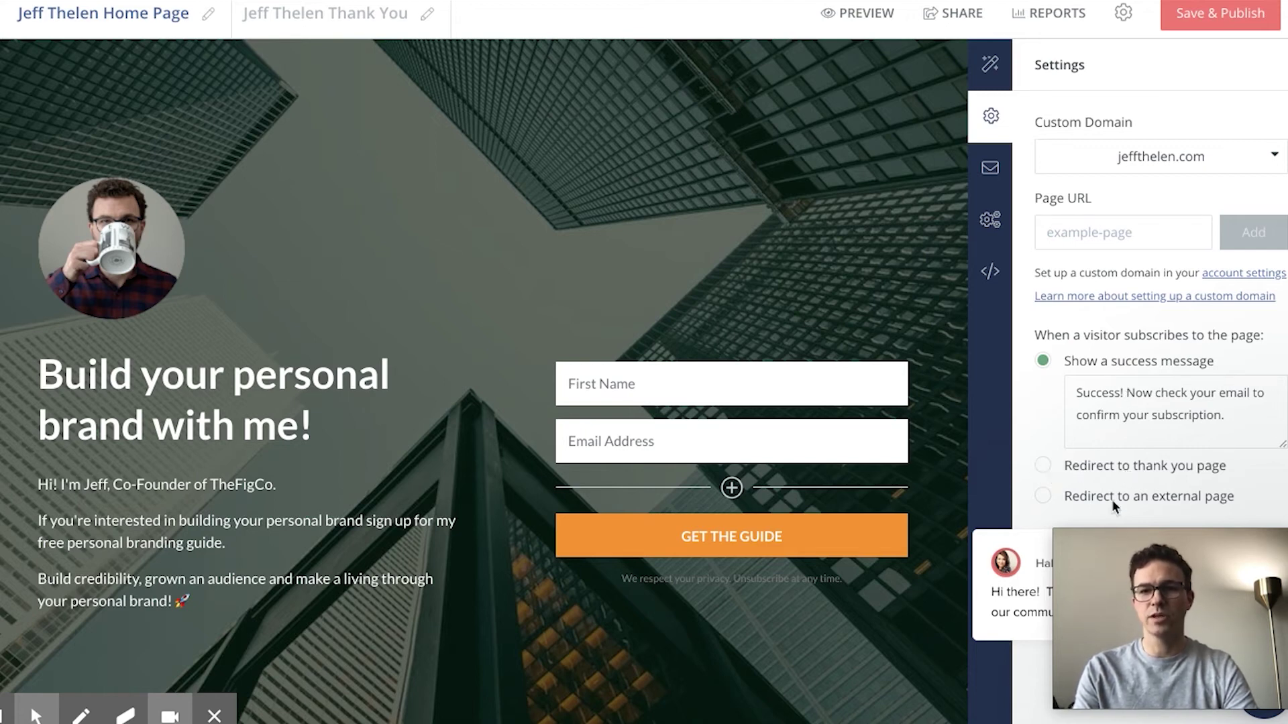
pyautogui.click(1043, 467)
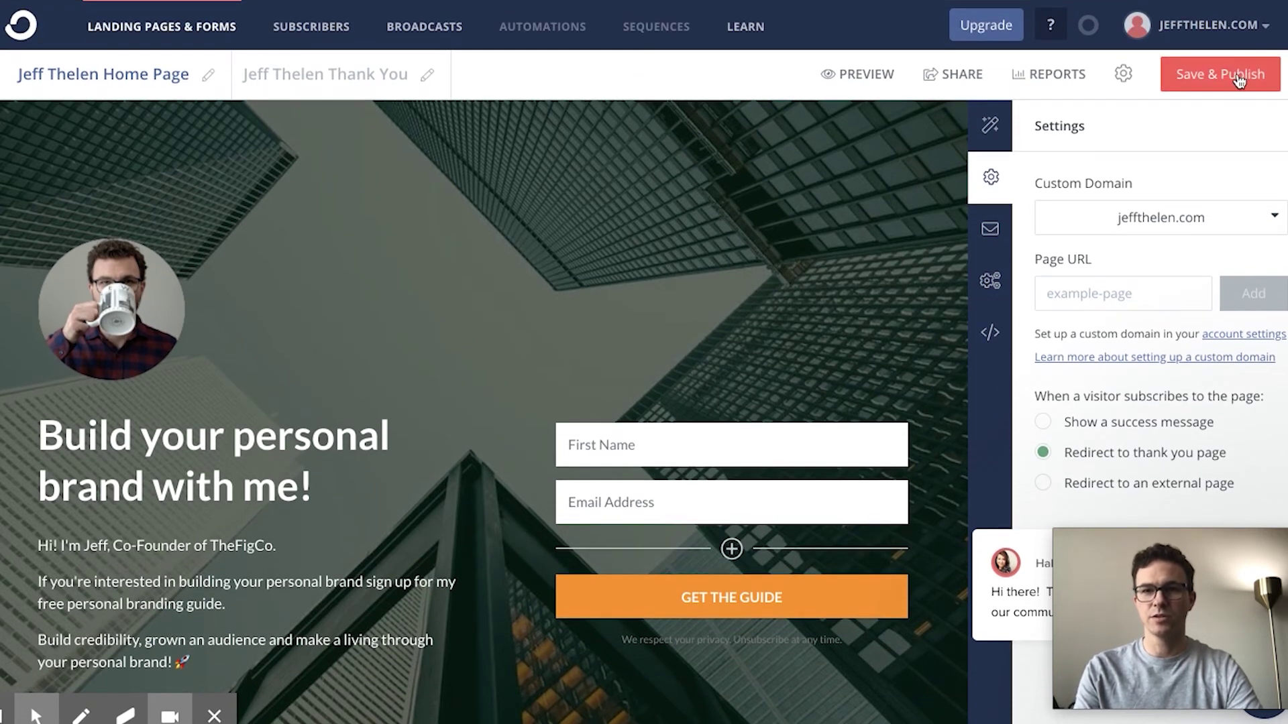
pyautogui.click(1239, 79)
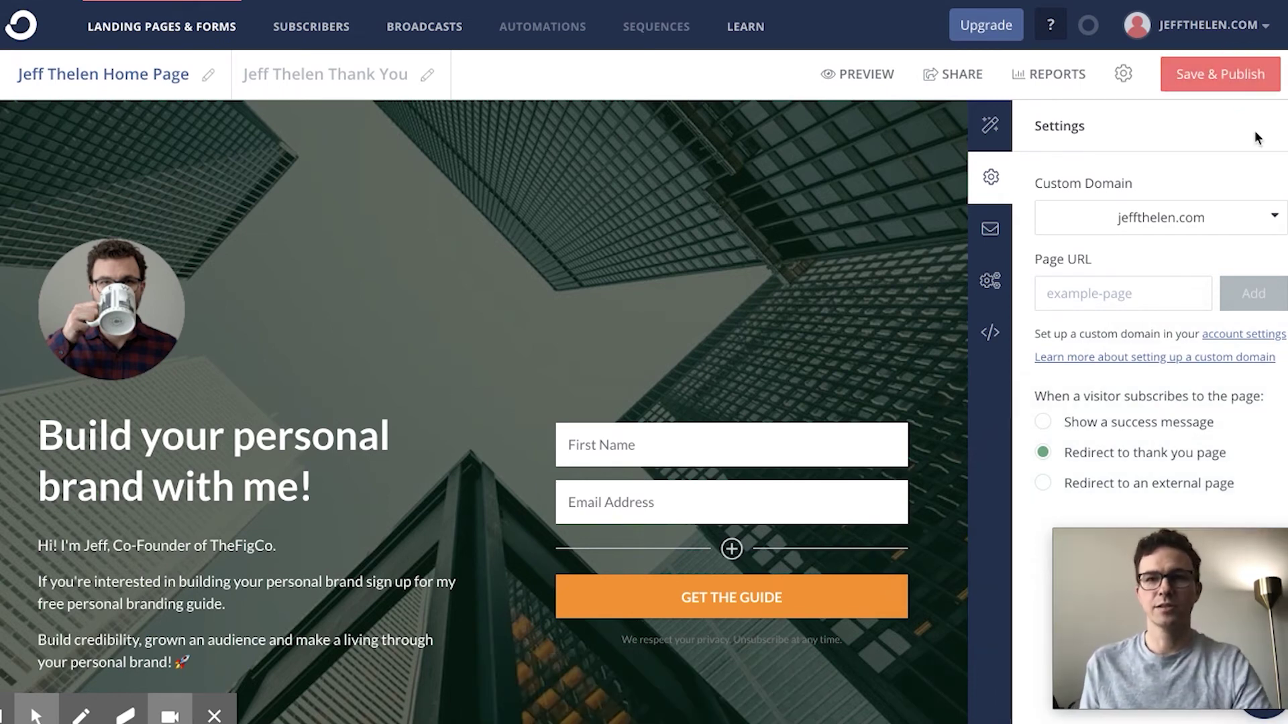
# Load jeffthelen.com in a new tab, then verify the account email from Gmail's confirmation message.
pyautogui.hotkey('ctrl', 't')
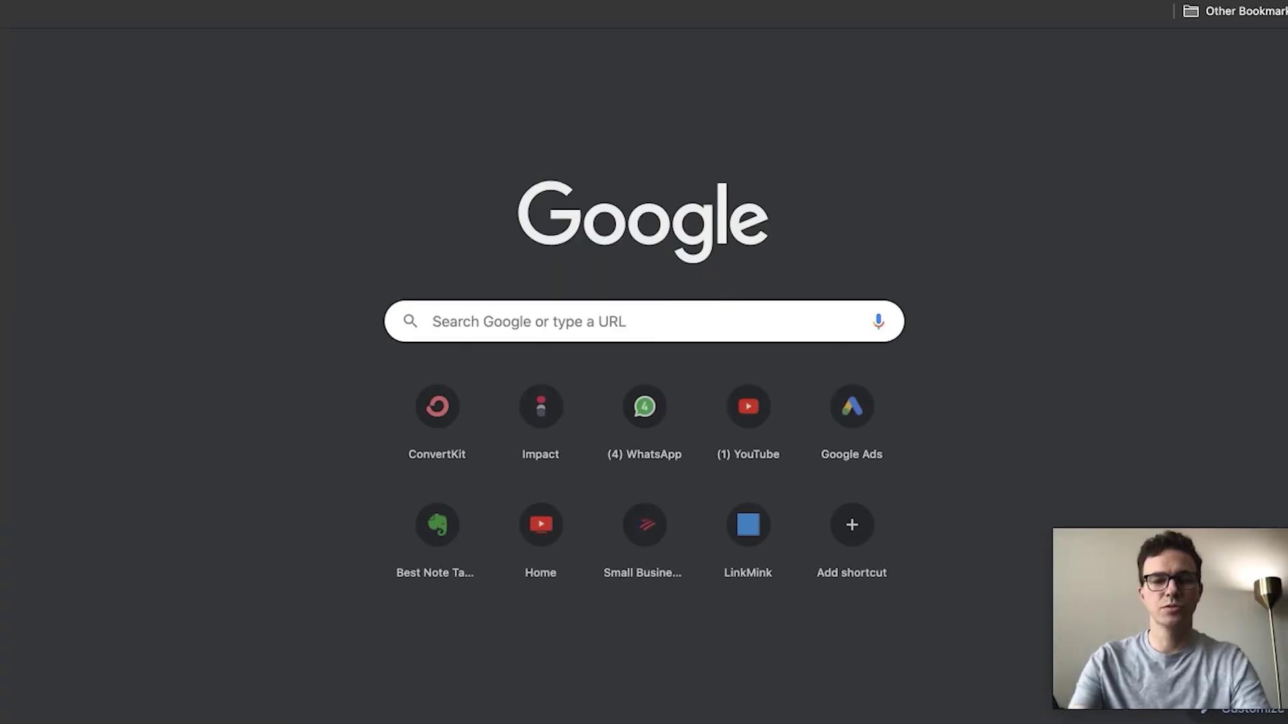
pyautogui.write('jefft')
pyautogui.press('Return')
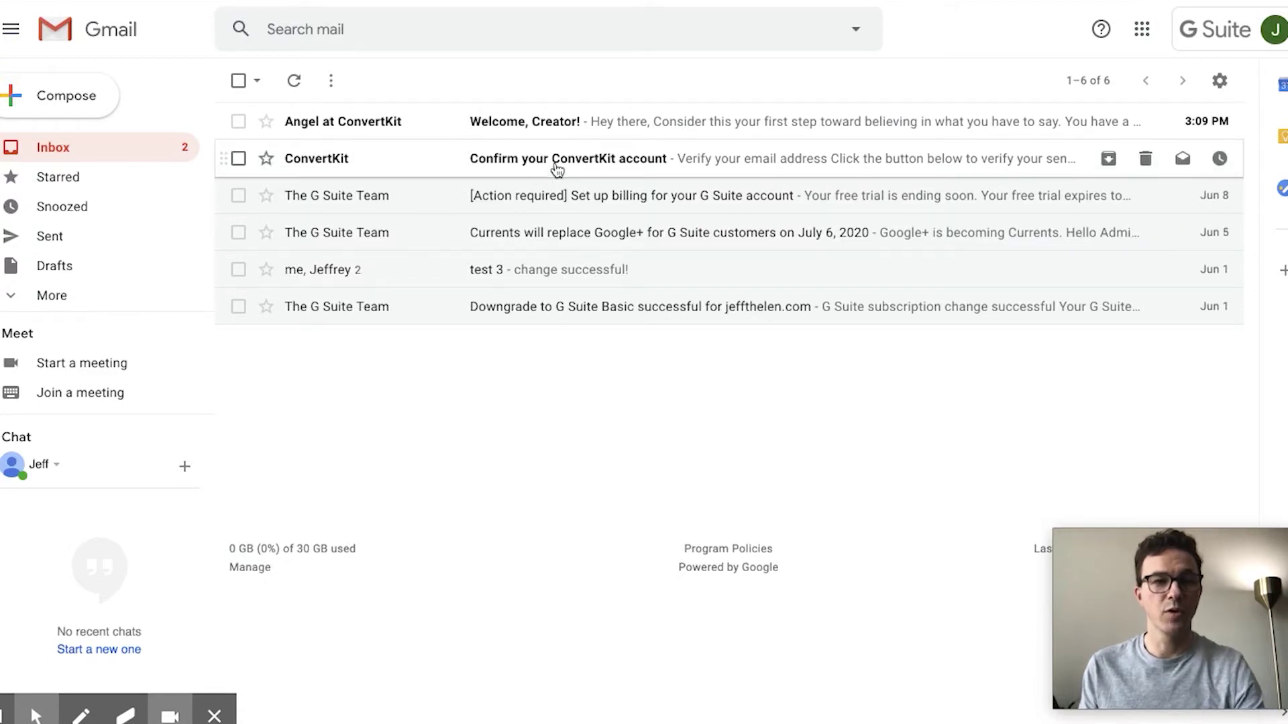
pyautogui.click(590, 167)
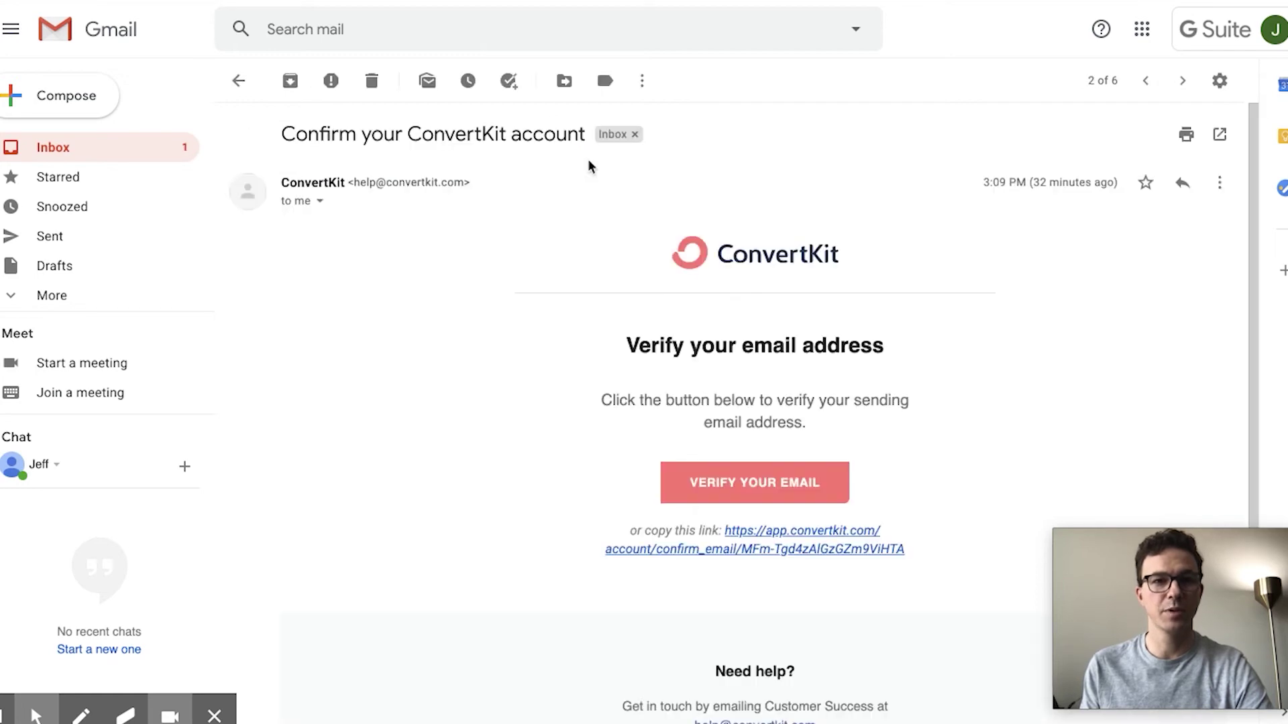
pyautogui.click(740, 493)
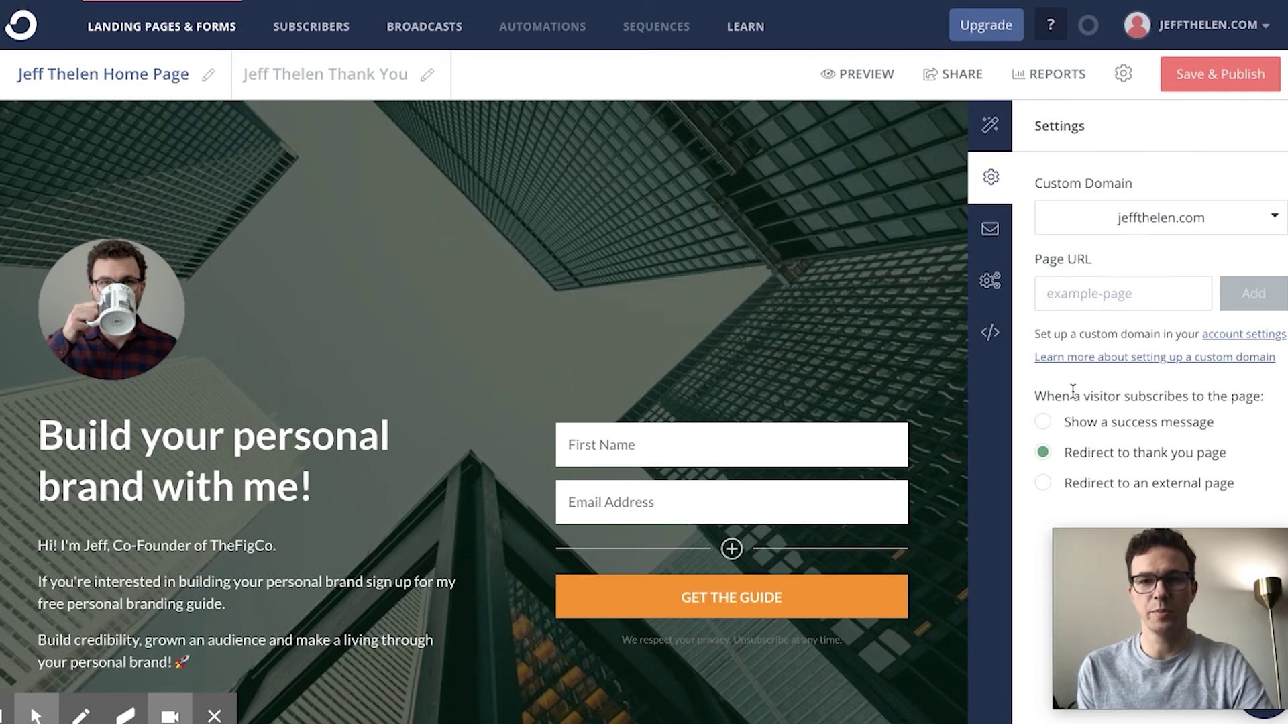
# Show the Home Page's incentive email settings from the envelope tab in the sidebar.
pyautogui.scroll(-1, 1066, 468)
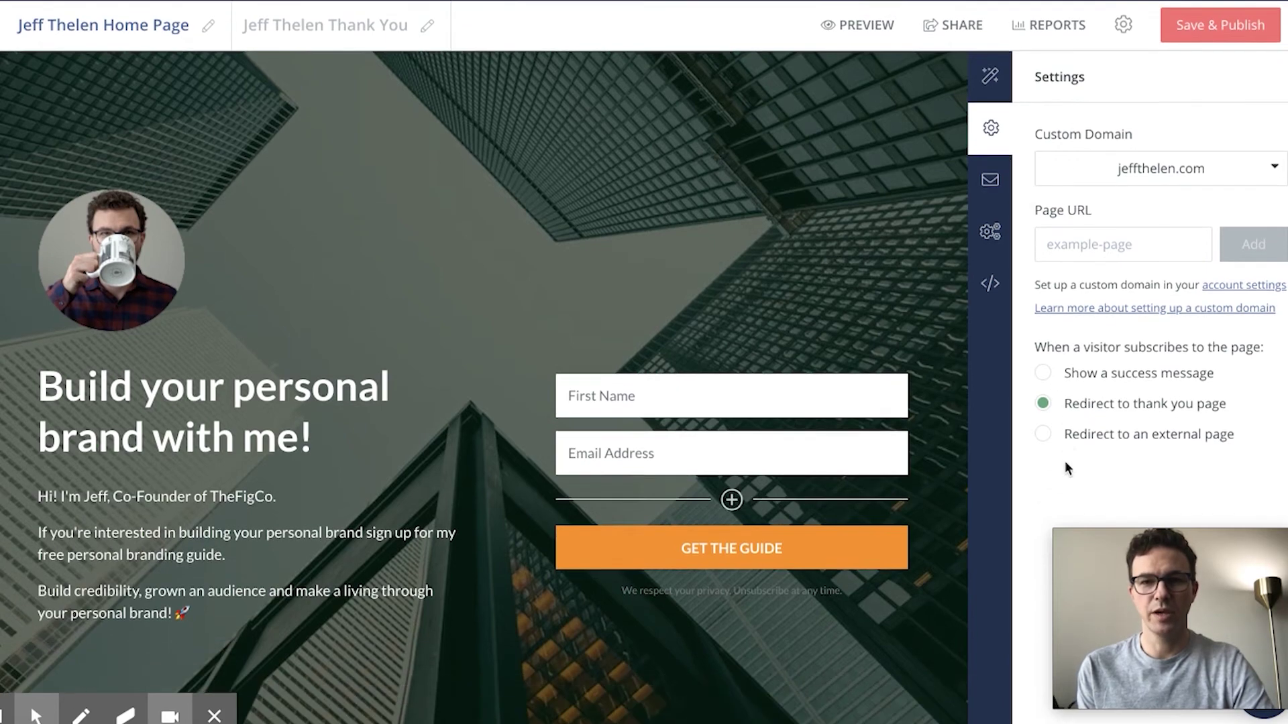
pyautogui.scroll(-2, 1065, 463)
pyautogui.scroll(4, 1064, 463)
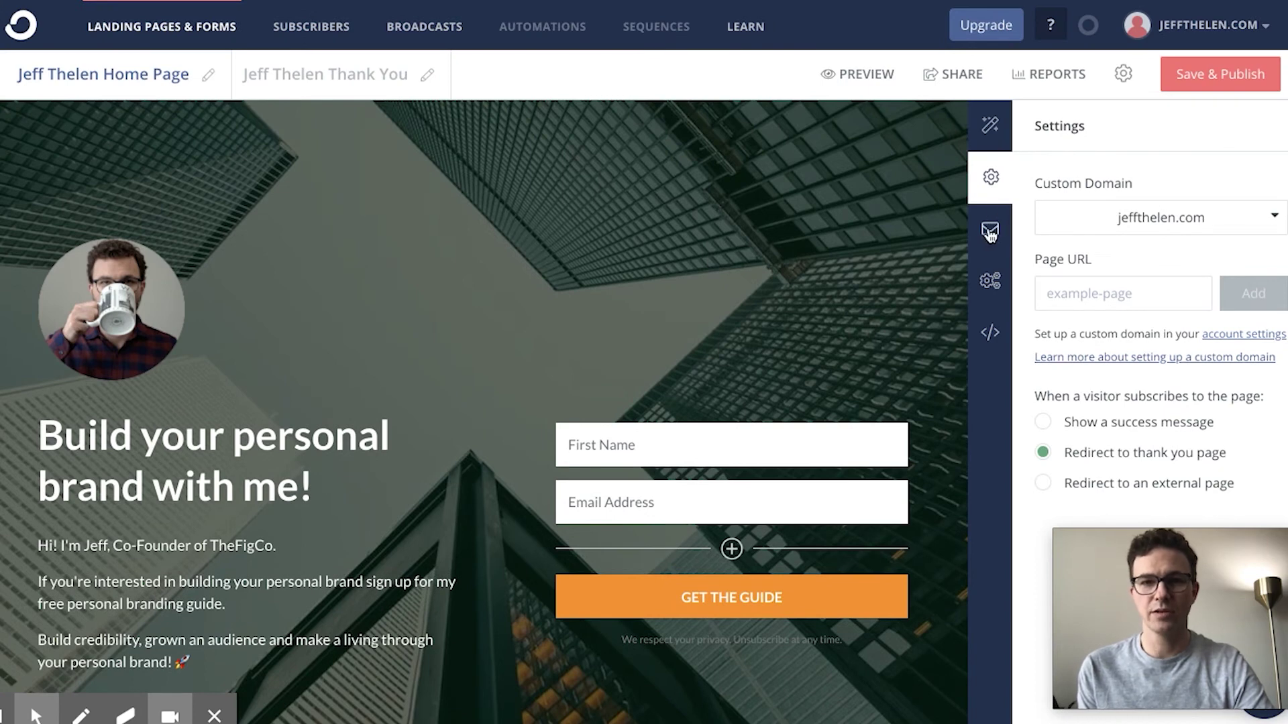
pyautogui.click(990, 232)
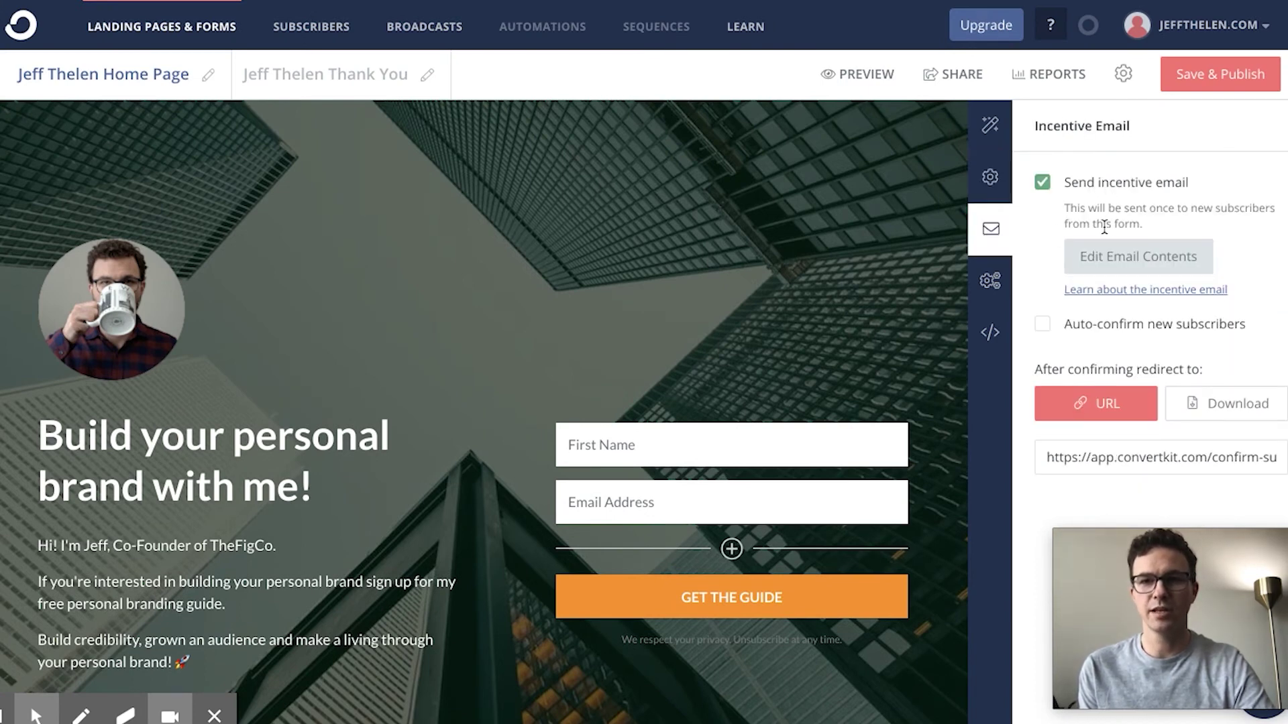
# Reword the incentive email's subject and body to mention getting your guide.
pyautogui.click(1126, 260)
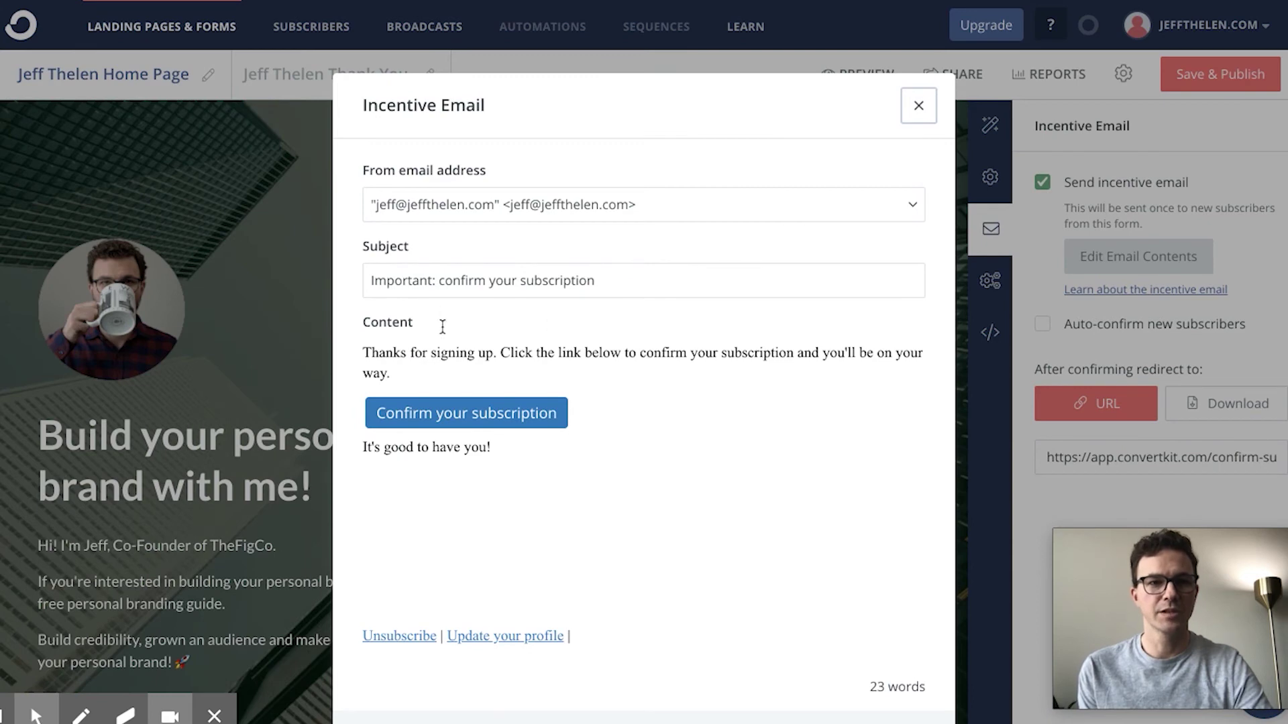
pyautogui.click(603, 277)
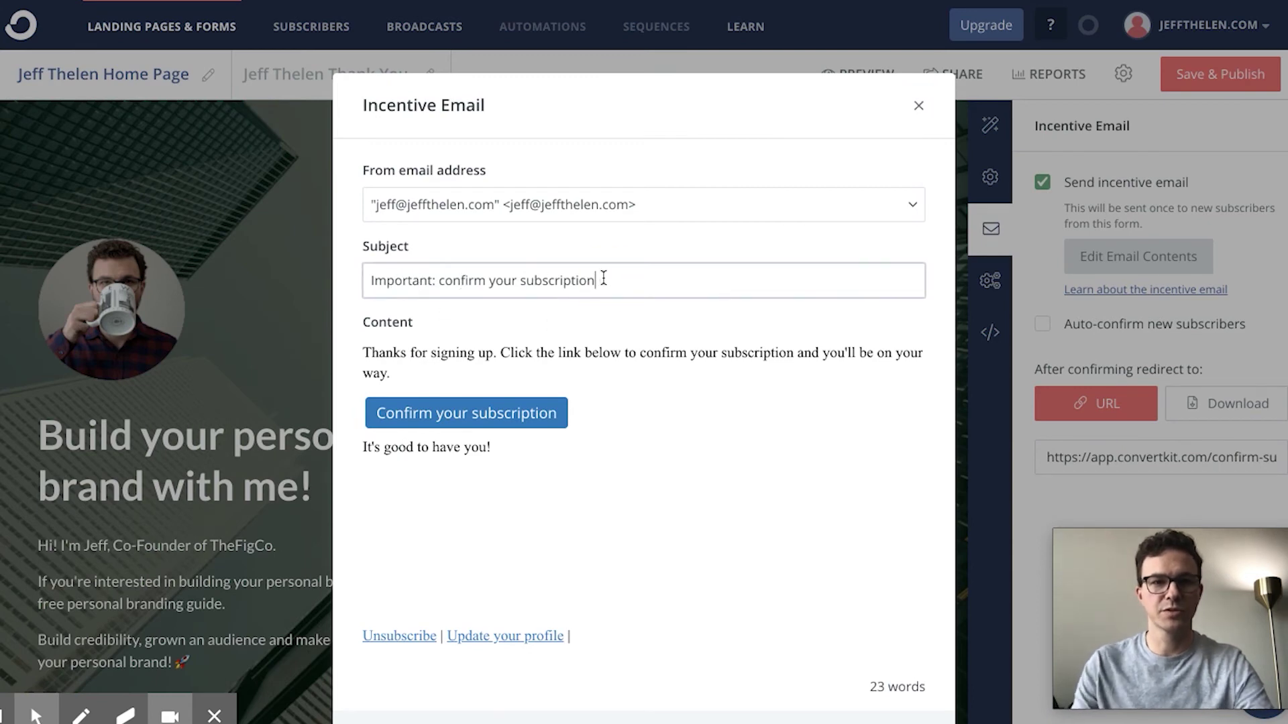
pyautogui.write('& get your persaonal')
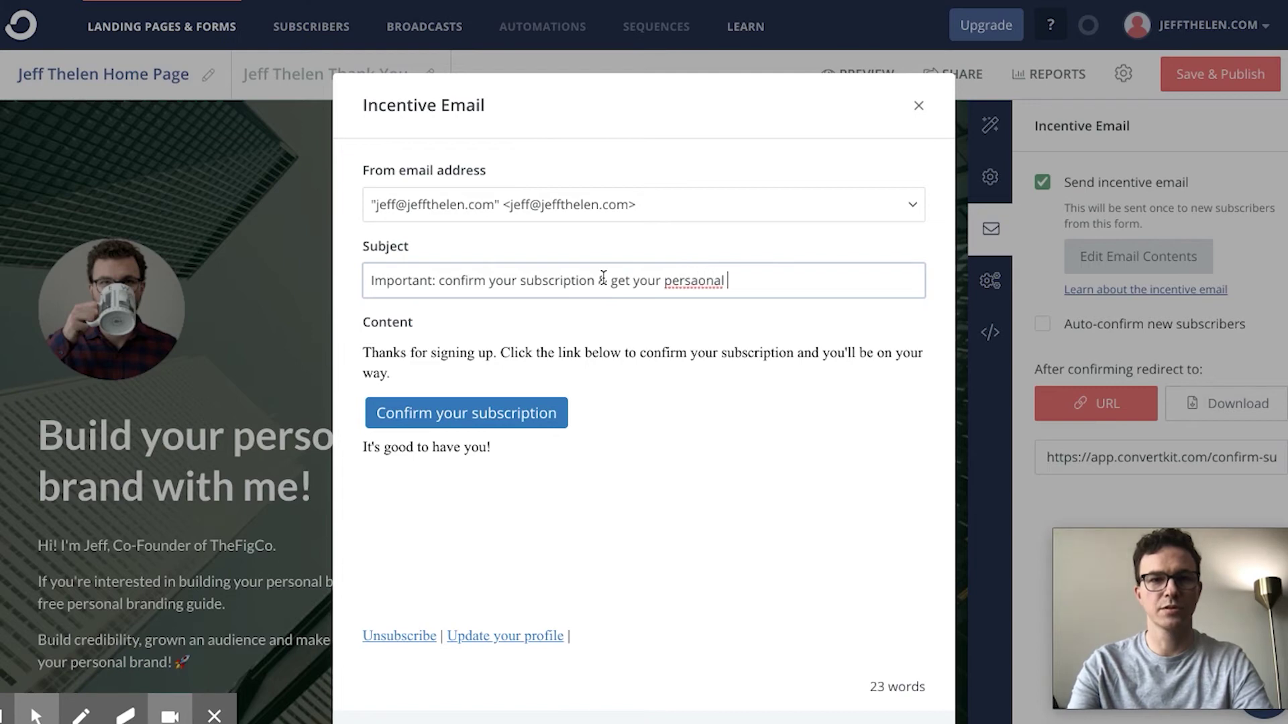
pyautogui.press('BackSpace')
pyautogui.press('BackSpace')
pyautogui.press('BackSpace')
pyautogui.press('BackSpace')
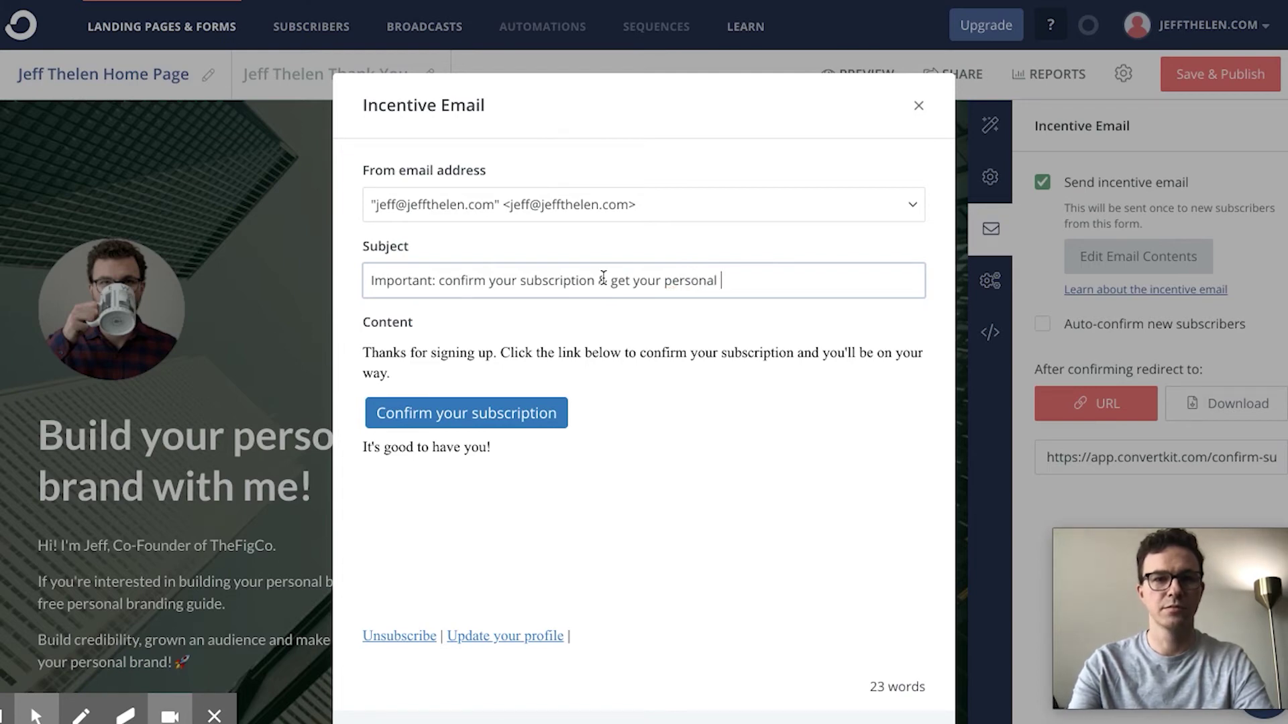
pyautogui.write('bradn')
pyautogui.press('BackSpace')
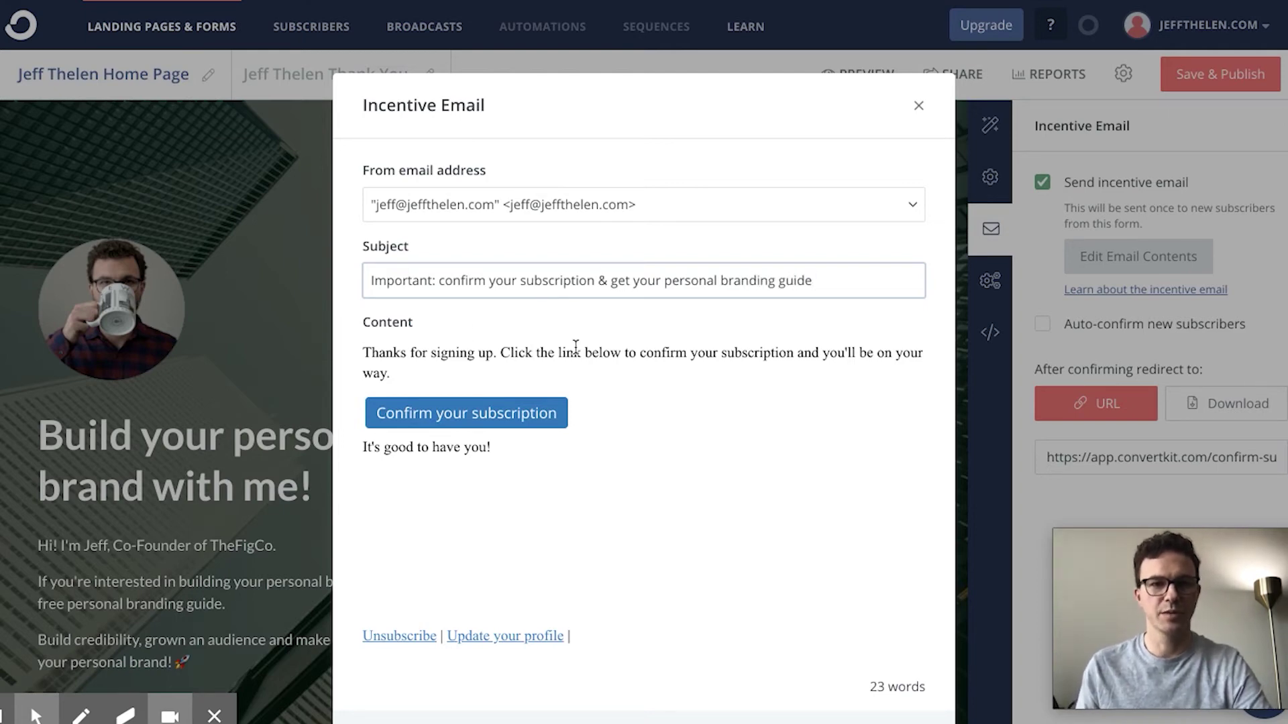
pyautogui.click(819, 352)
pyautogui.write('get your')
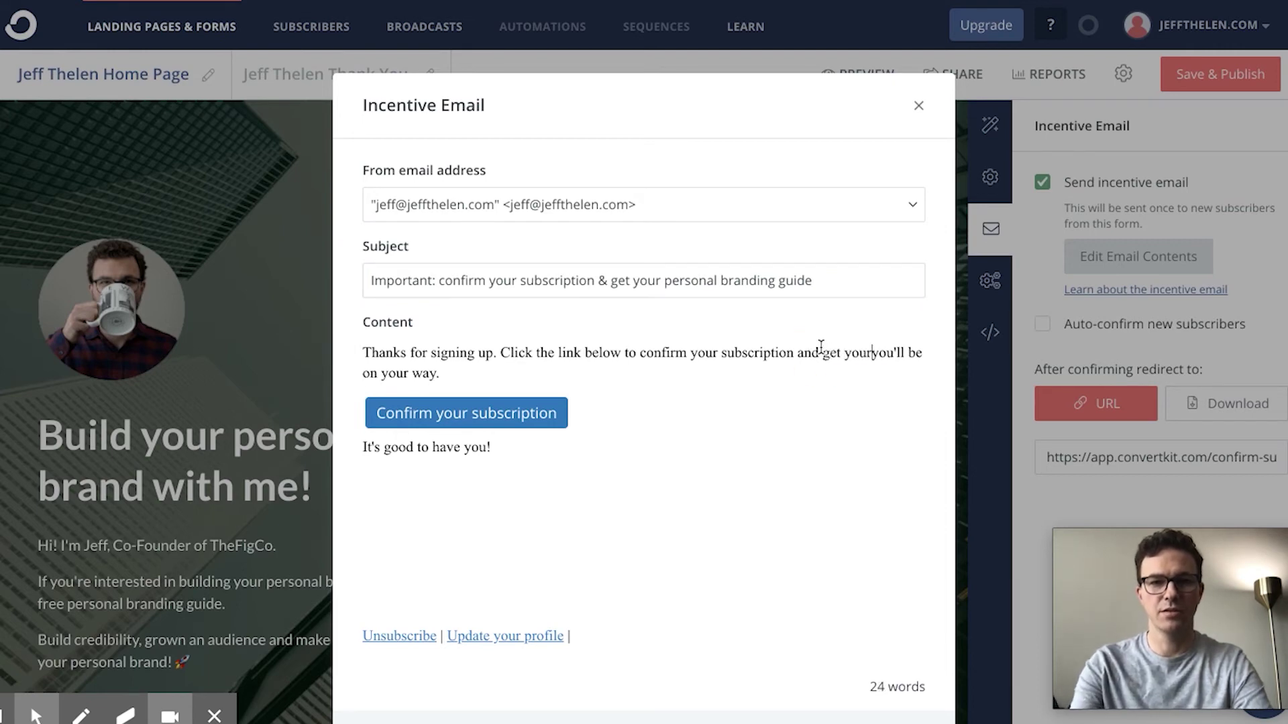
pyautogui.write(' guide')
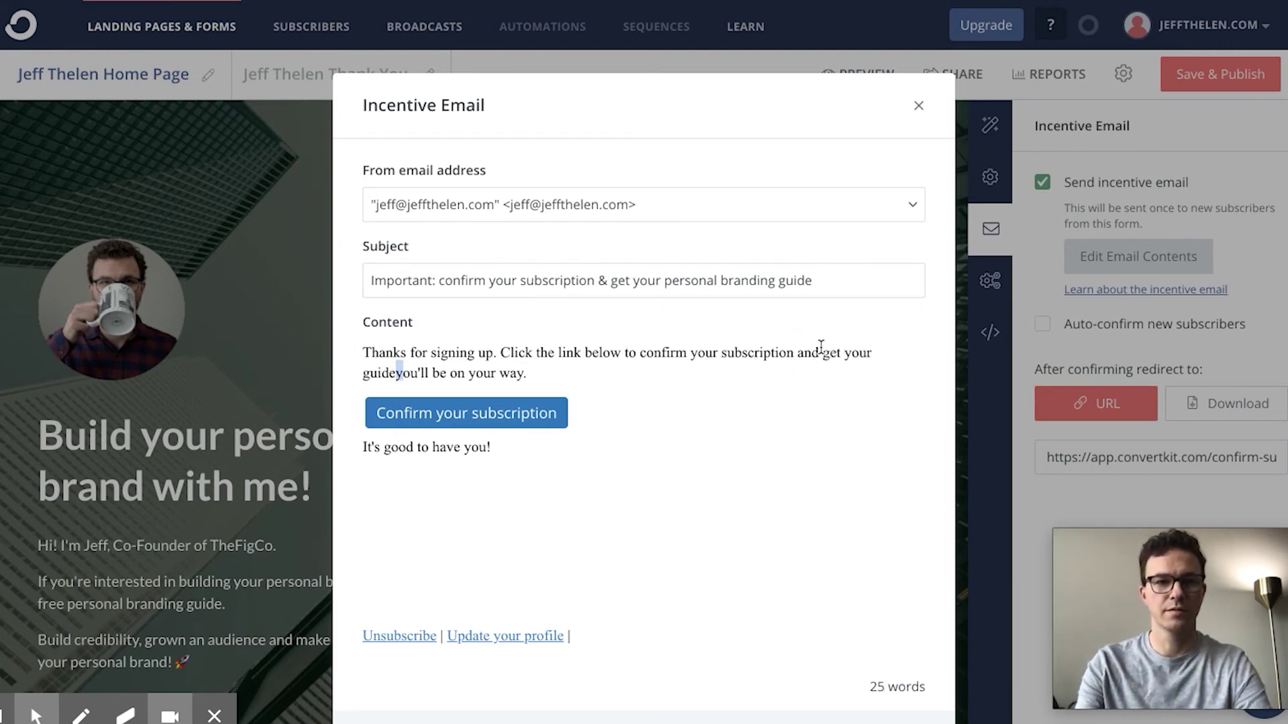
pyautogui.hotkey('shift', 'Right')
pyautogui.hotkey('shift', 'Right')
pyautogui.hotkey('shift', 'Right')
pyautogui.hotkey('shift', 'Right')
pyautogui.hotkey('shift', 'Right')
pyautogui.hotkey('shift', 'Right')
pyautogui.hotkey('shift', 'Right')
pyautogui.hotkey('shift', 'Right')
pyautogui.hotkey('shift', 'Right')
pyautogui.hotkey('shift', 'Right')
pyautogui.hotkey('shift', 'Right')
pyautogui.hotkey('shift', 'Right')
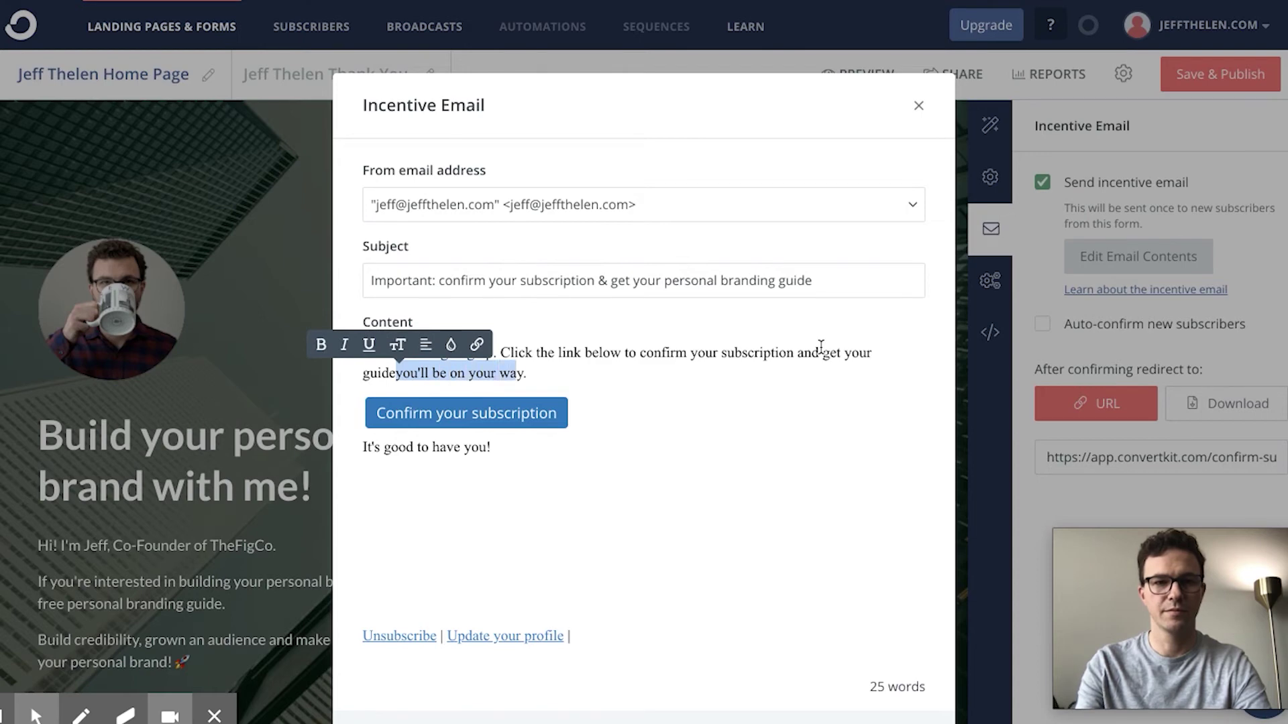
pyautogui.hotkey('shift', 'Right')
pyautogui.press('BackSpace')
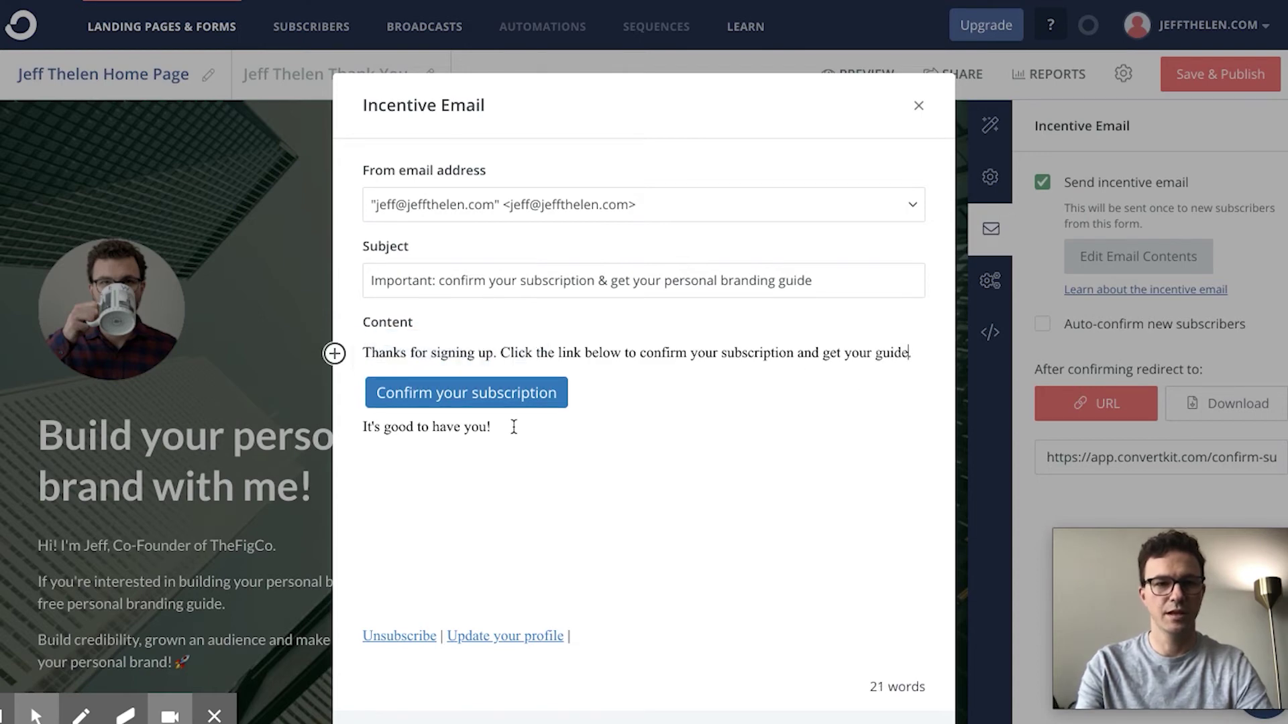
# Make the email's confirm button background orange, #FF8C00.
pyautogui.click(525, 392)
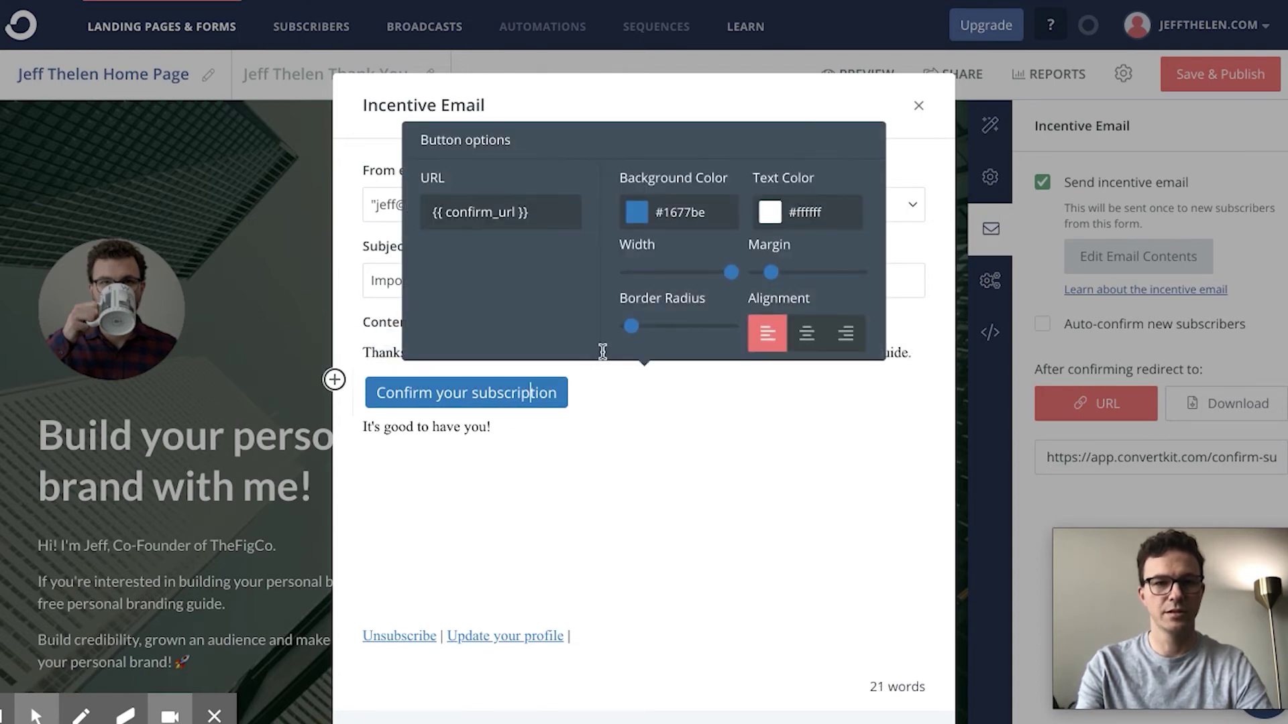
pyautogui.click(666, 225)
pyautogui.write('FF8C00')
pyautogui.click(612, 520)
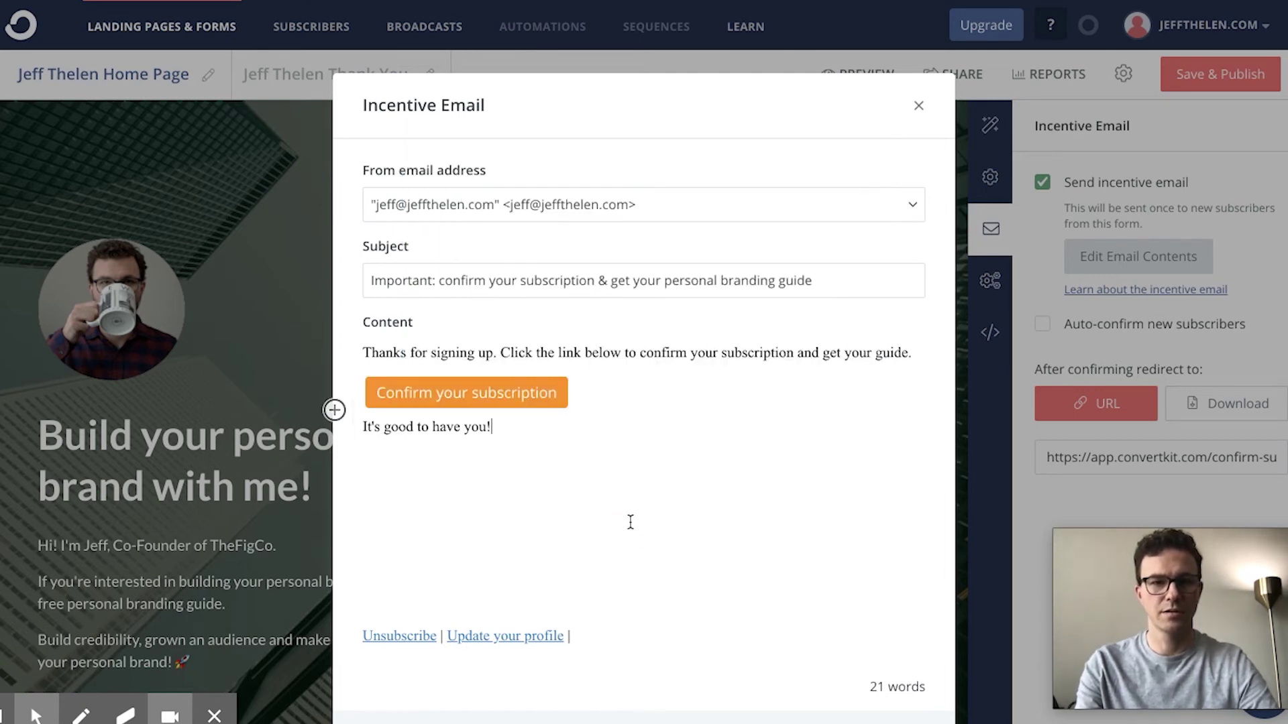
# Relabel the button 'Confirm Subscription + Personal Branding Guide' and save the email.
pyautogui.click(527, 400)
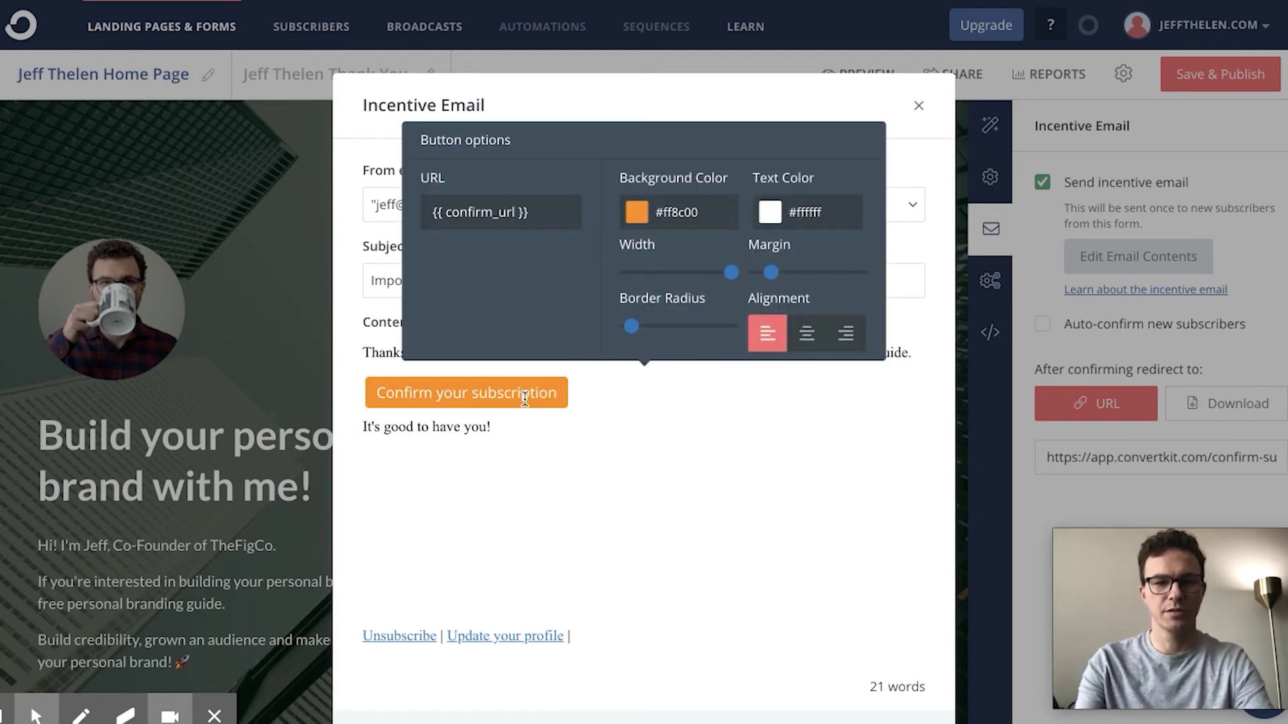
pyautogui.write('+ ')
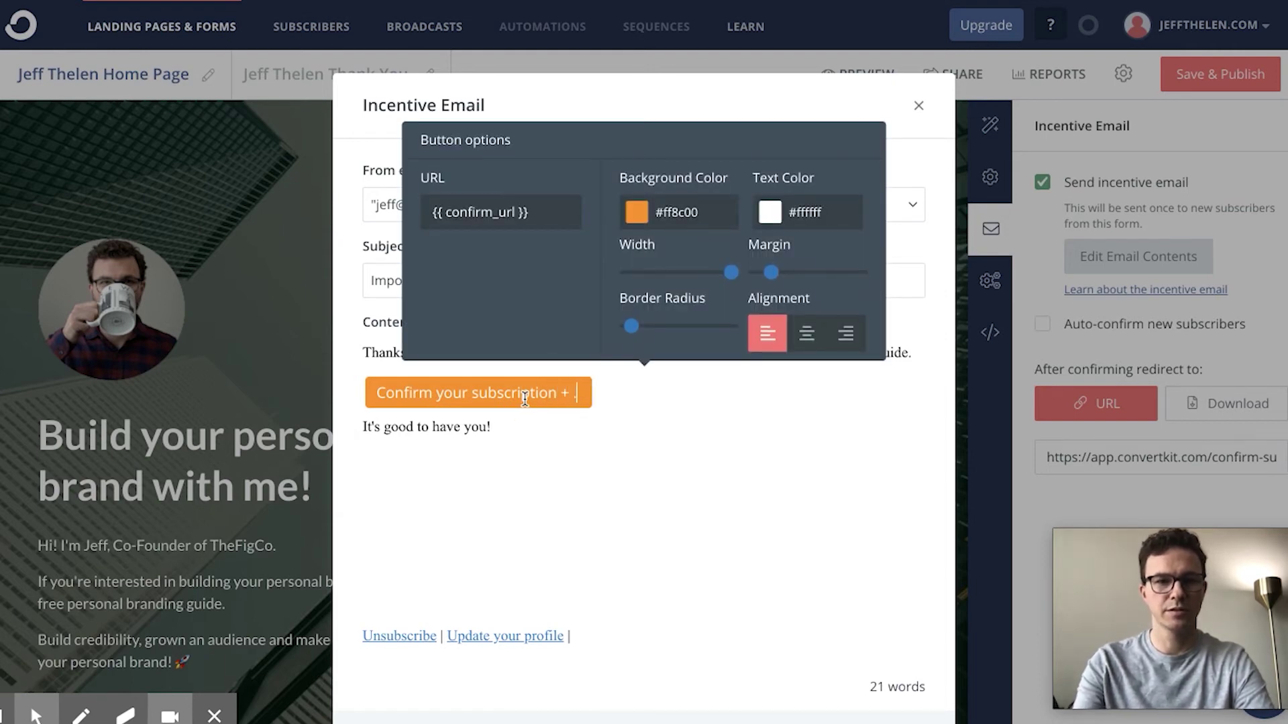
pyautogui.write('Personal')
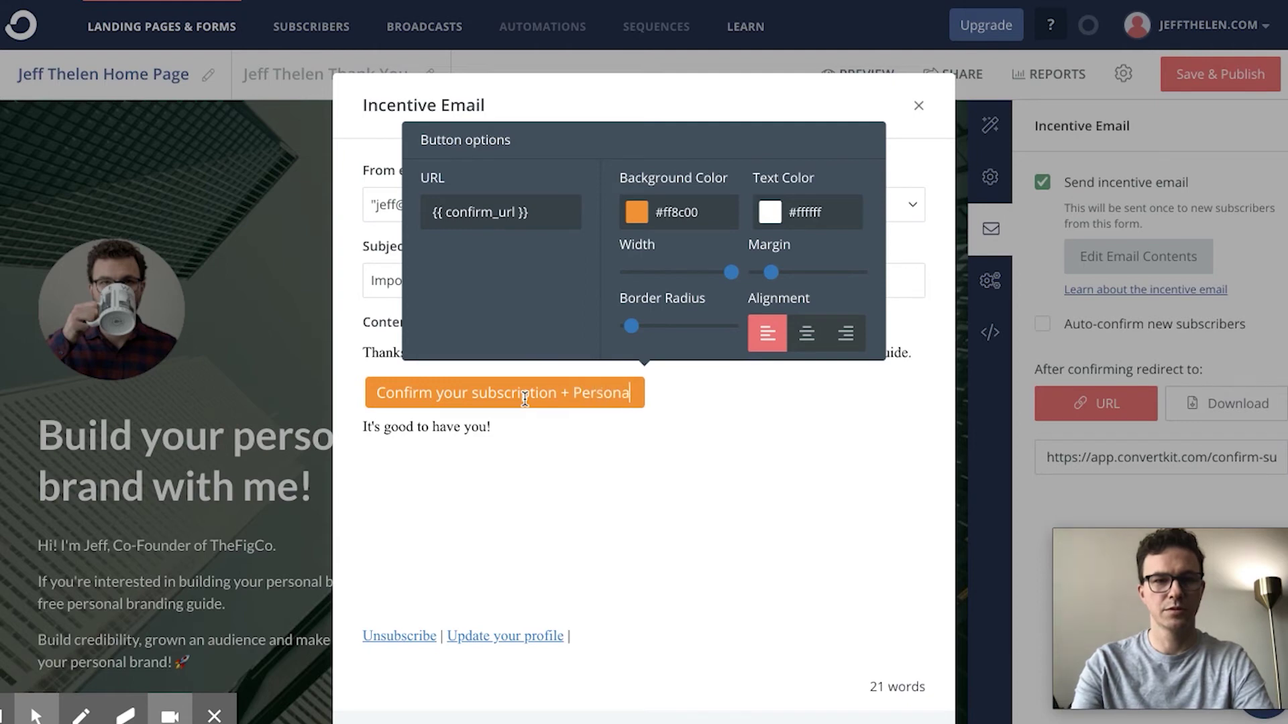
pyautogui.write(' Branding Guid')
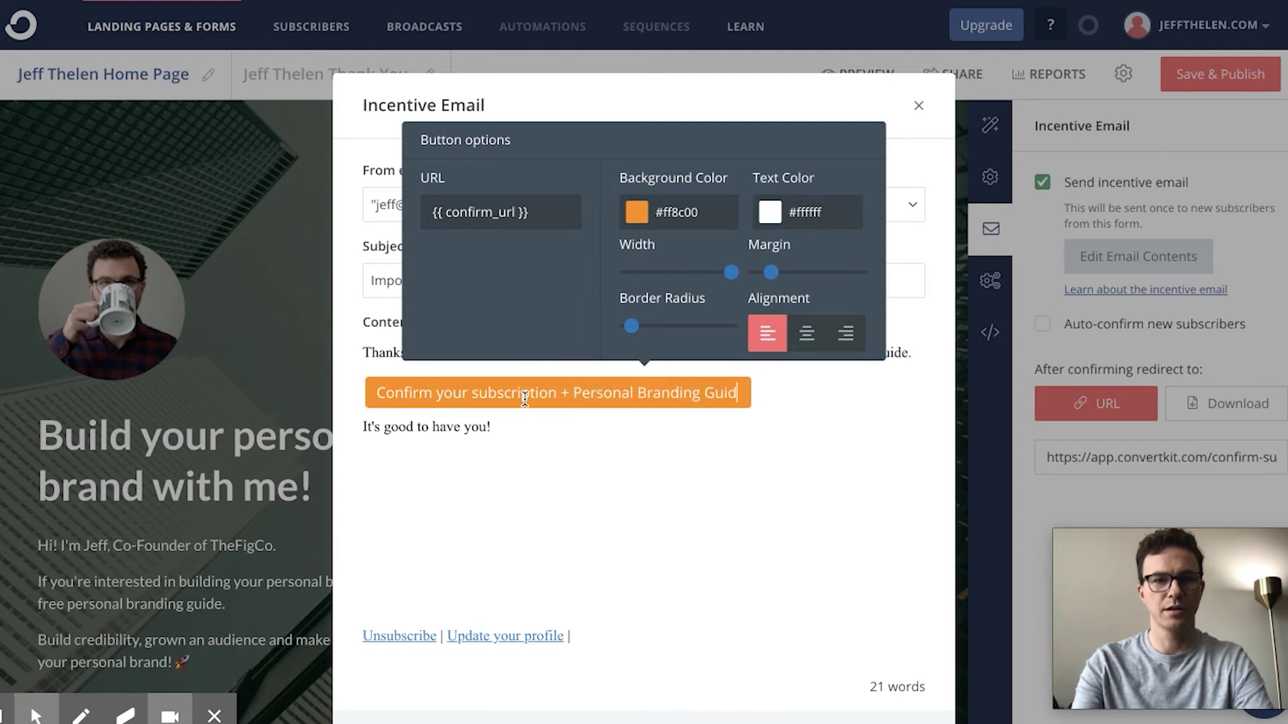
pyautogui.write('e')
pyautogui.click(463, 405)
pyautogui.press('Delete')
pyautogui.write('S')
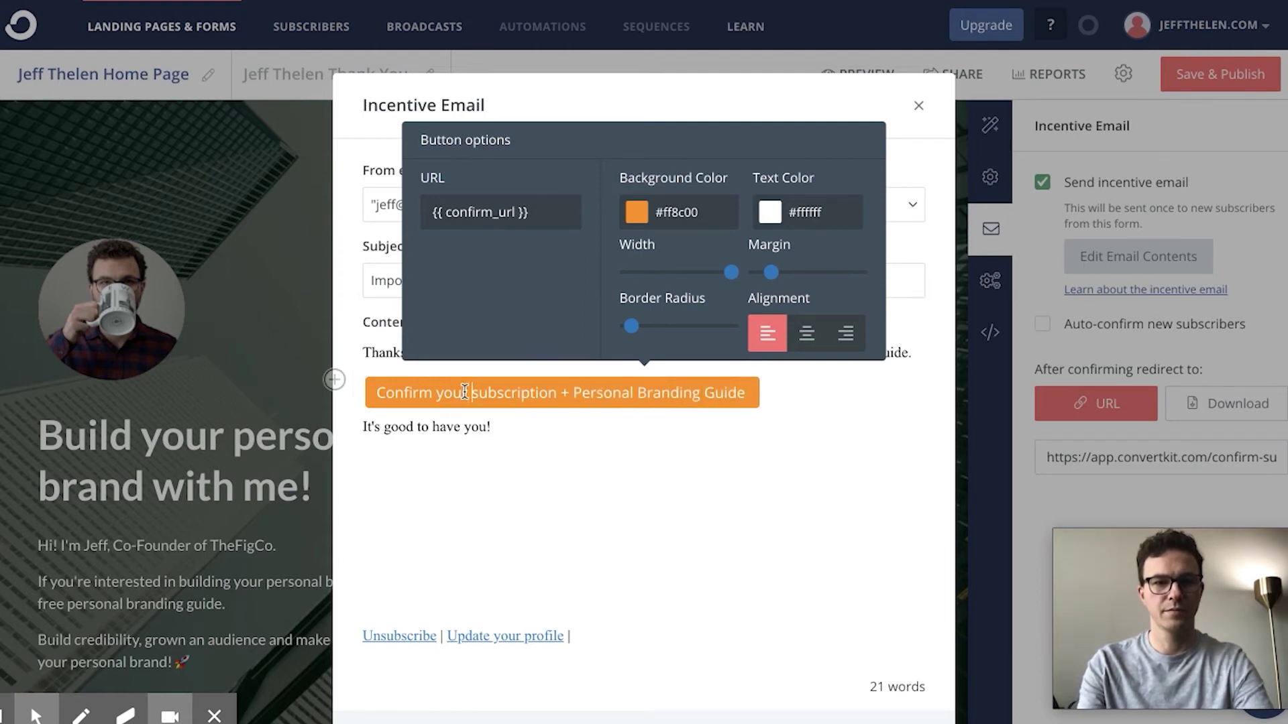
pyautogui.press('BackSpace')
pyautogui.press('BackSpace')
pyautogui.press('BackSpace')
pyautogui.click(512, 480)
pyautogui.scroll(-1, 512, 492)
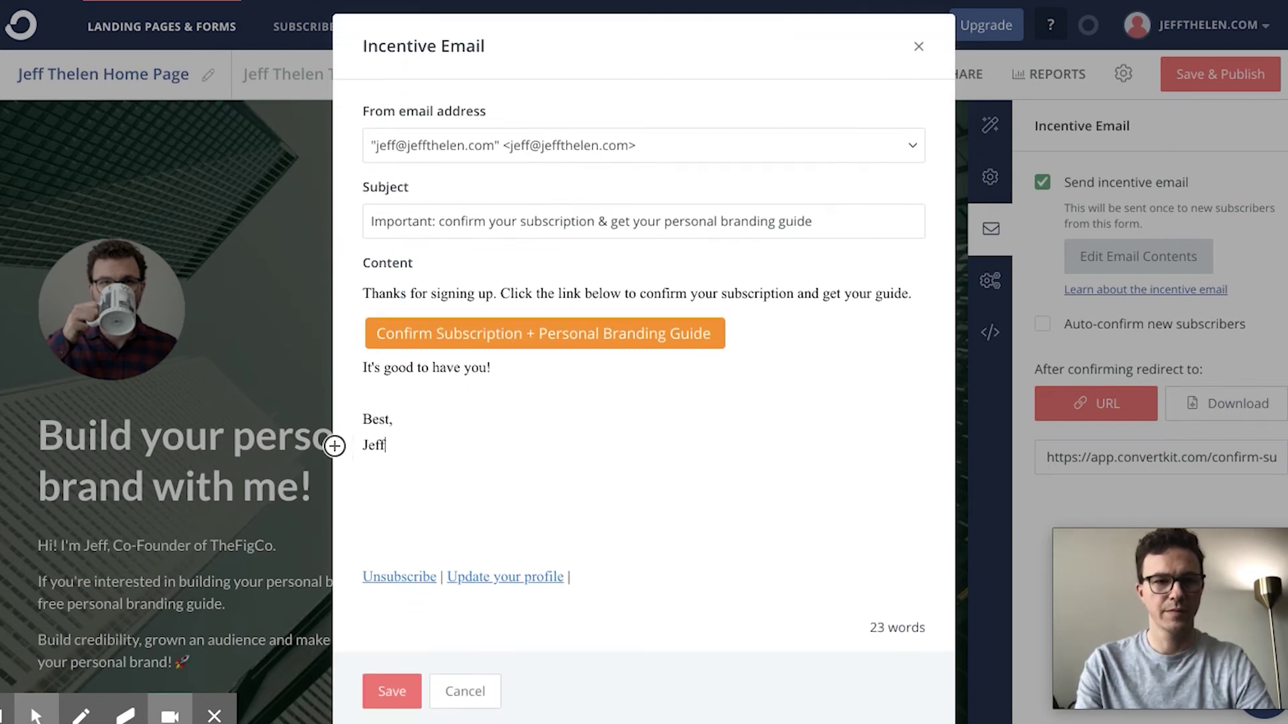
pyautogui.click(385, 698)
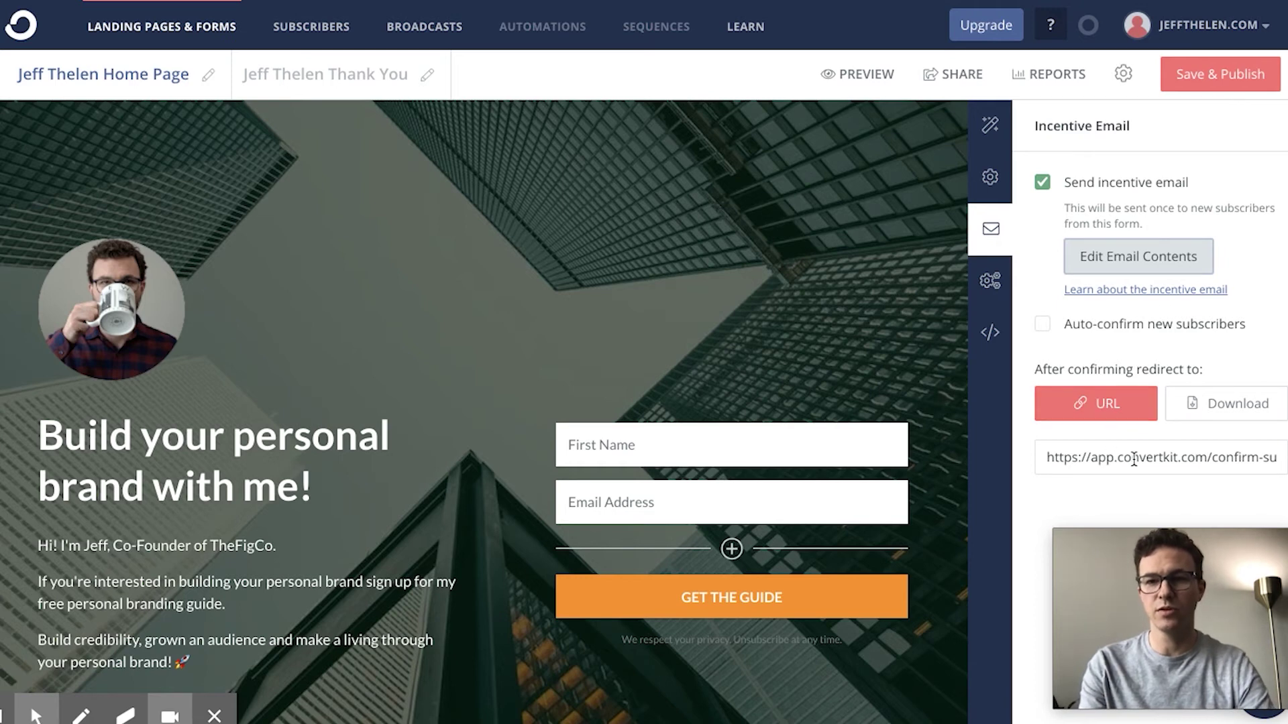
# Set confirmed subscribers to download the Getting Started on YouTube Guide PDF.
pyautogui.click(1214, 410)
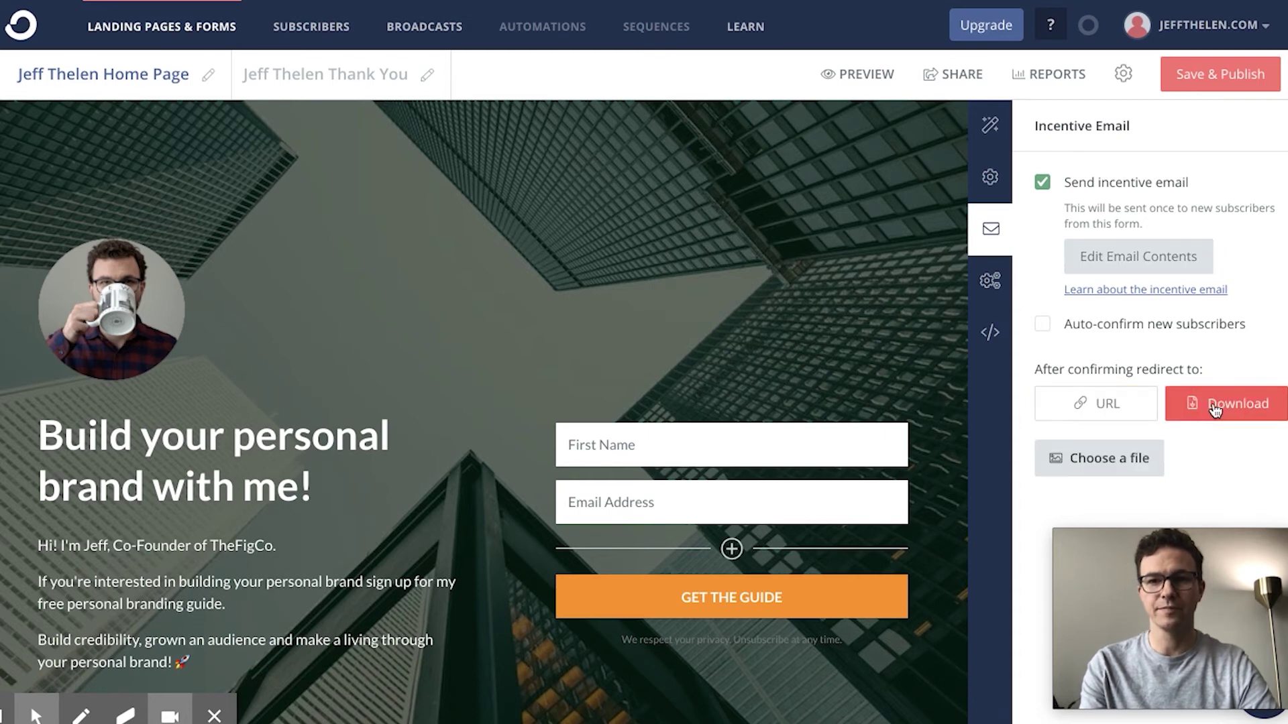
pyautogui.click(1110, 461)
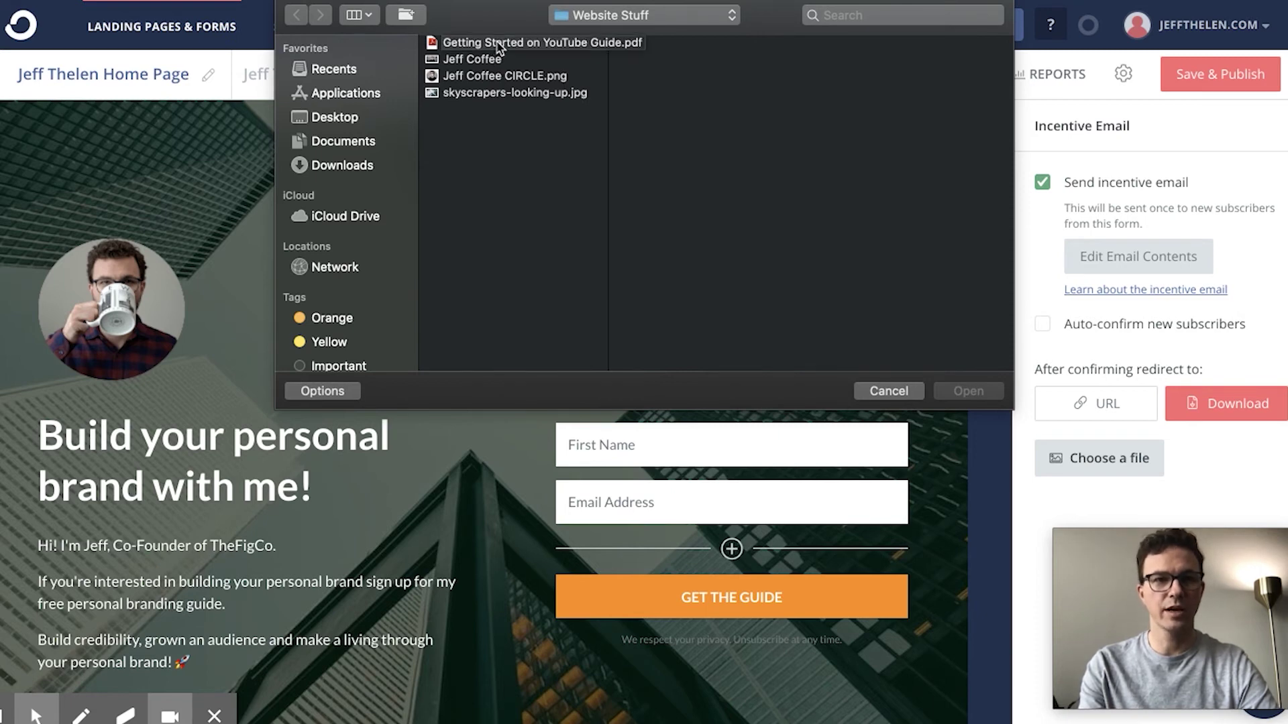
pyautogui.click(499, 45)
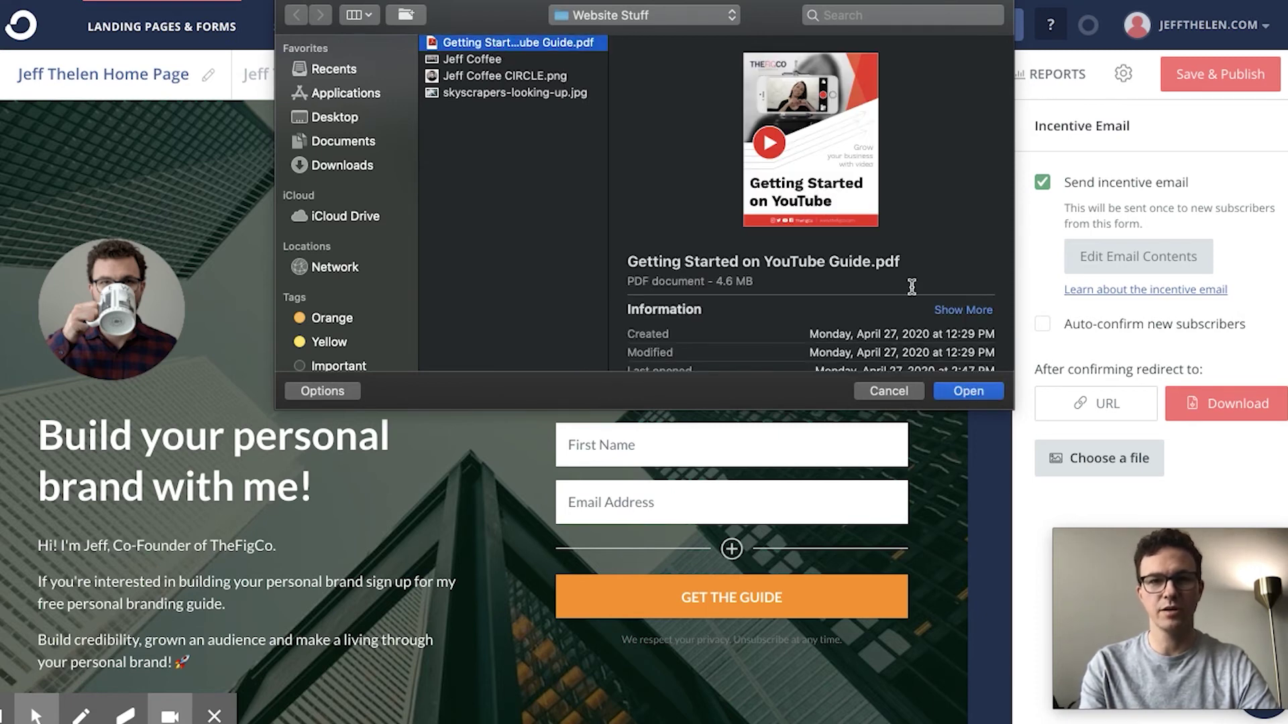
pyautogui.click(957, 397)
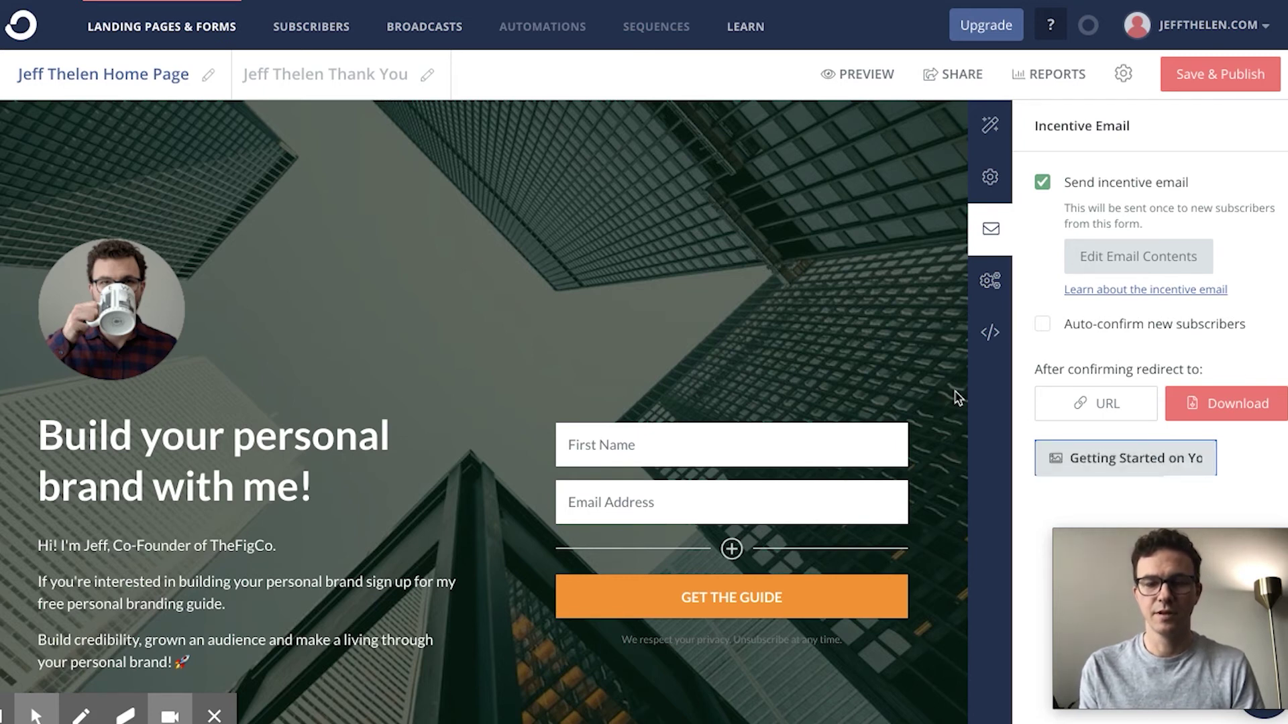
# Enter SEO title 'Jeff Thelen Home Page' and description 'Build your personal brand with me'.
pyautogui.click(990, 283)
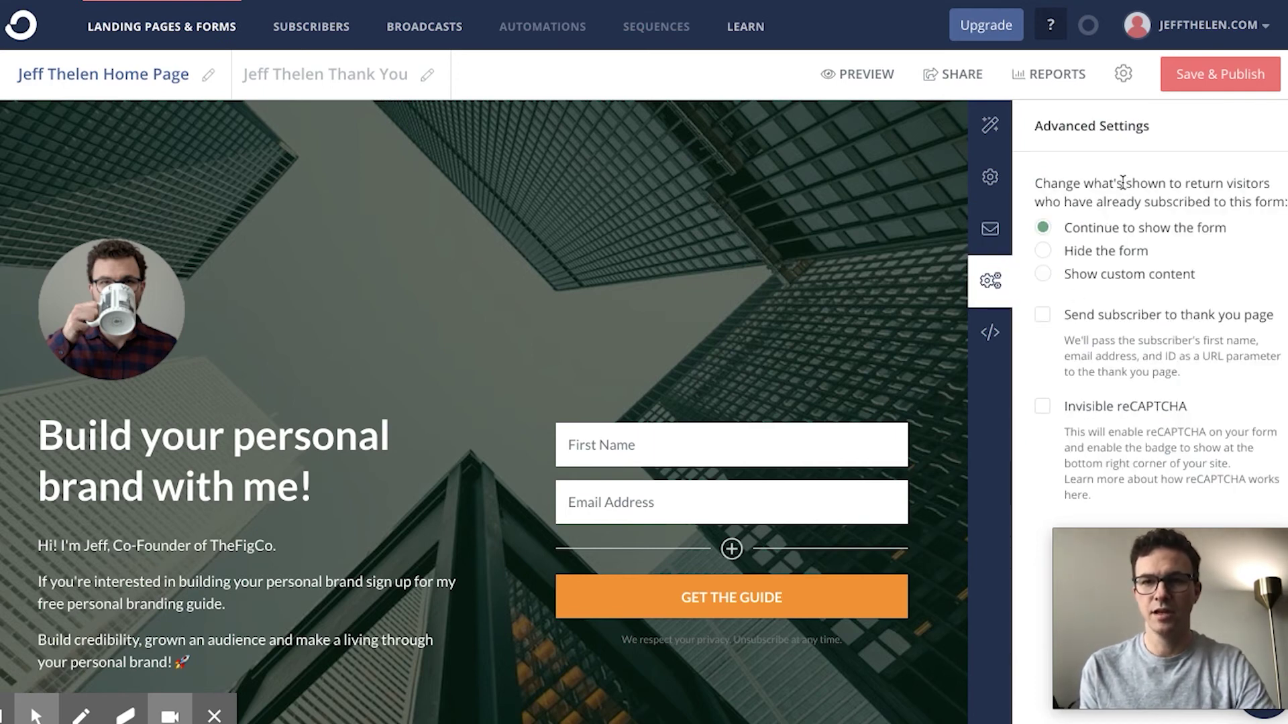
pyautogui.scroll(-1, 1046, 308)
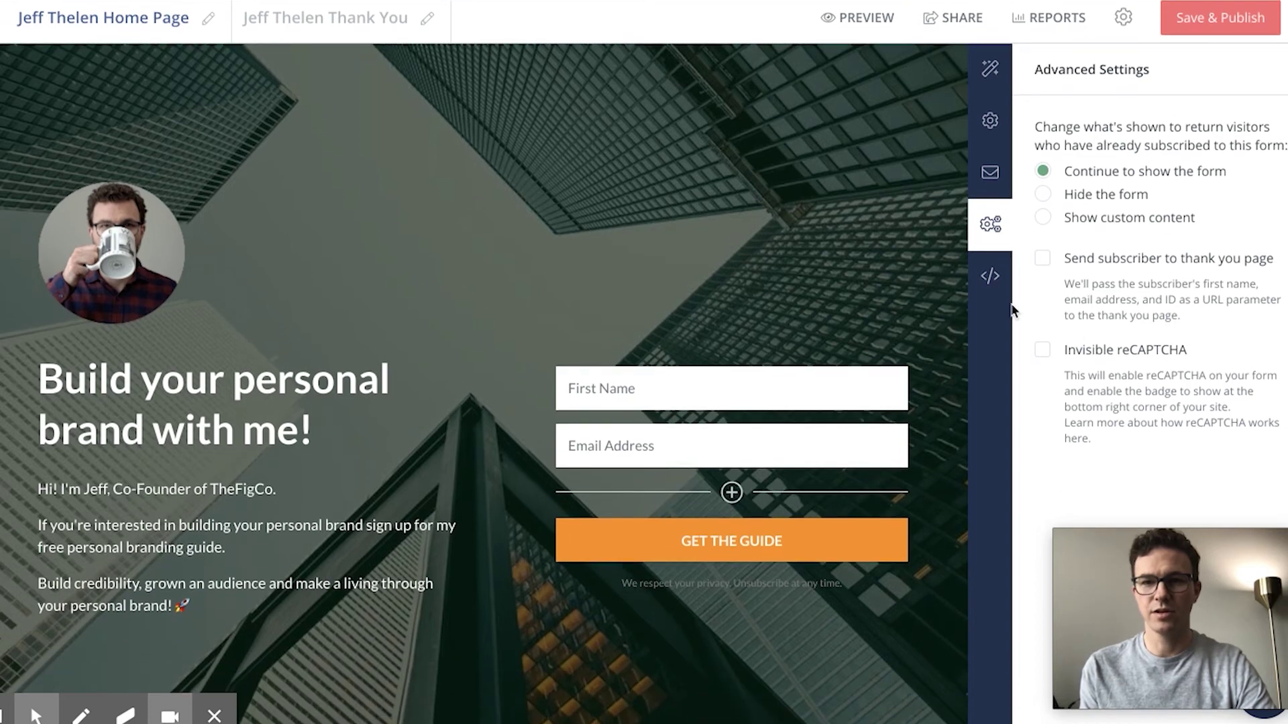
pyautogui.click(990, 279)
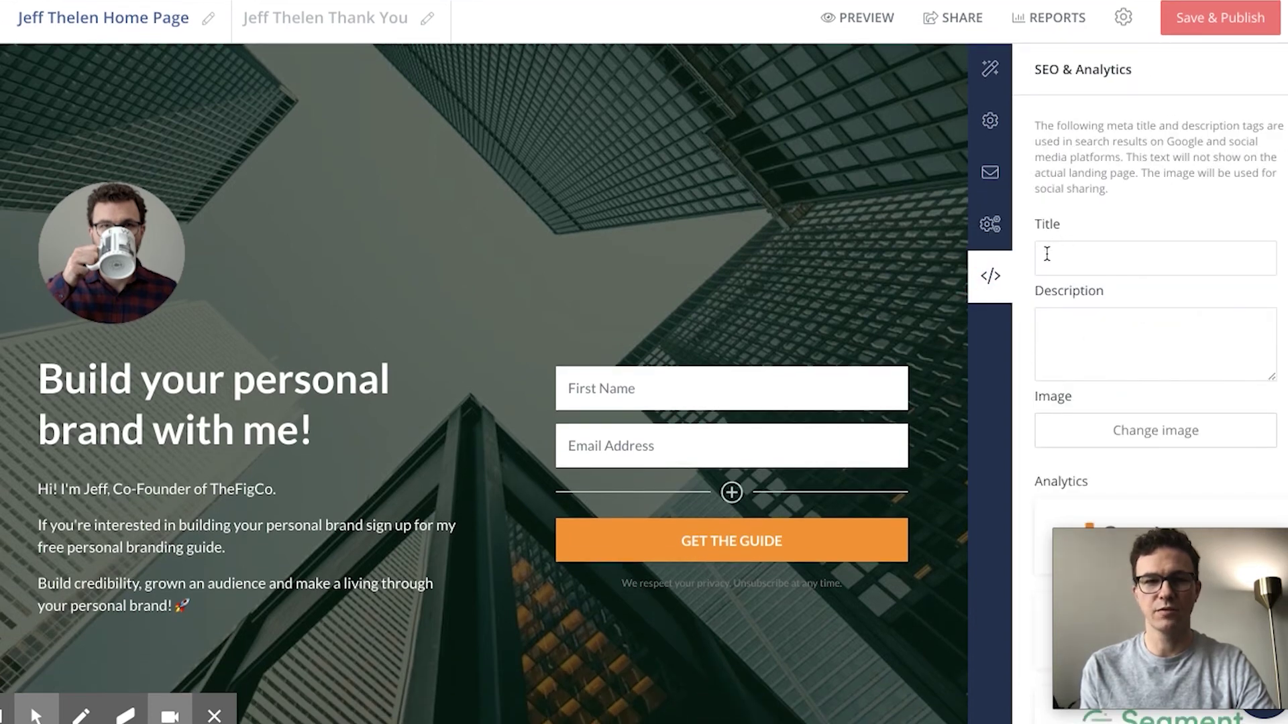
pyautogui.click(1047, 253)
pyautogui.write('Jef')
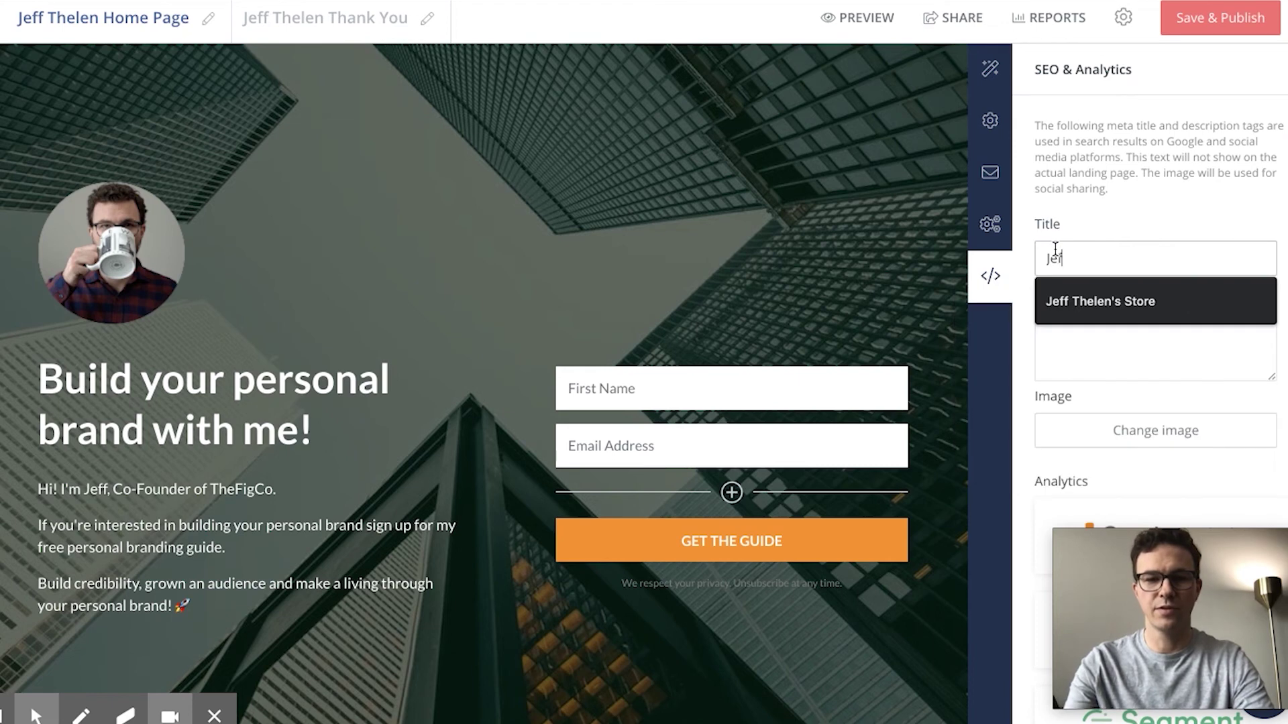
pyautogui.write('f Thelen Hom')
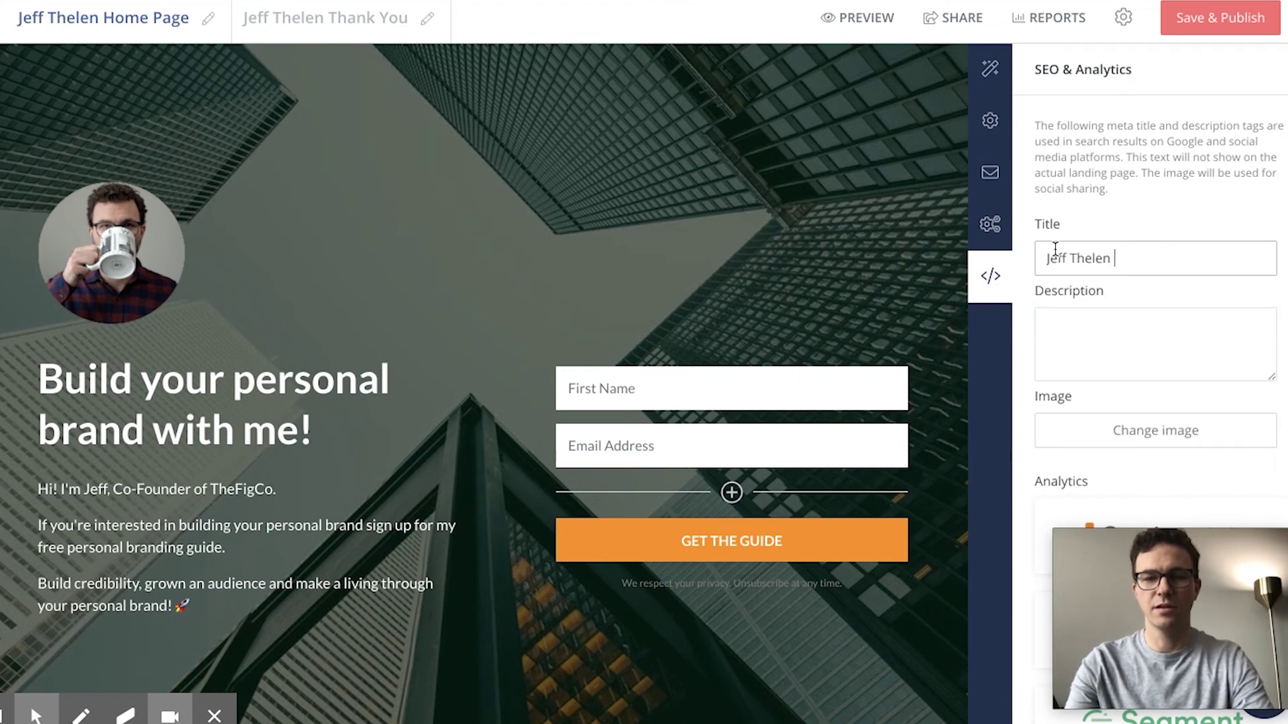
pyautogui.write('e Page')
pyautogui.click(1065, 338)
pyautogui.write('Bui')
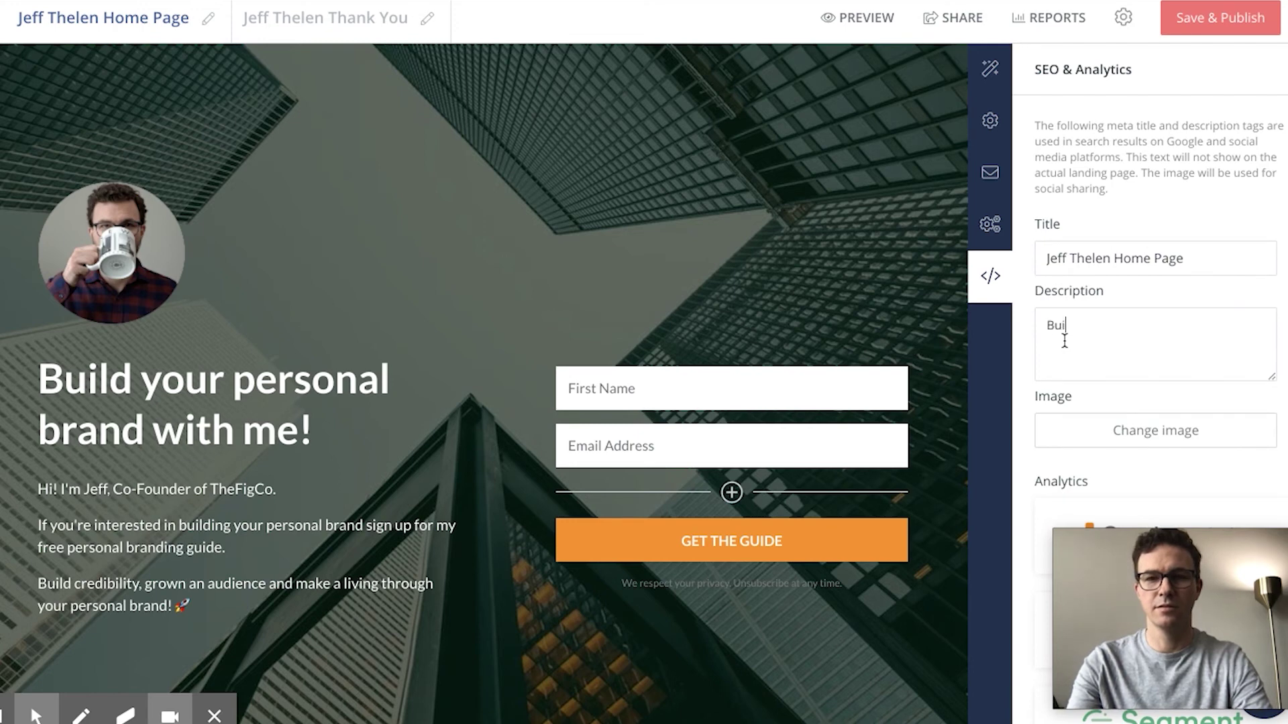
pyautogui.write('ld your personal brand with me')
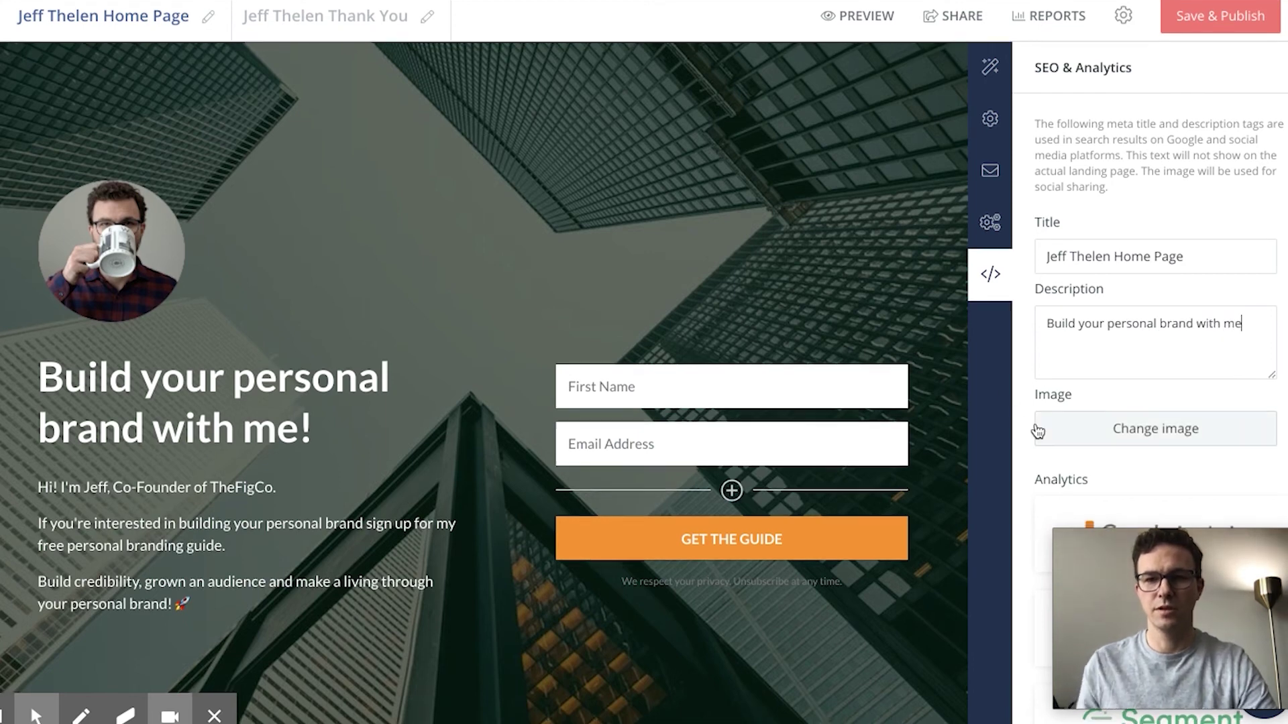
# Save and publish the landing page with its new SEO settings.
pyautogui.scroll(-3, 1080, 402)
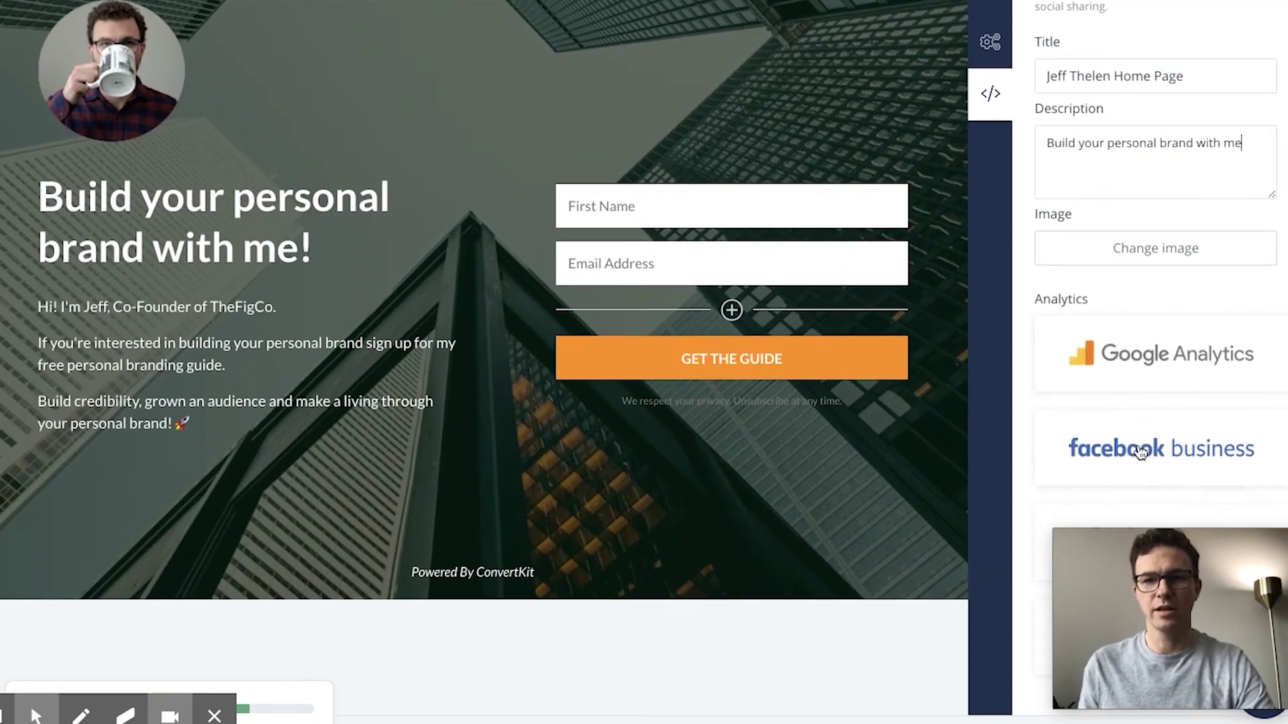
pyautogui.scroll(-1, 1036, 395)
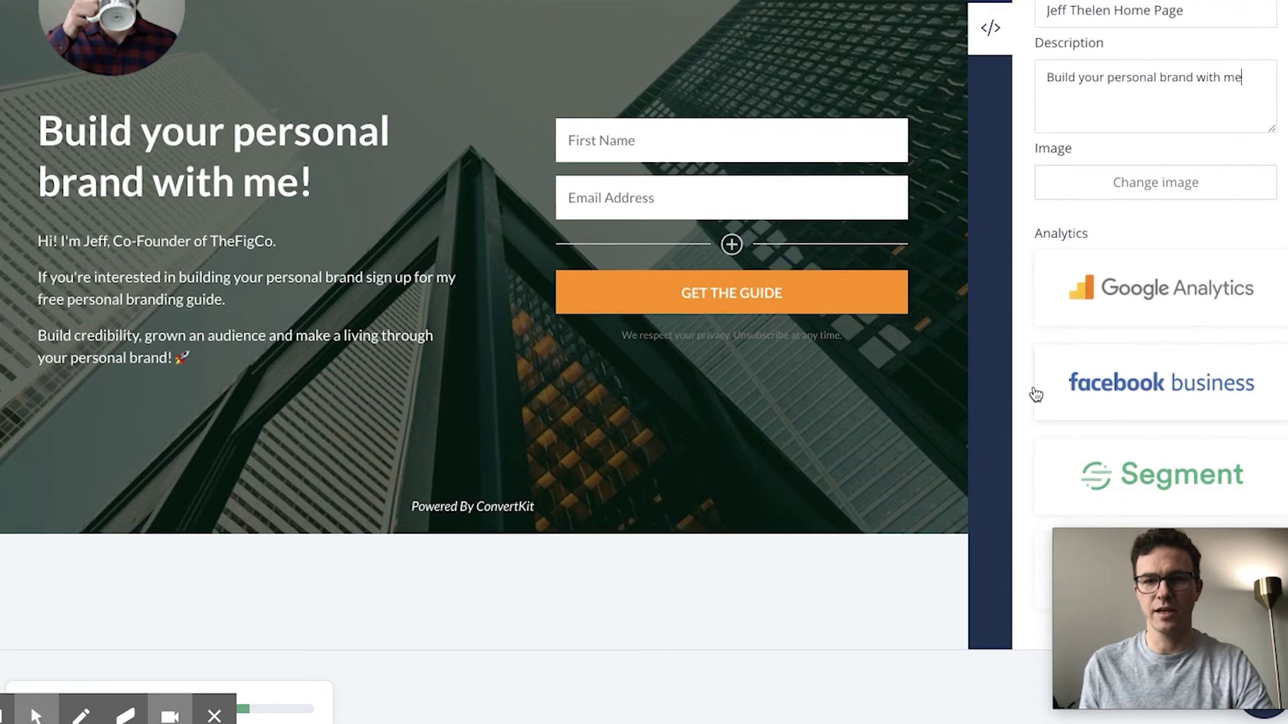
pyautogui.scroll(3, 1034, 394)
pyautogui.scroll(3, 1035, 394)
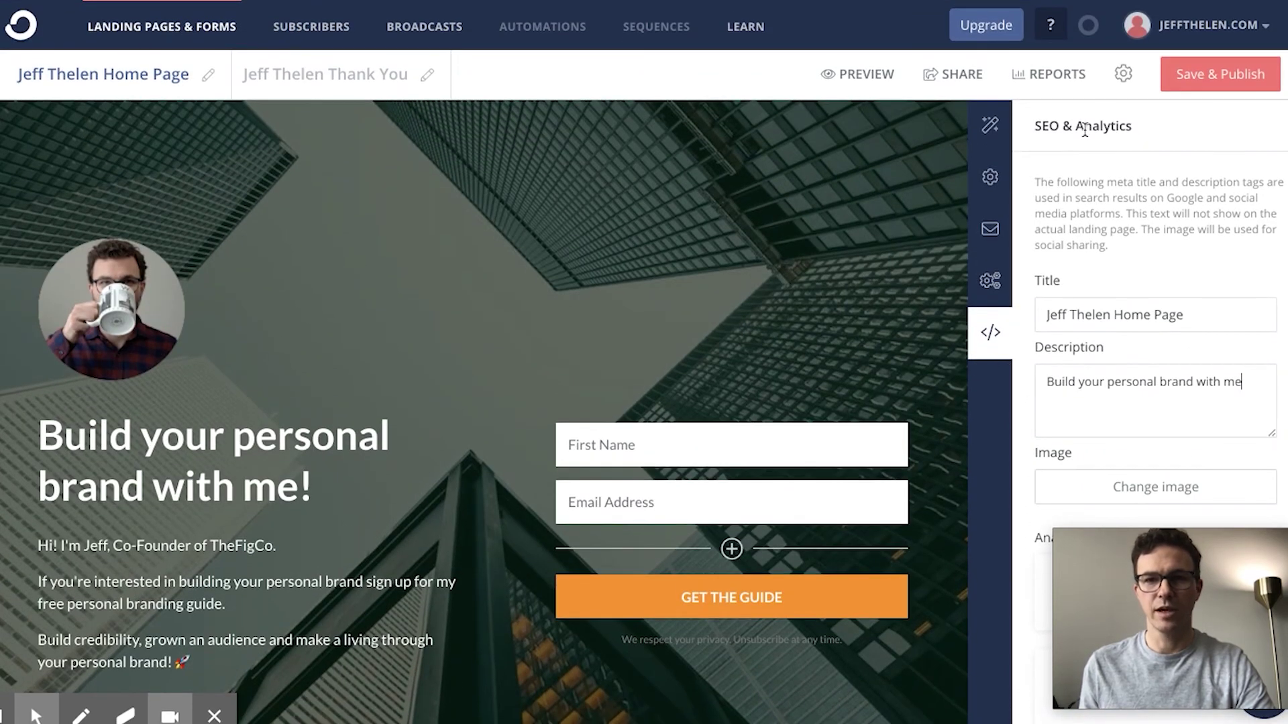
pyautogui.click(1191, 79)
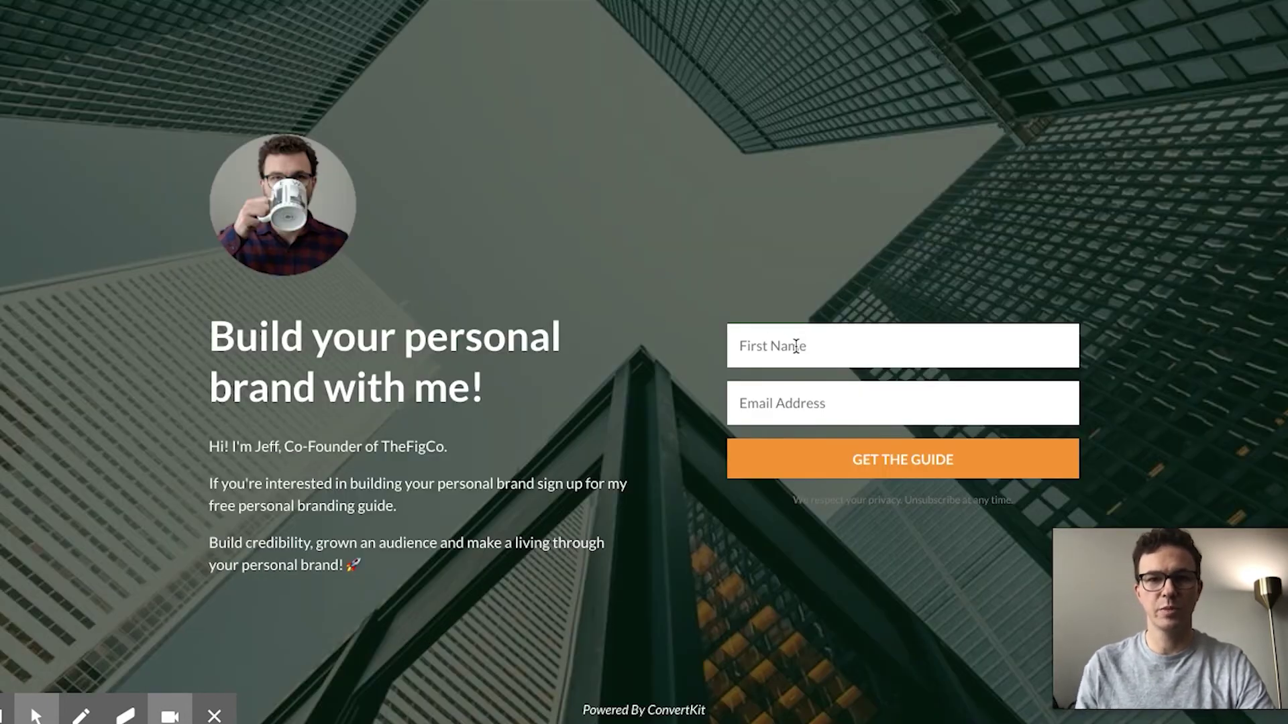
# Submit a test sign-up on the live page with a first name and email address.
pyautogui.click(795, 345)
pyautogui.write('Jeff')
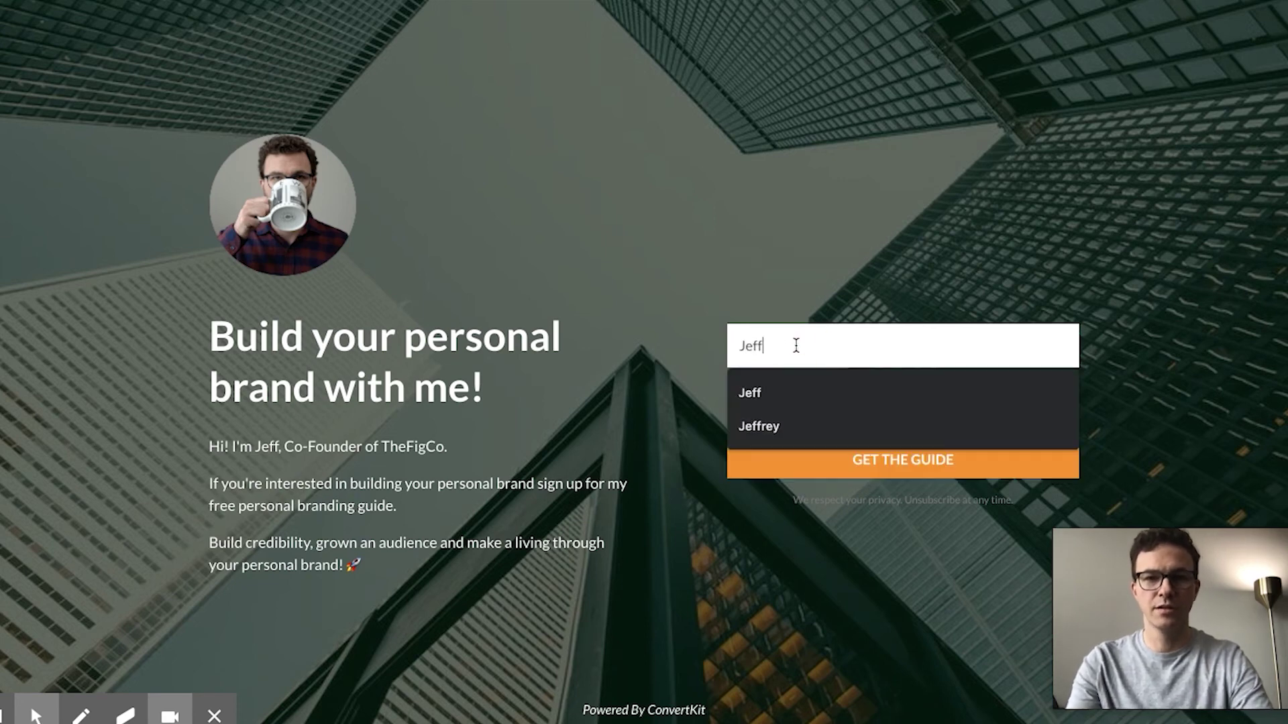
pyautogui.press('Tab')
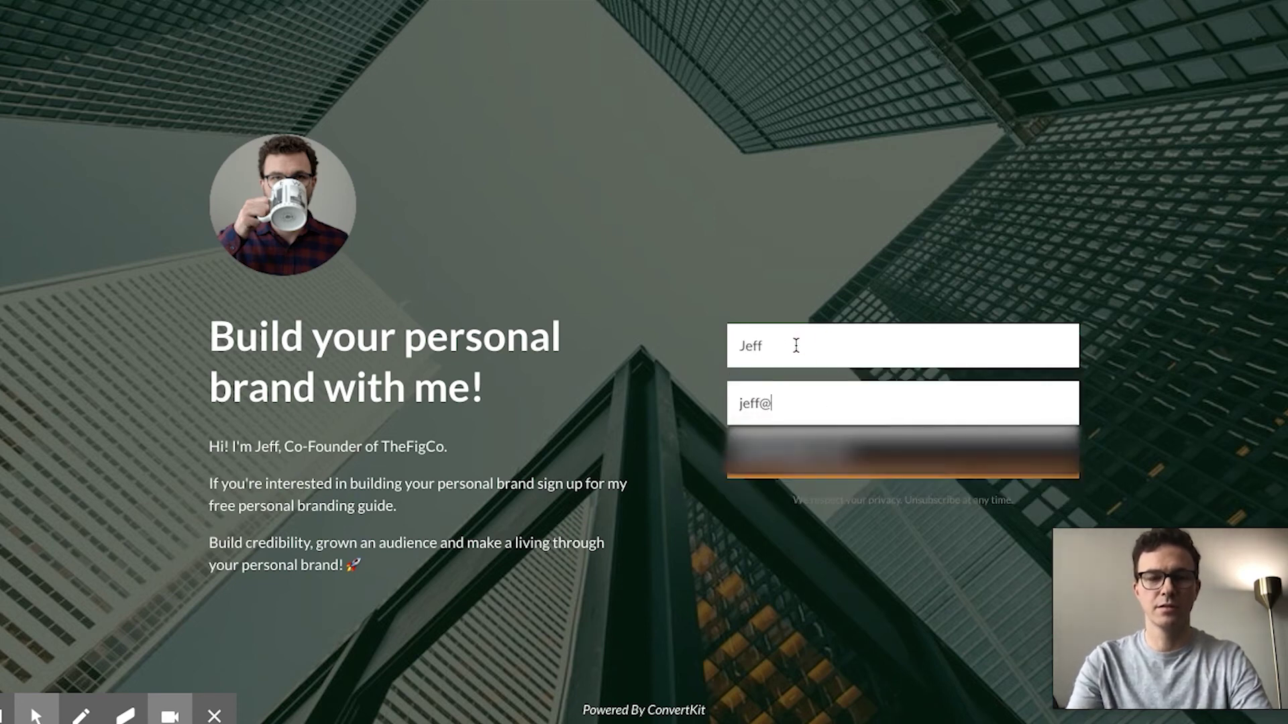
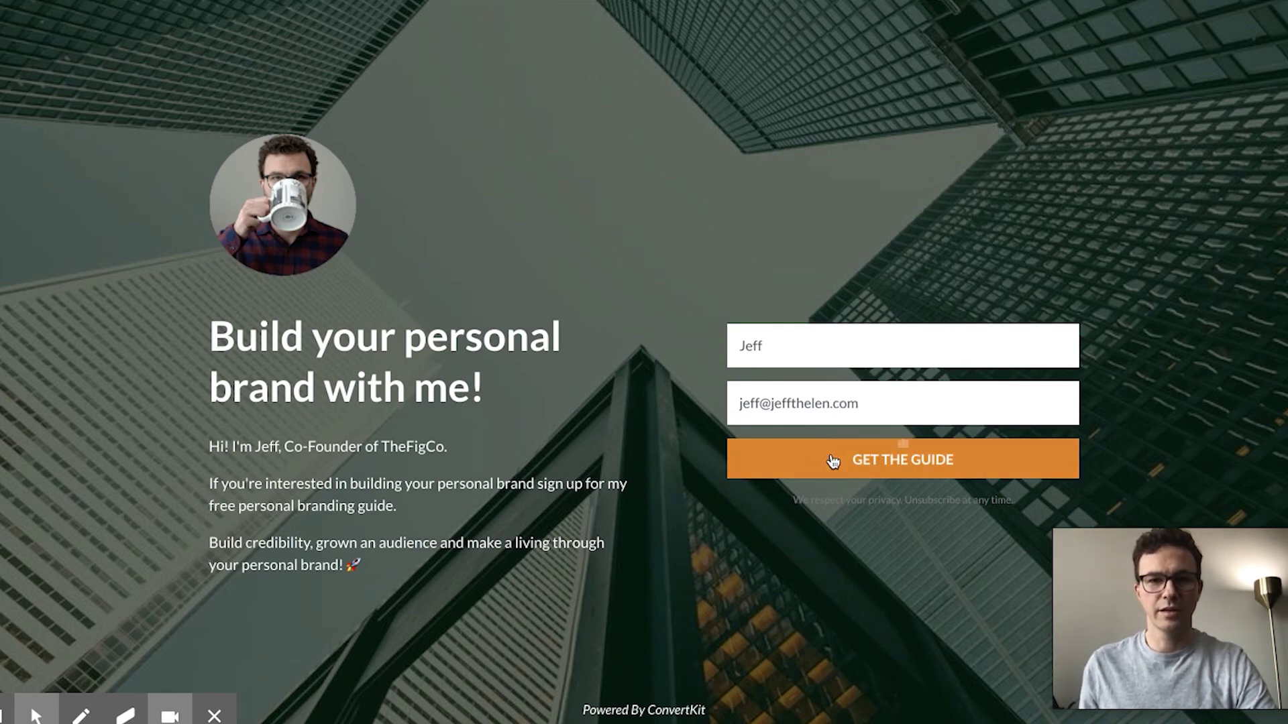
pyautogui.click(831, 460)
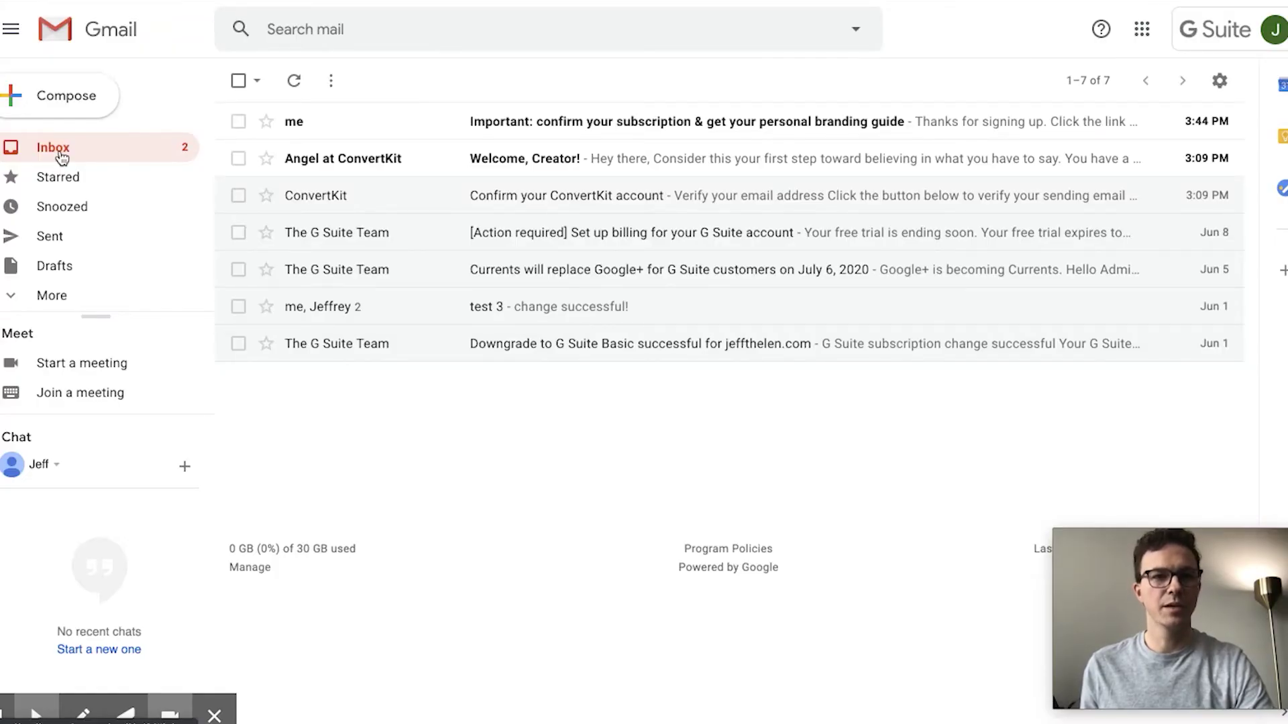
pyautogui.moveTo(598, 122)
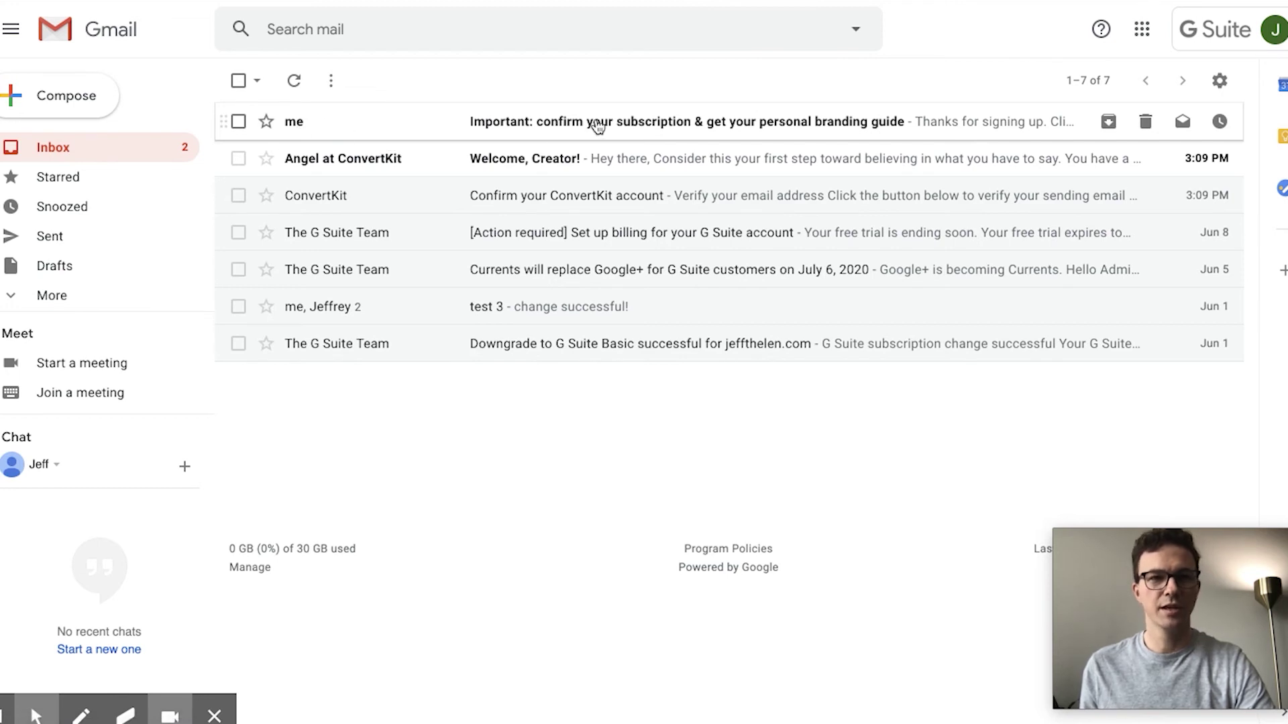
# Open the confirmation email, mark it safe, and confirm to get the branding guide PDF.
pyautogui.click(641, 129)
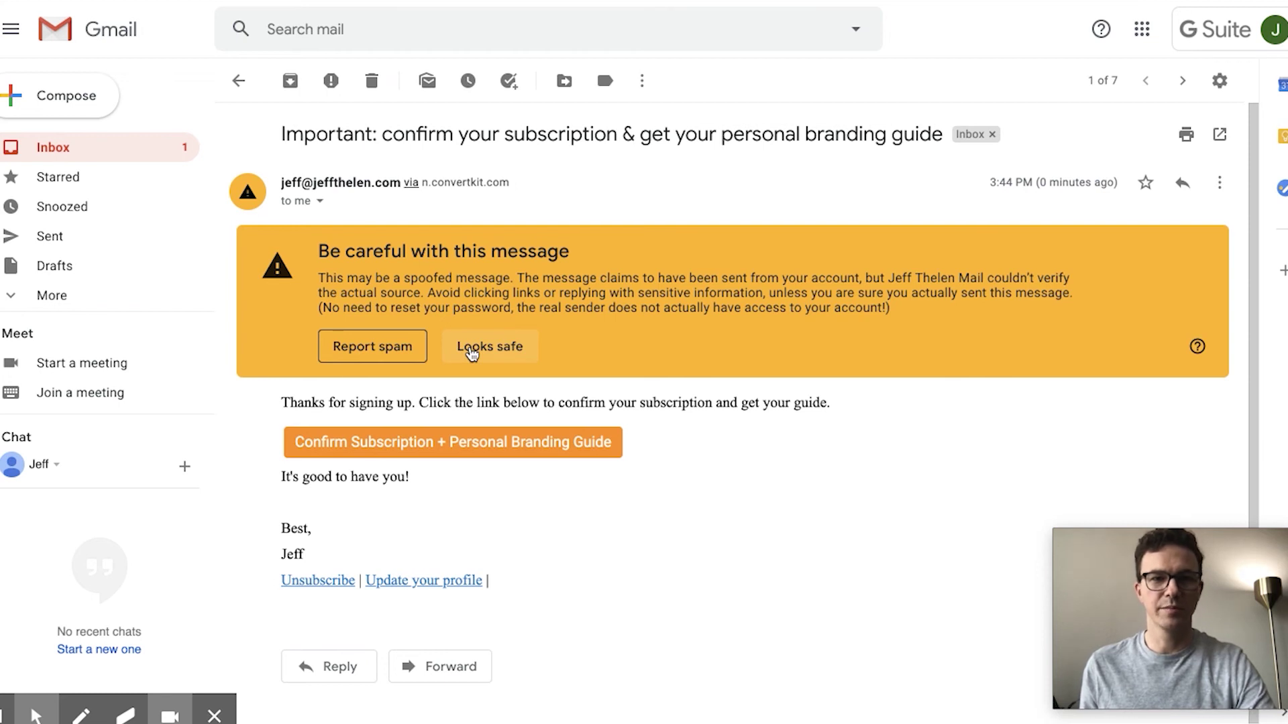
pyautogui.click(472, 350)
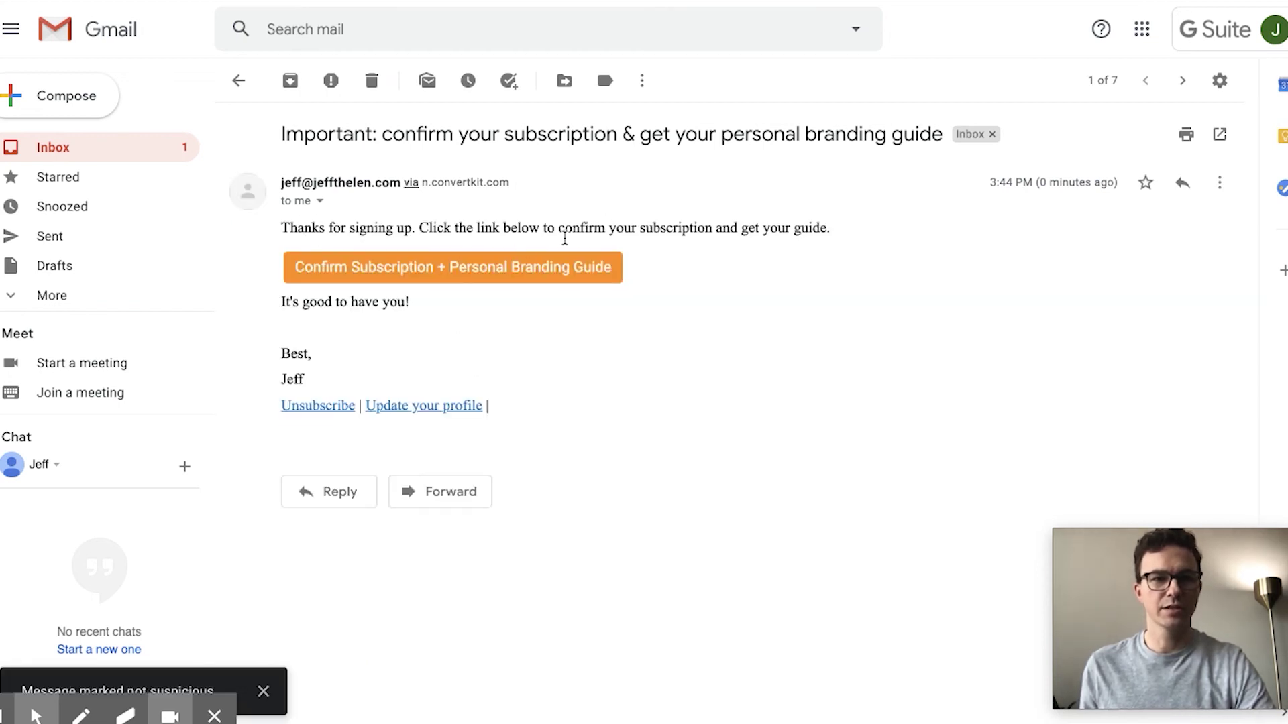
pyautogui.click(497, 279)
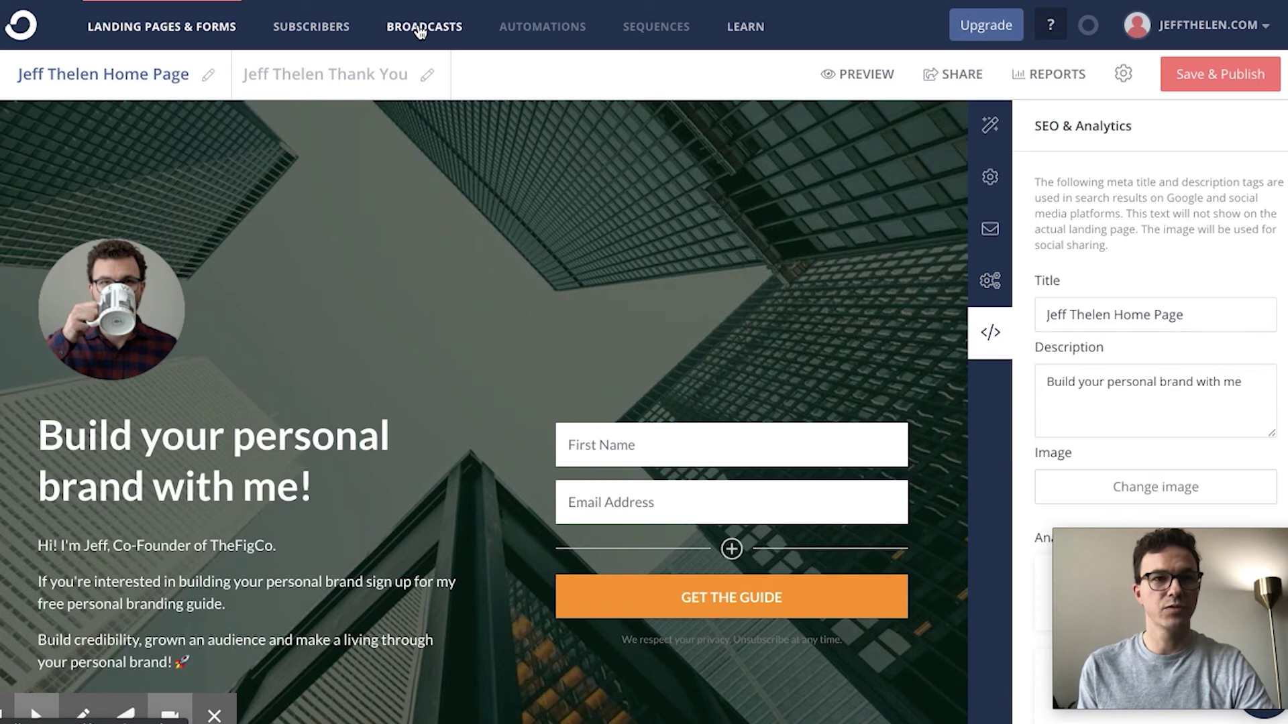
# Open Subscribers and scroll the list to confirm the test subscriber appears as confirmed.
pyautogui.click(322, 29)
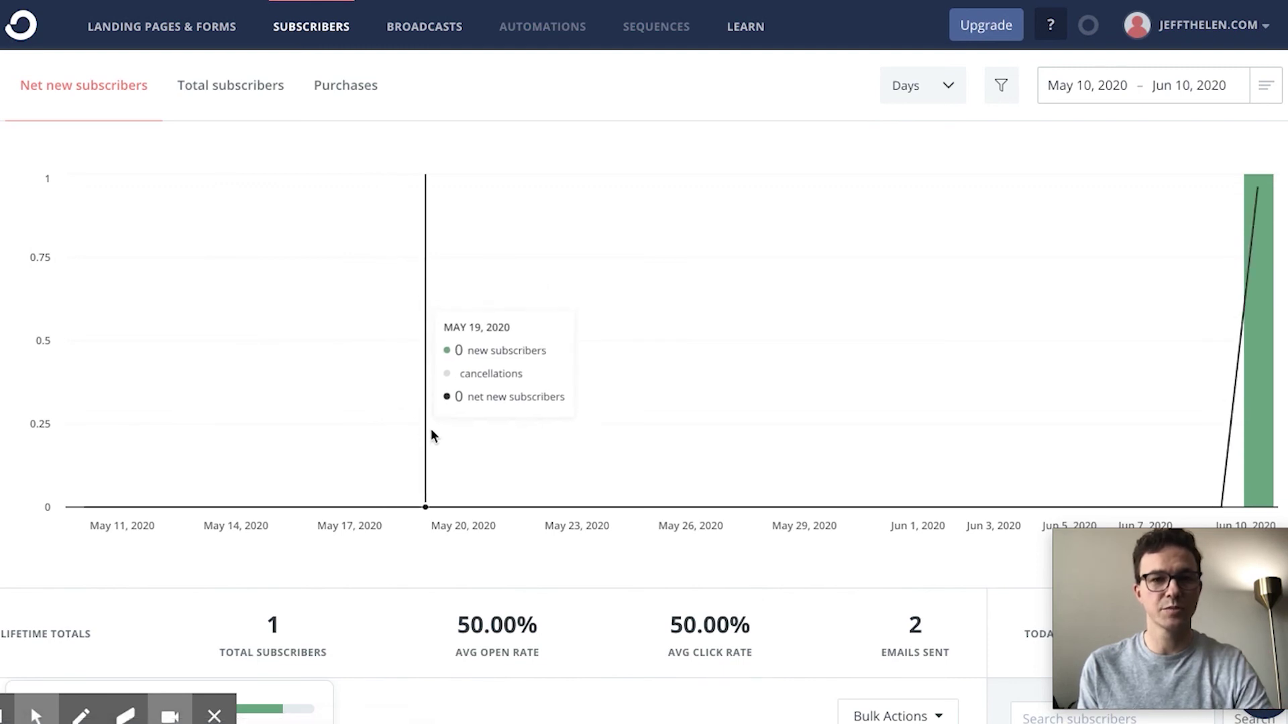
pyautogui.scroll(-2, 443, 463)
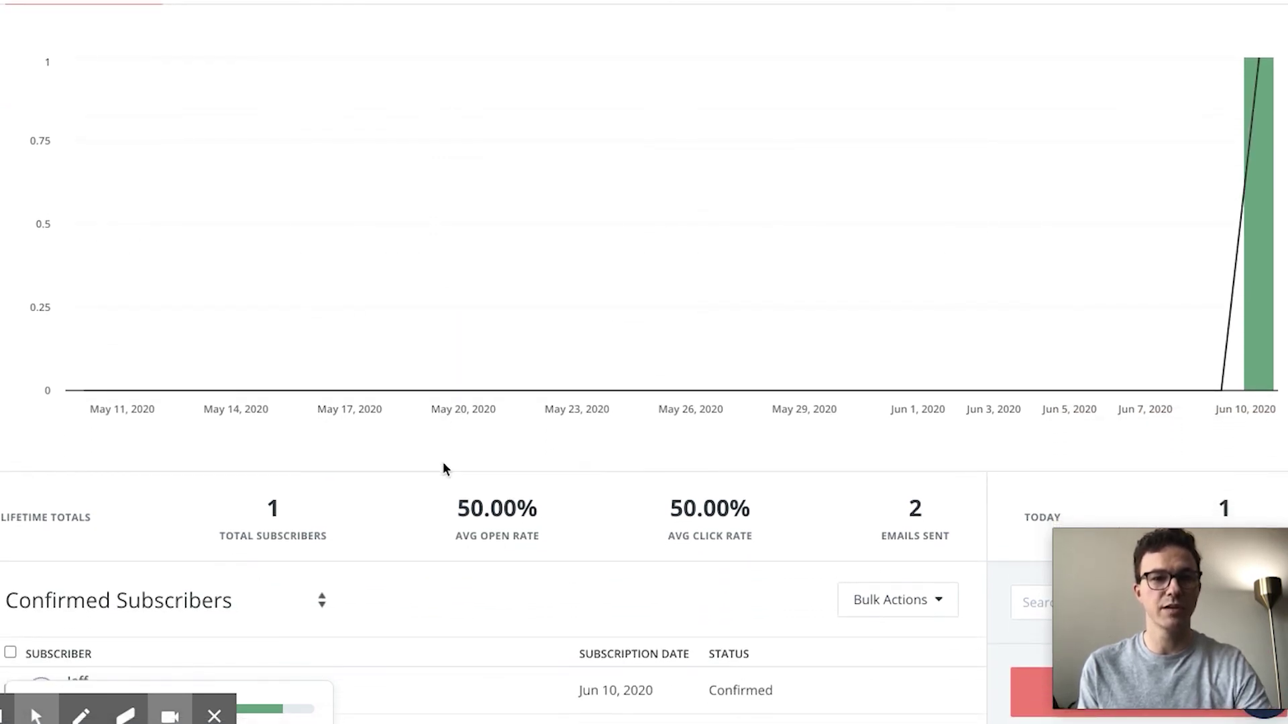
pyautogui.scroll(-1, 443, 469)
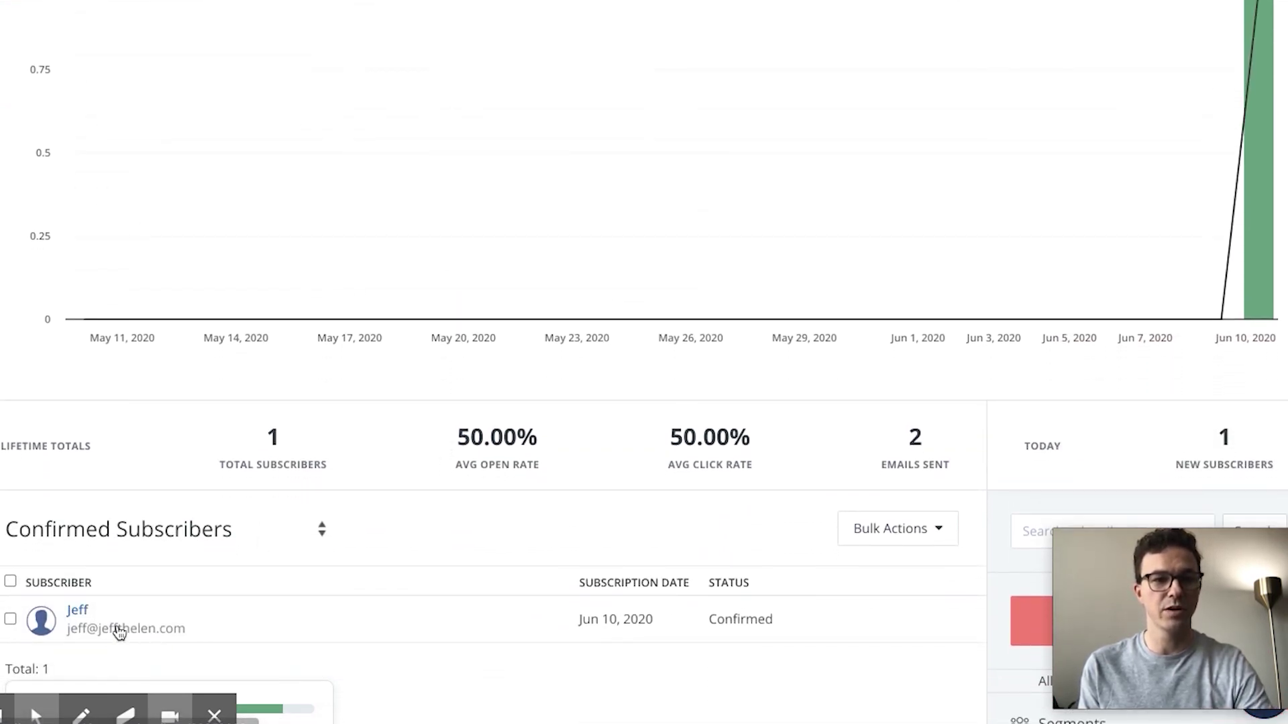
pyautogui.scroll(1, 694, 503)
pyautogui.scroll(3, 692, 502)
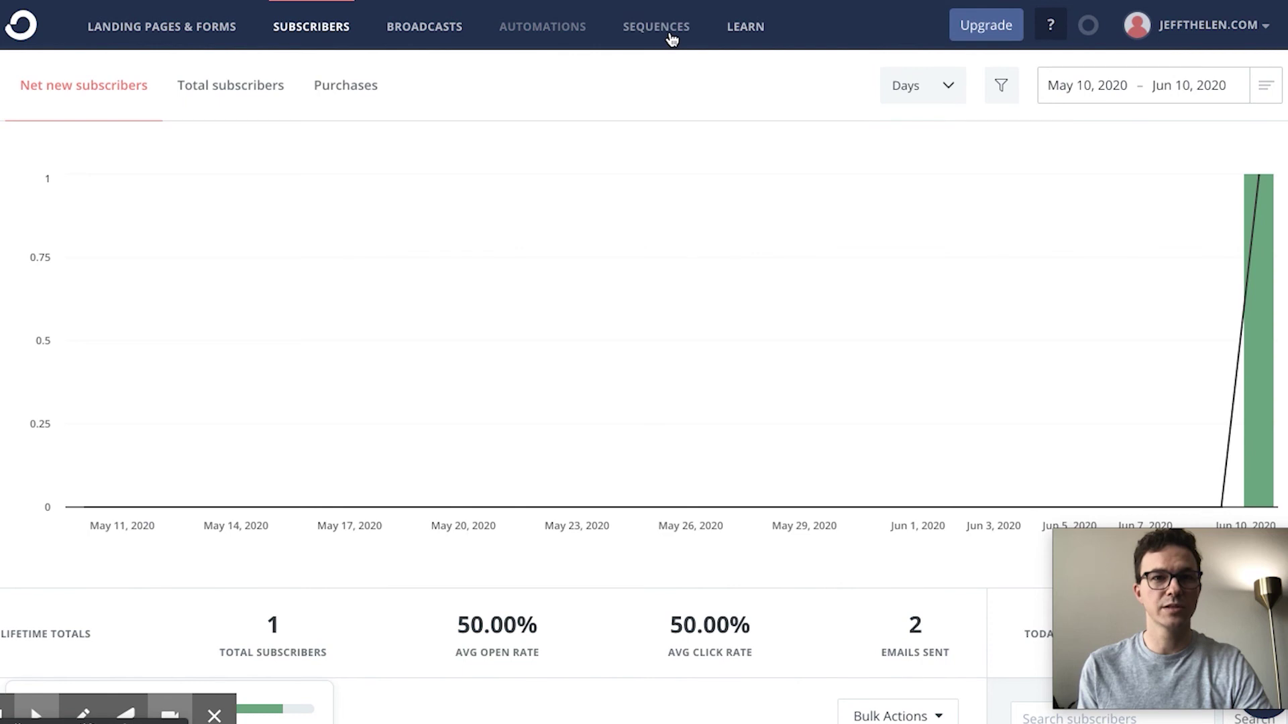
# Create a new broadcast to All Subscribers with the description 'First Broadcast'.
pyautogui.click(418, 31)
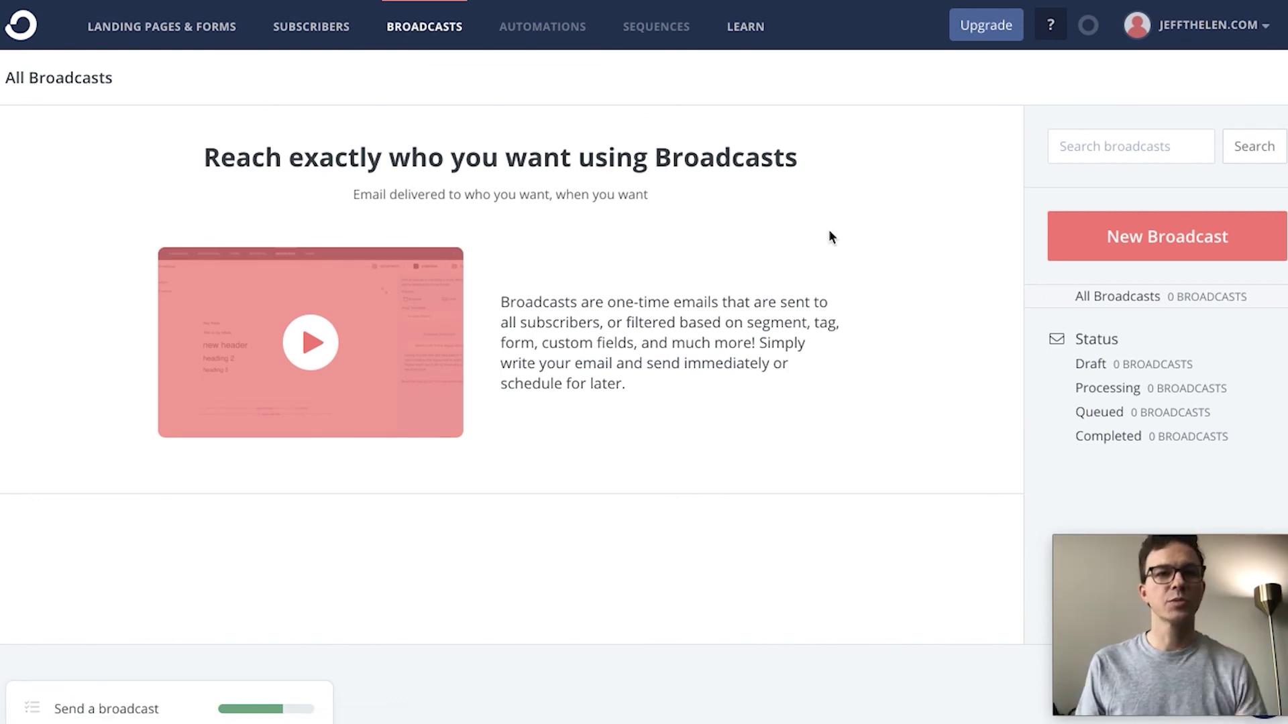
pyautogui.click(1147, 241)
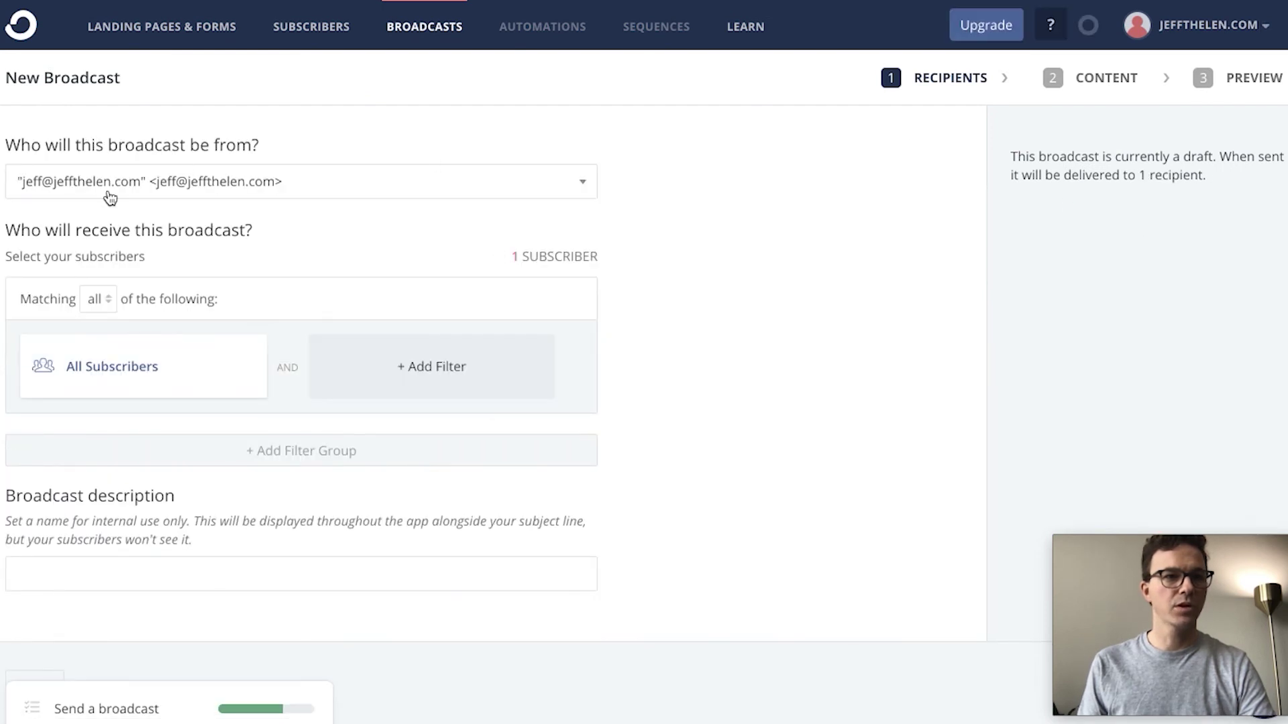
pyautogui.moveTo(143, 366)
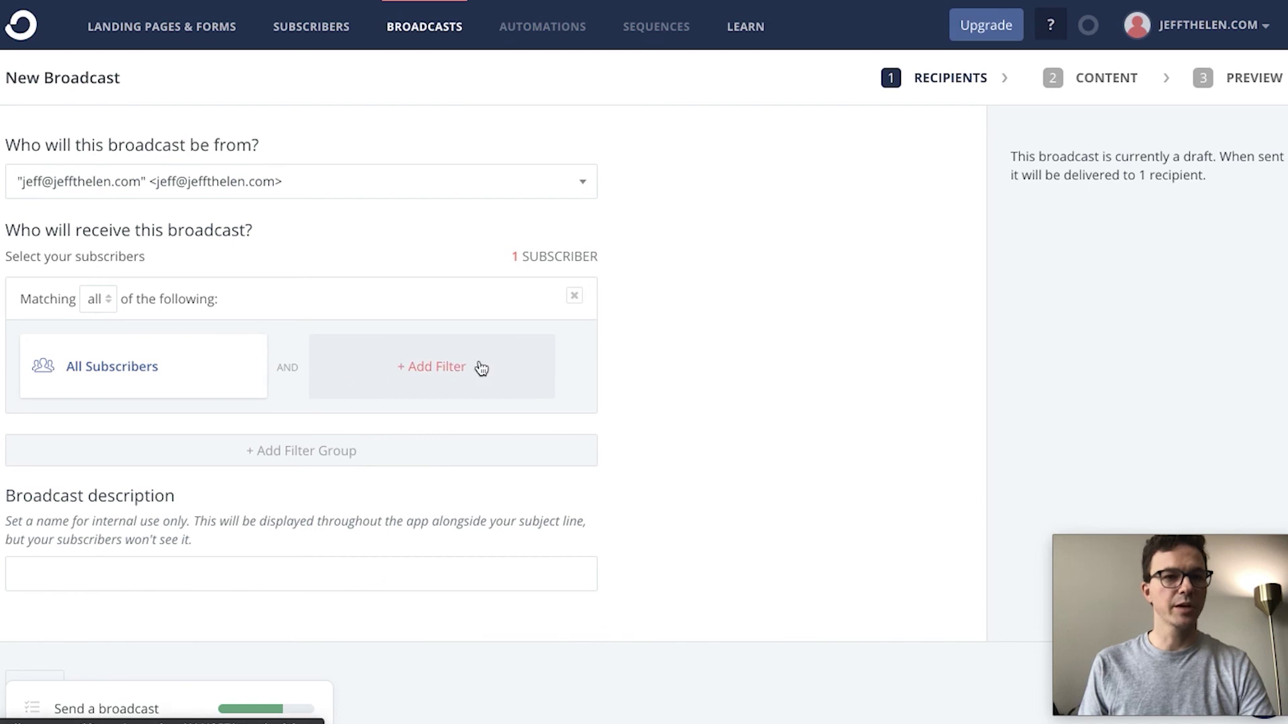
pyautogui.click(247, 567)
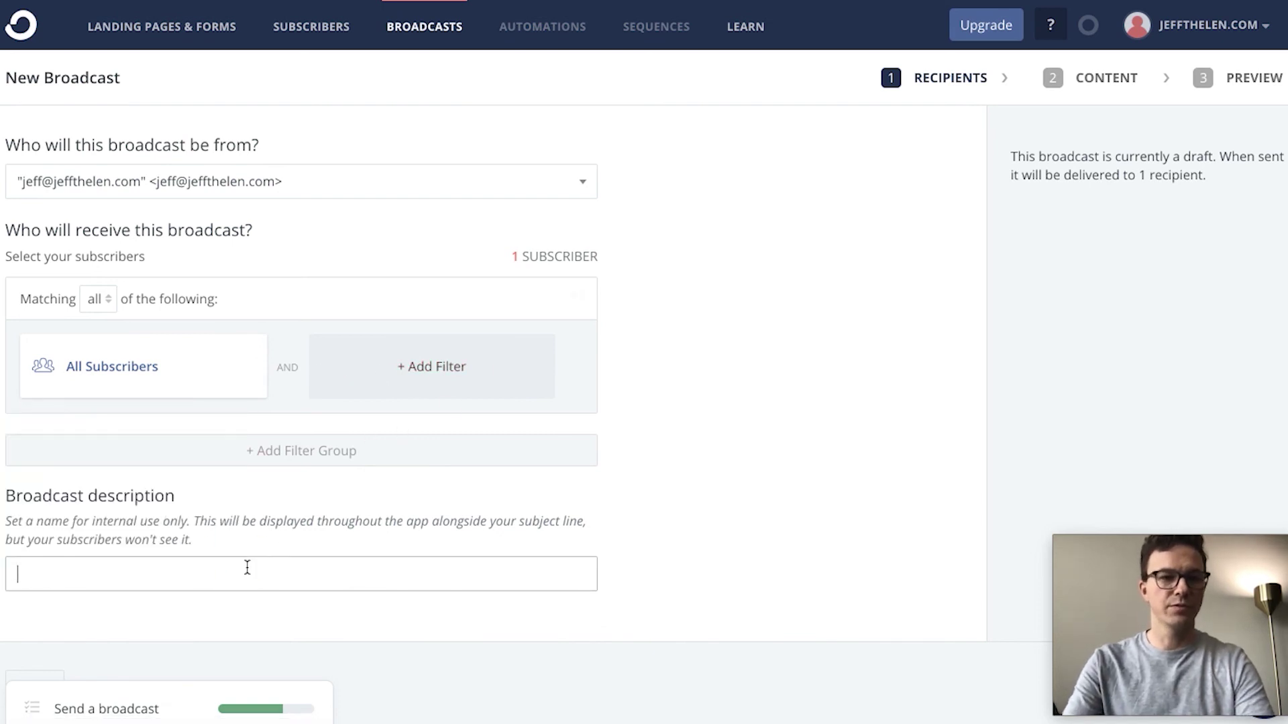
pyautogui.write('First Broad')
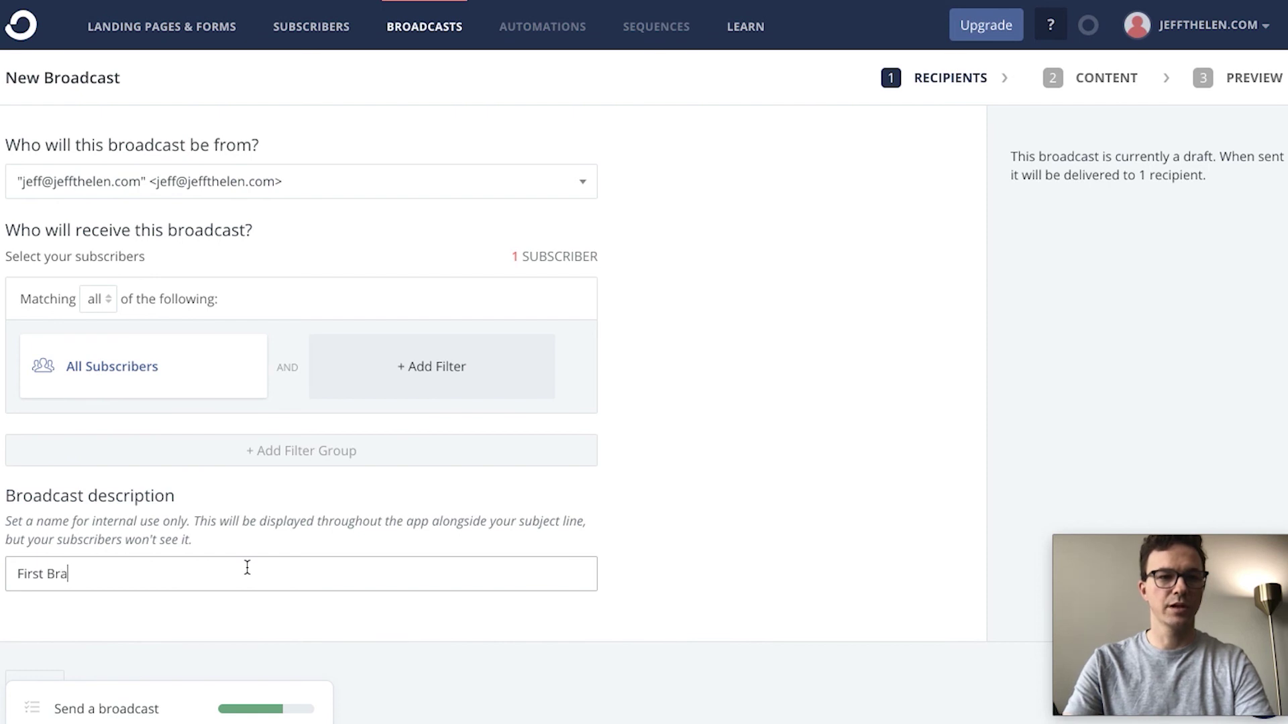
pyautogui.write('cast')
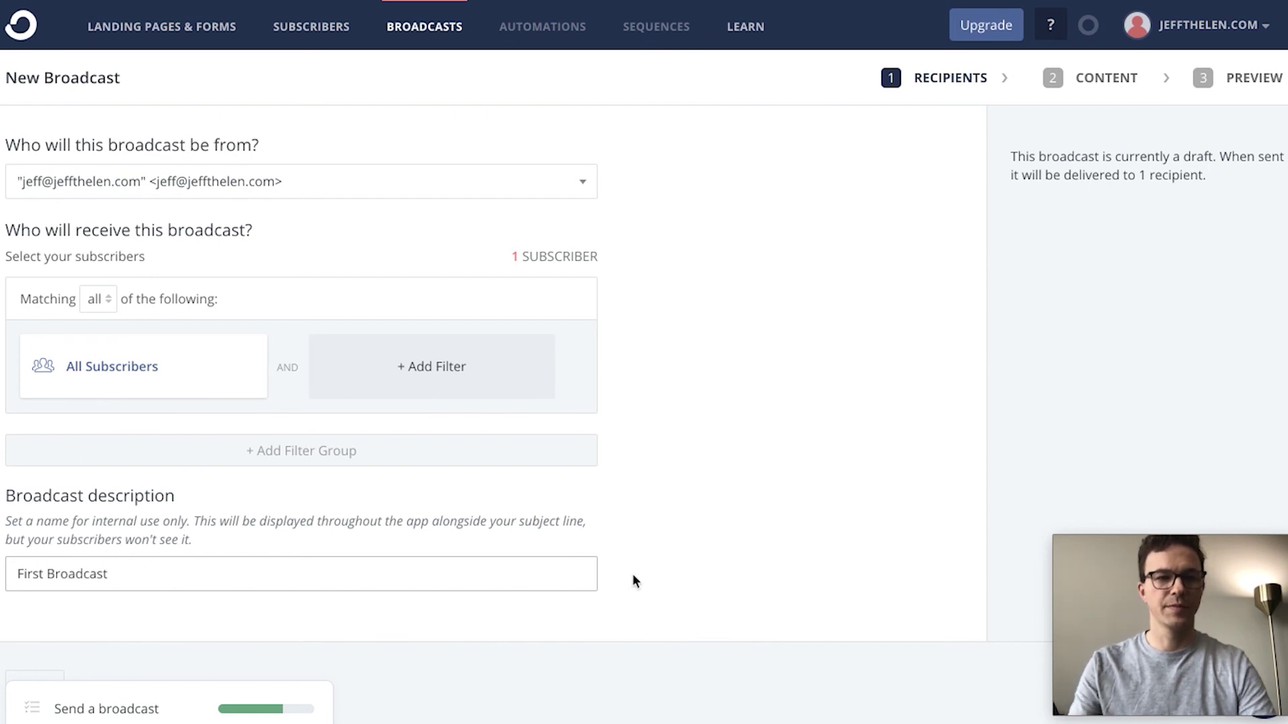
pyautogui.moveTo(1241, 568); pyautogui.dragTo(1229, 378)
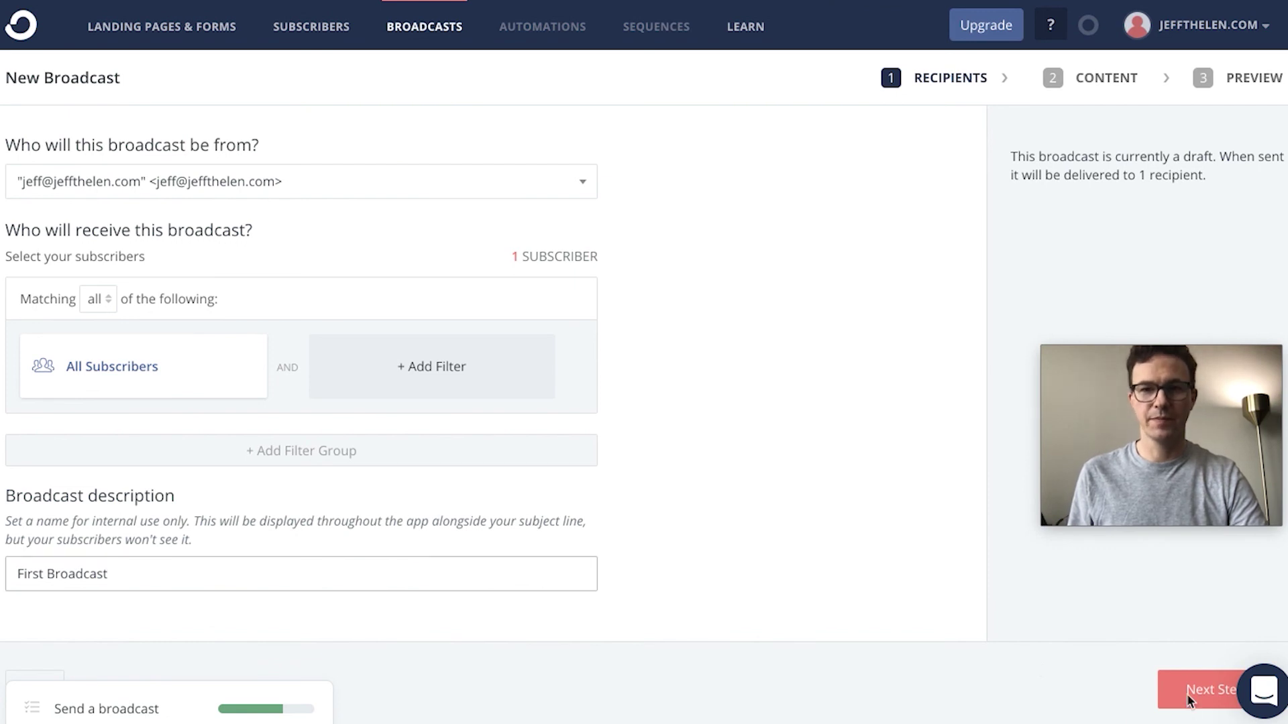
# Write the body: a first-name merge-tag greeting with a comma, then 'How's my first email???'.
pyautogui.click(1205, 698)
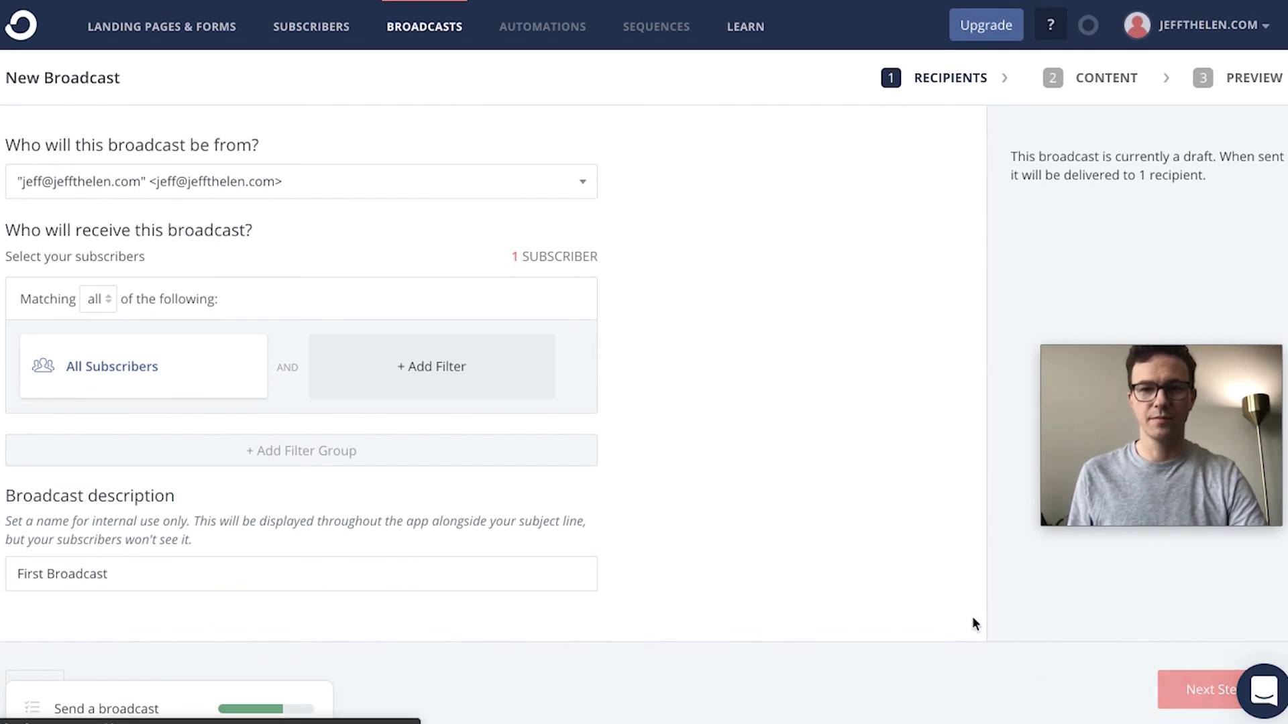
pyautogui.click(259, 344)
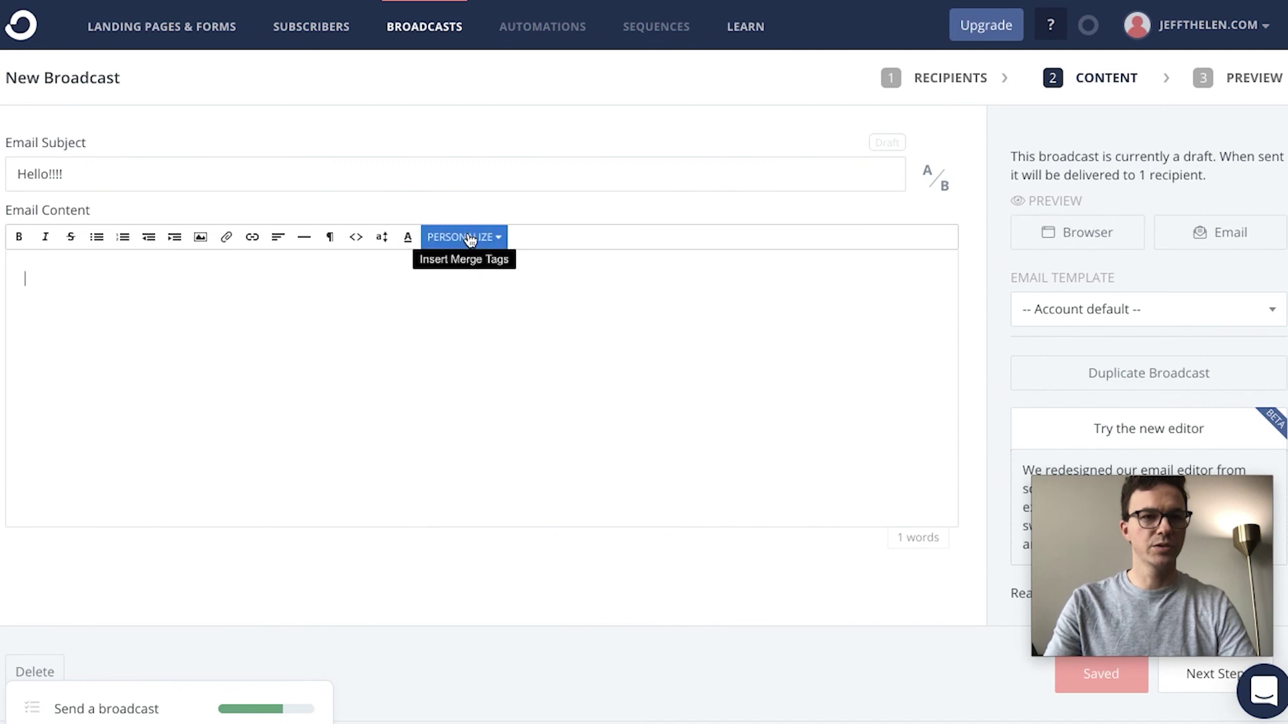
pyautogui.click(467, 240)
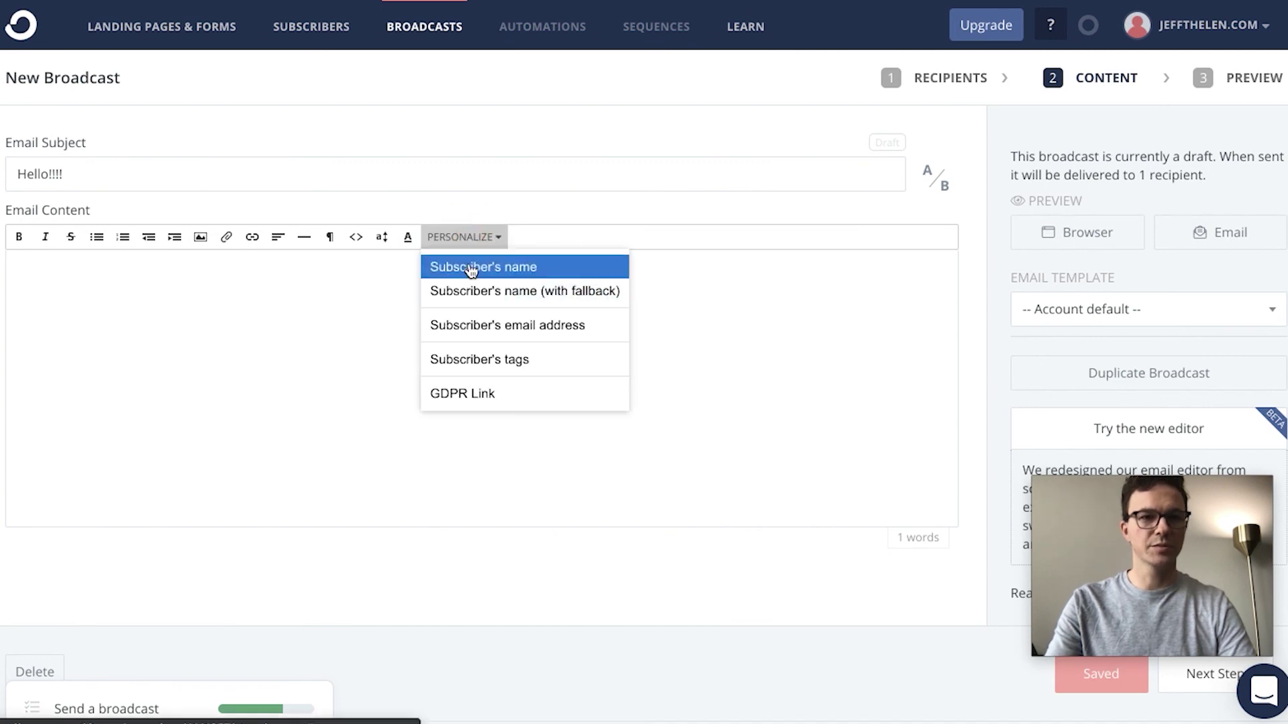
pyautogui.click(472, 270)
pyautogui.write(',')
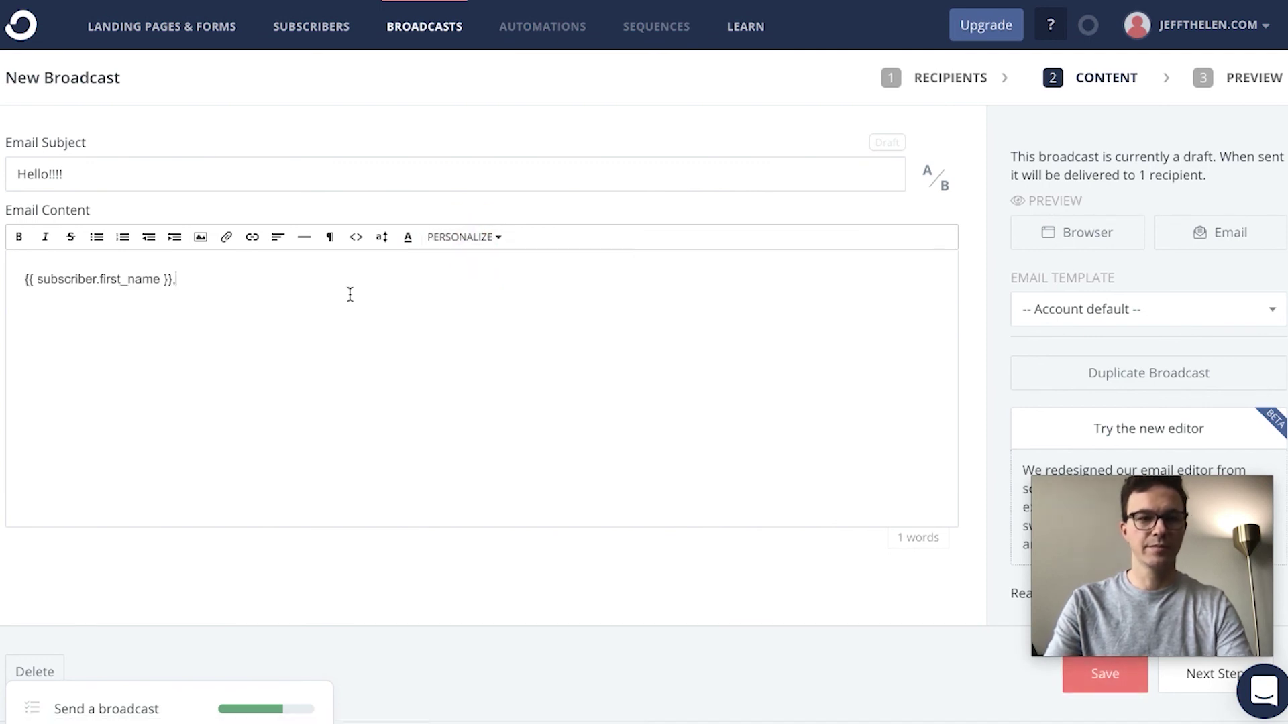
pyautogui.press('Return')
pyautogui.write('H')
pyautogui.press('BackSpace')
pyautogui.write('Ho')
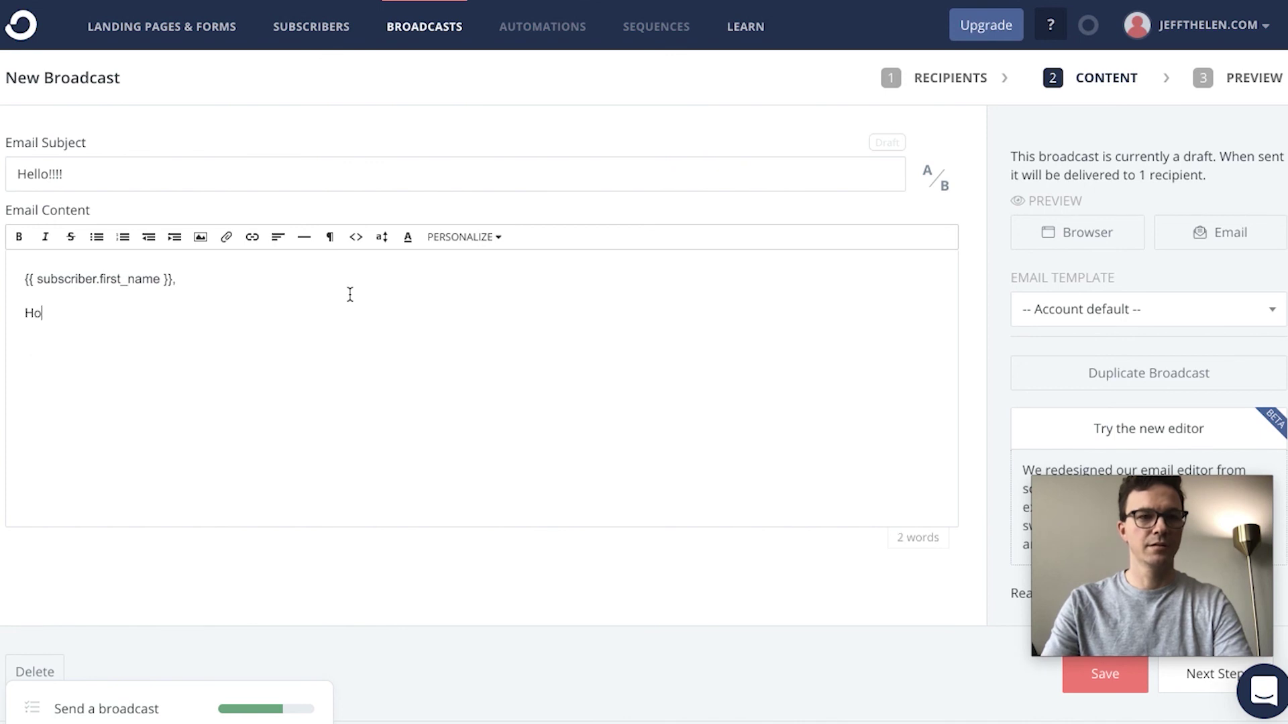
pyautogui.write("w's my first ema")
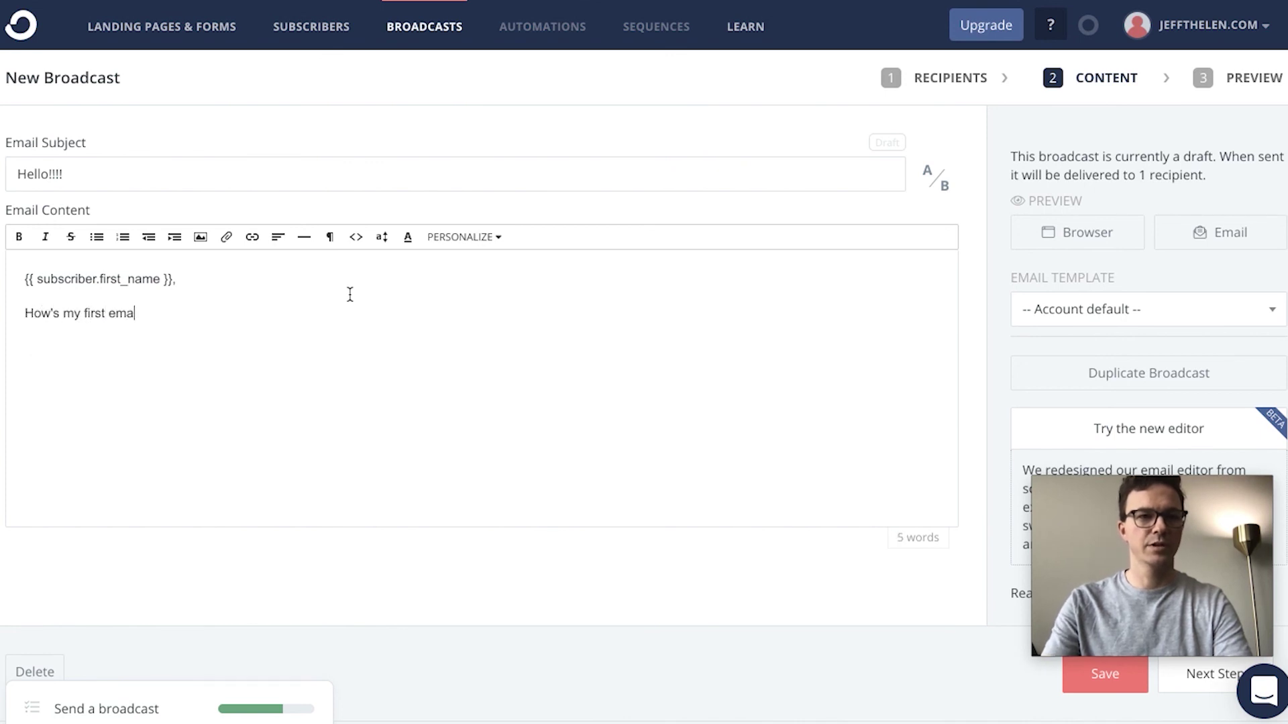
pyautogui.write('il???')
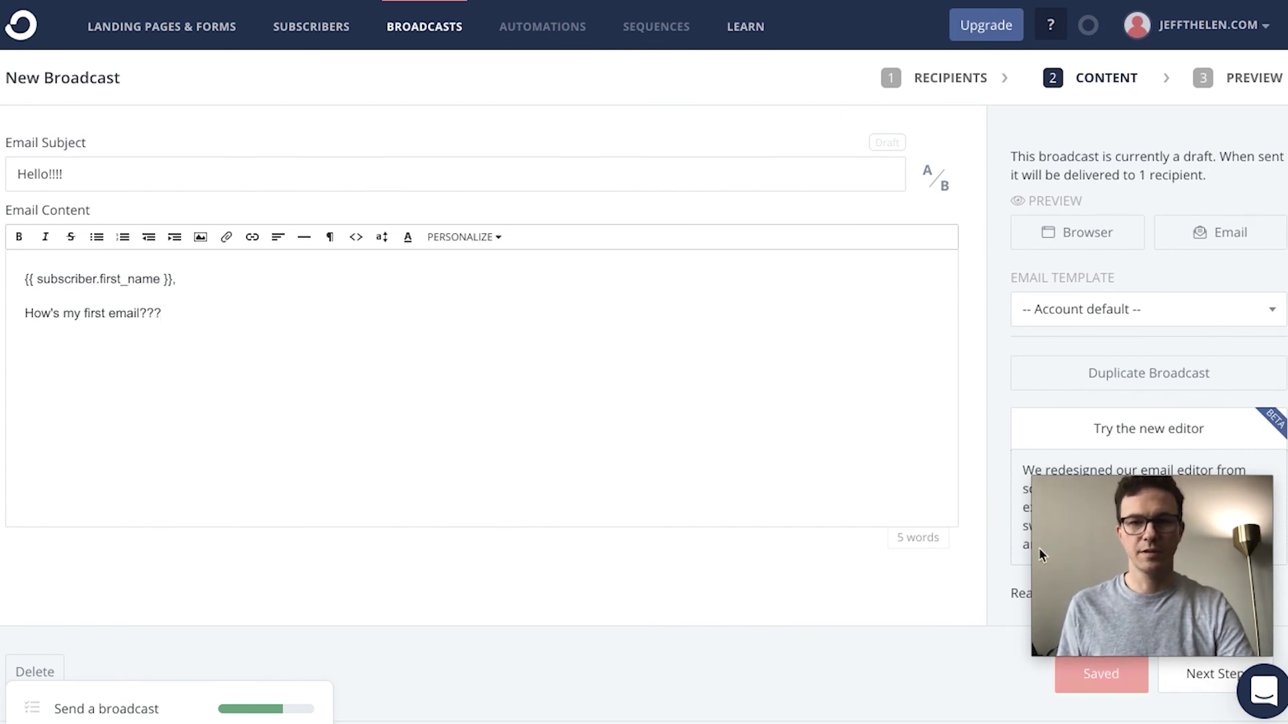
# Preview the broadcast and request sending it immediately.
pyautogui.click(1185, 689)
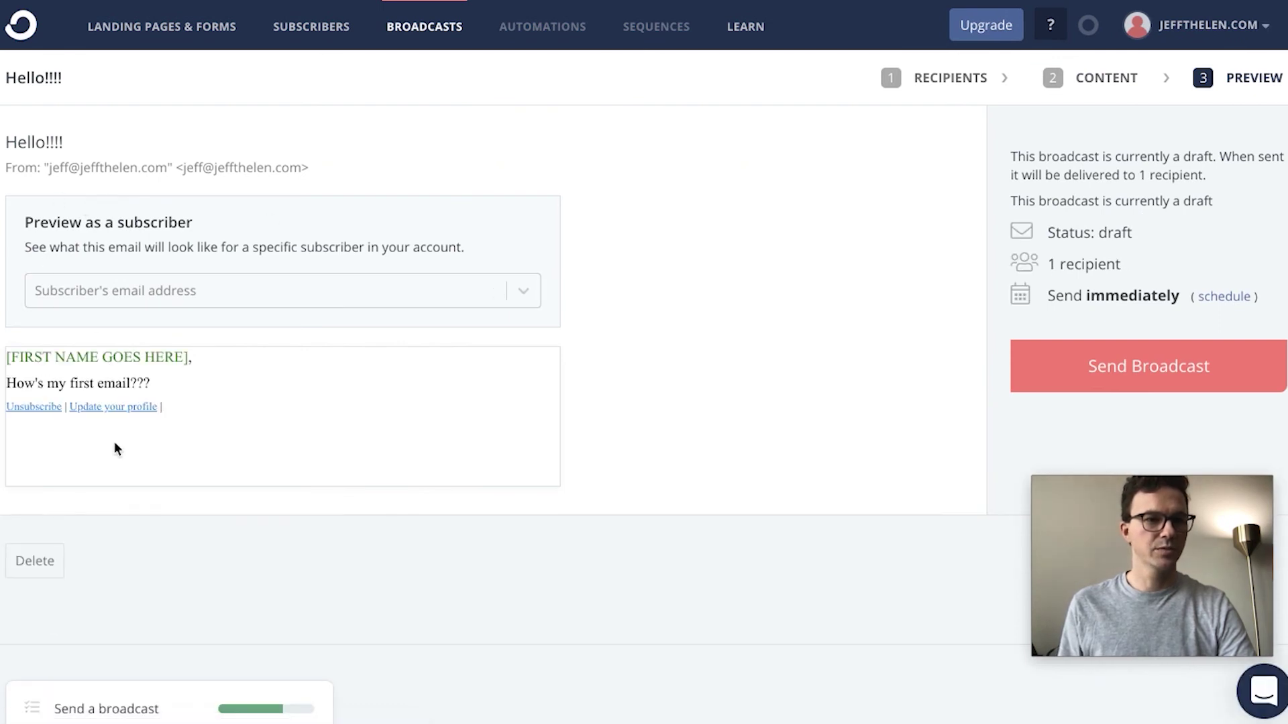
pyautogui.click(1135, 366)
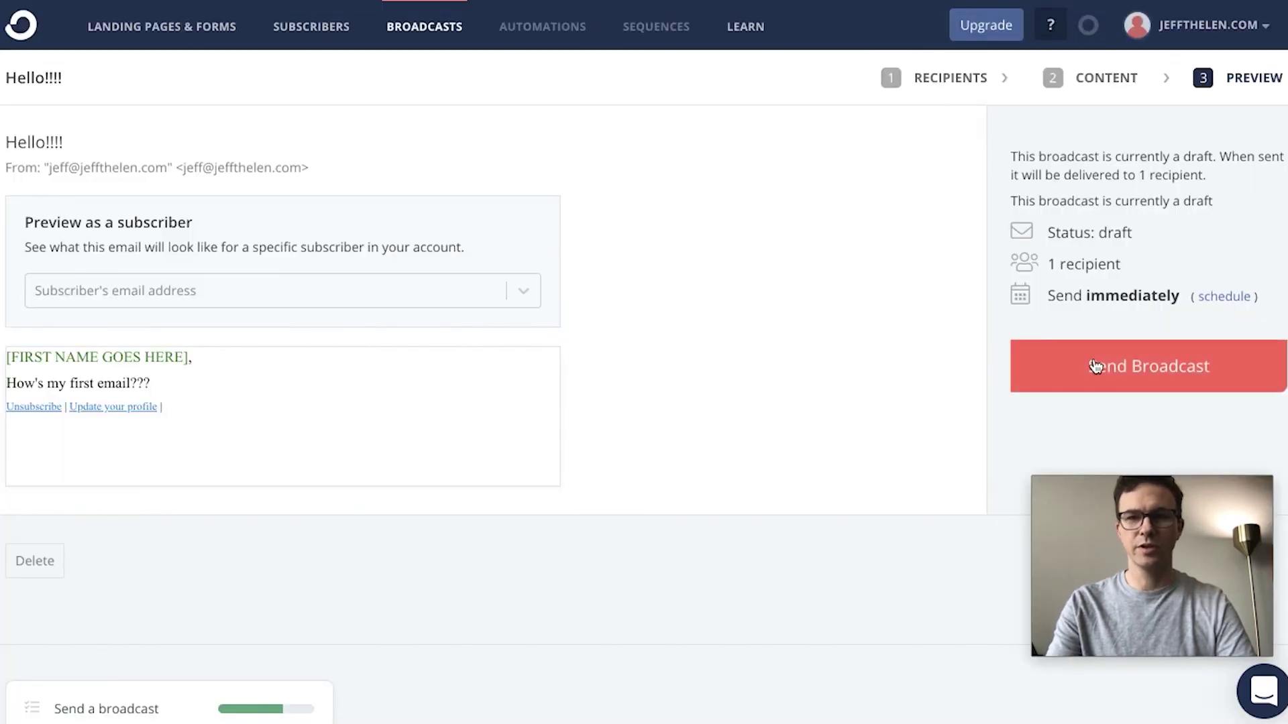
pyautogui.click(1094, 366)
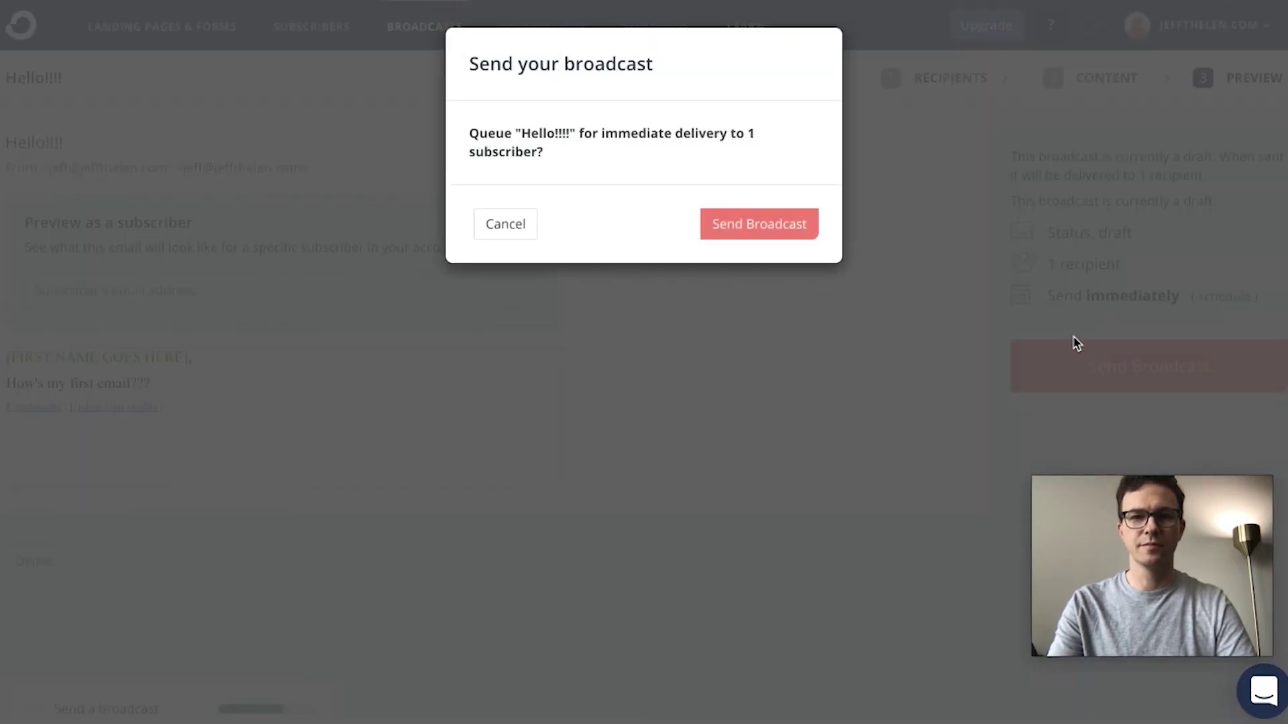
# Confirm sending the 'Hello!!!!' broadcast to its 1 subscriber.
pyautogui.click(746, 227)
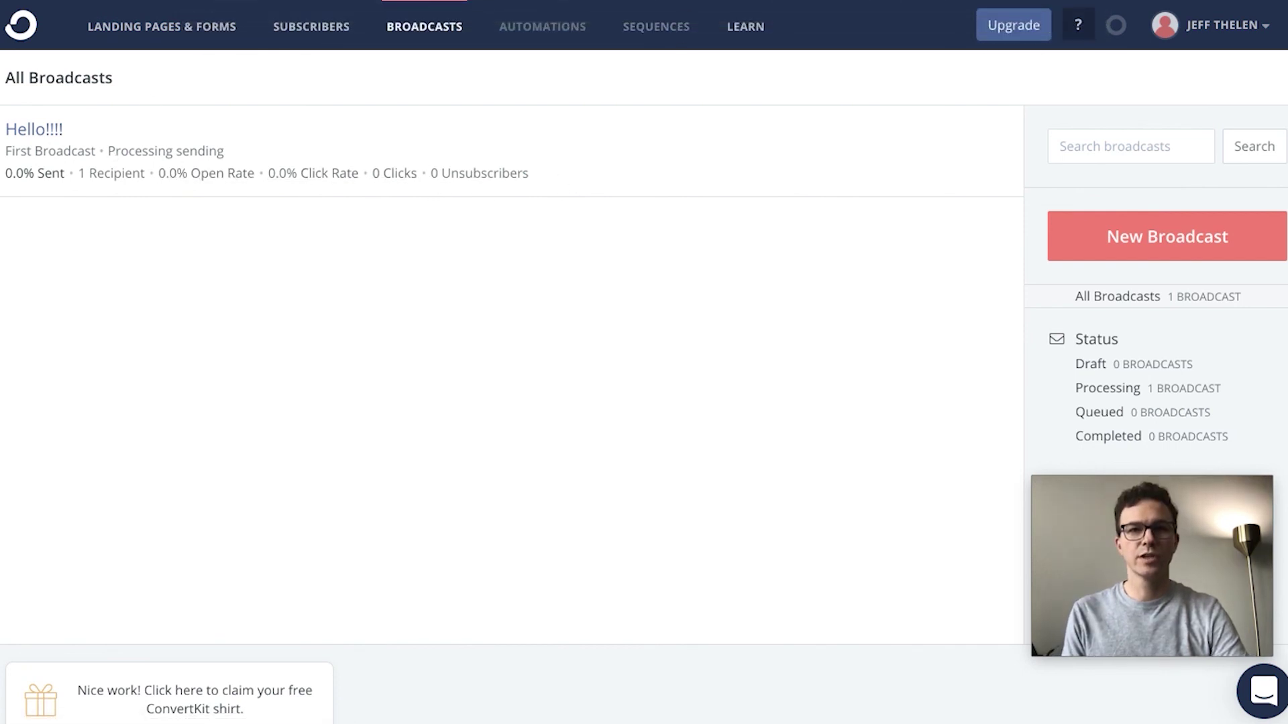
pyautogui.moveTo(645, 121)
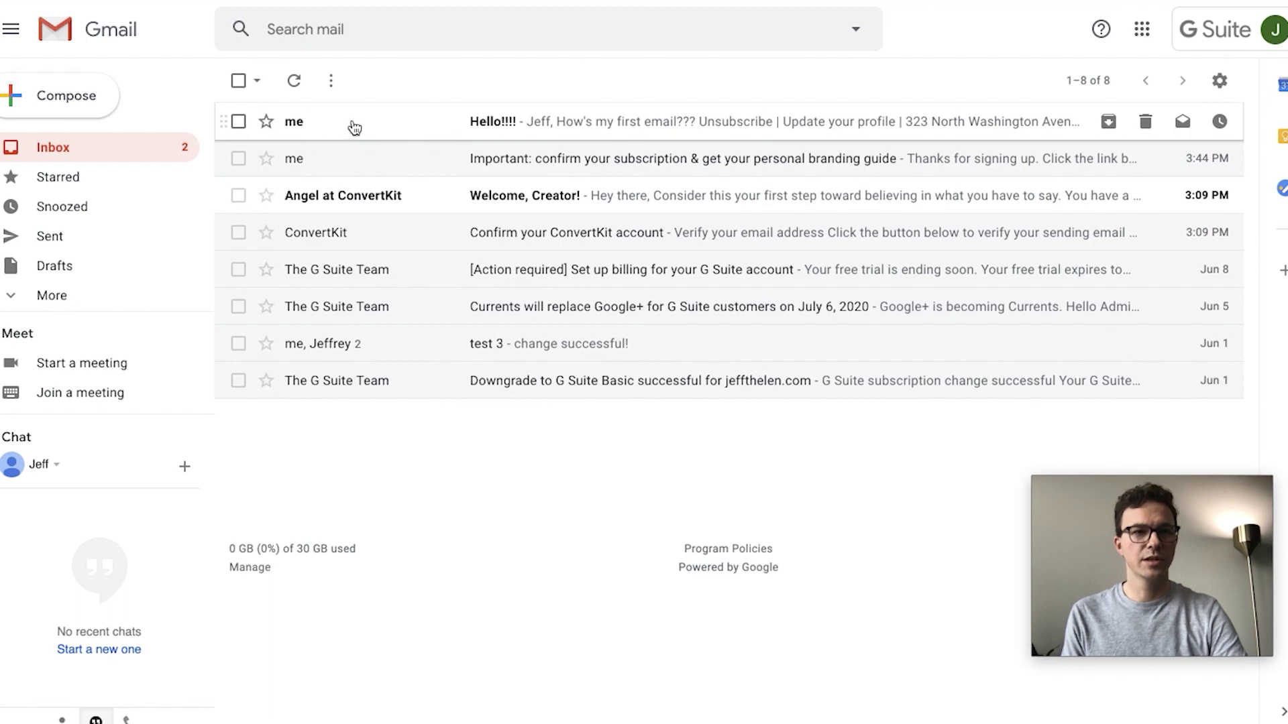
# Open the 'Hello!!!!' email in the Gmail inbox and mark it as safe.
pyautogui.click(646, 130)
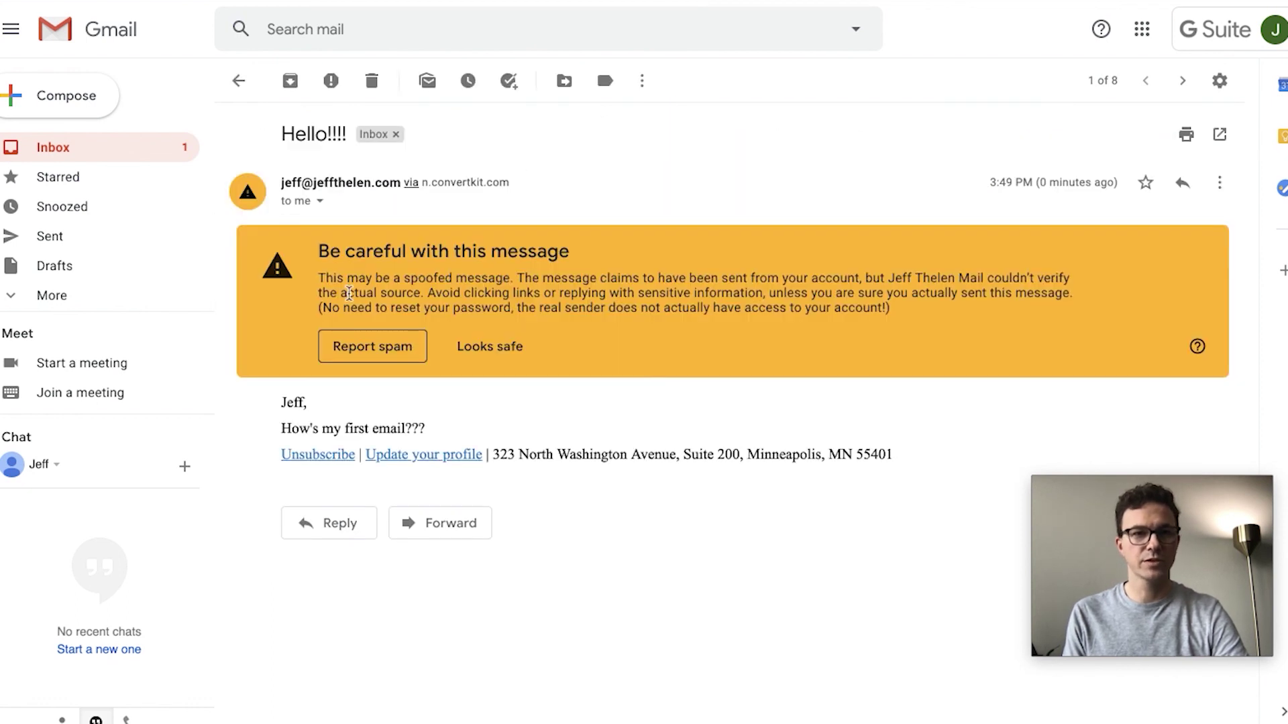
pyautogui.click(507, 350)
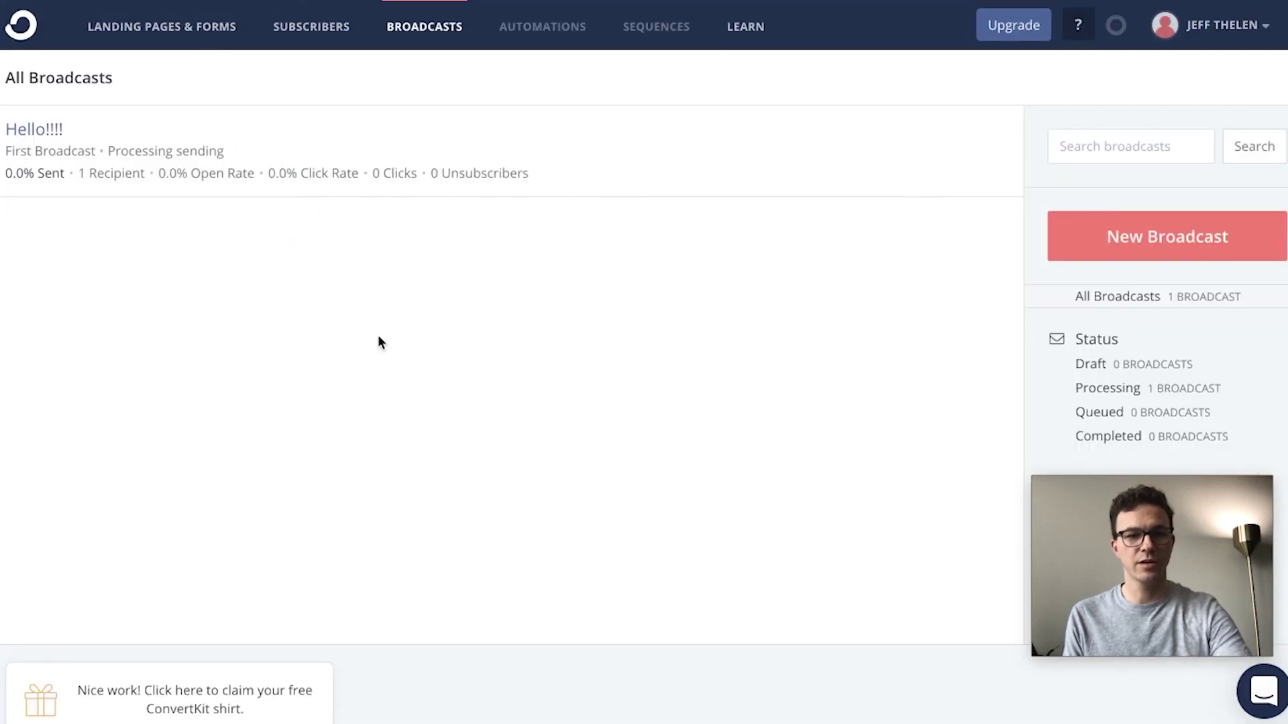
# Reload the All Broadcasts page to refresh the 'Hello!!!!' status and open rate.
pyautogui.hotkey('ctrl', 'r')
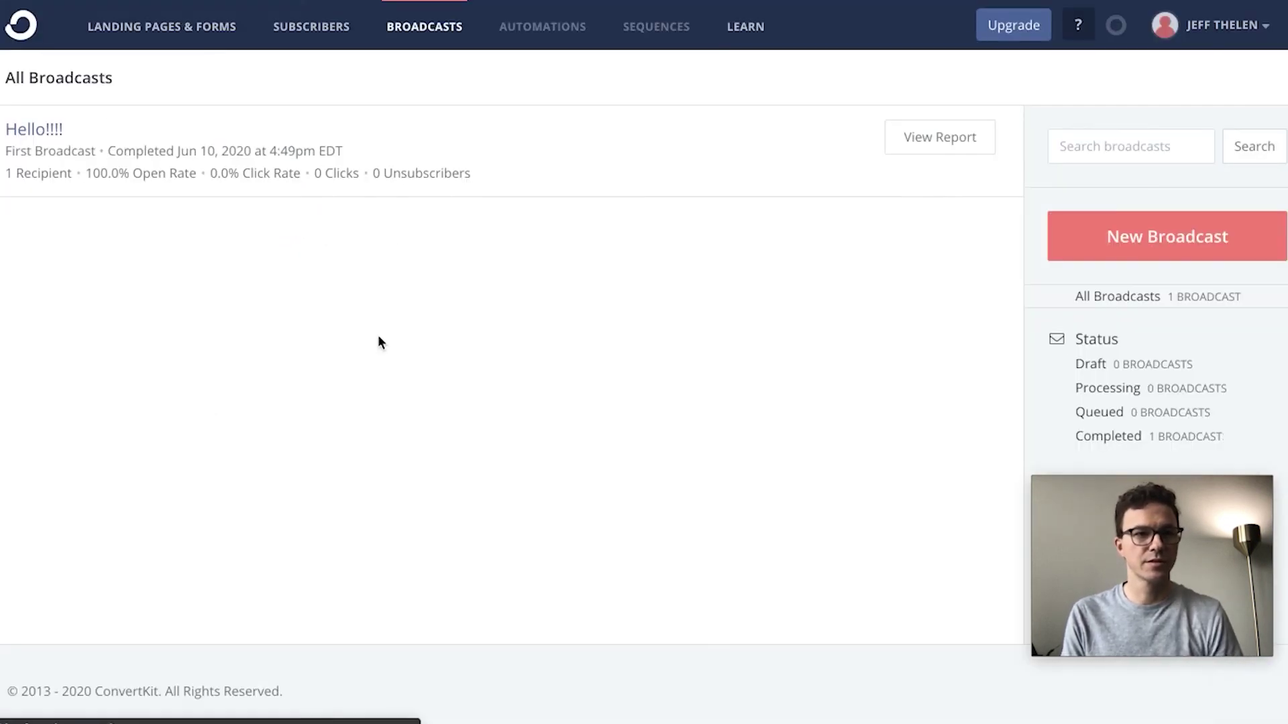